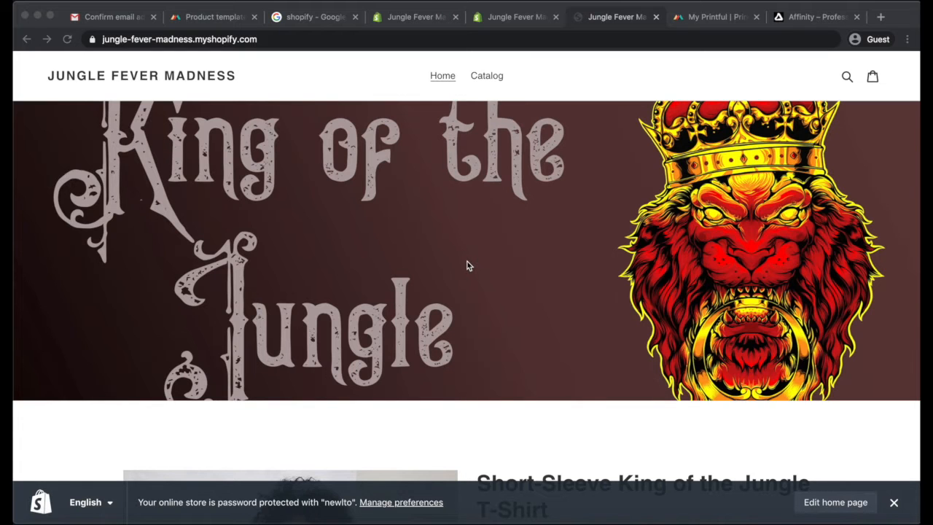
Scroll through the storefront home page to view the banner and the featured T-shirt product
scroll(468, 266, down, 5)
scroll(468, 266, up, 5)
scroll(469, 266, down, 3)
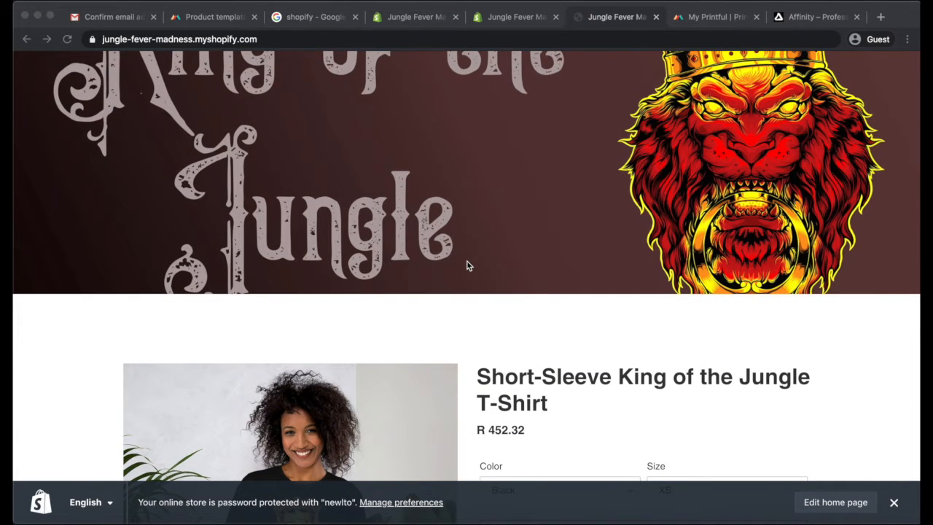
scroll(469, 266, down, 5)
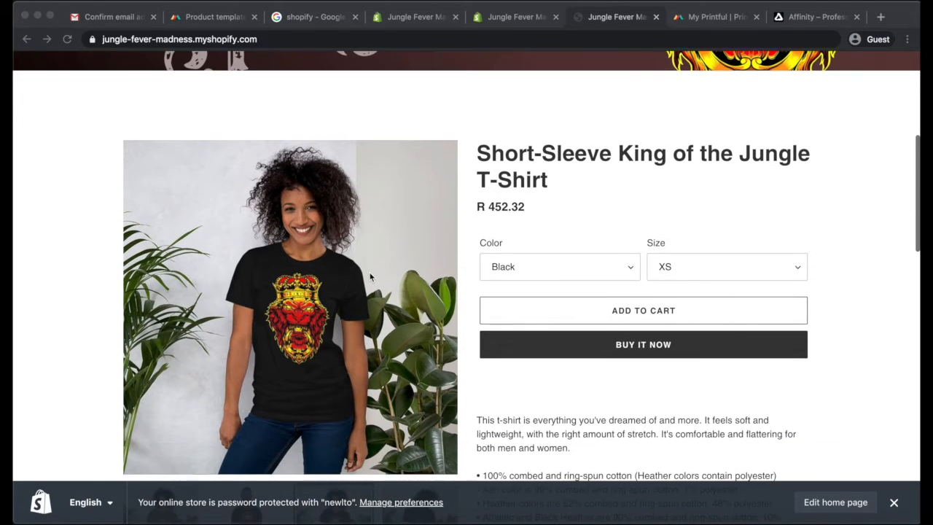
scroll(556, 272, down, 1)
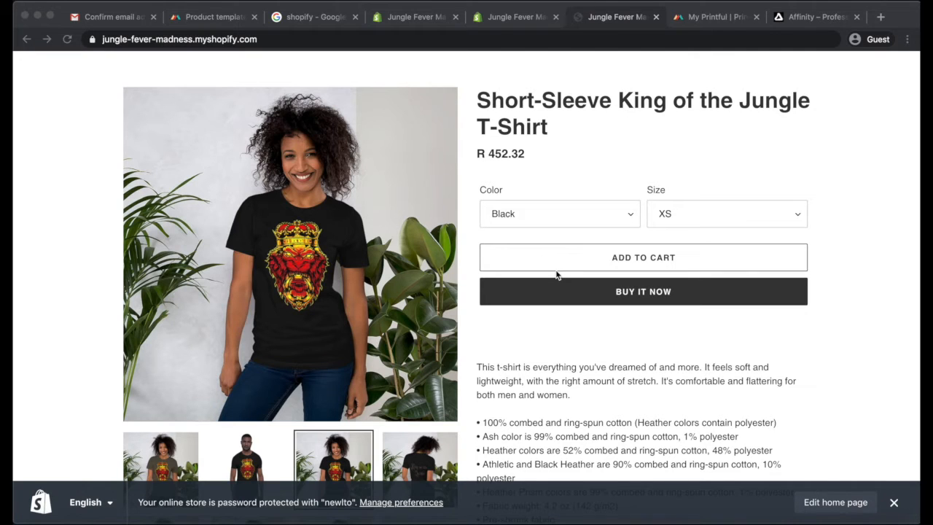
Review the Printful product templates and the King of the Jungle banner design with its lion image
click(196, 18)
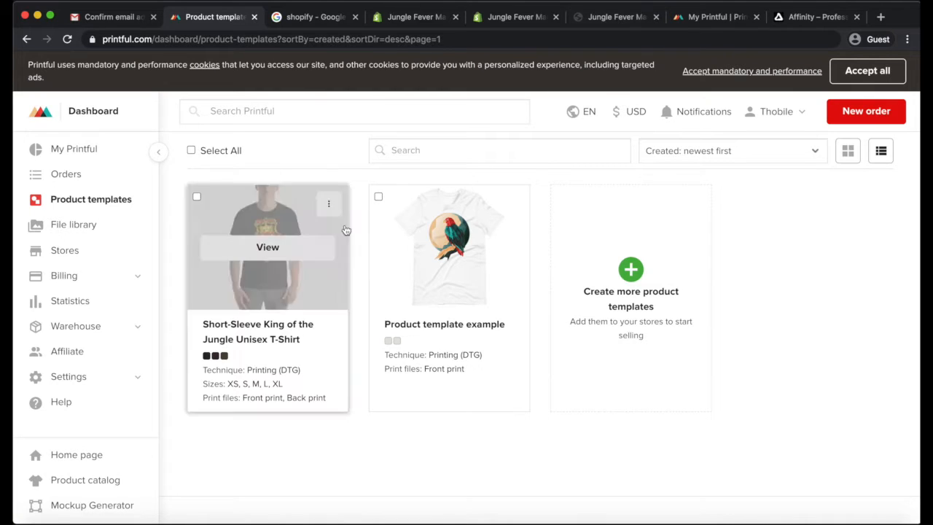
click(616, 20)
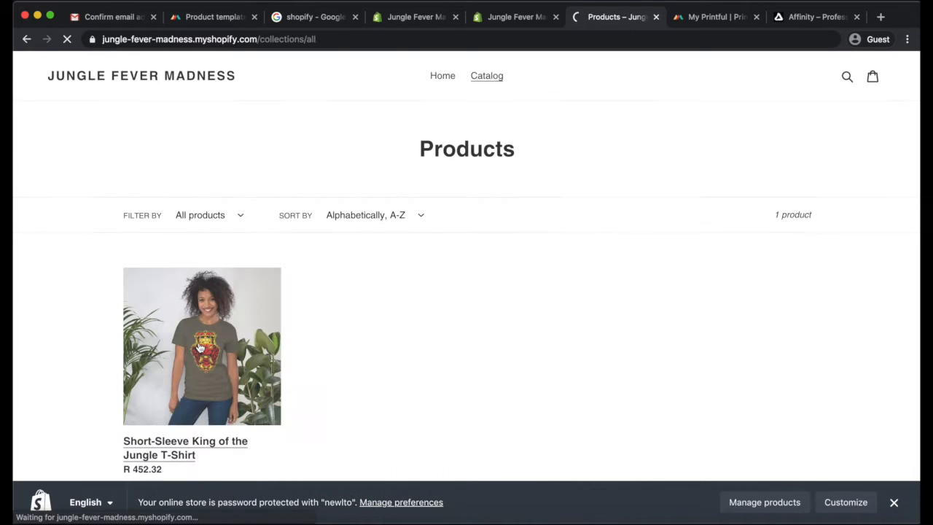
click(201, 348)
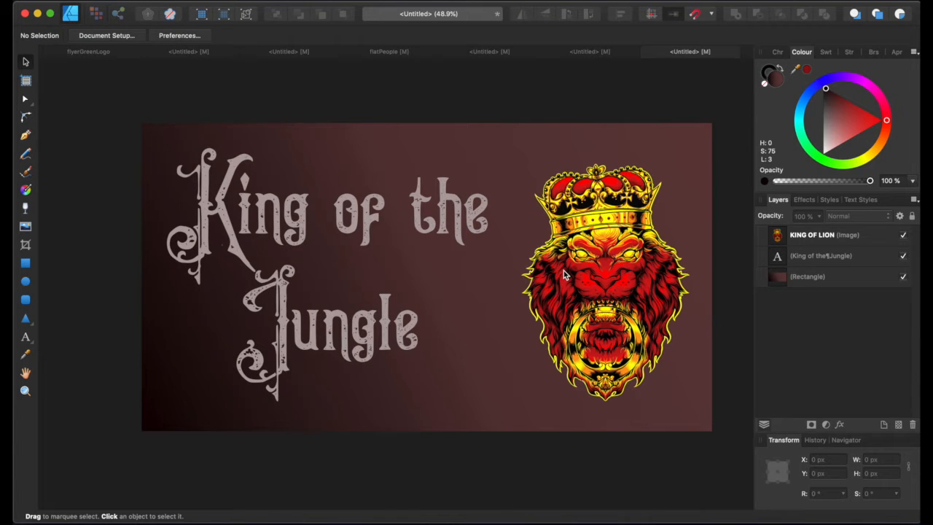
click(606, 264)
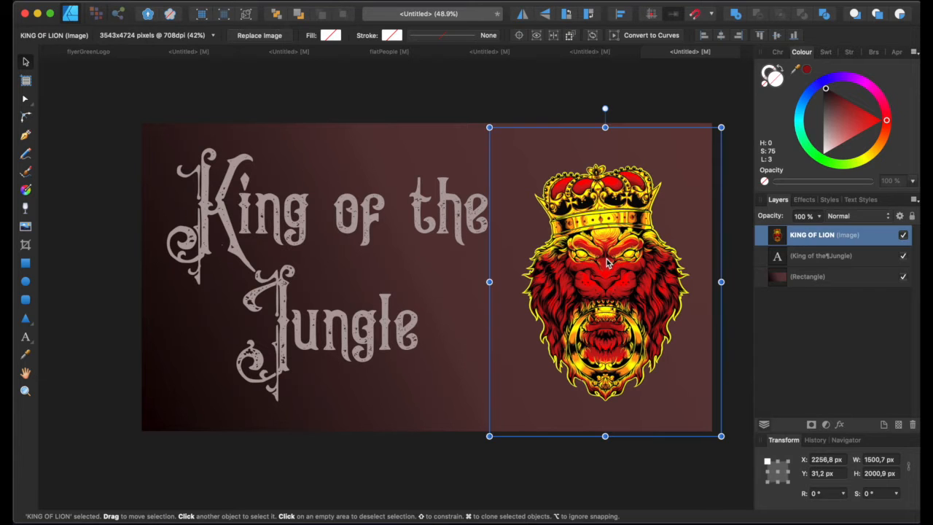
click(308, 452)
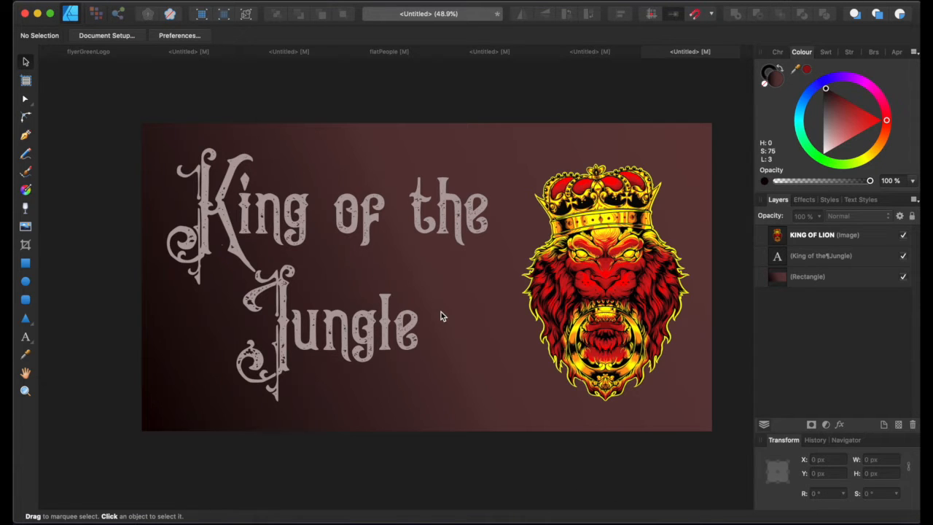
Return to the Short-Sleeve King of the Jungle T-Shirt product page and scroll through it
key(ctrl+Left)
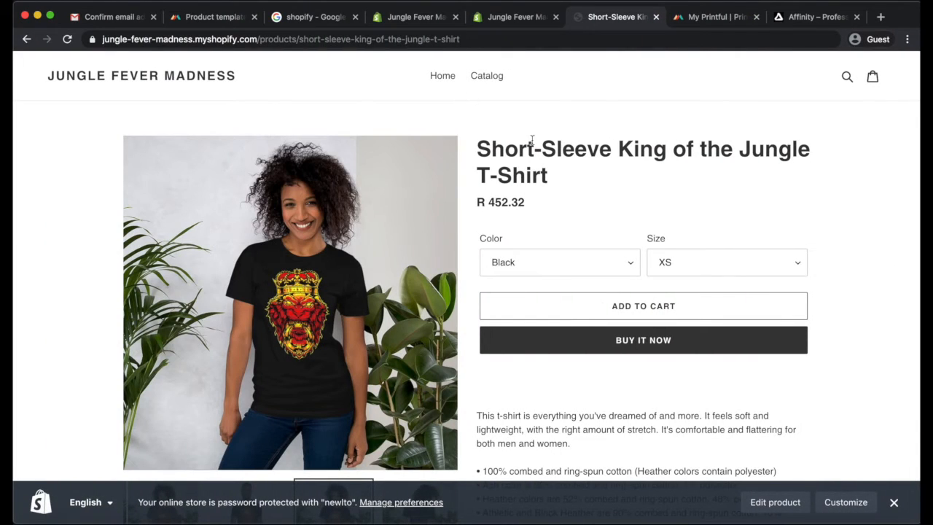
scroll(533, 144, down, 10)
scroll(533, 143, up, 10)
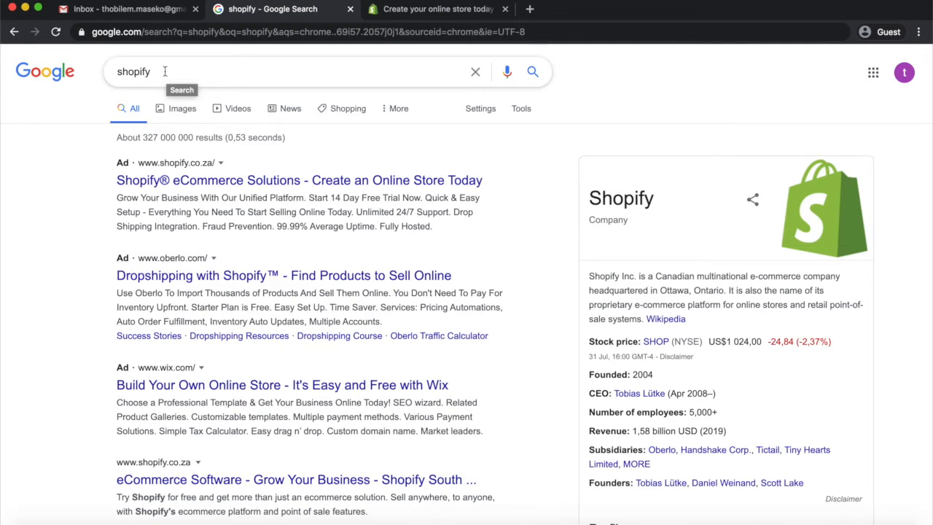
Open the Shopify free-trial signup form and enter The King of the Jungle as the store name
scroll(219, 262, down, 1)
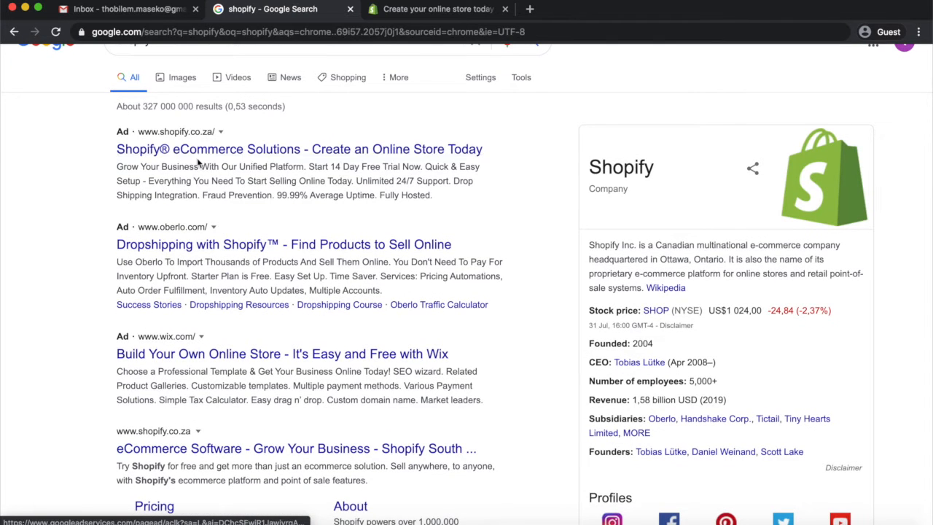
scroll(235, 219, up, 1)
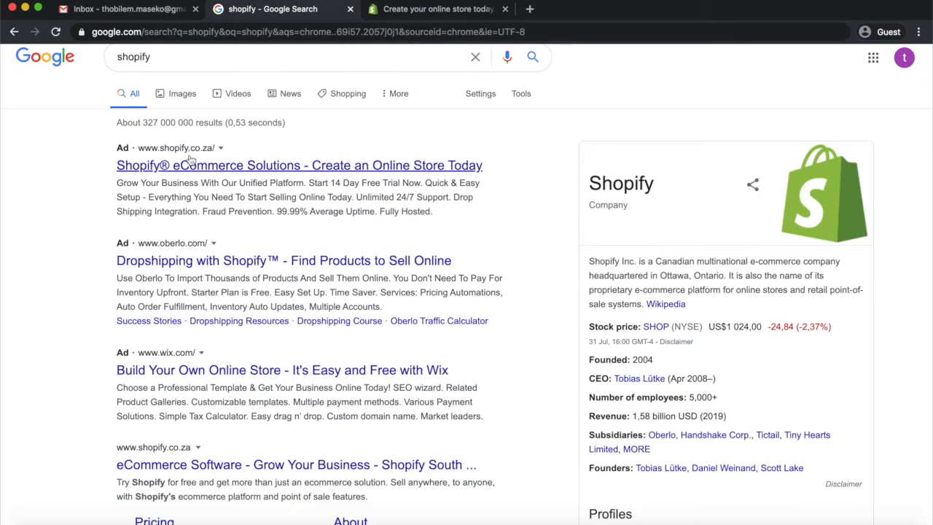
click(403, 13)
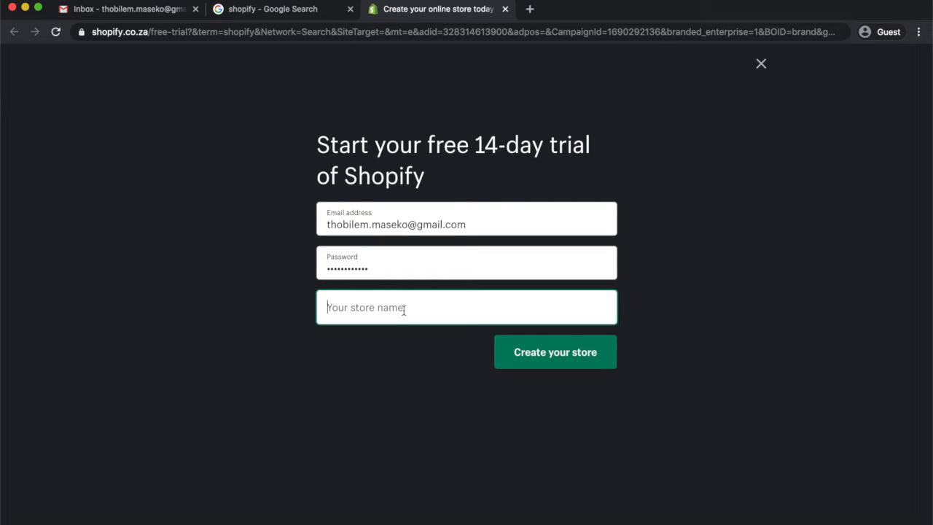
text(The )
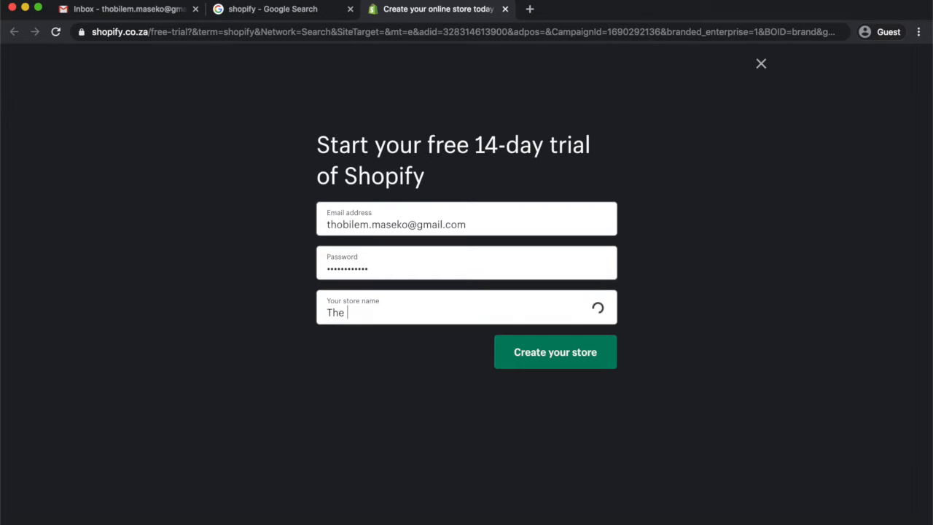
text(King of th)
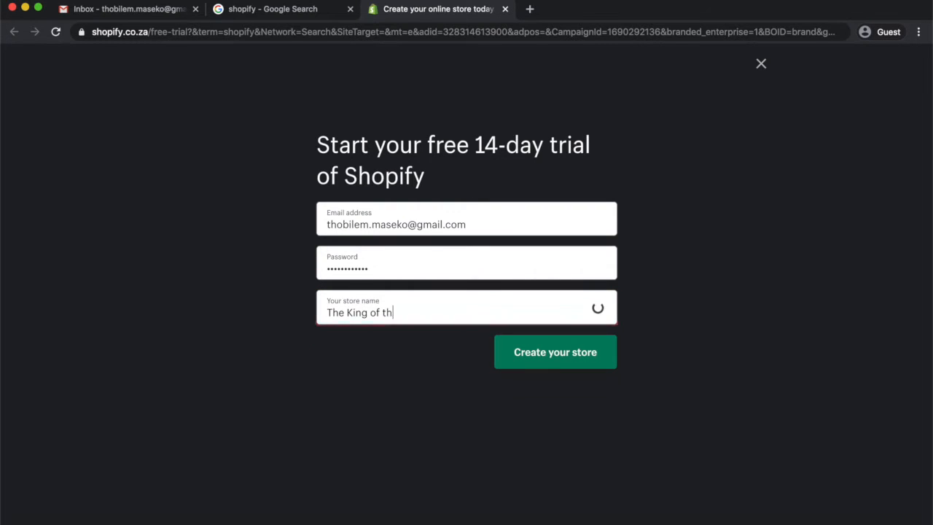
text(e Jungle)
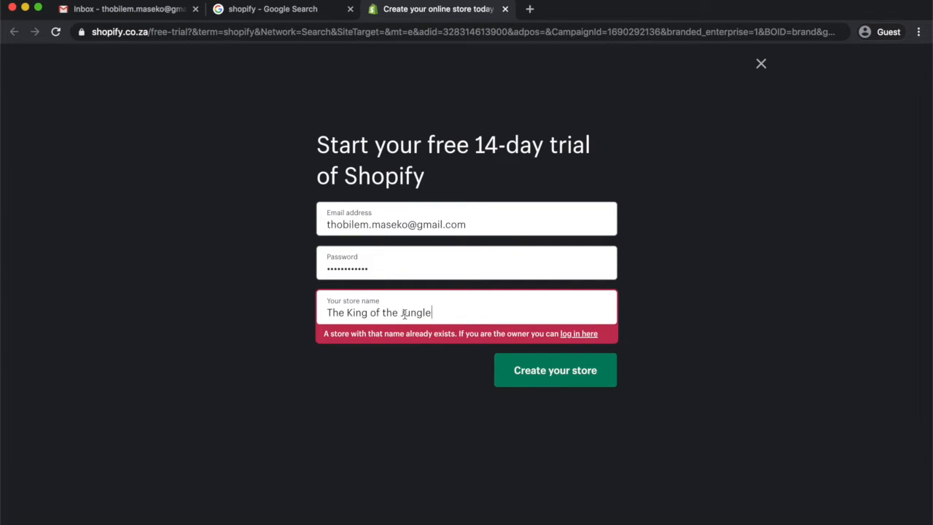
Change the store name to Jungle Fever Madness and create the store
drag(401, 312, 322, 312)
key(BackSpace)
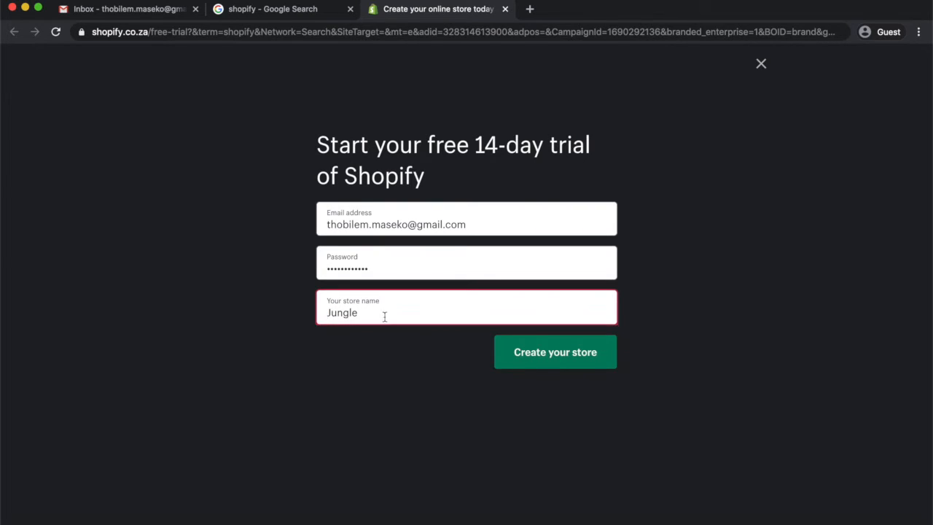
text(Fever )
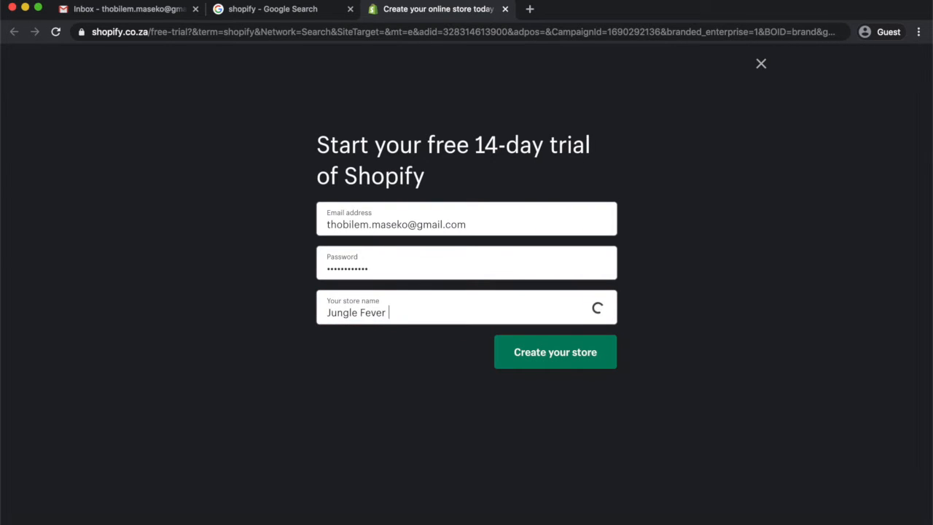
text(Madness)
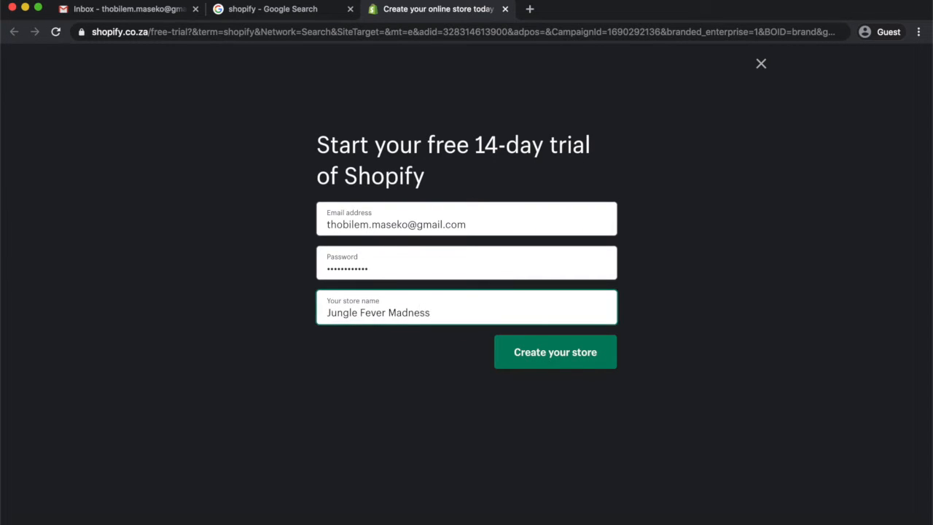
click(532, 353)
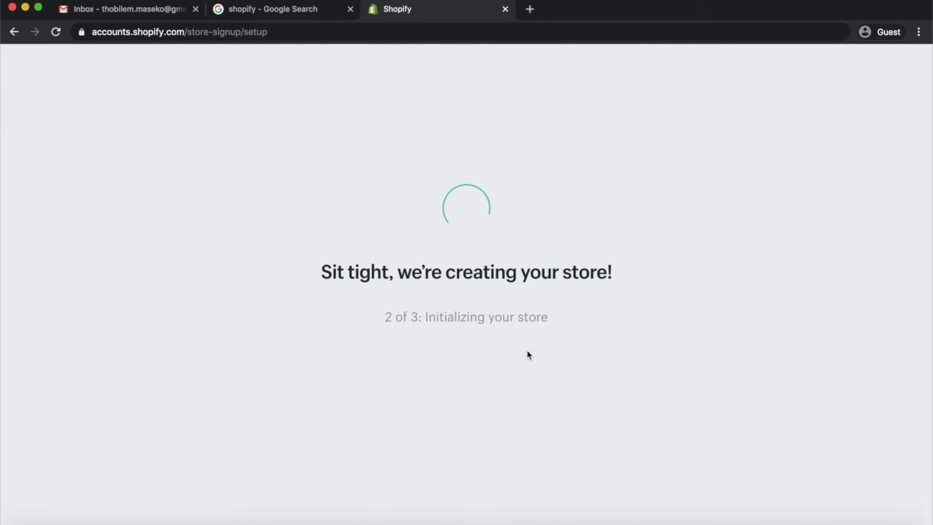
Answer the store setup questions about current selling and continue to the next page
click(350, 224)
click(343, 239)
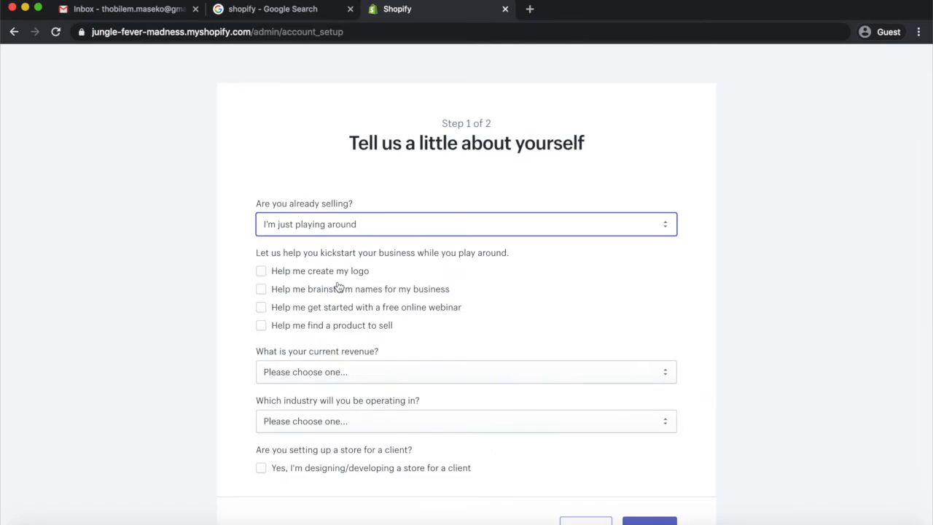
scroll(335, 289, down, 1)
click(331, 286)
click(327, 311)
click(324, 327)
click(318, 359)
click(313, 390)
click(650, 470)
Fill in the owner's first and last name, street address, city and postal code, then enter the store
click(350, 278)
click(503, 277)
click(443, 323)
click(442, 423)
text(Sandton)
click(598, 319)
text(2191)
click(416, 364)
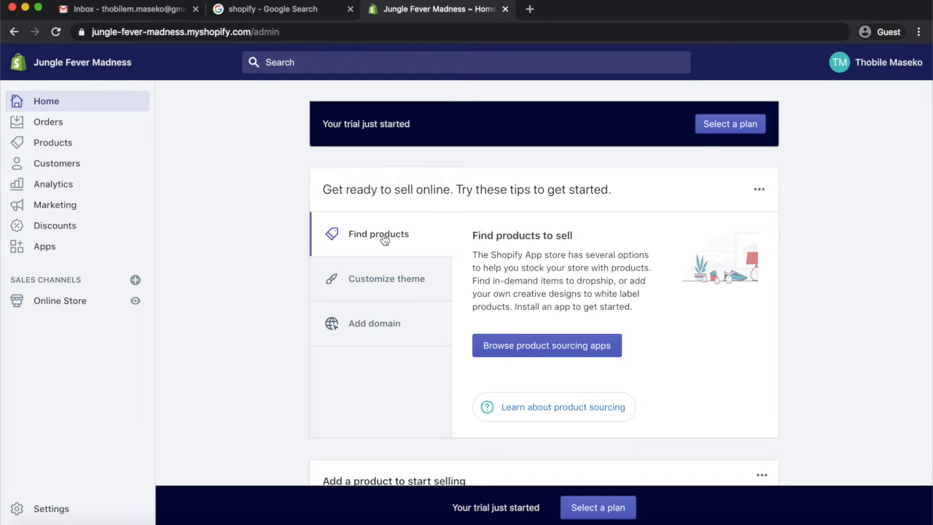
Browse the product sourcing apps and start adding the Printful: Print-on-Demand app
click(537, 350)
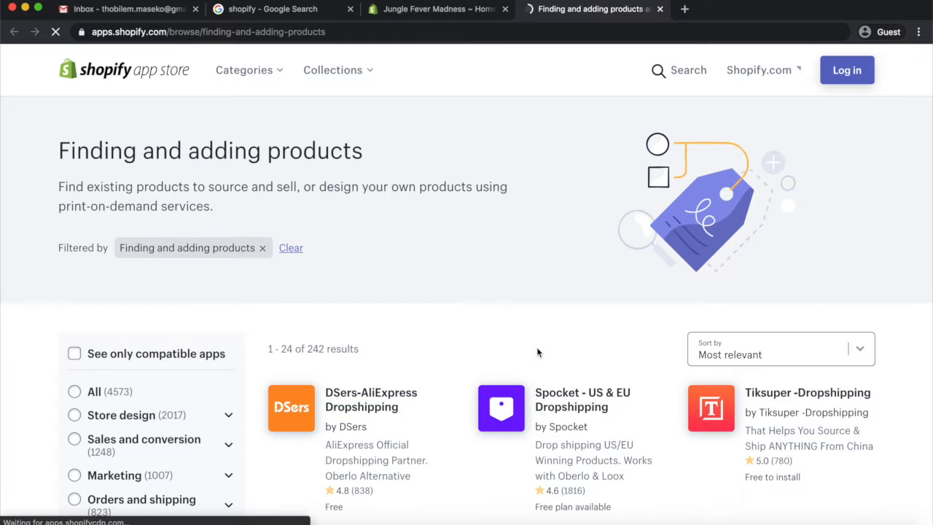
scroll(537, 351, down, 5)
scroll(537, 353, down, 5)
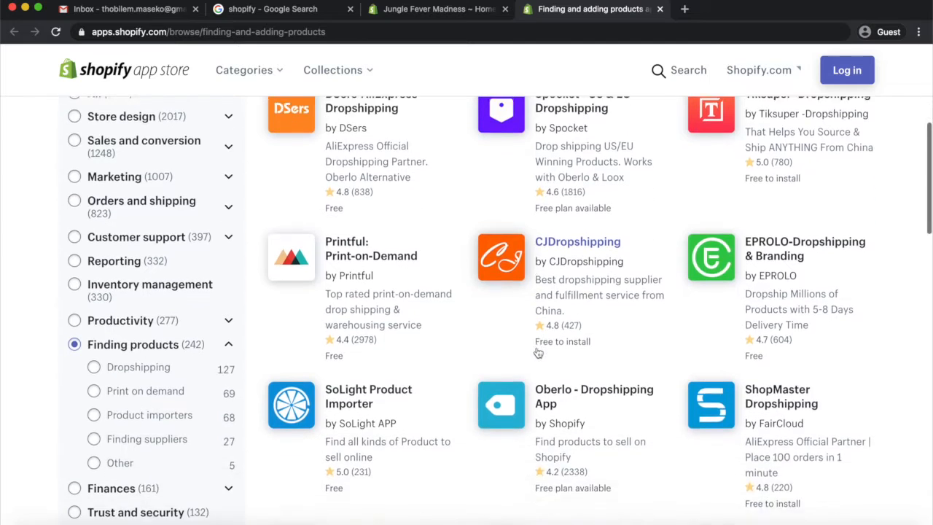
scroll(537, 353, up, 5)
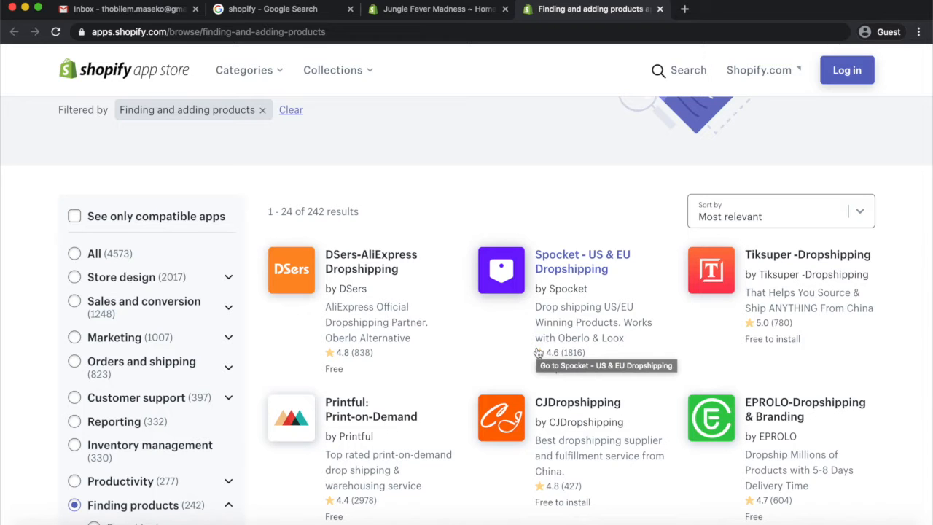
scroll(538, 353, down, 5)
scroll(538, 353, up, 2)
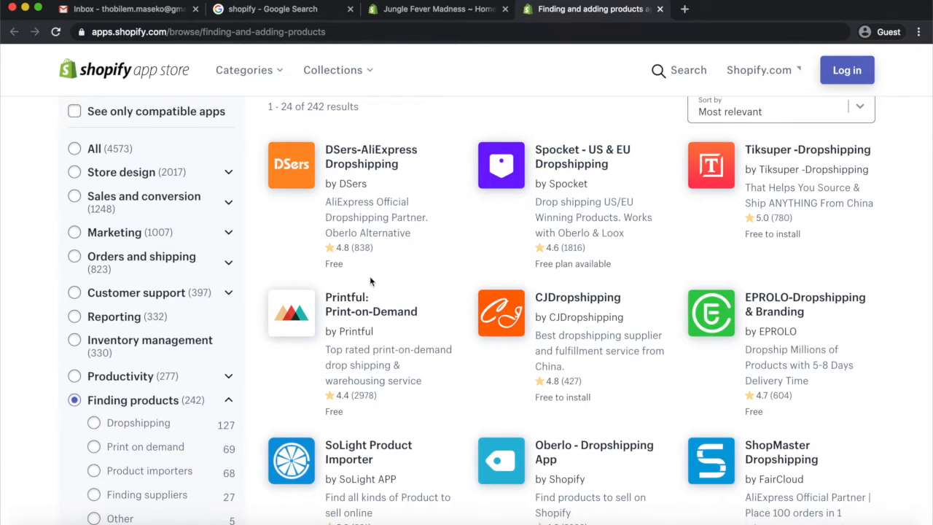
click(339, 305)
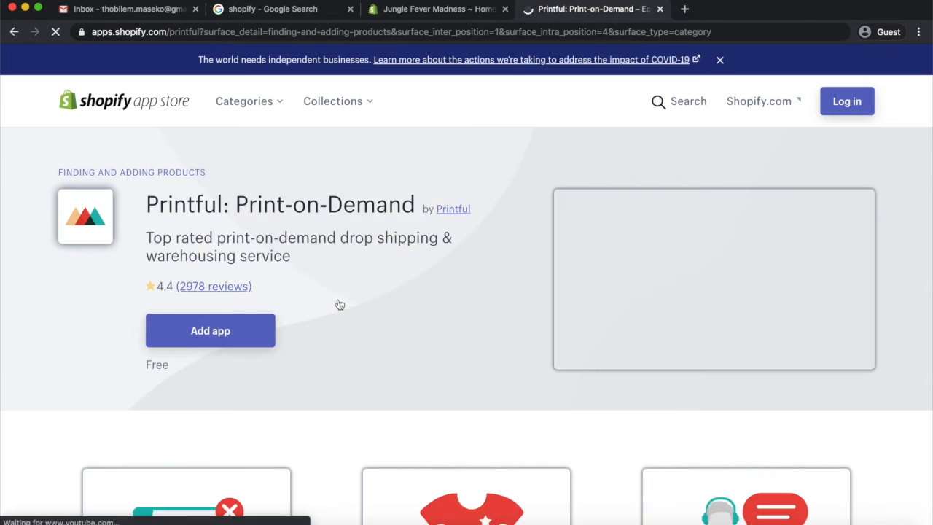
click(210, 330)
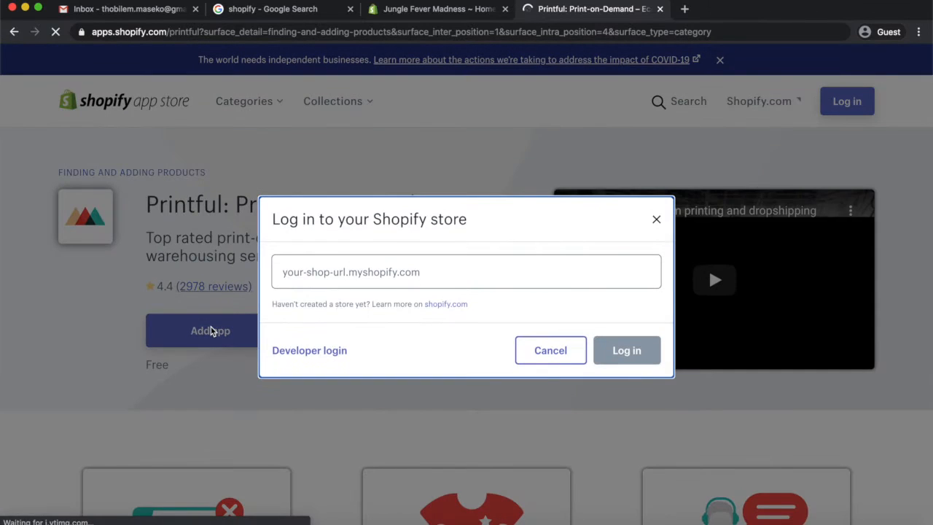
Copy the store's myshopify admin URL and paste it into the store login to connect the app
click(332, 272)
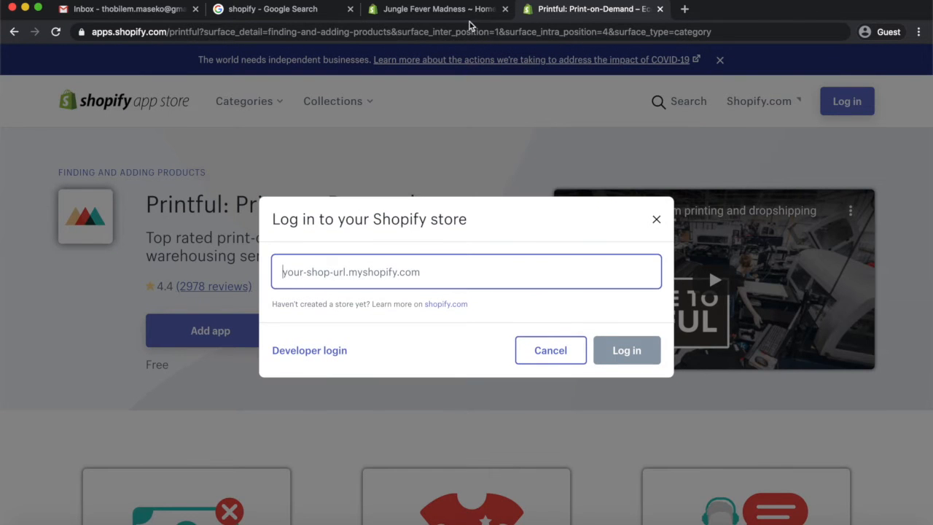
click(454, 10)
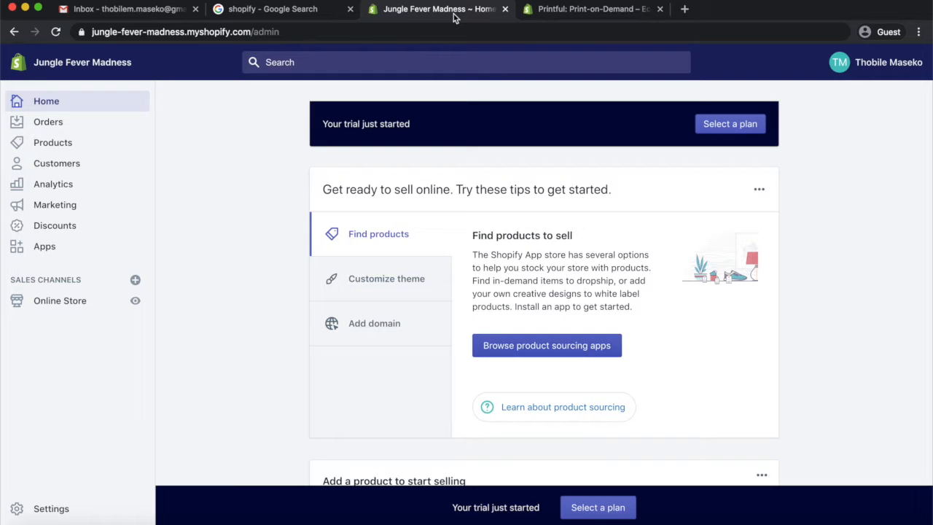
drag(252, 31, 70, 31)
key(ctrl+c)
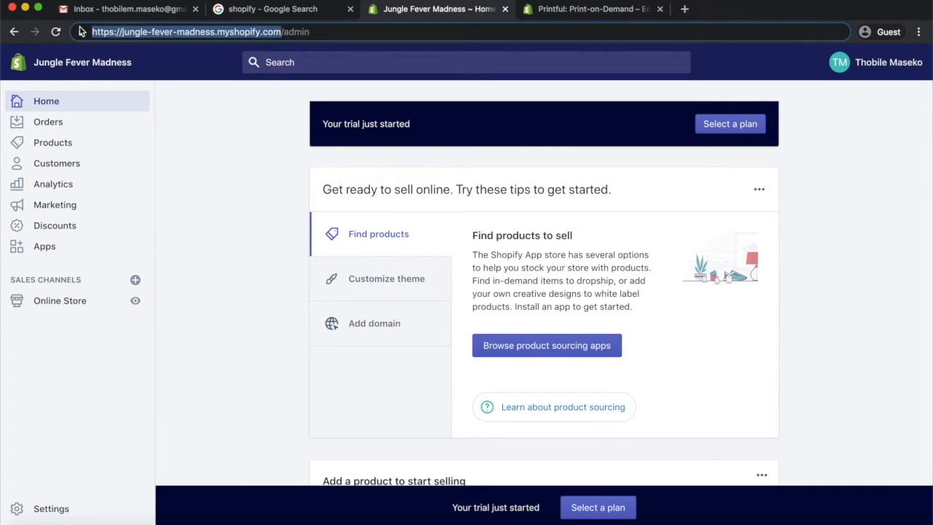
click(587, 9)
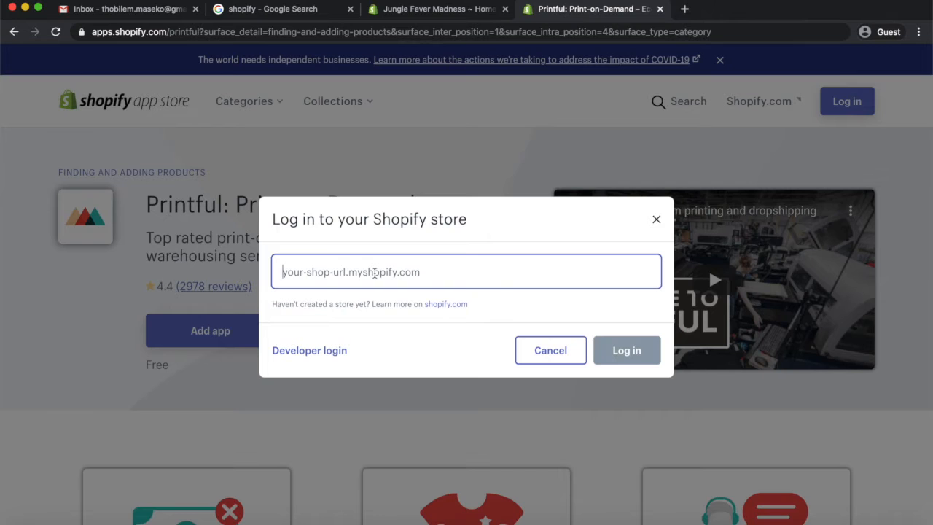
key(ctrl+v)
click(635, 351)
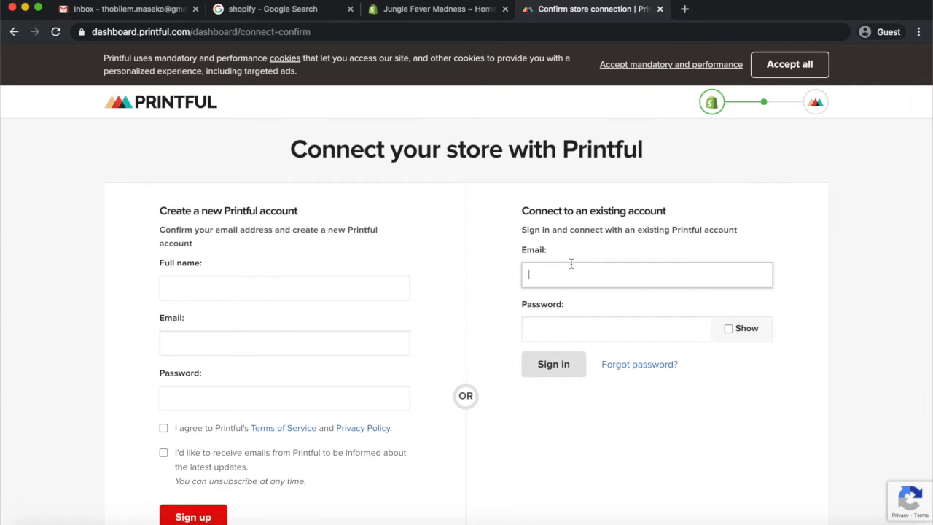
Scroll through the Connect your store with Printful page to review the account options
scroll(513, 281, down, 2)
scroll(513, 280, up, 2)
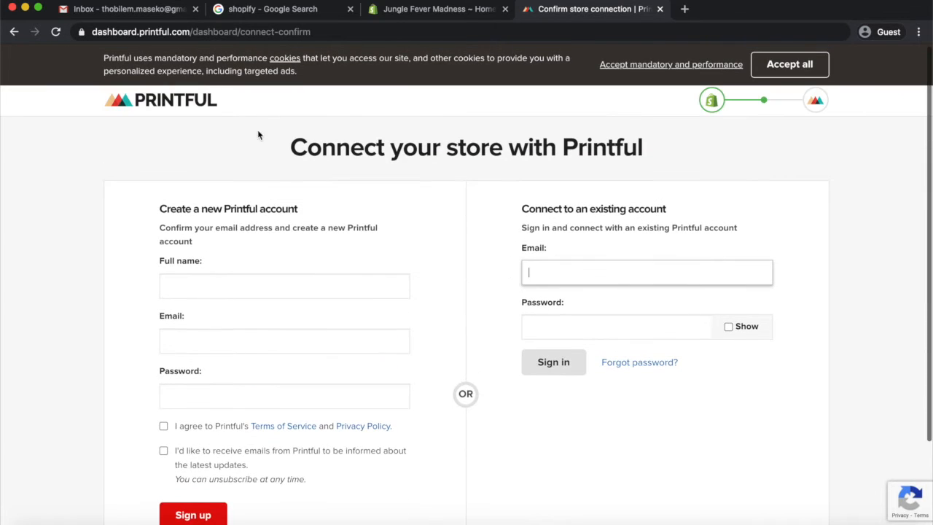
scroll(412, 316, down, 3)
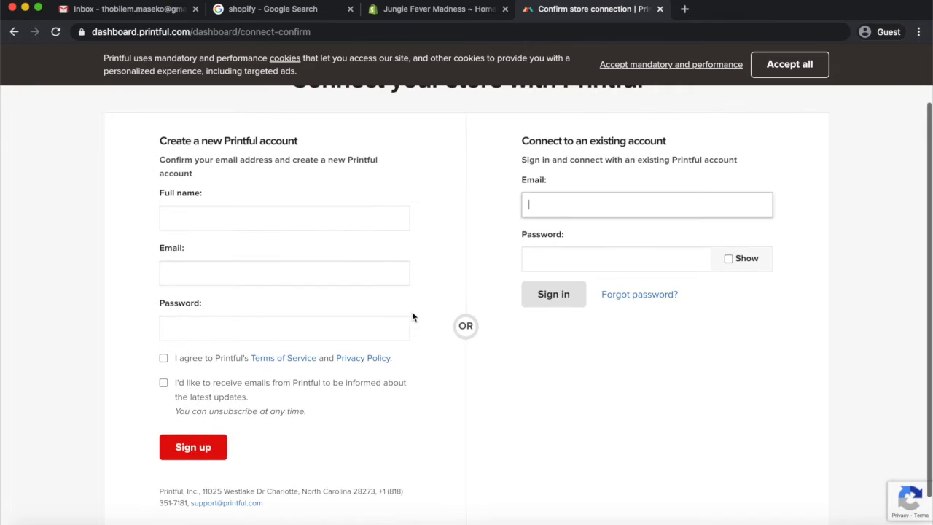
scroll(412, 316, up, 2)
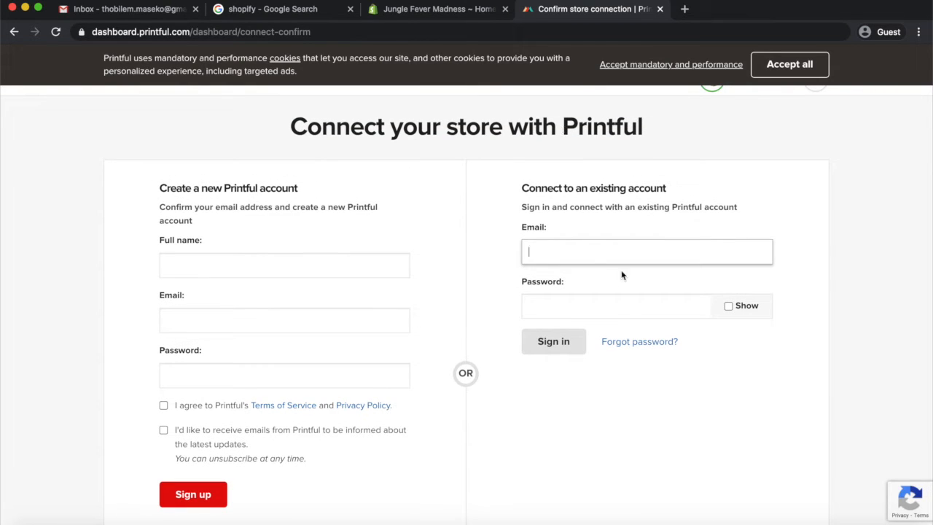
Create a new Printful account with the owner's full name, e-mail address and a password, accepting the Terms of Service
click(245, 269)
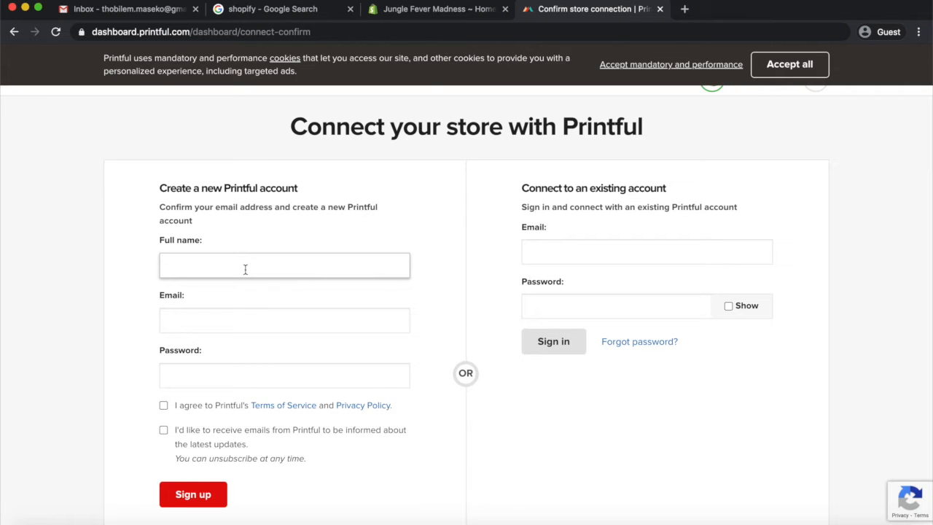
click(202, 321)
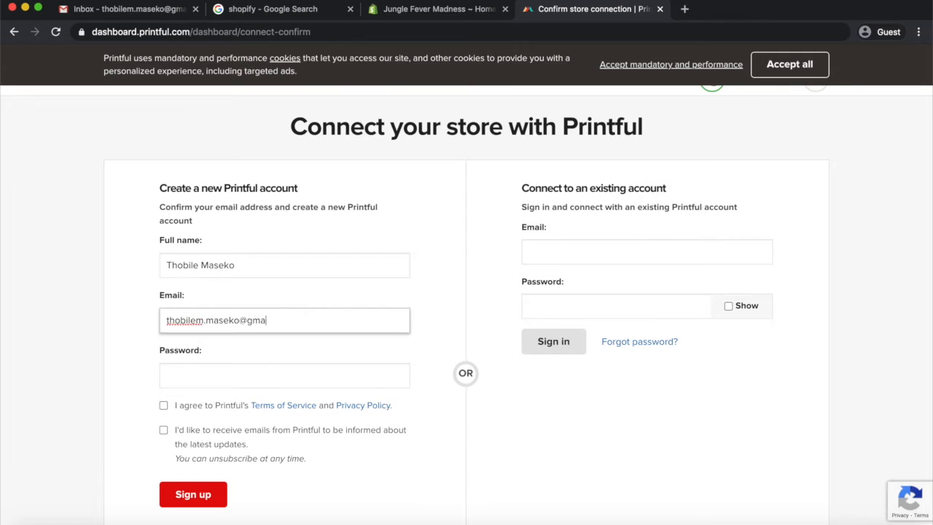
click(202, 375)
text(••••••••••••)
click(164, 405)
scroll(168, 391, down, 1)
click(187, 437)
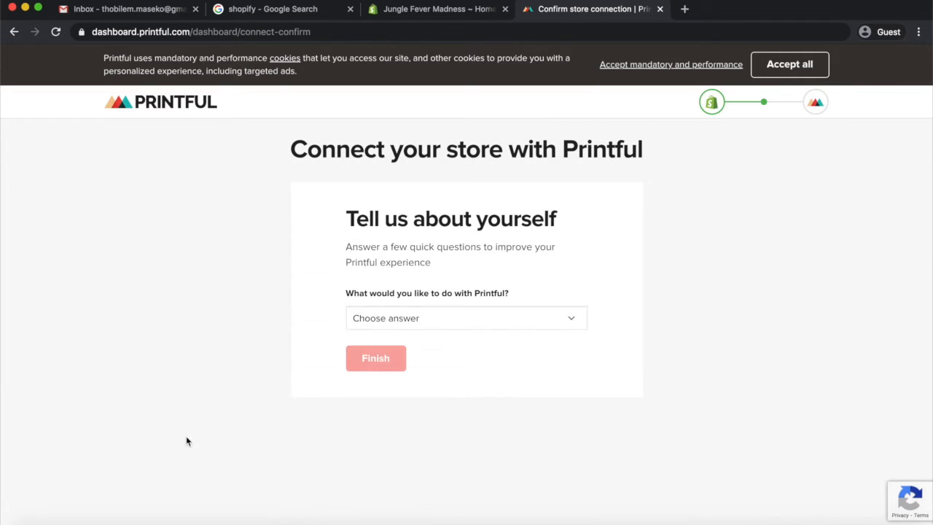
Answer 'Start my first ecommerce business', finish the questionnaire, and confirm connecting the store to the new Printful account
click(423, 317)
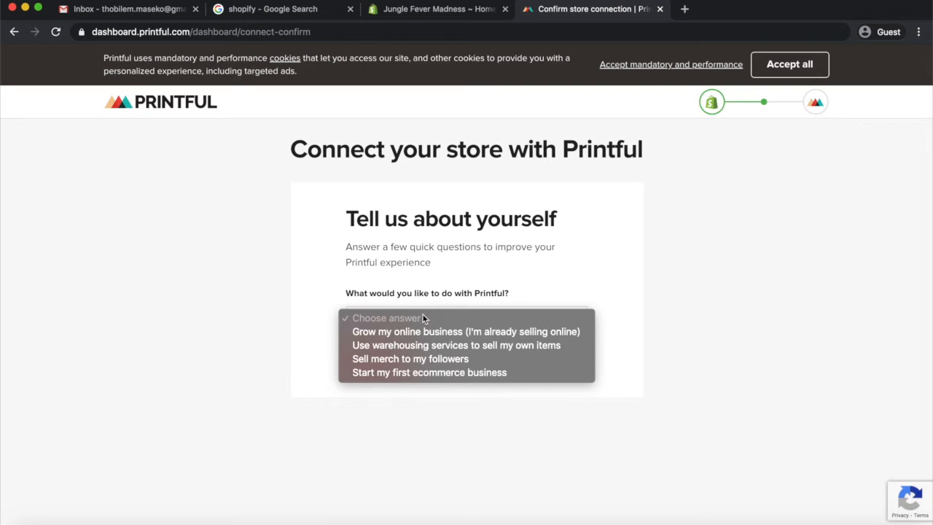
click(449, 374)
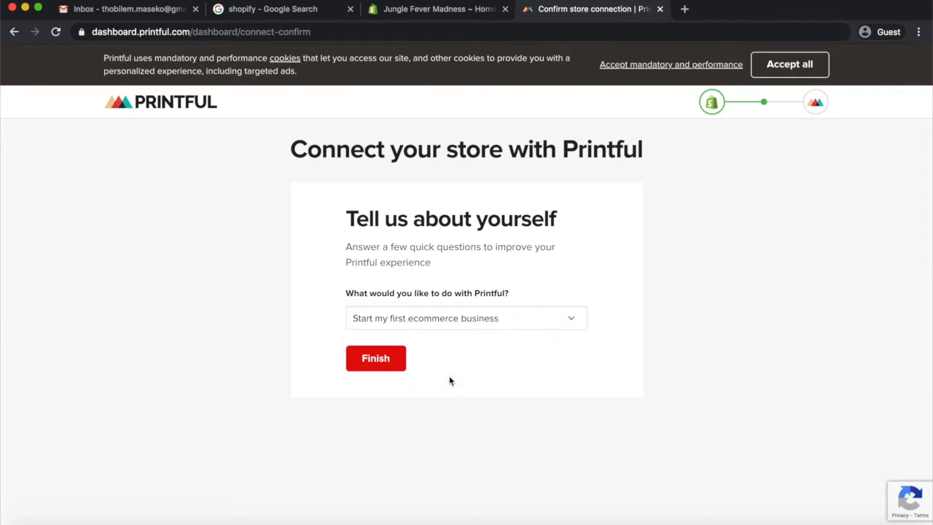
click(382, 362)
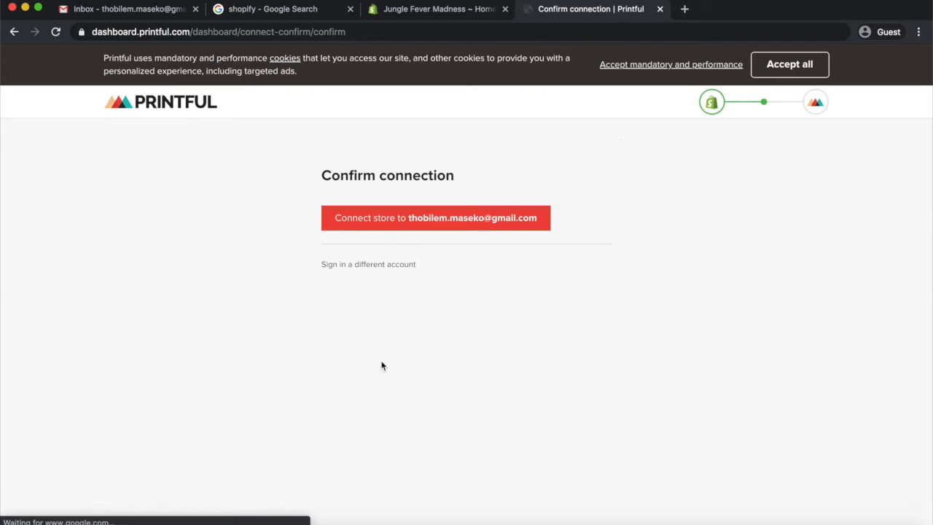
click(443, 222)
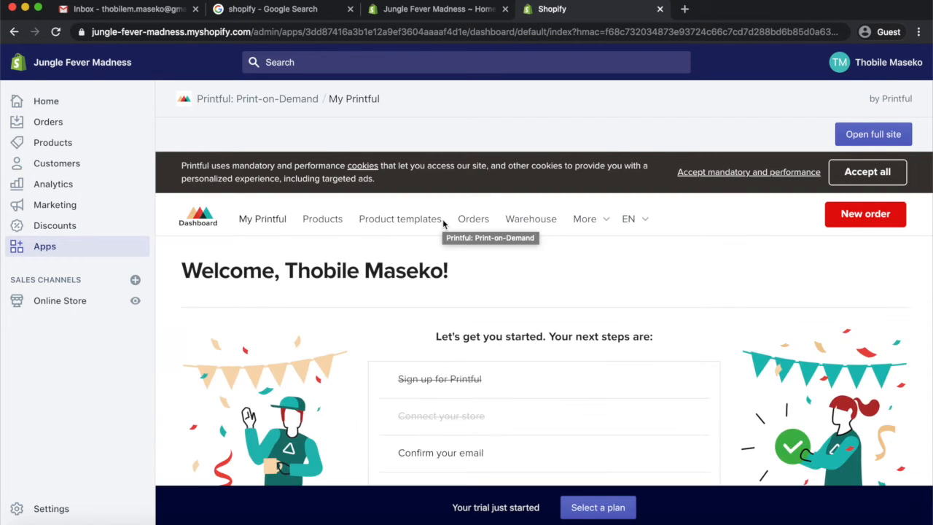
Open Product templates from the getting-started guide and start creating the first product template
scroll(443, 218, down, 3)
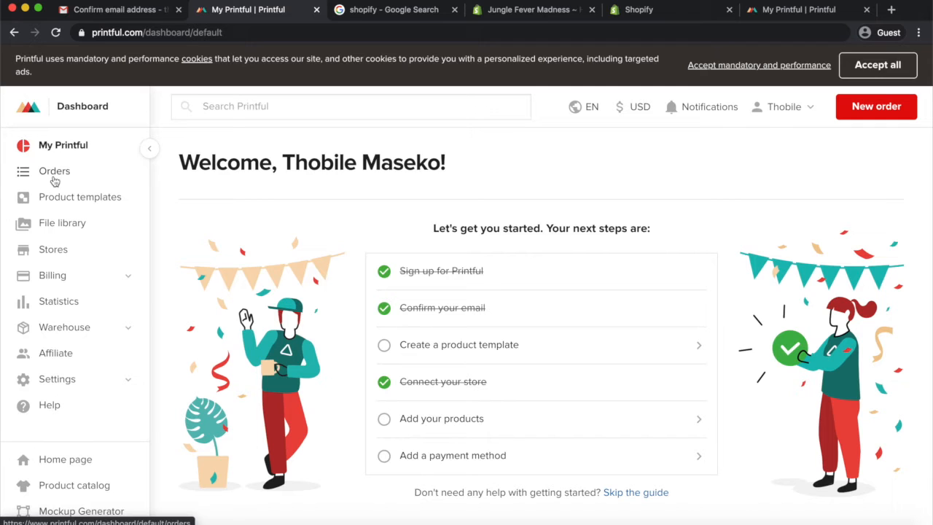
click(421, 351)
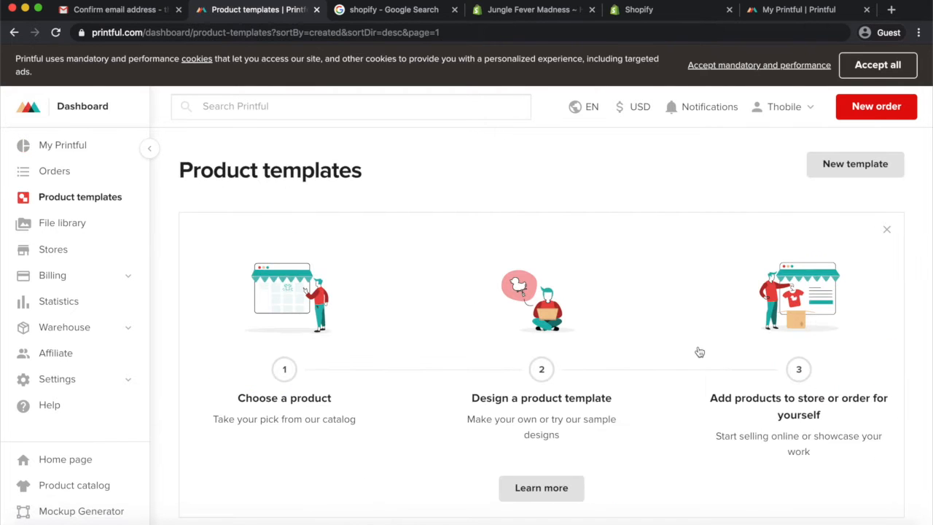
scroll(699, 353, down, 2)
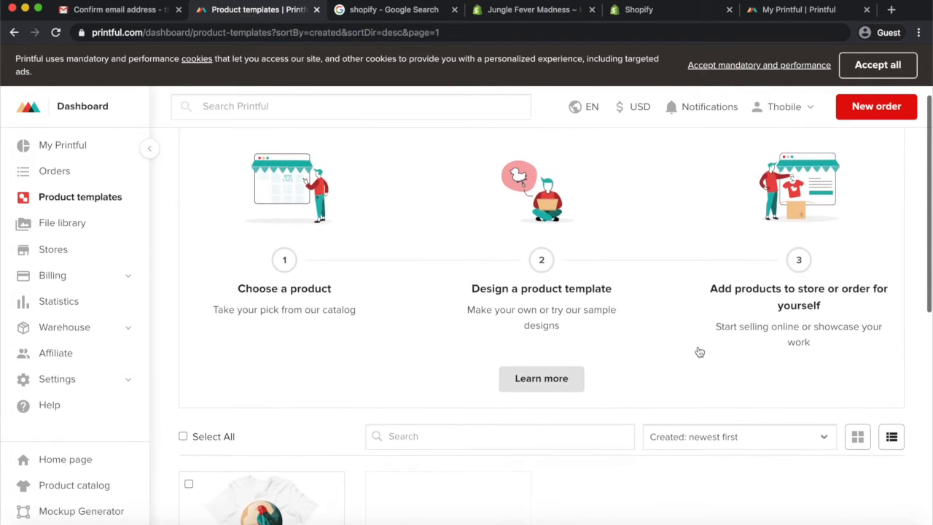
scroll(691, 351, up, 1)
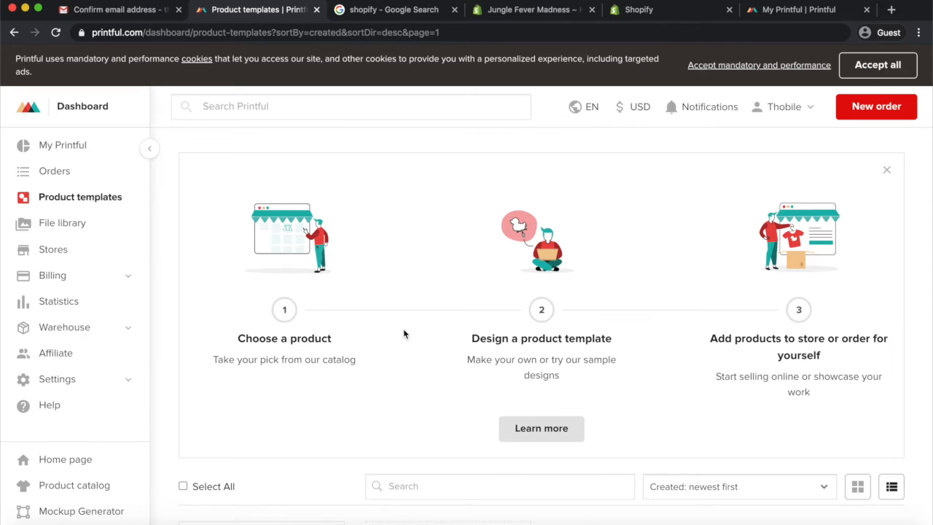
scroll(404, 329, down, 3)
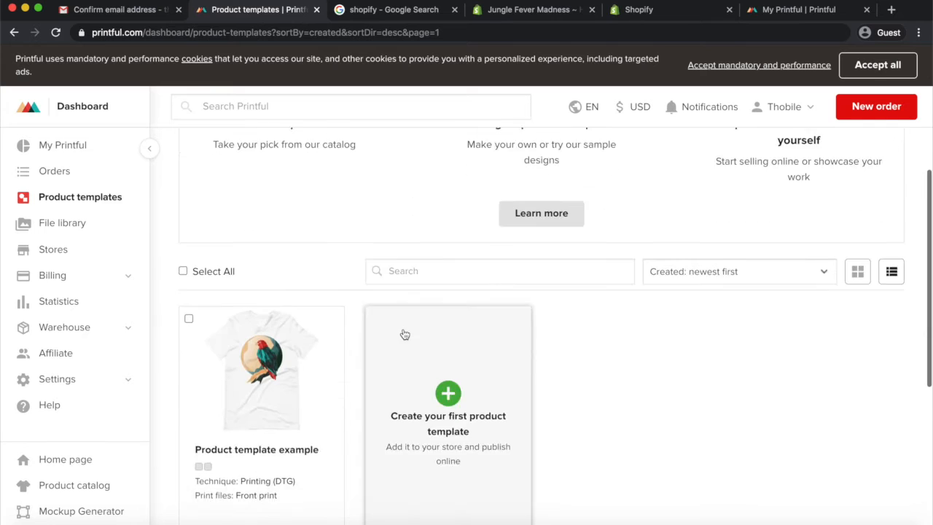
scroll(404, 330, up, 2)
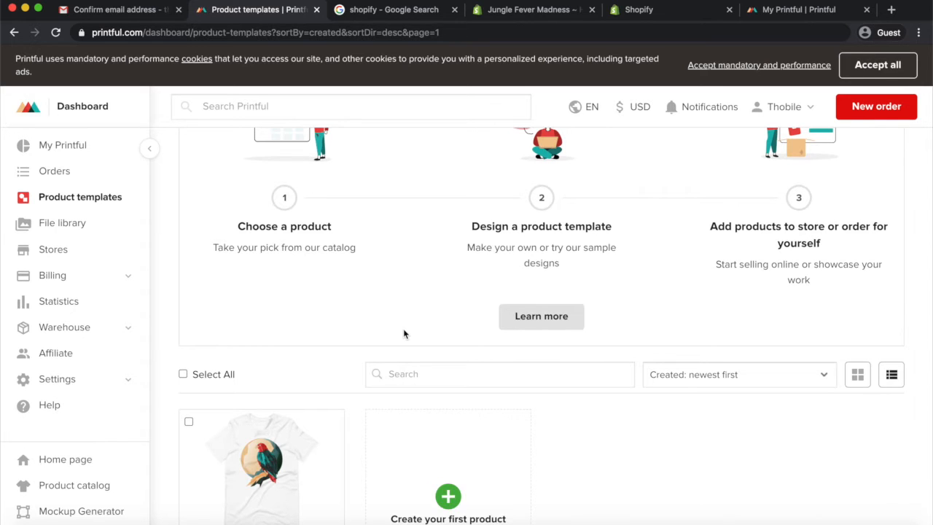
scroll(404, 332, down, 3)
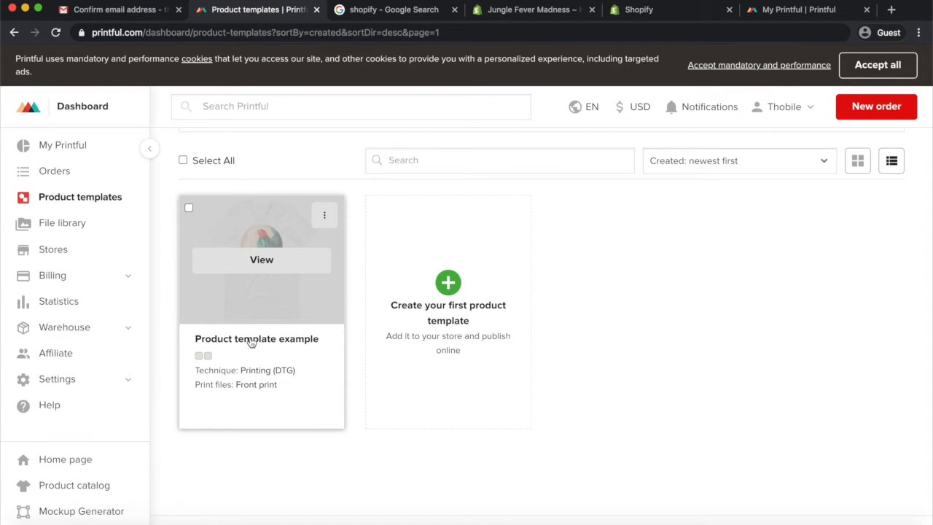
click(451, 283)
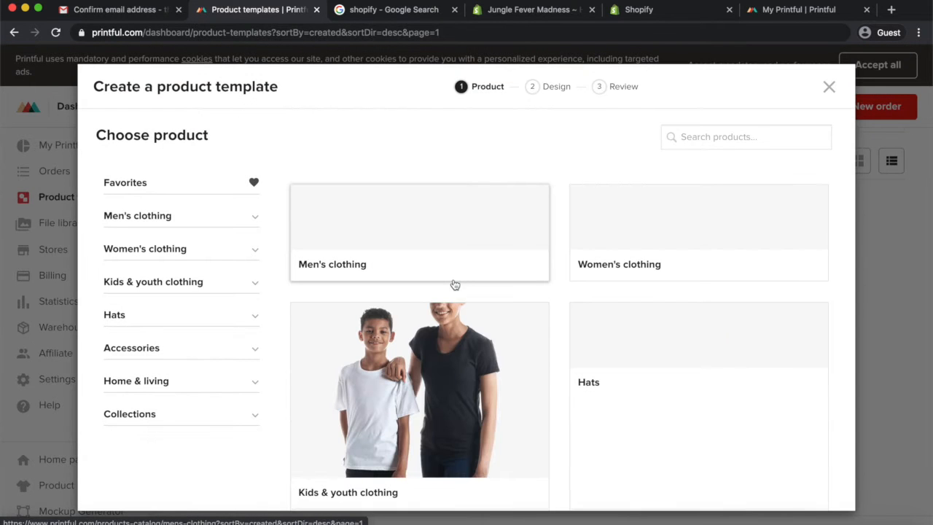
Browse the product categories and open the T-shirts list under Women's clothing
scroll(455, 284, down, 2)
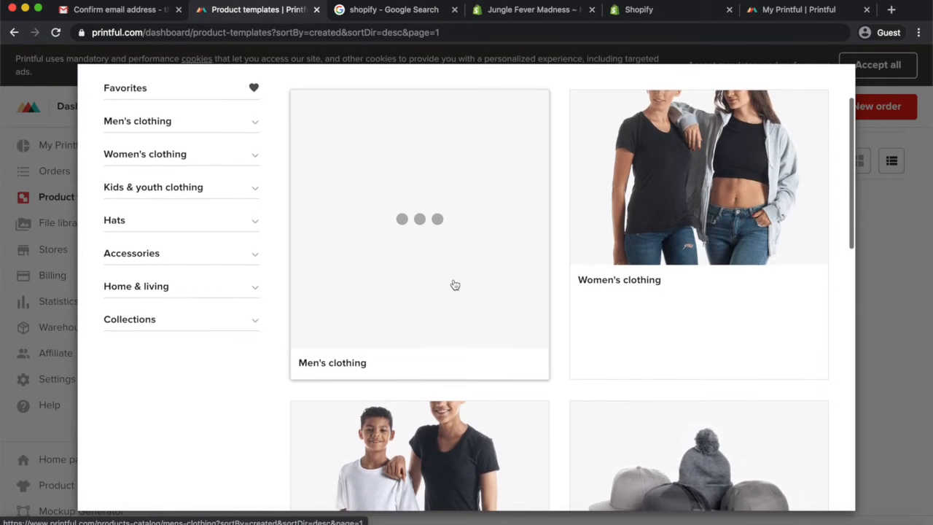
scroll(455, 284, up, 2)
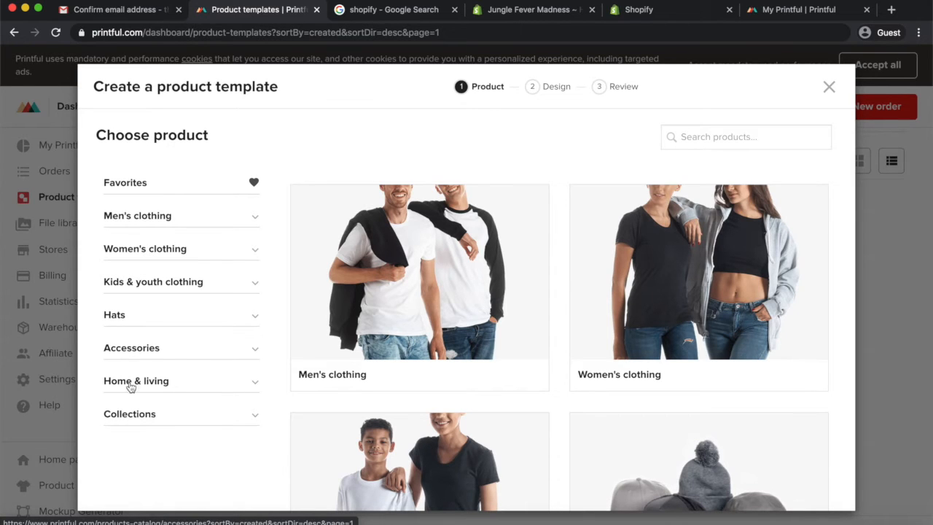
scroll(129, 416, down, 1)
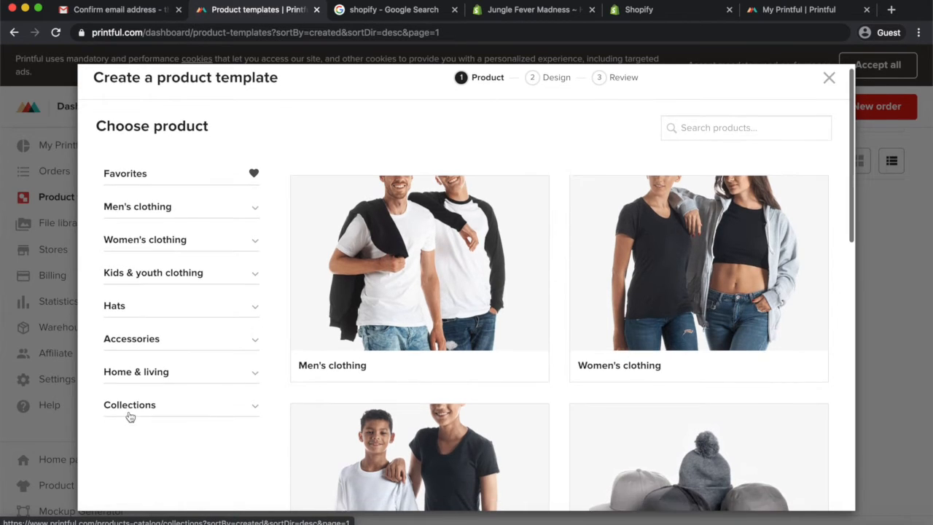
click(153, 377)
scroll(153, 377, down, 3)
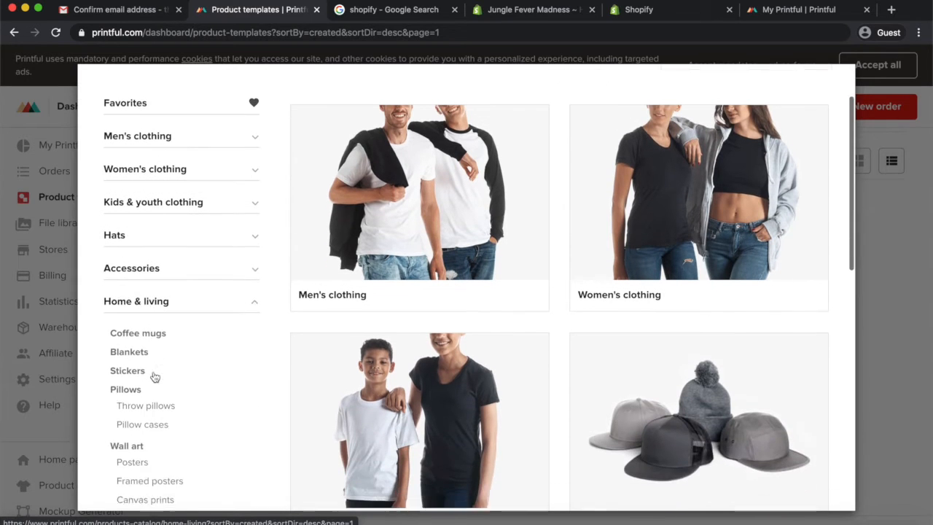
scroll(142, 382, down, 2)
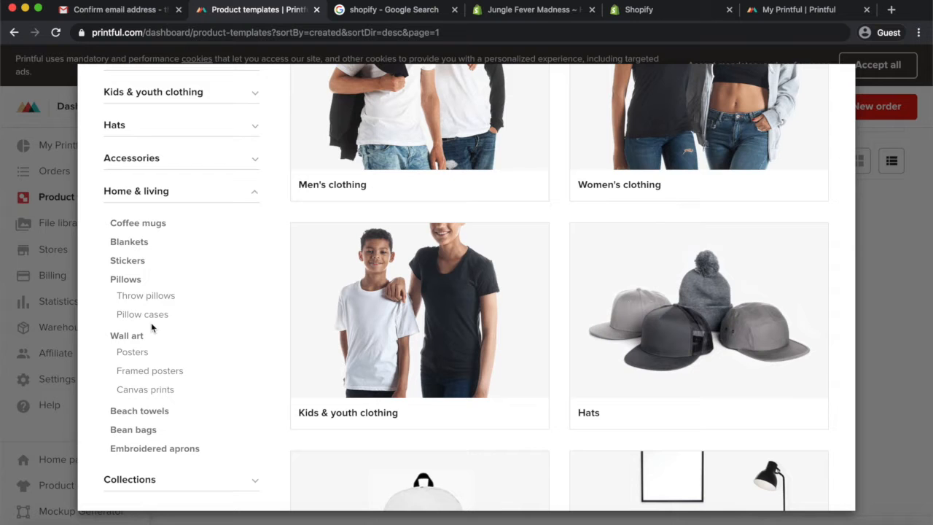
scroll(148, 388, down, 1)
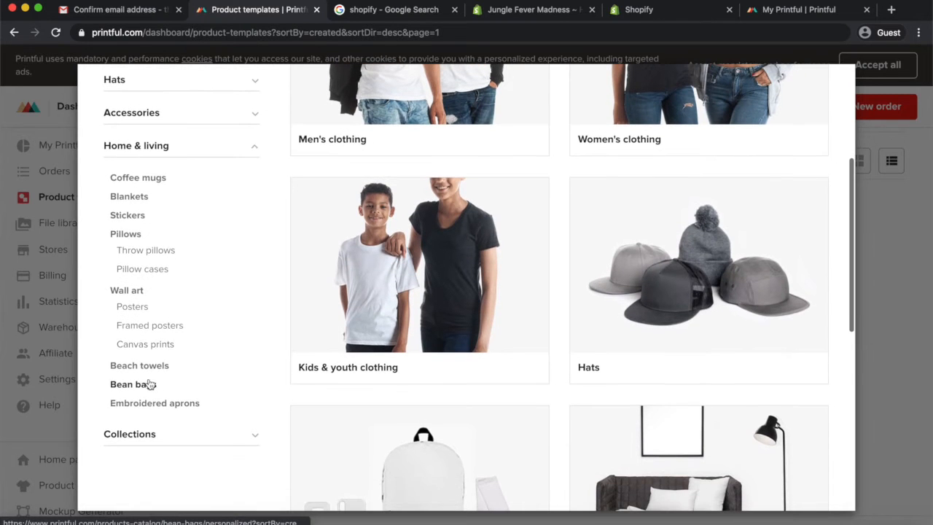
scroll(153, 377, up, 3)
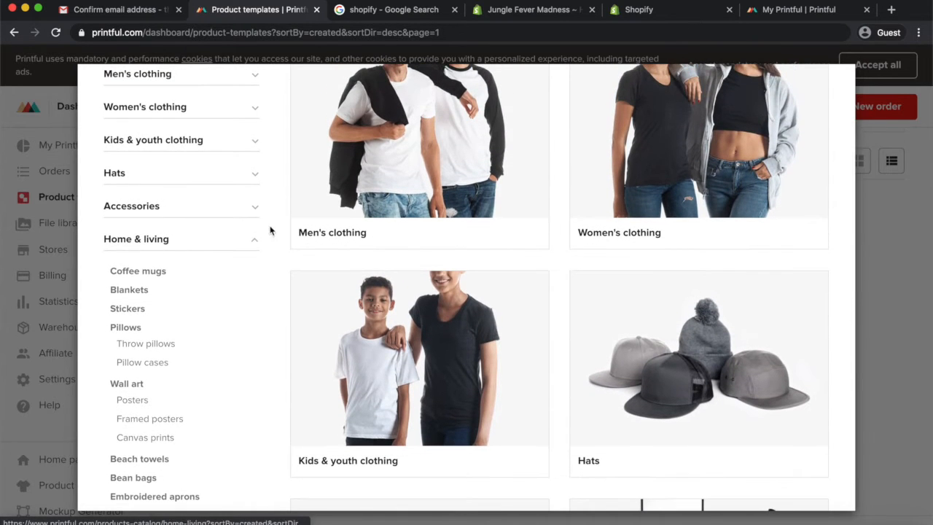
click(255, 243)
scroll(255, 242, up, 4)
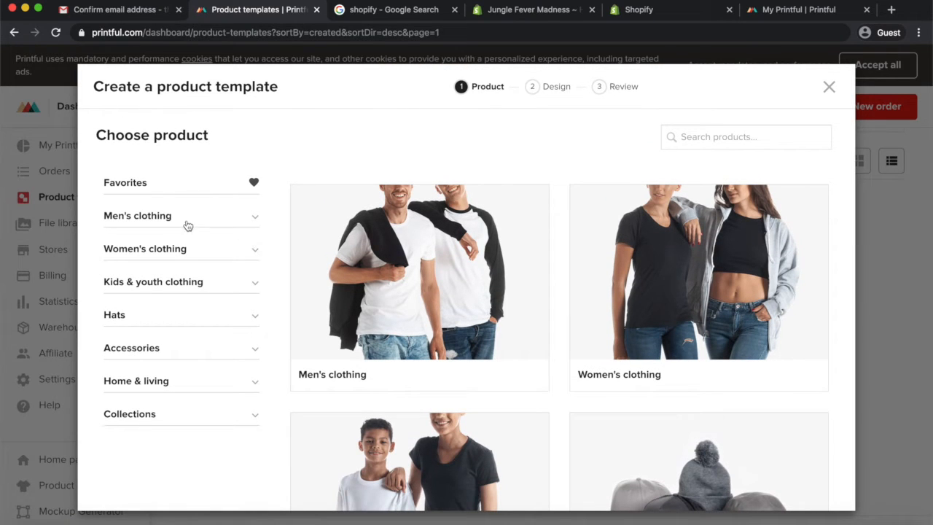
click(166, 250)
scroll(156, 299, down, 2)
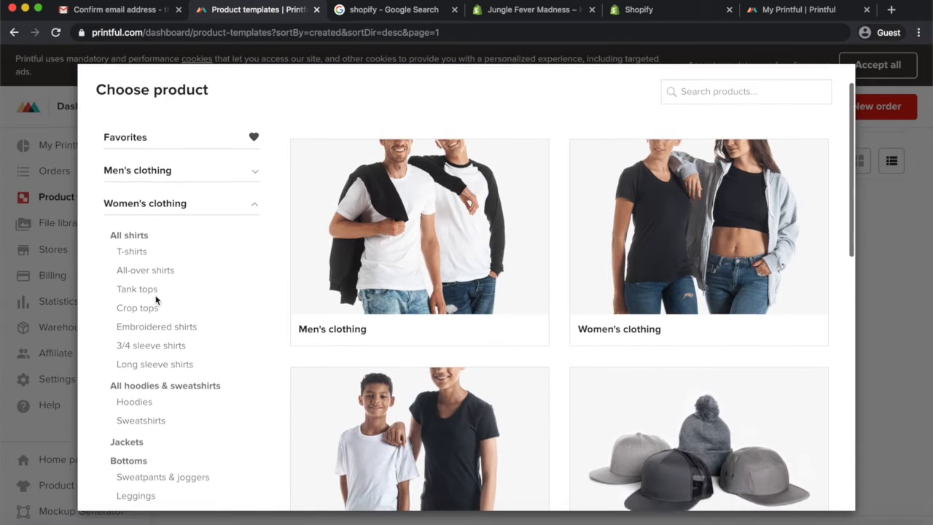
click(133, 242)
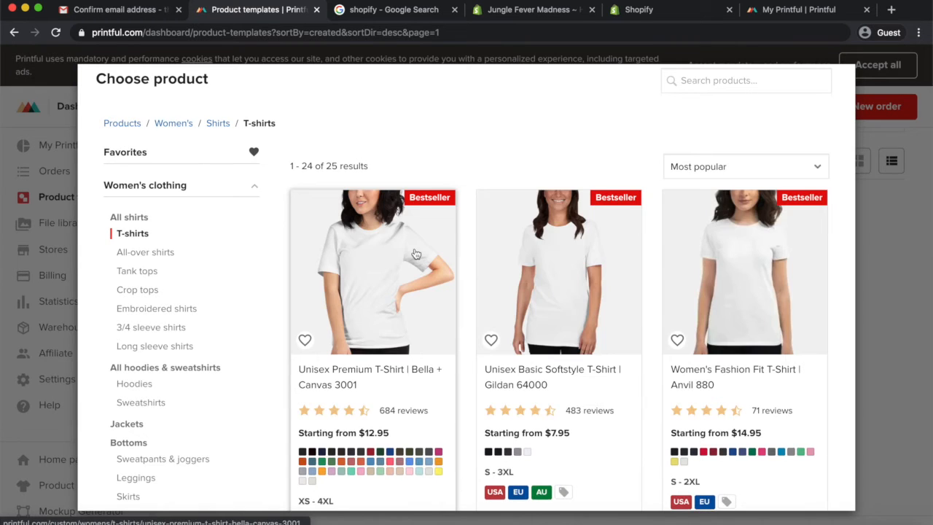
Compare the women's T-shirts and choose the Unisex Premium T-Shirt | Bella + Canvas 3001
scroll(543, 294, down, 3)
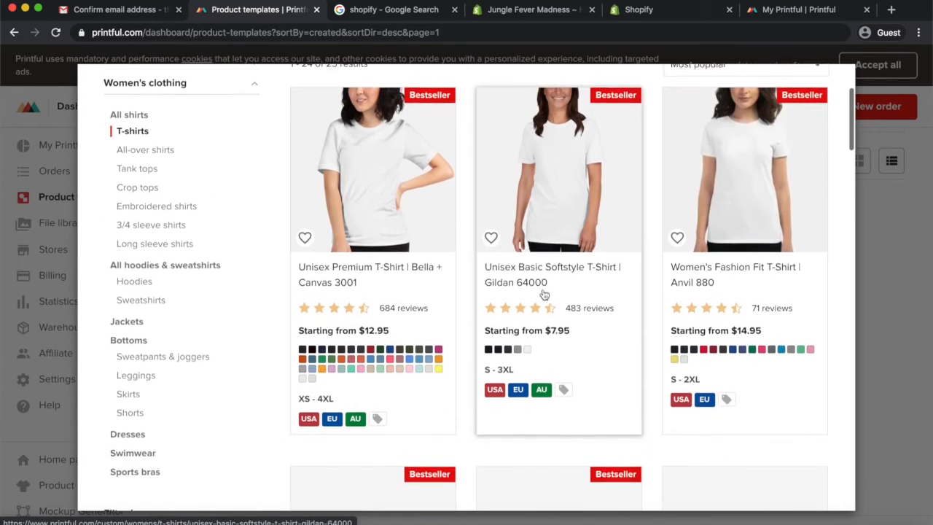
scroll(543, 294, down, 10)
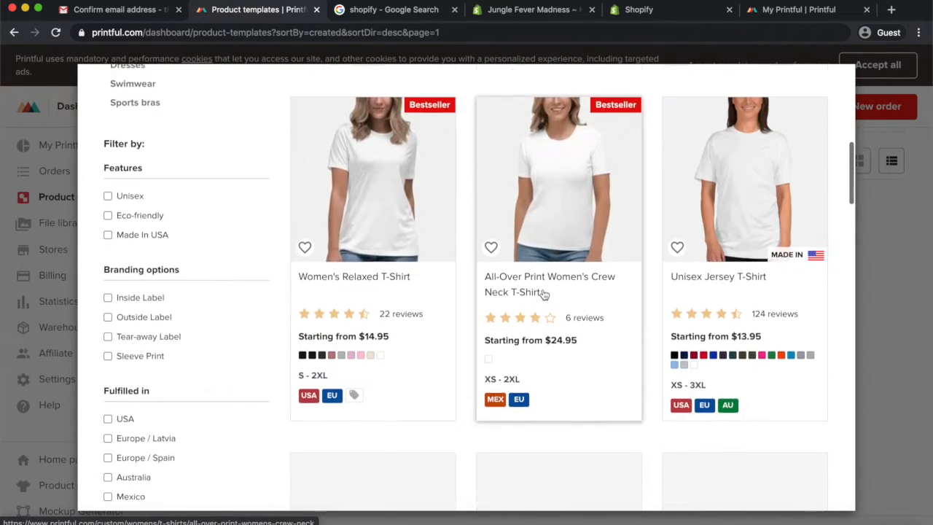
scroll(543, 293, down, 9)
scroll(543, 293, down, 6)
scroll(543, 294, up, 20)
scroll(544, 294, up, 3)
scroll(543, 293, down, 3)
scroll(543, 293, up, 2)
scroll(543, 293, down, 2)
scroll(543, 294, up, 1)
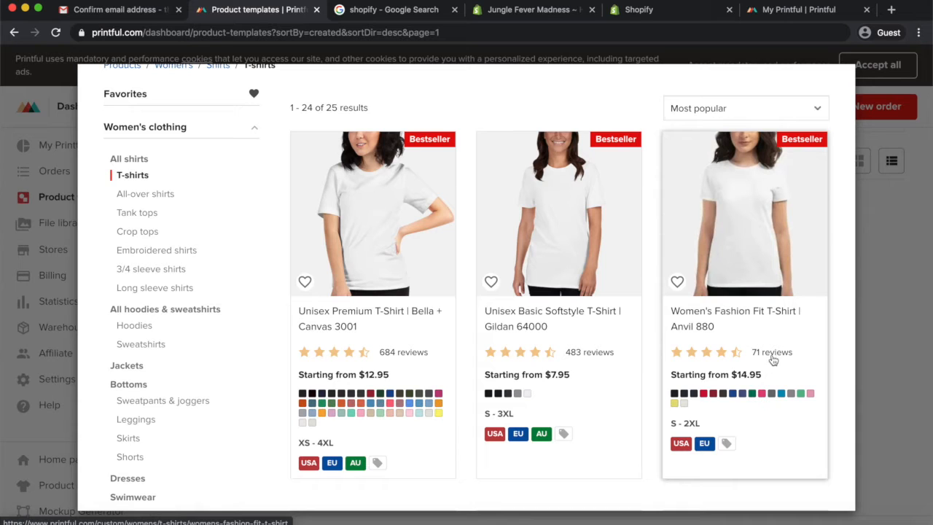
mouse_move(341, 468)
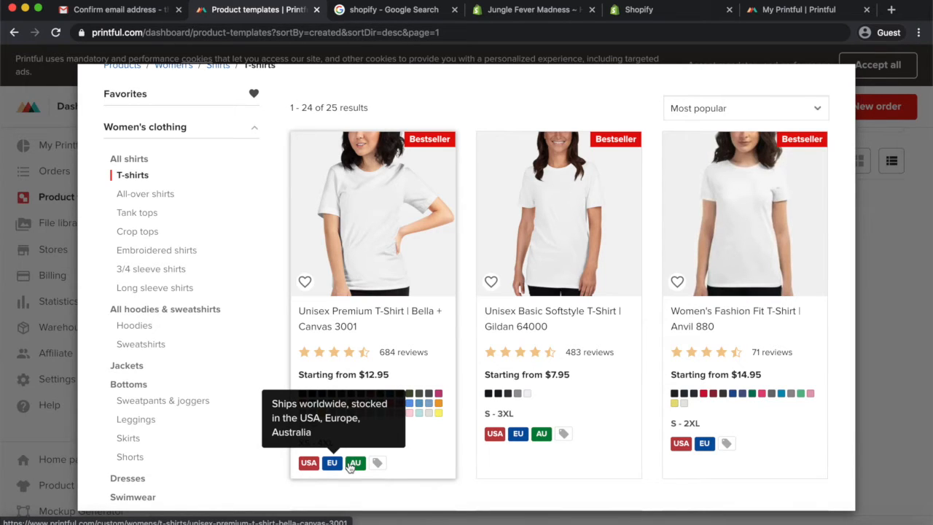
click(392, 209)
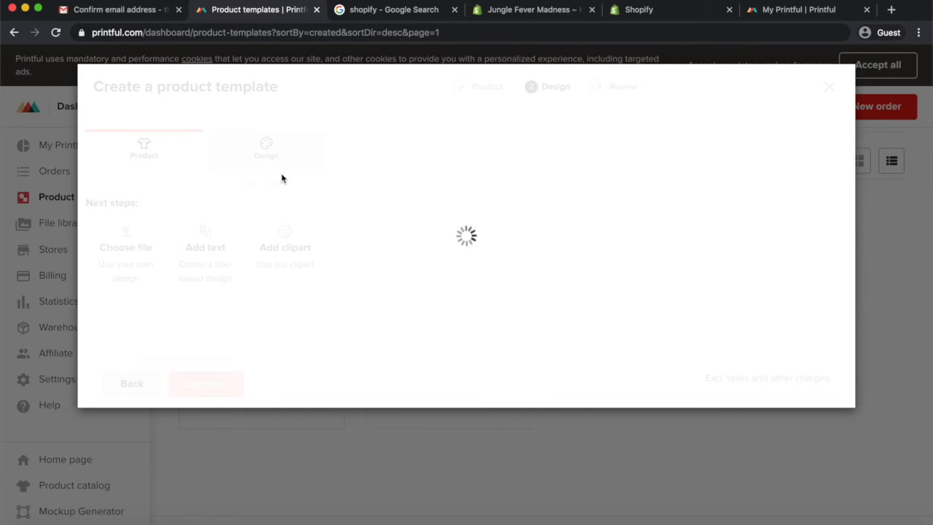
Switch to the desktop showing the King lion design and return to the browser
key(ctrl+Up)
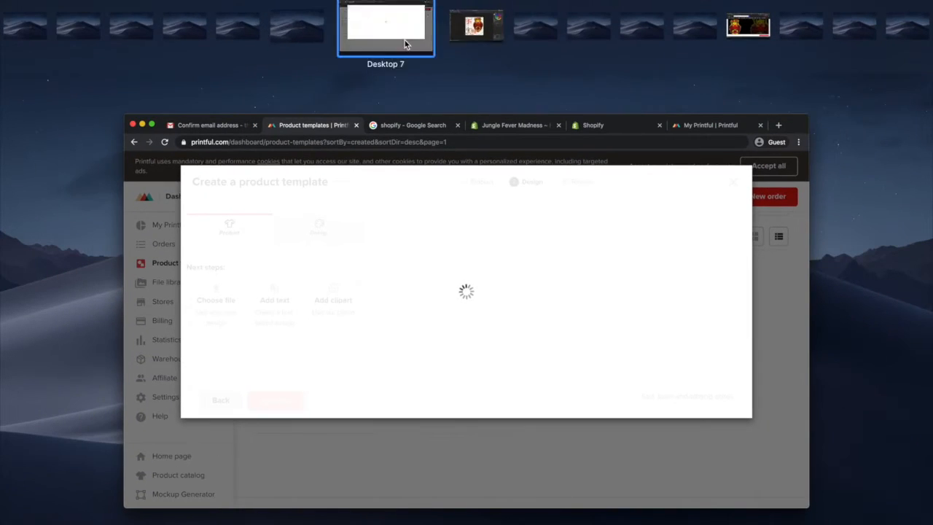
click(452, 37)
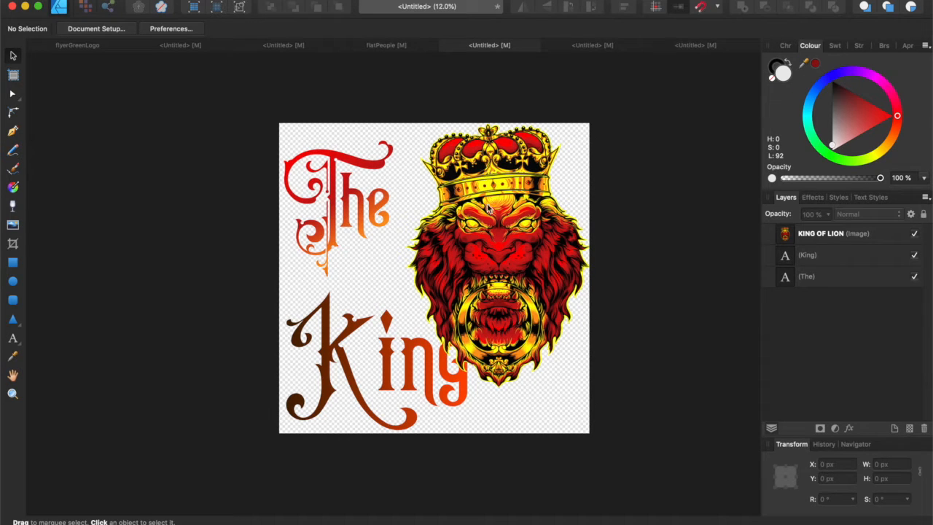
key(ctrl+Left)
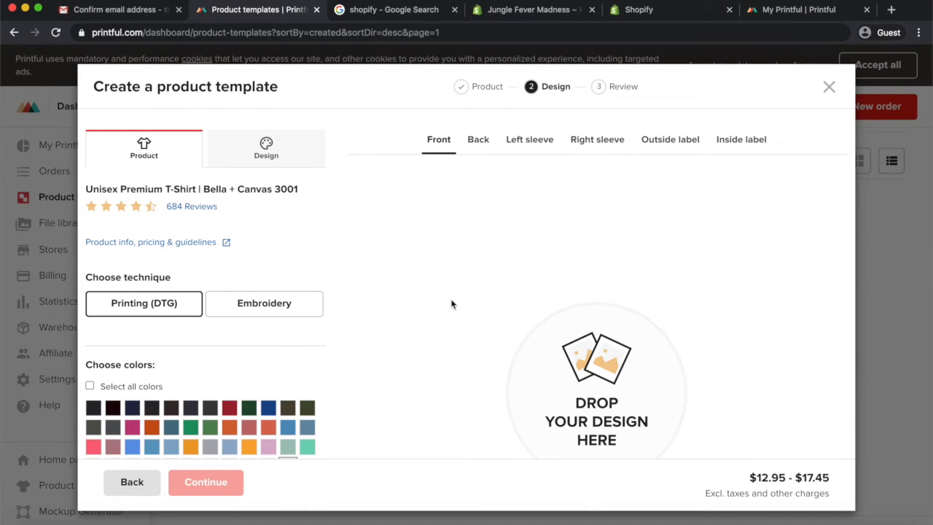
Open a new browser tab and search for envato elements
click(891, 9)
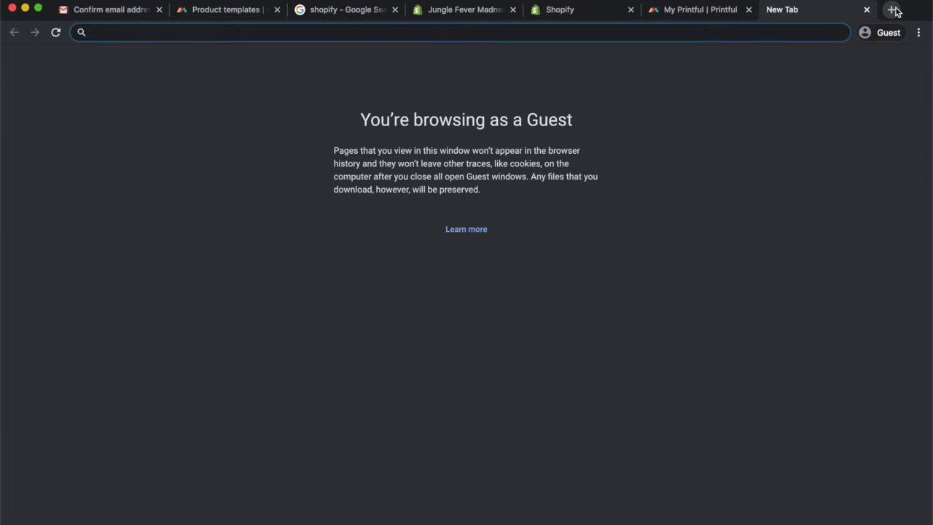
text(envato elements)
key(Return)
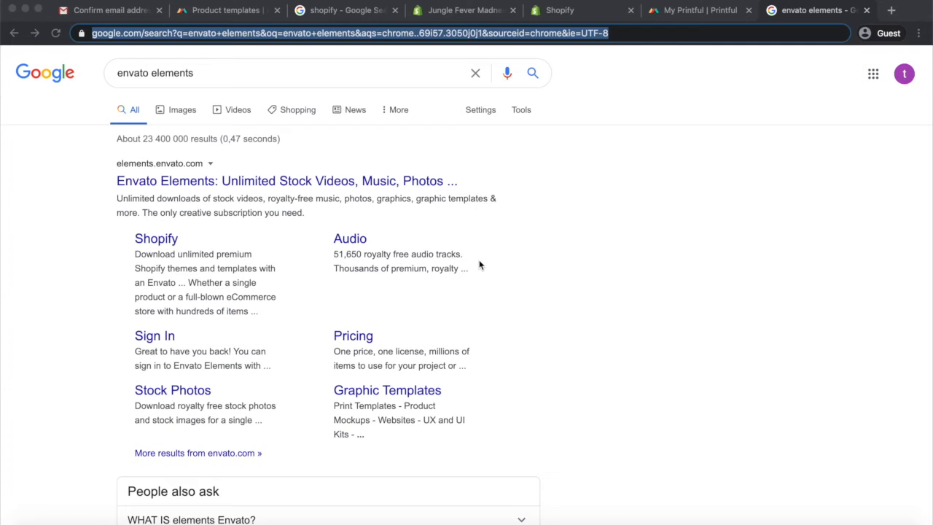
Open the Envato Elements homepage from the search results in a new tab
click(721, 140)
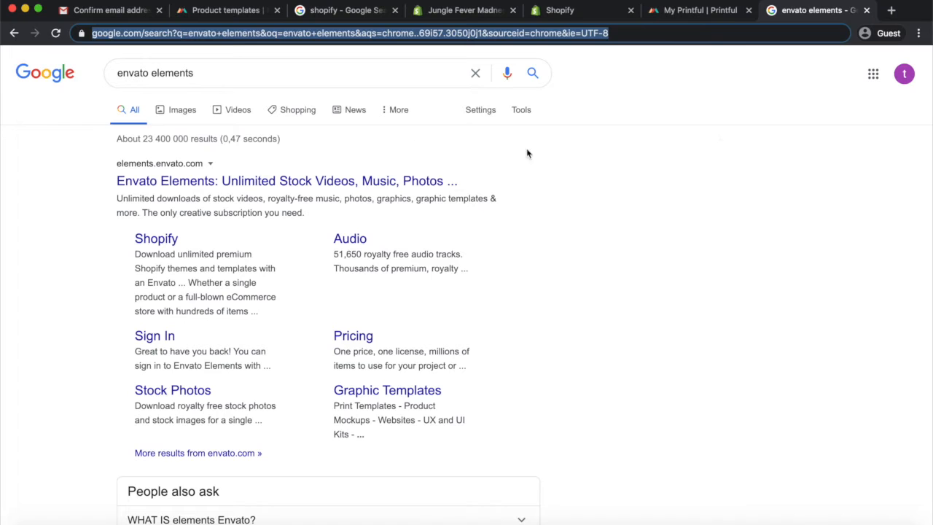
right_click(215, 188)
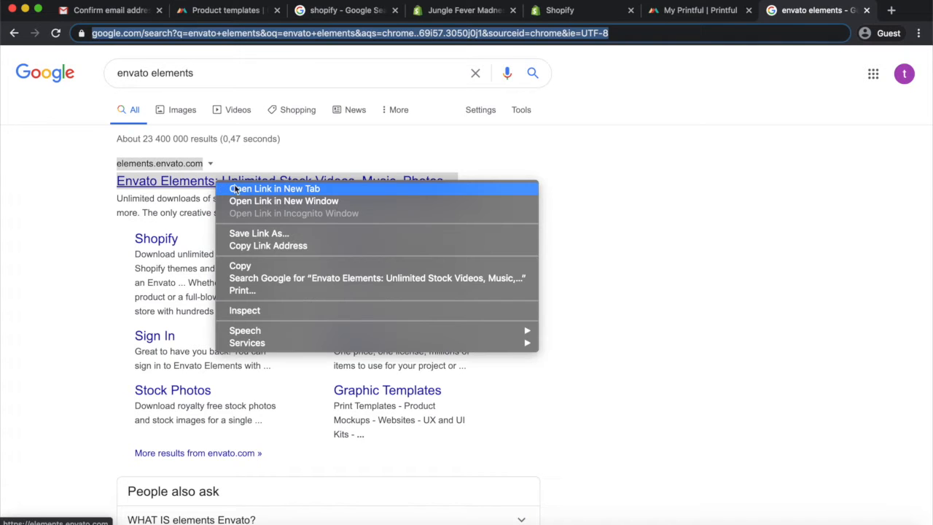
click(238, 188)
click(822, 12)
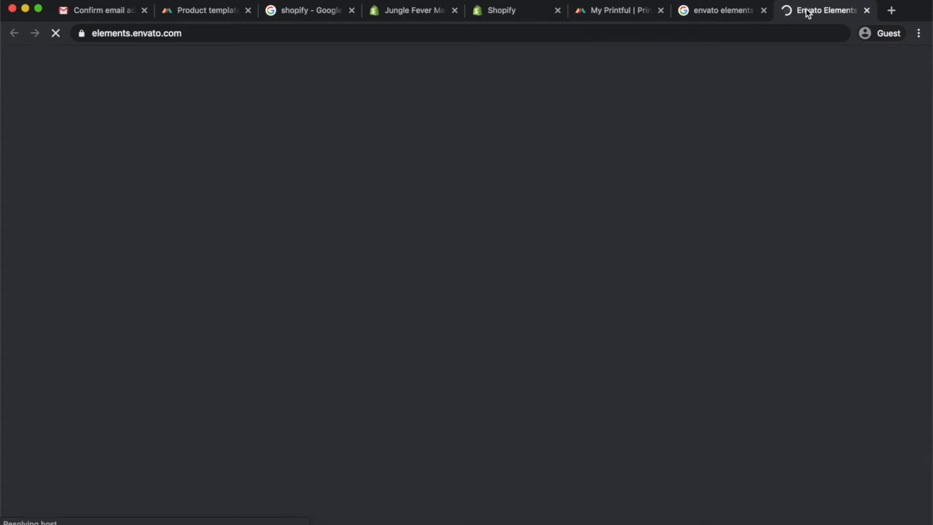
scroll(646, 191, down, 3)
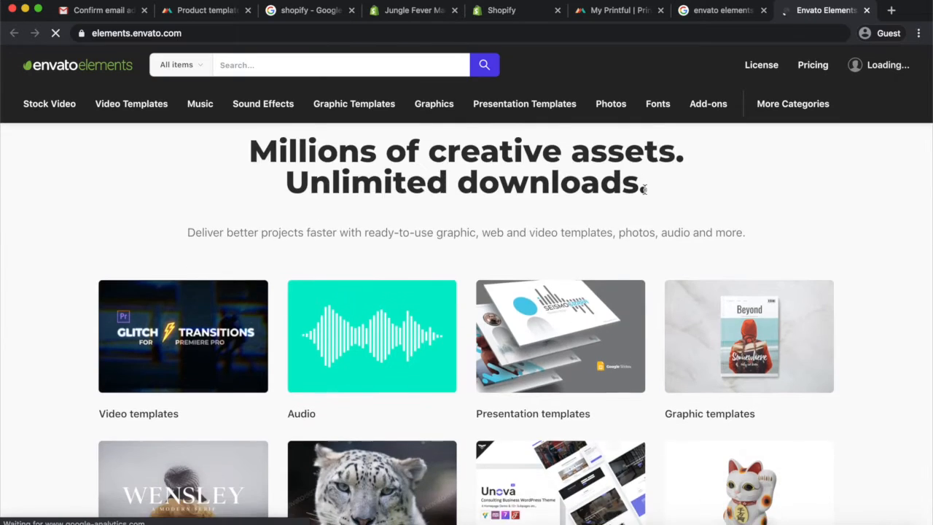
scroll(645, 194, up, 3)
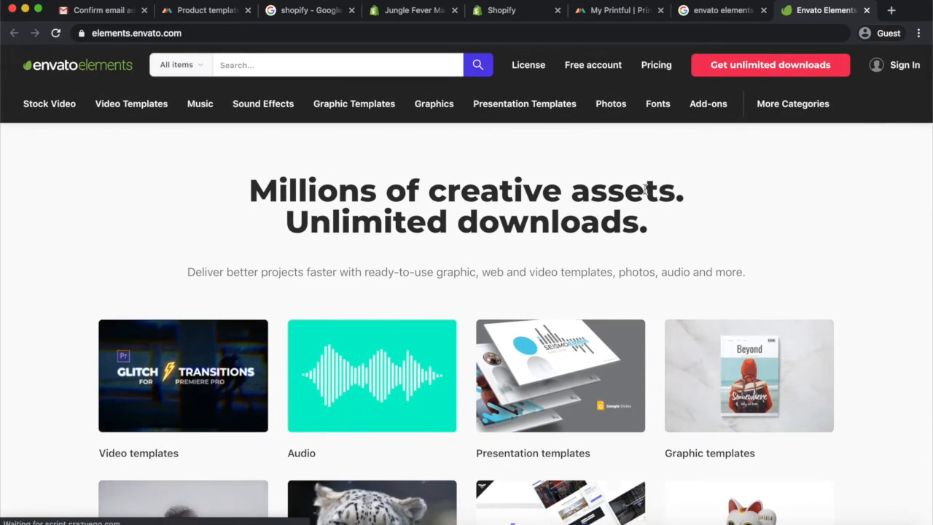
Open the Envato Elements Shopify templates page from the search results in a new tab
click(716, 11)
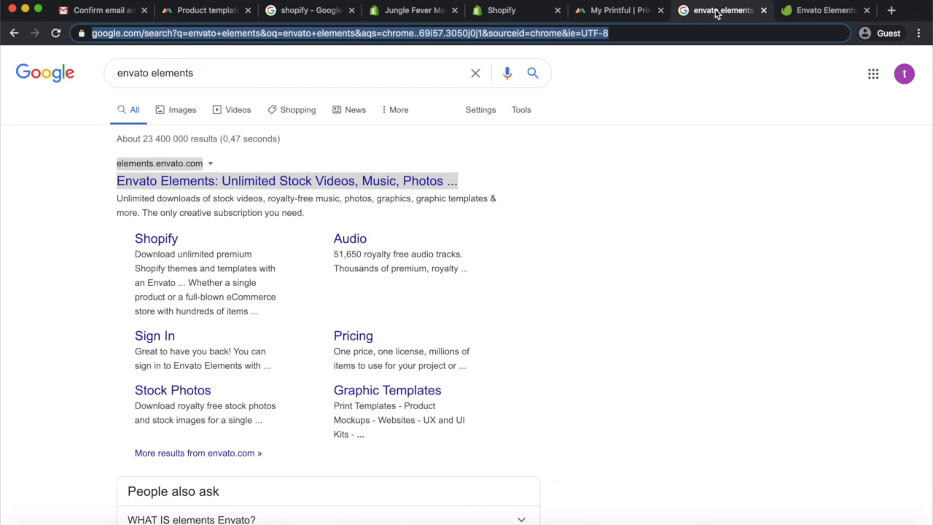
right_click(154, 245)
click(210, 247)
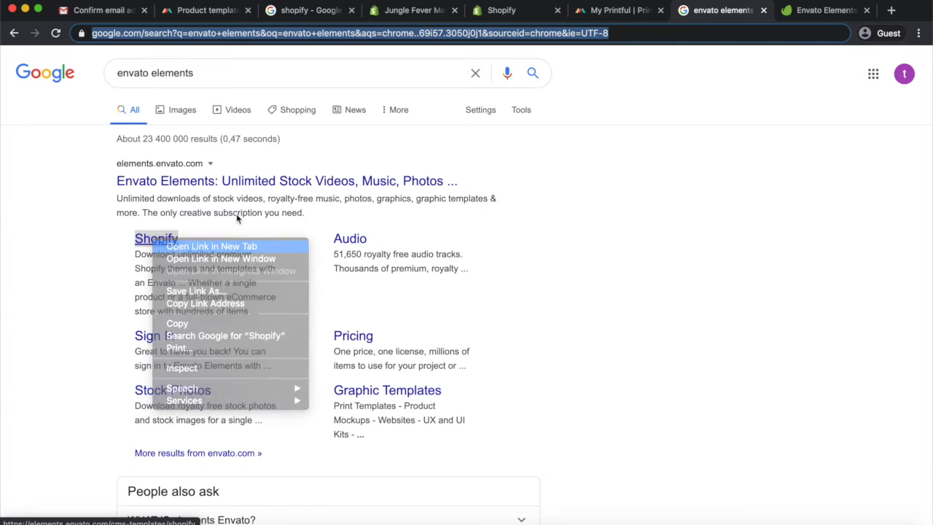
click(816, 10)
mouse_move(694, 92)
scroll(506, 313, down, 3)
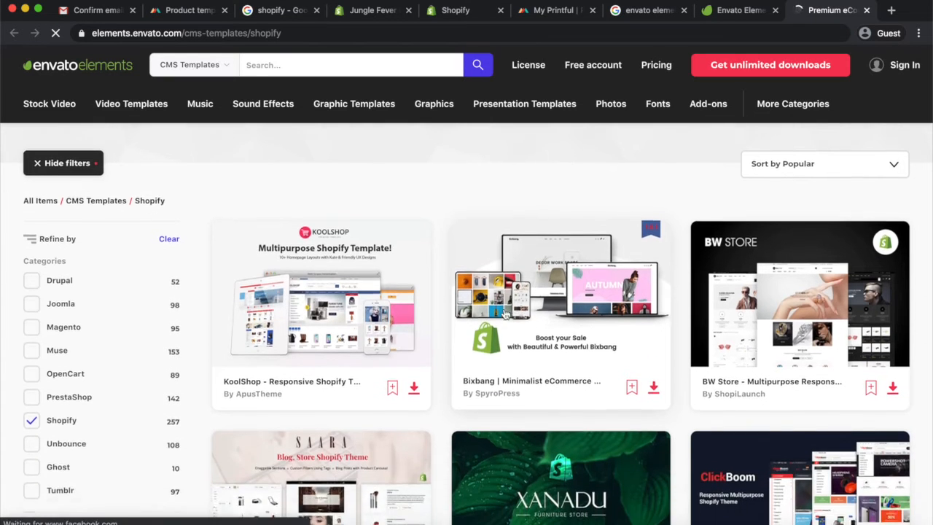
scroll(301, 248, up, 3)
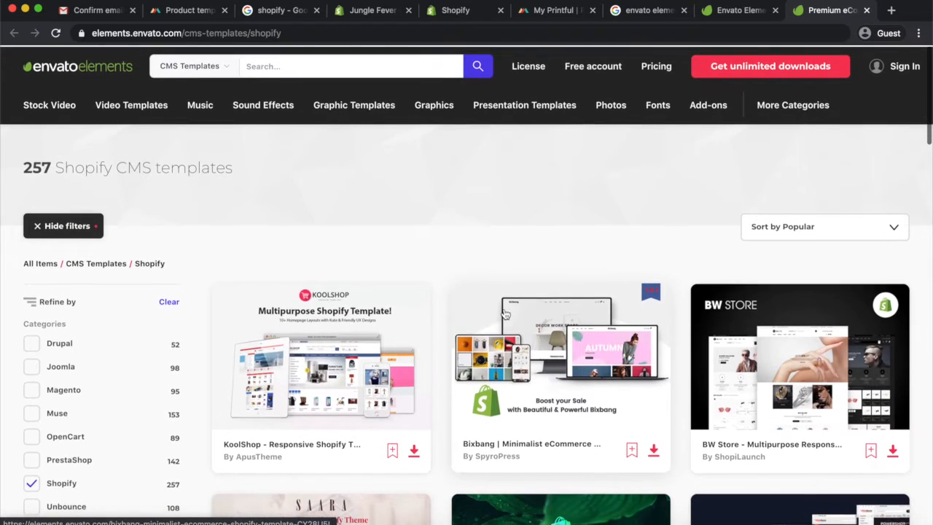
Open the Envato Elements pricing page and look through the subscription plan and category menus
click(732, 13)
mouse_move(735, 110)
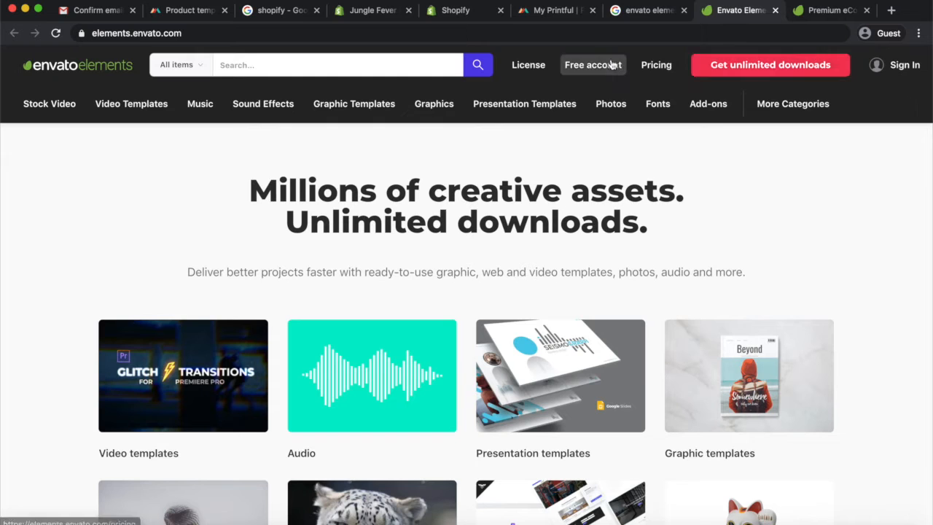
click(657, 67)
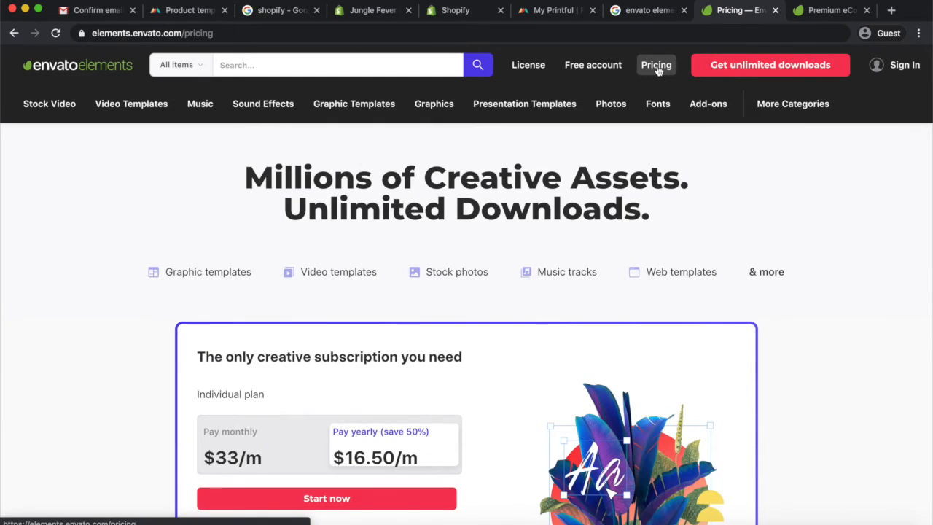
scroll(539, 313, down, 5)
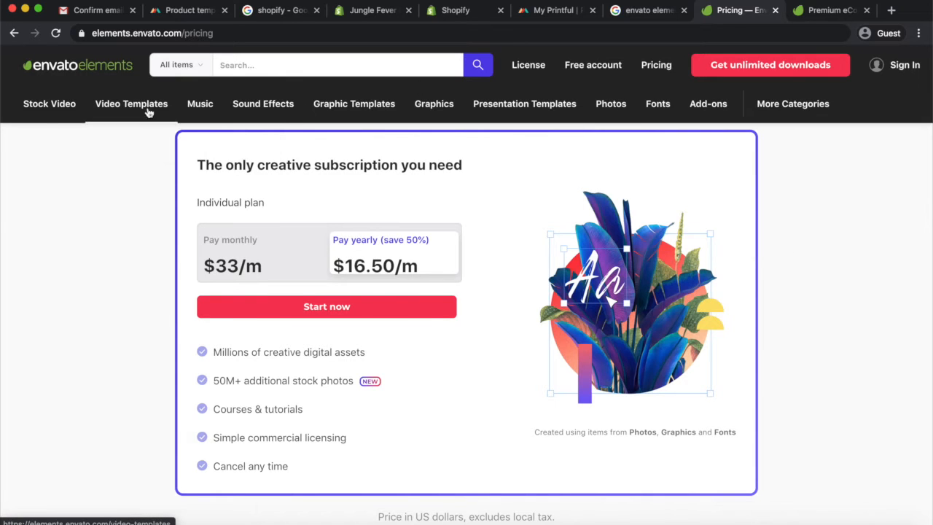
mouse_move(47, 109)
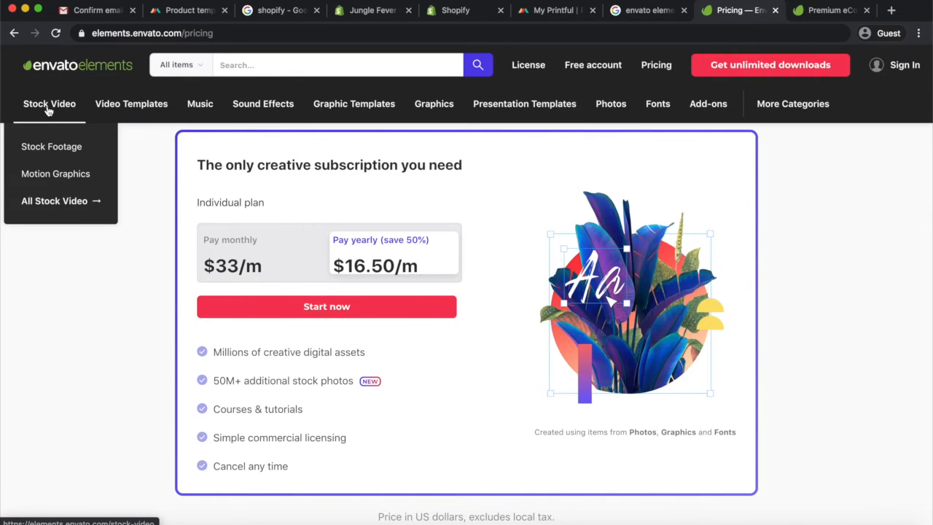
mouse_move(121, 110)
mouse_move(200, 107)
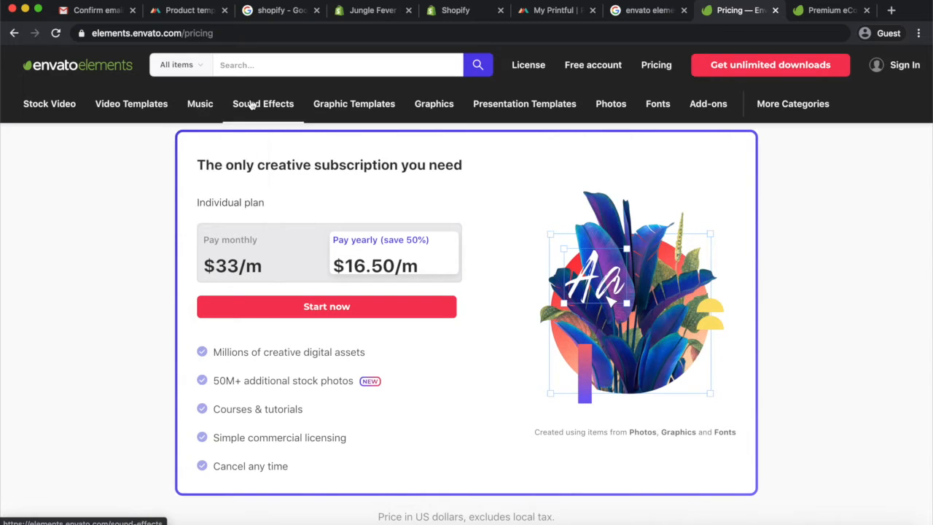
mouse_move(351, 107)
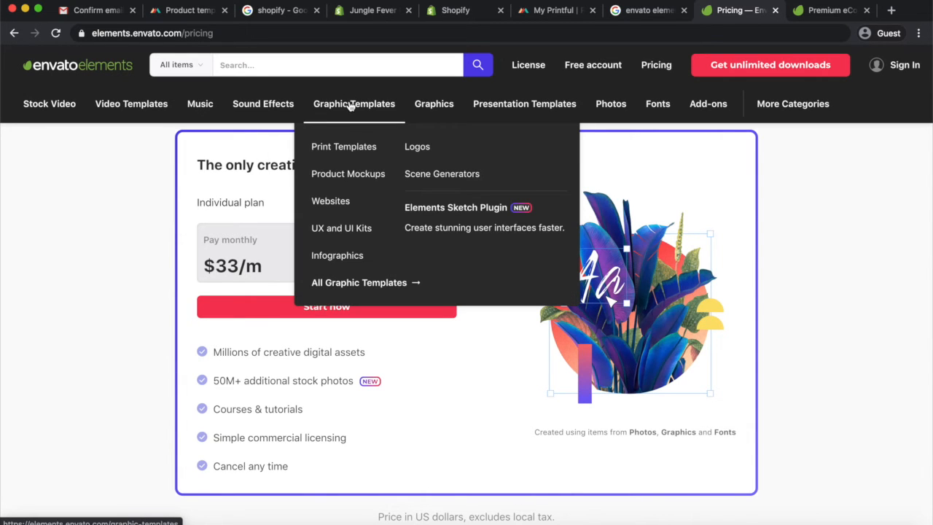
Switch to the desktop with the King lion design and return to the browser
key(ctrl+Right)
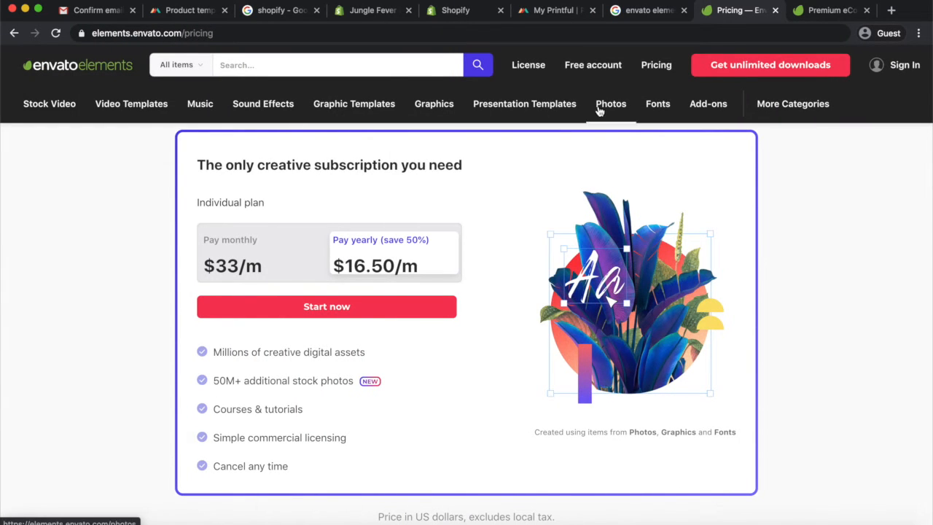
mouse_move(649, 107)
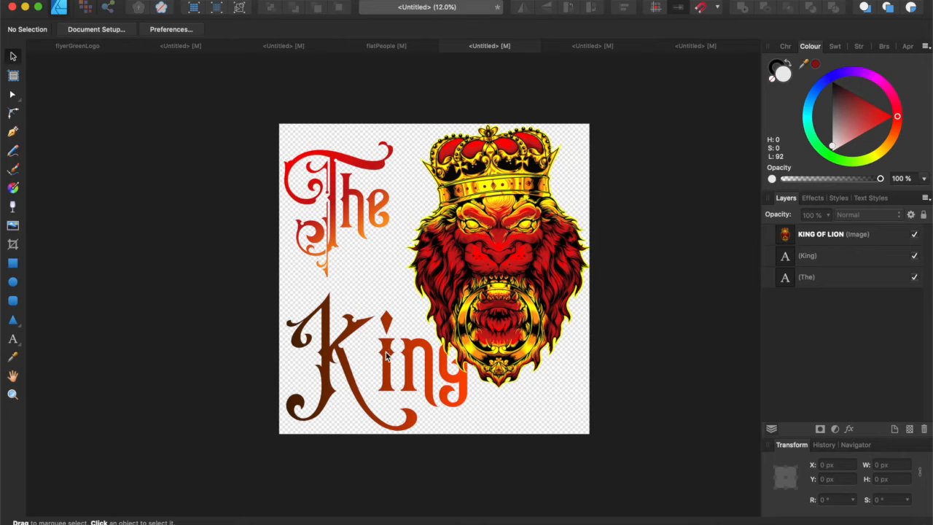
key(ctrl+Left)
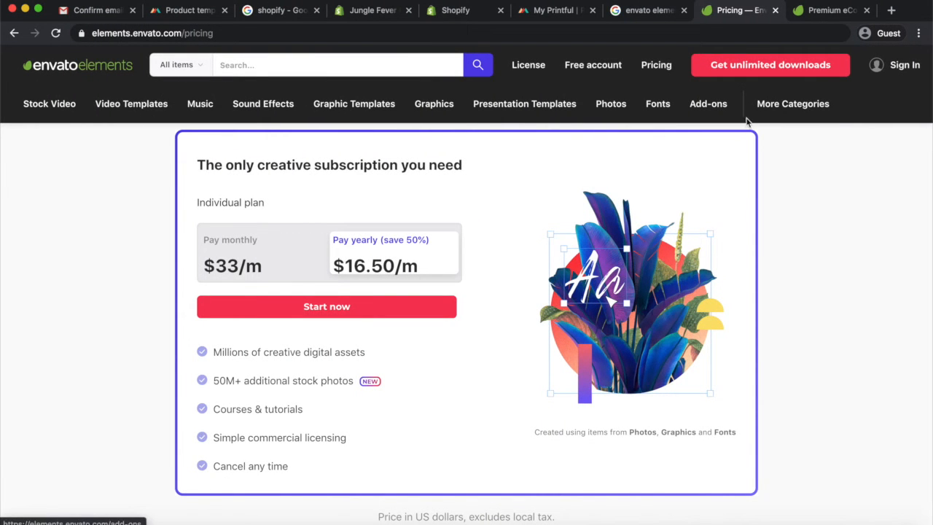
mouse_move(713, 107)
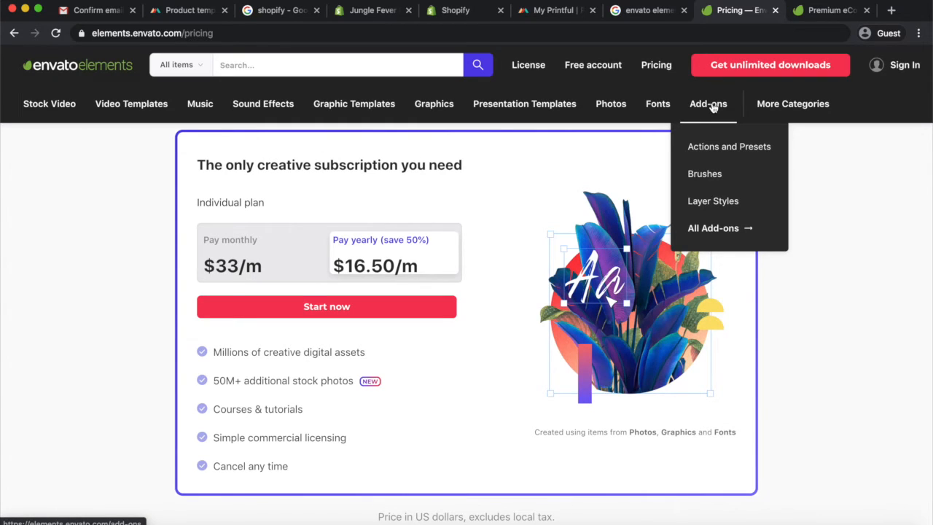
Browse the Shopify CMS templates listed on Envato Elements
click(816, 11)
scroll(499, 364, down, 2)
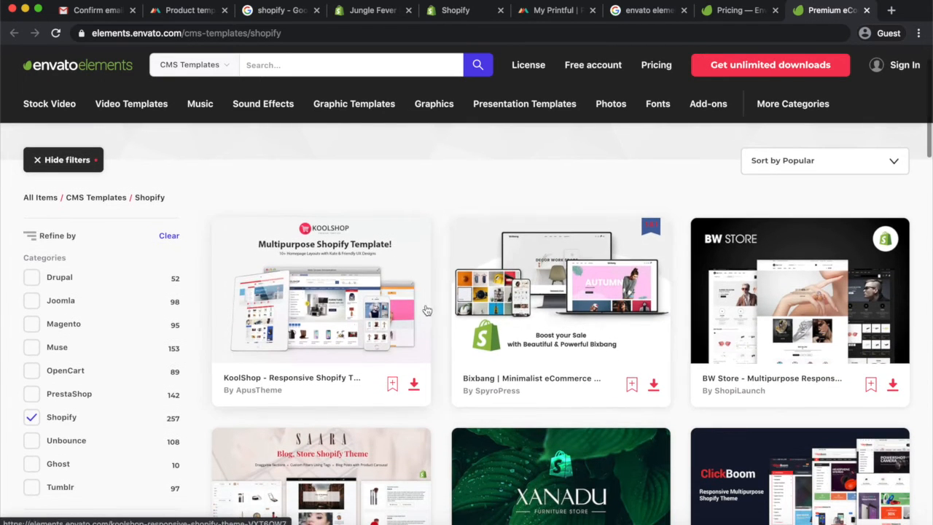
scroll(580, 333, down, 5)
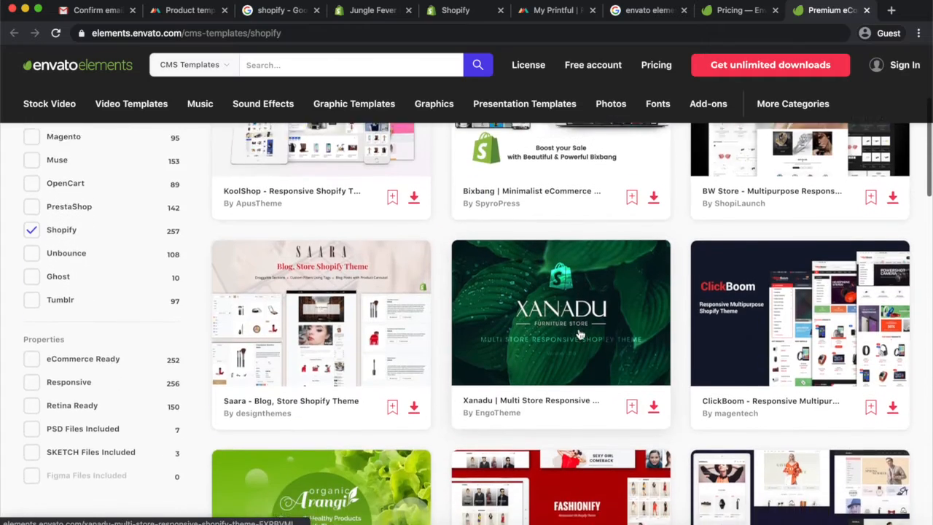
scroll(530, 395, down, 8)
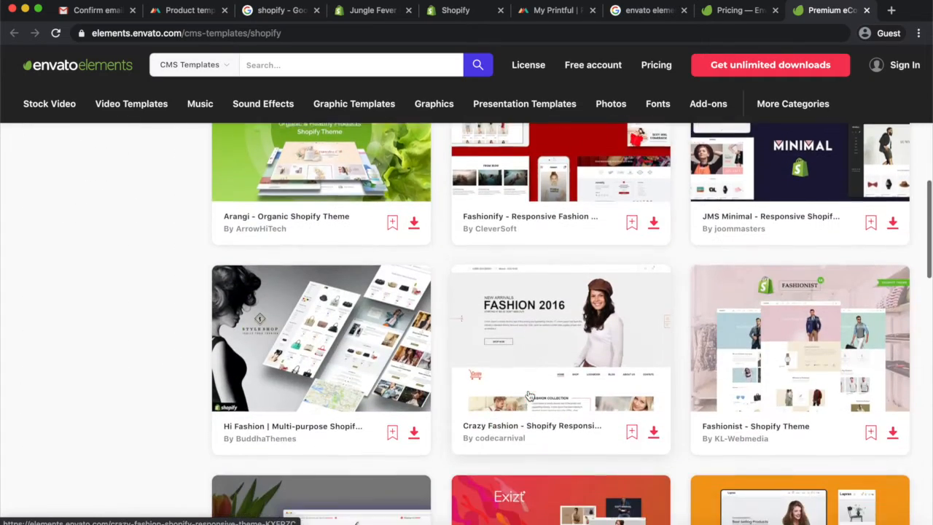
scroll(530, 395, down, 5)
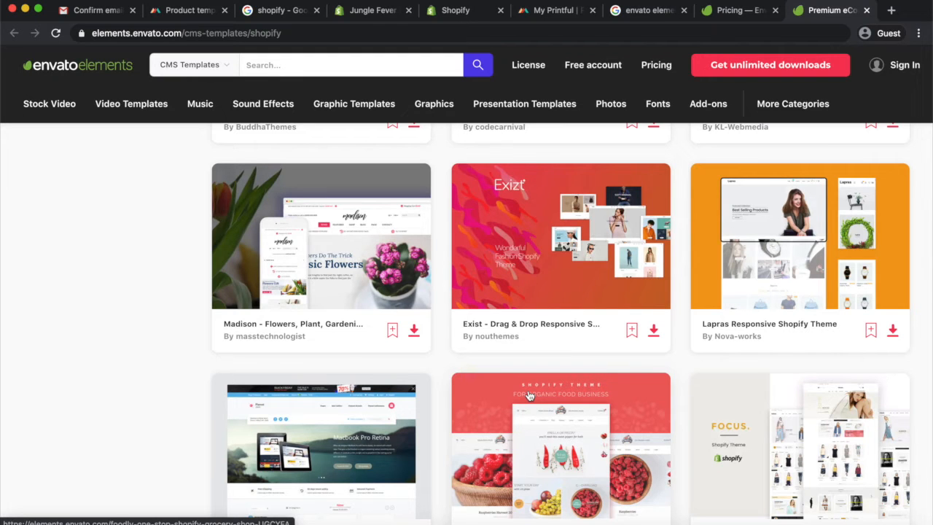
scroll(523, 394, up, 10)
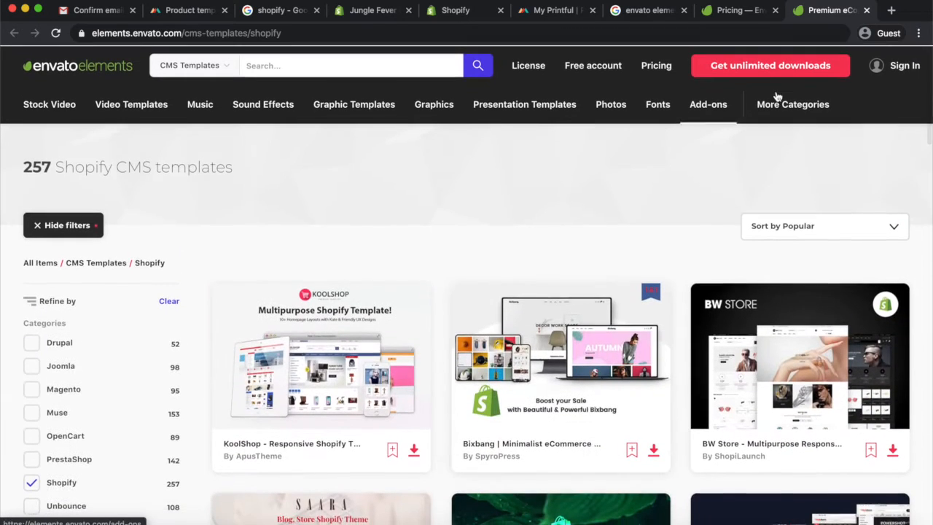
scroll(651, 340, down, 3)
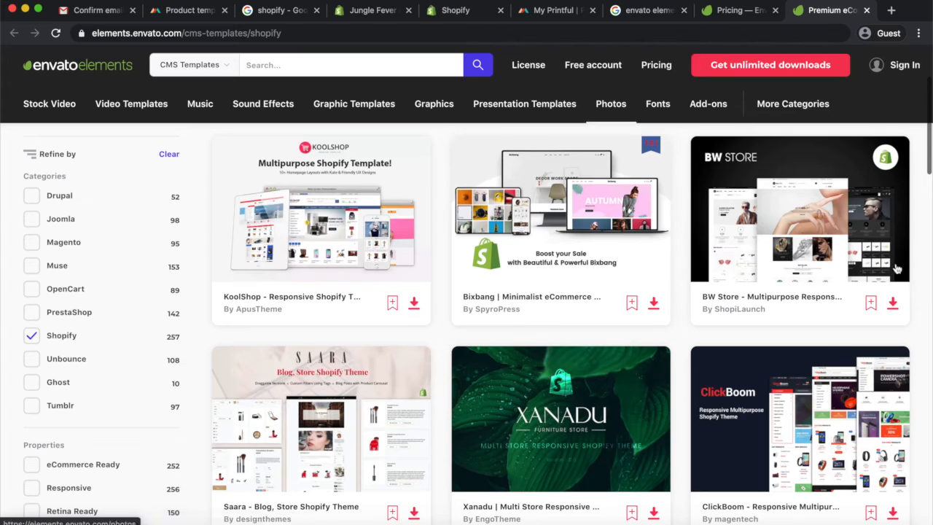
scroll(534, 131, up, 3)
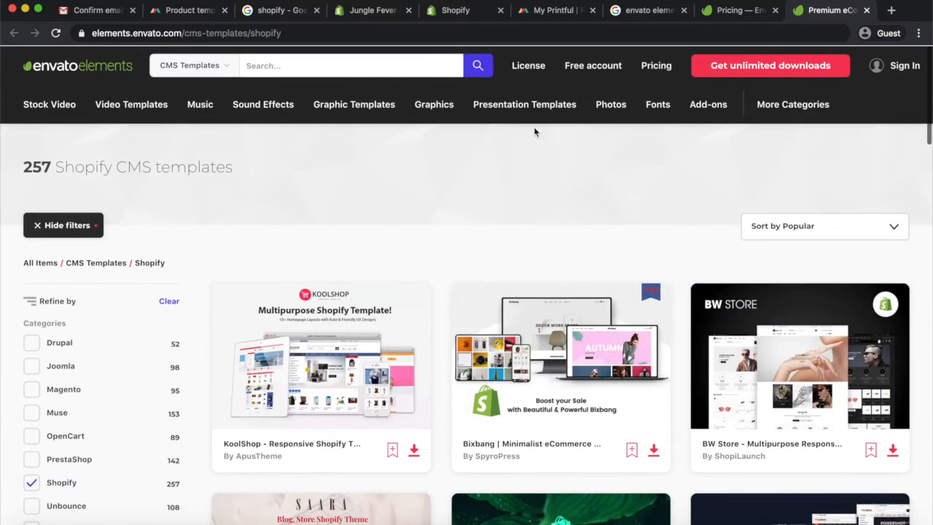
mouse_move(244, 107)
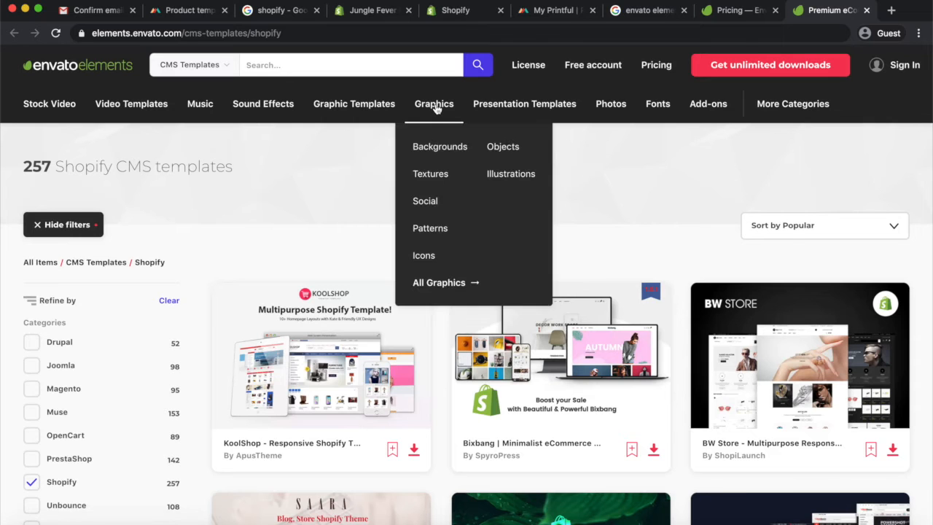
Open the Graphics category and search it for fruits, scrolling through the results
click(434, 104)
click(306, 66)
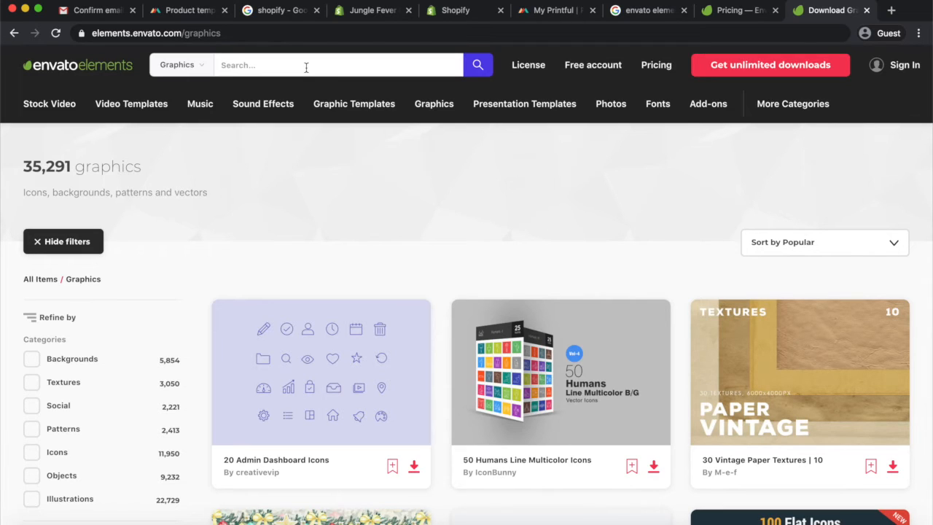
text(fruits)
key(Return)
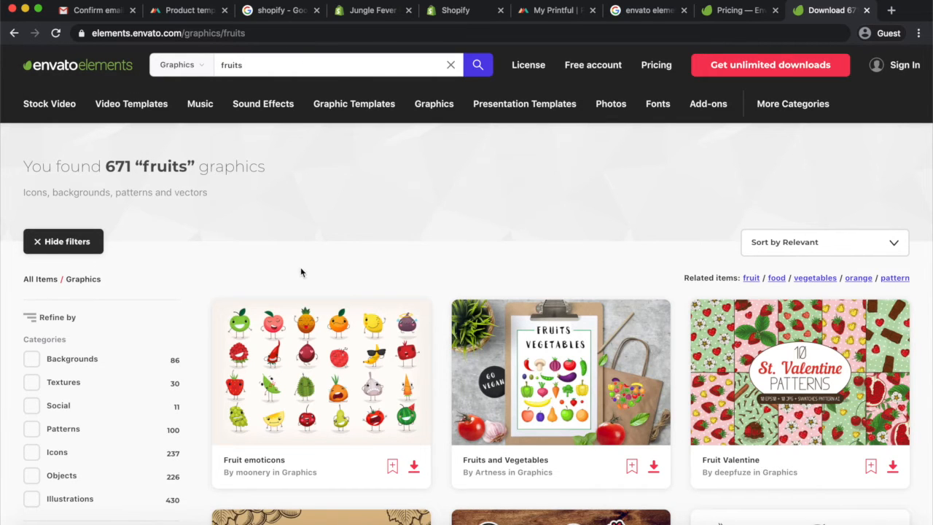
scroll(320, 285, down, 5)
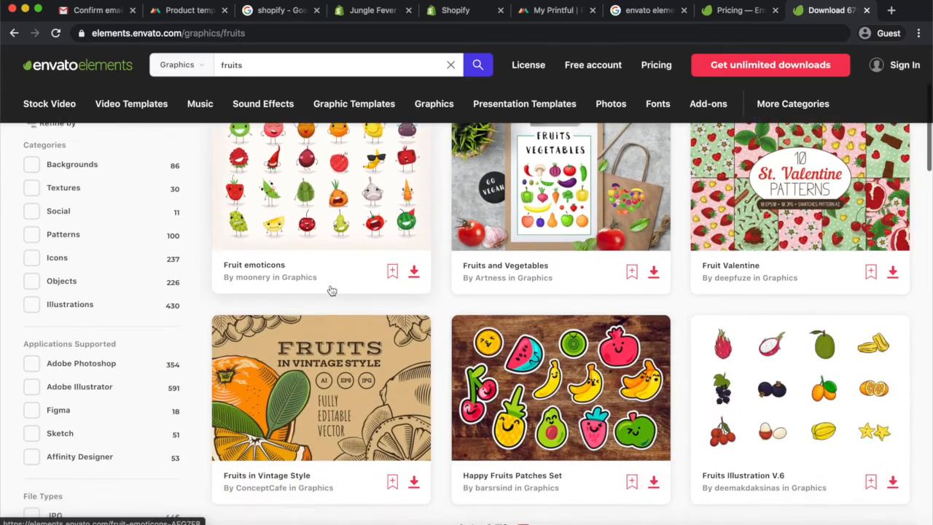
scroll(332, 290, down, 7)
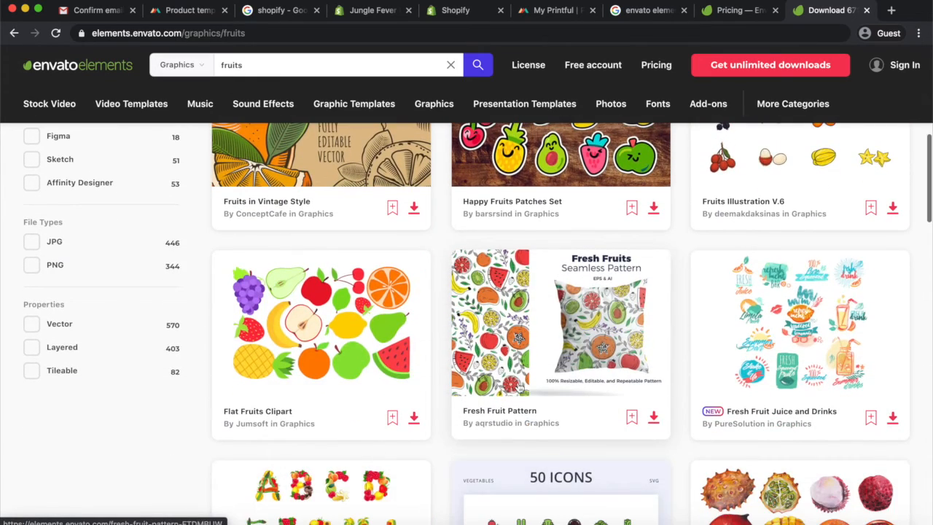
scroll(389, 363, down, 12)
scroll(388, 363, down, 5)
scroll(386, 362, up, 20)
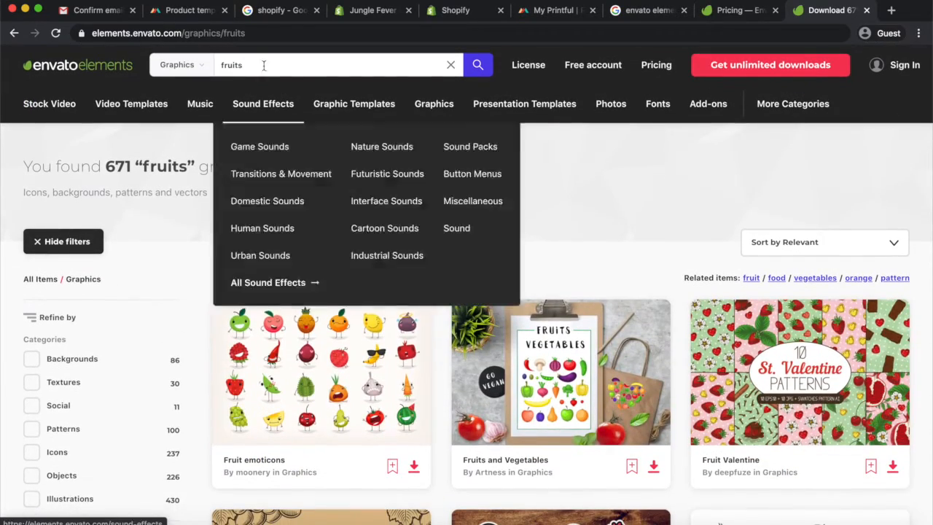
Replace the graphics search term with lions and search again
drag(255, 65, 204, 67)
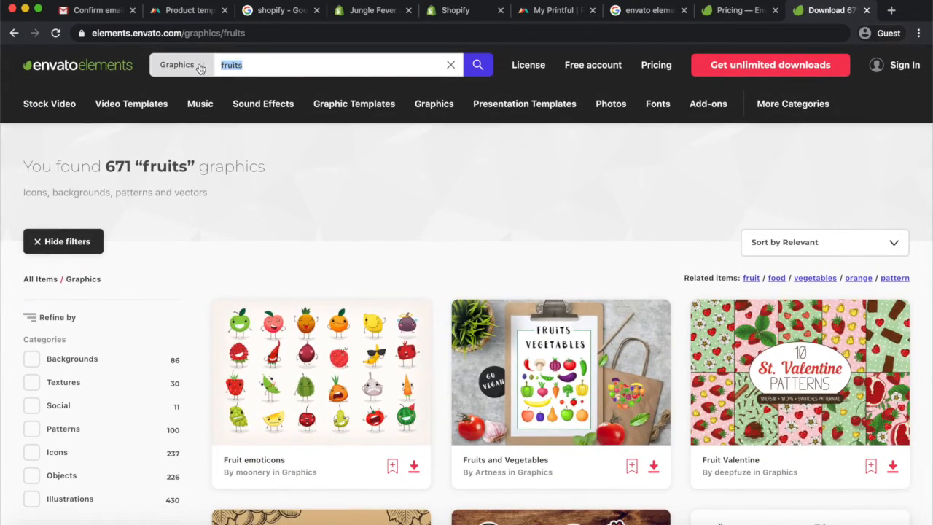
key(BackSpace)
text(lions)
key(Return)
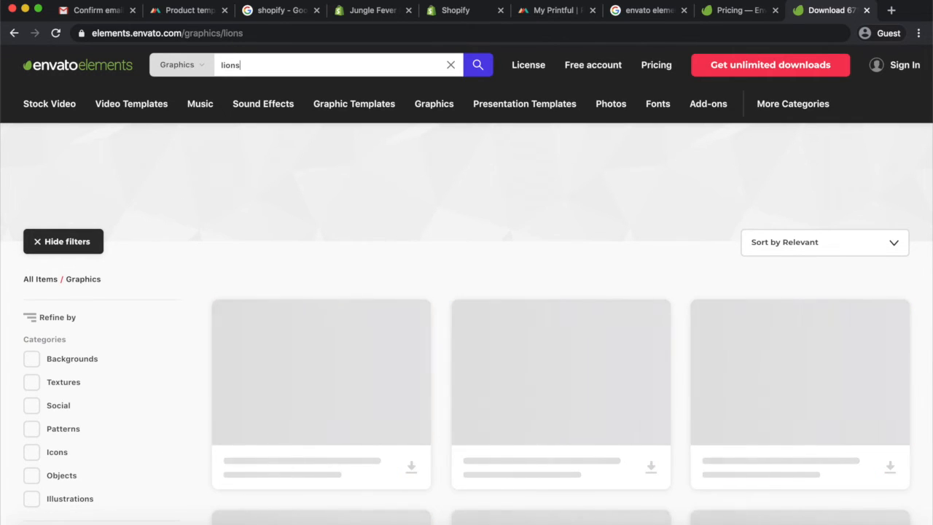
scroll(379, 215, down, 5)
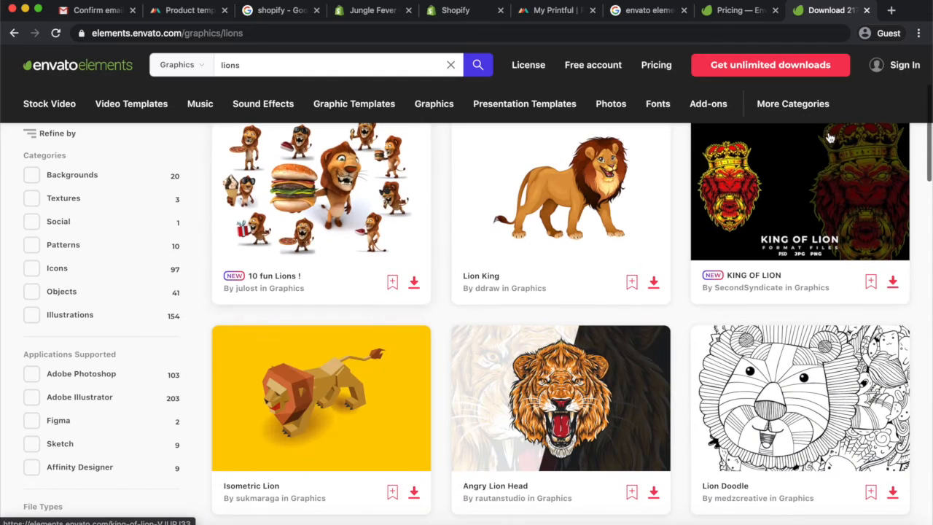
Scroll through the lion graphics search results
scroll(566, 423, down, 7)
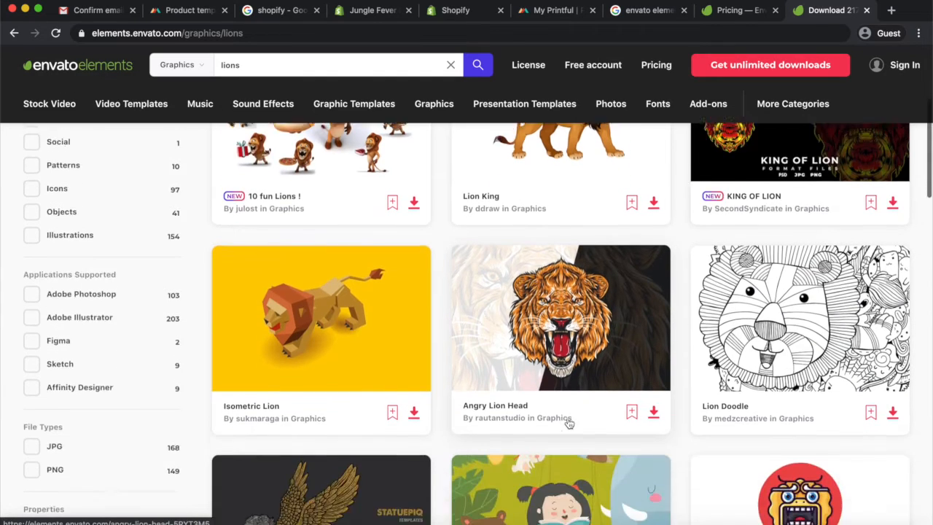
scroll(567, 466, down, 10)
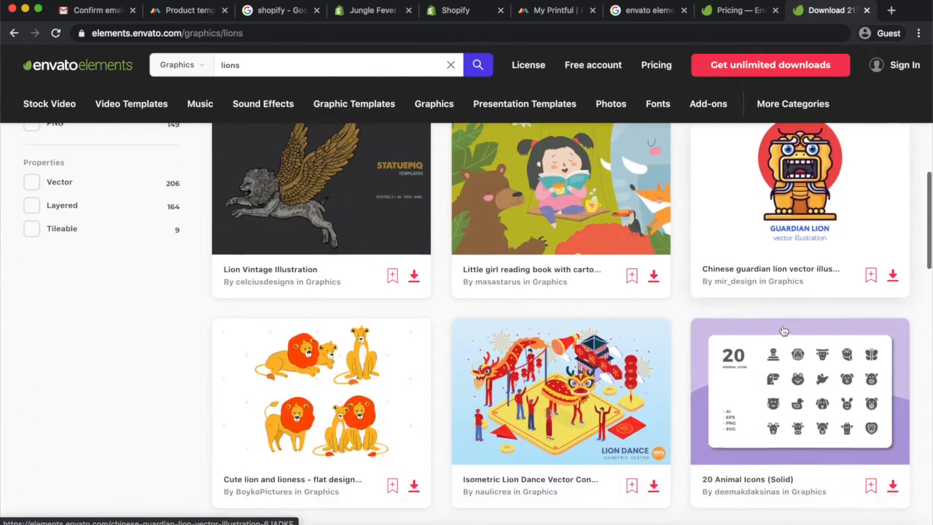
scroll(609, 344, down, 12)
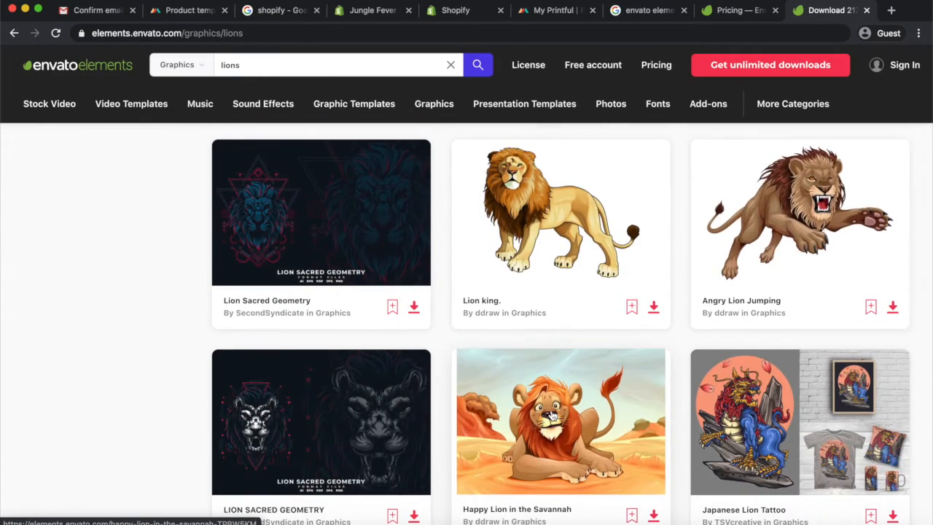
scroll(552, 413, down, 9)
scroll(552, 415, up, 20)
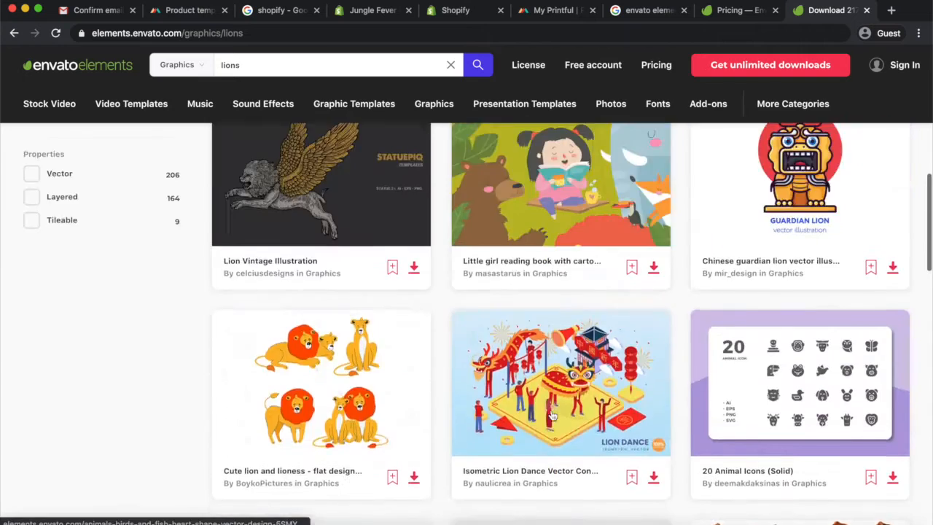
scroll(641, 379, down, 1)
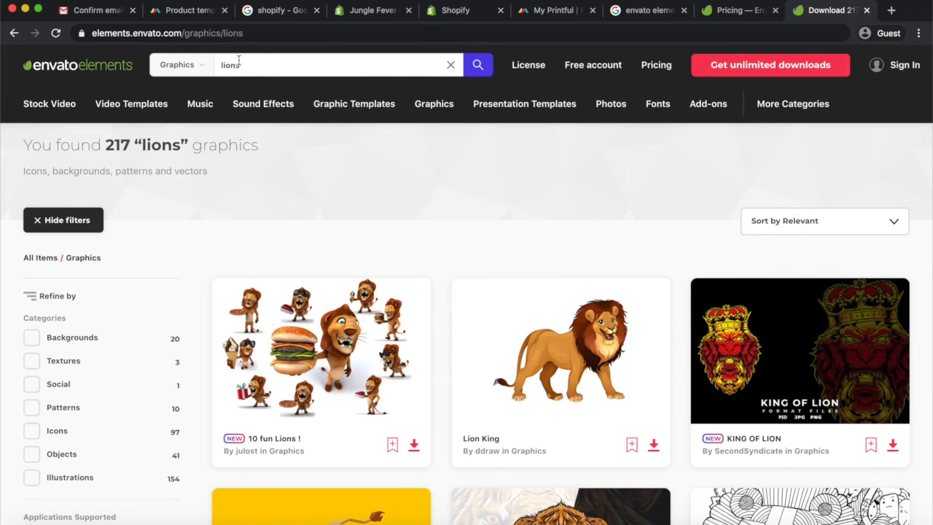
Switch the search category to Fonts and run the lions search there, scrolling the results
click(182, 65)
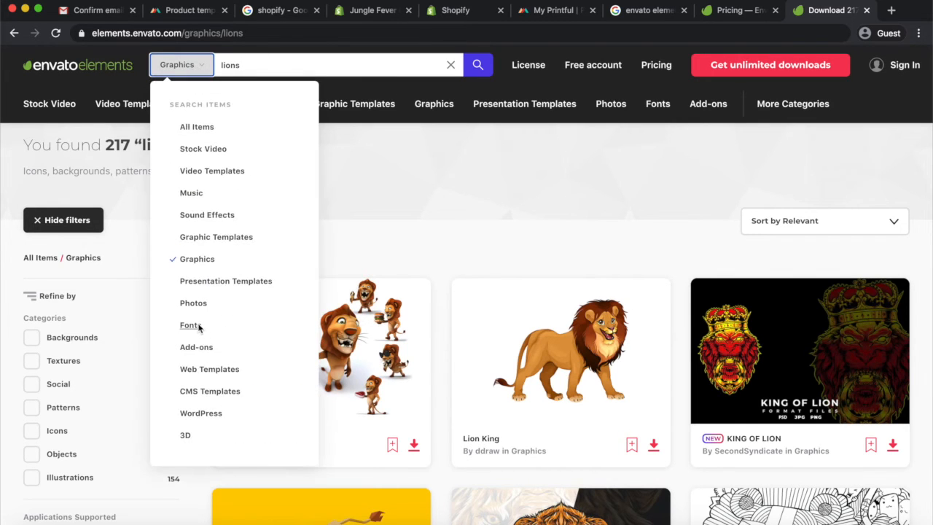
click(198, 328)
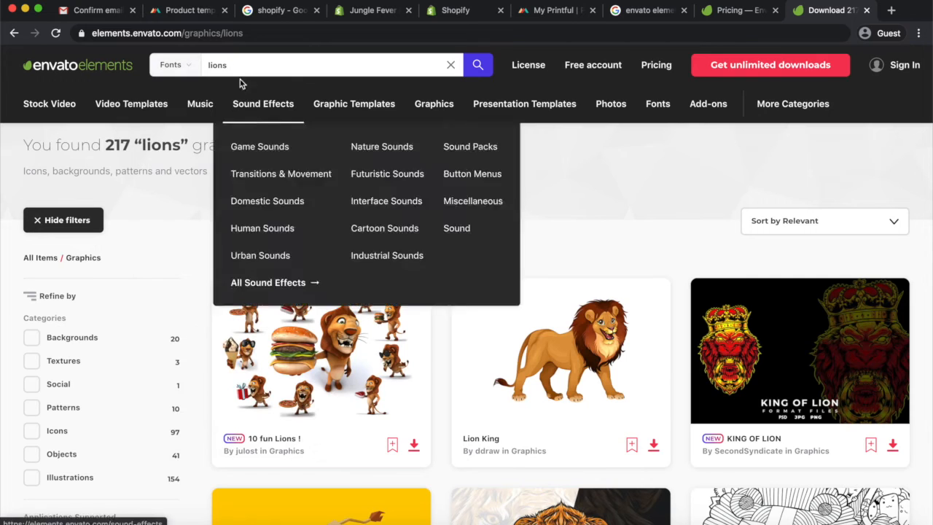
click(478, 66)
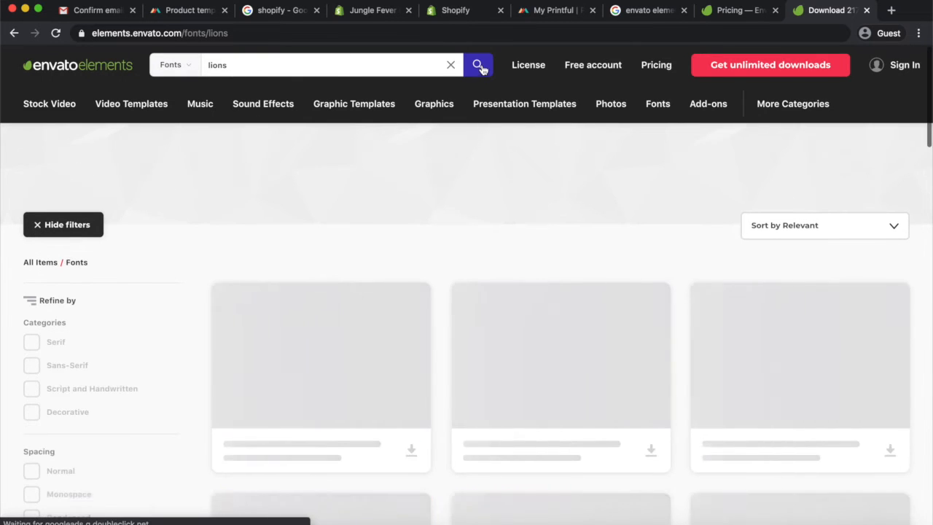
scroll(467, 218, down, 5)
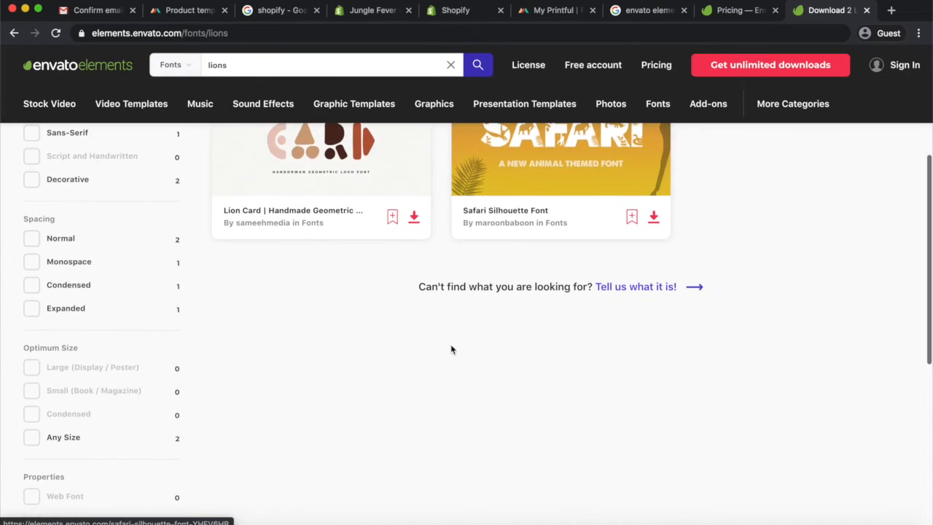
scroll(451, 350, up, 4)
Replace the font search term with king and search again
click(246, 63)
key(BackSpace)
drag(278, 64, 80, 65)
text(king)
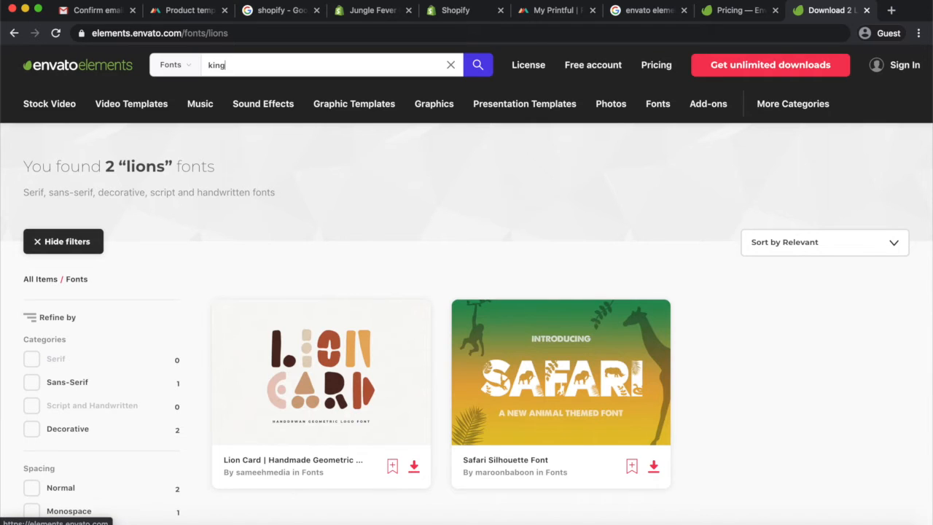
key(Return)
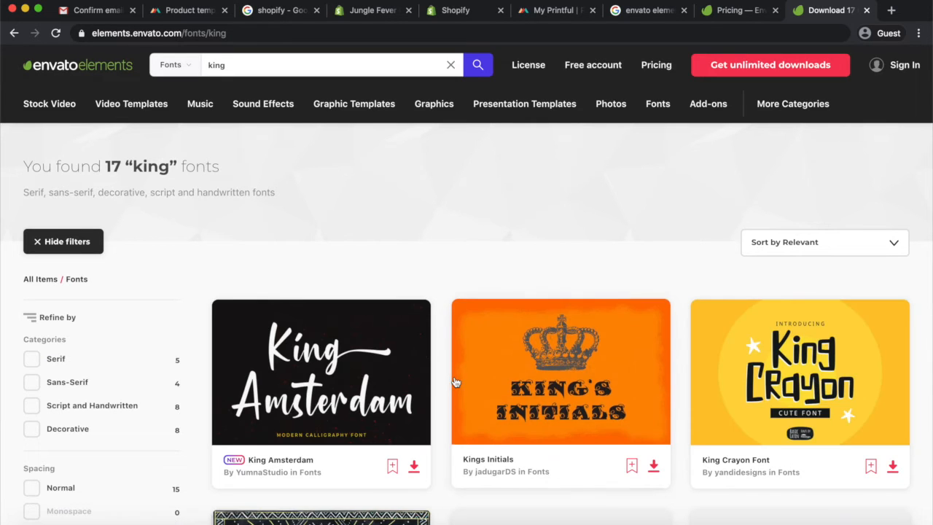
Scroll through the king font results to compare the available fonts
scroll(455, 382, down, 3)
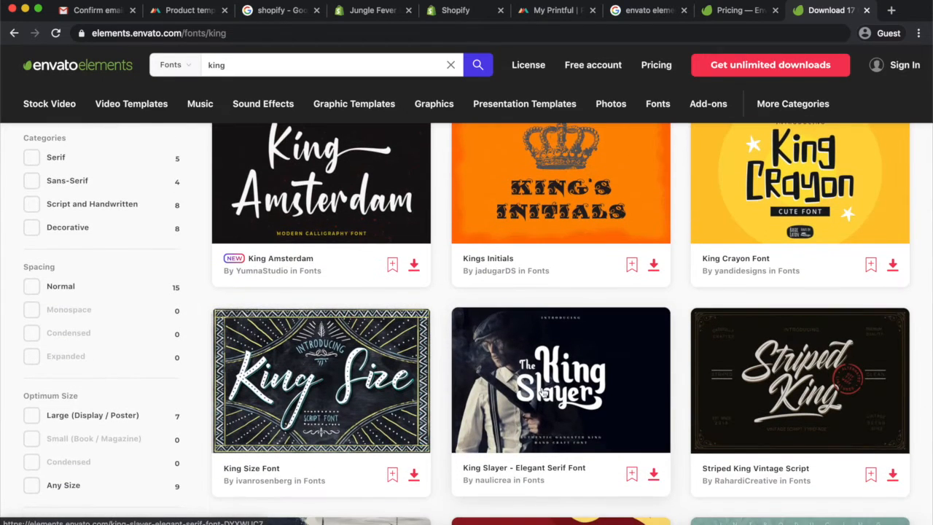
scroll(541, 394, down, 3)
scroll(627, 340, down, 2)
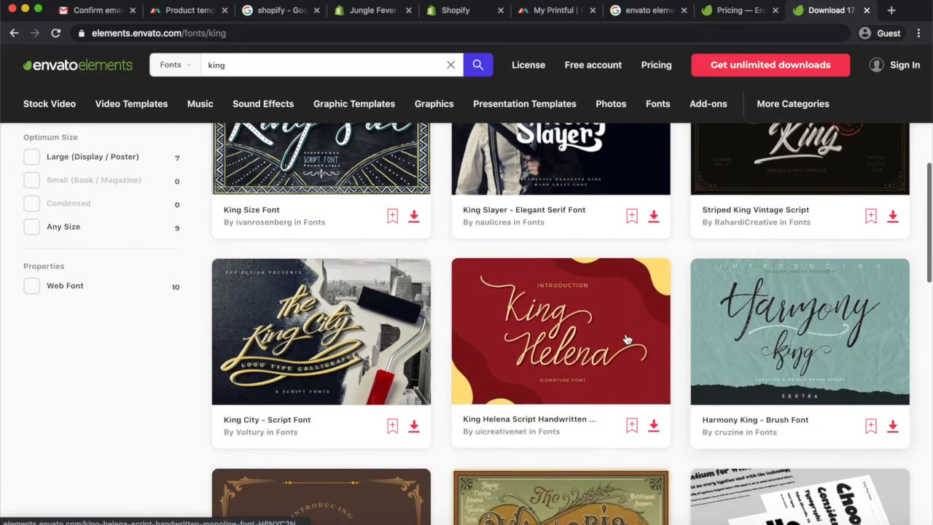
scroll(627, 340, down, 7)
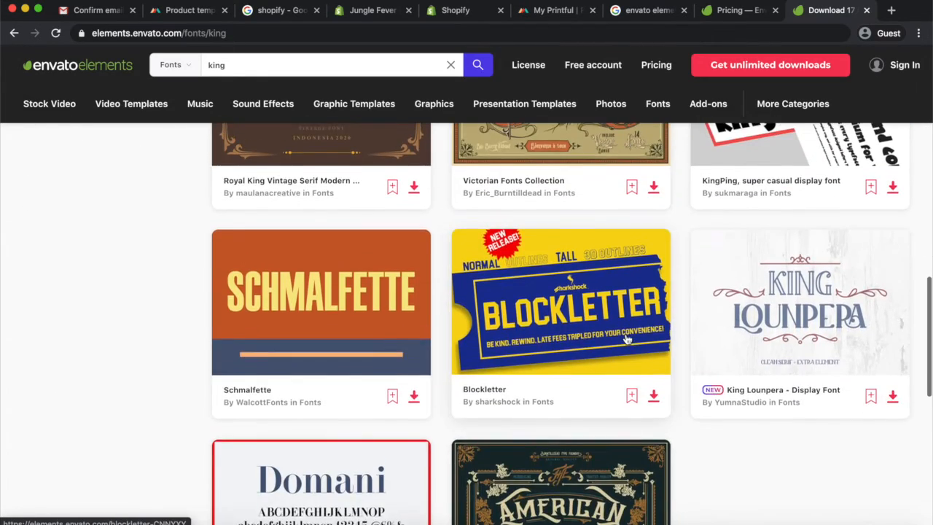
scroll(627, 340, up, 2)
scroll(624, 340, down, 3)
scroll(612, 358, up, 3)
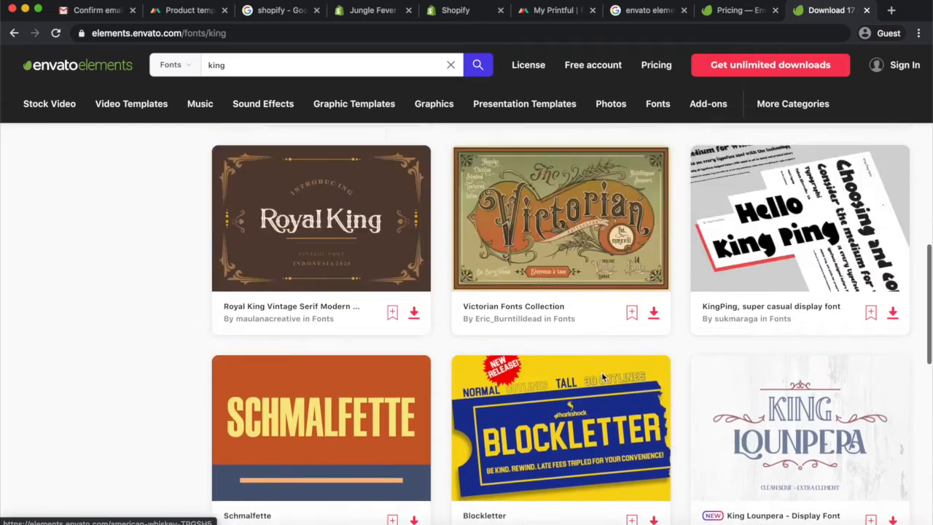
scroll(601, 372, up, 3)
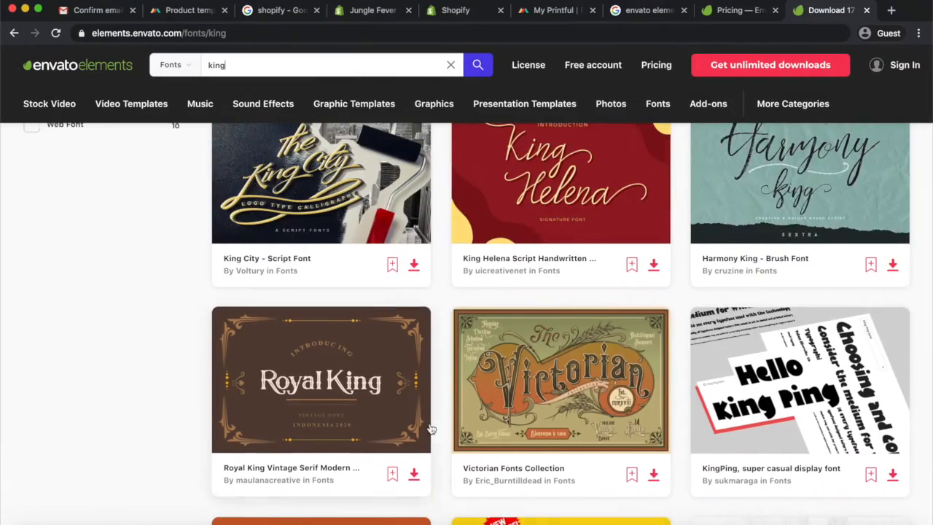
scroll(431, 430, down, 10)
scroll(430, 428, down, 2)
scroll(431, 428, up, 15)
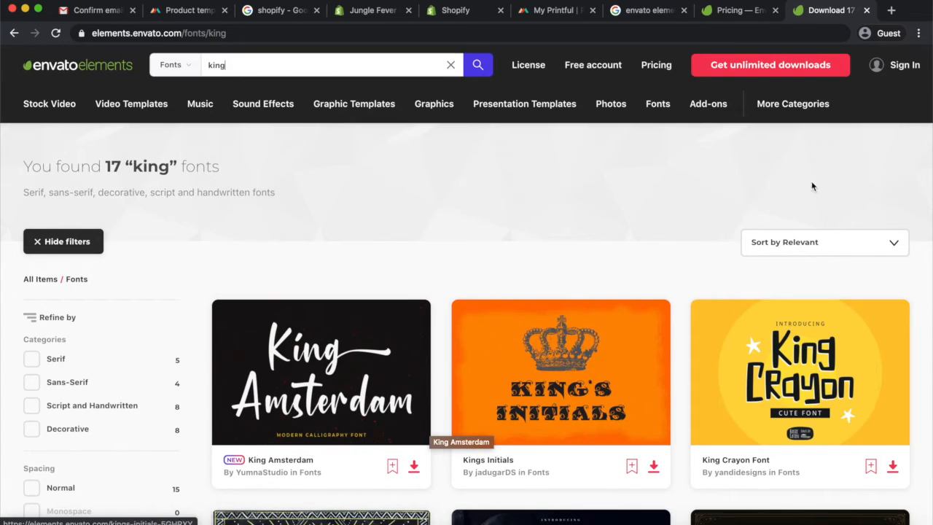
Close the Envato Elements tabs
click(732, 10)
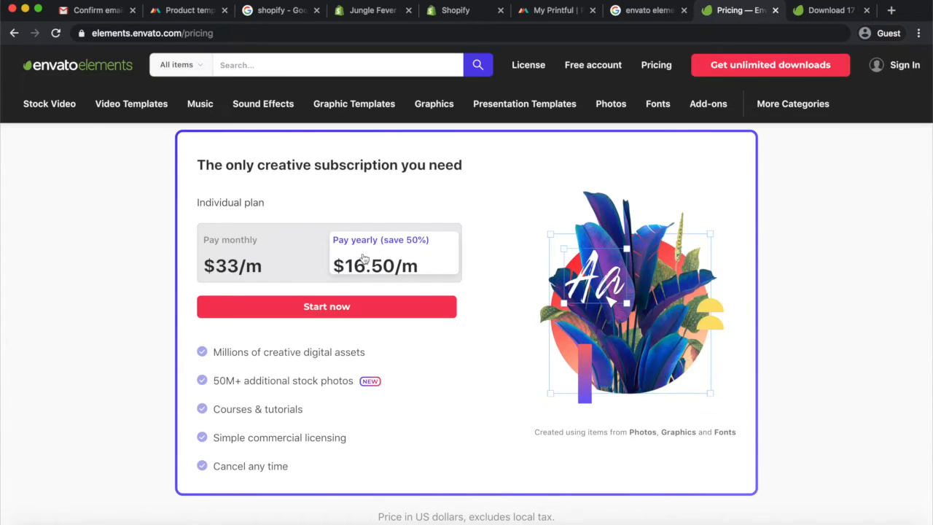
click(817, 10)
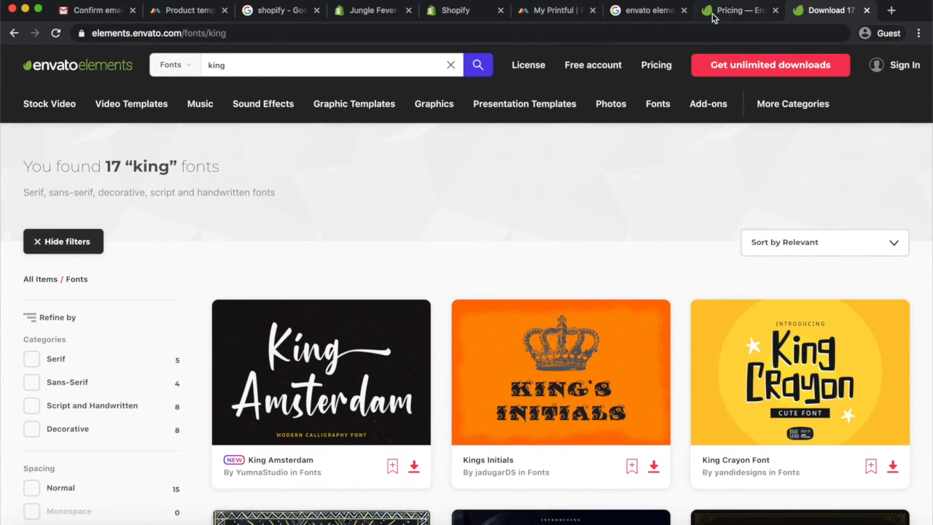
click(868, 10)
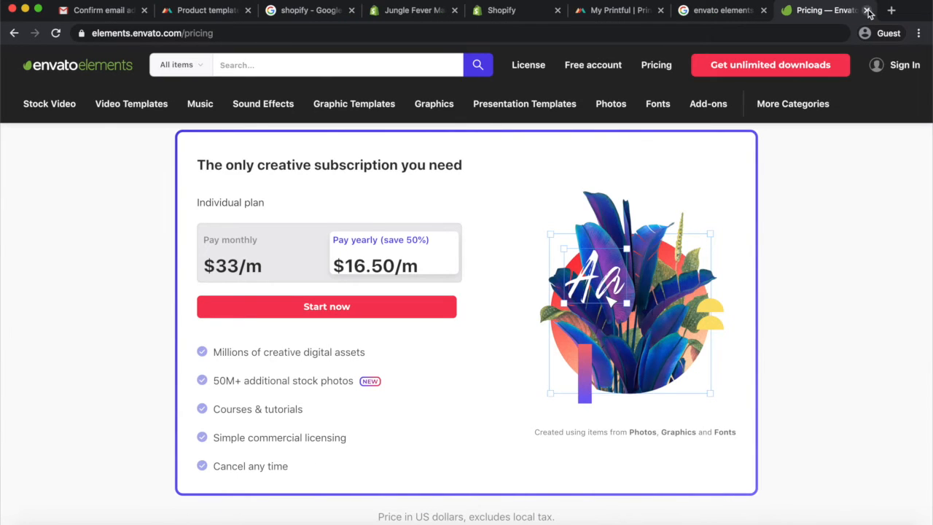
click(868, 10)
click(867, 10)
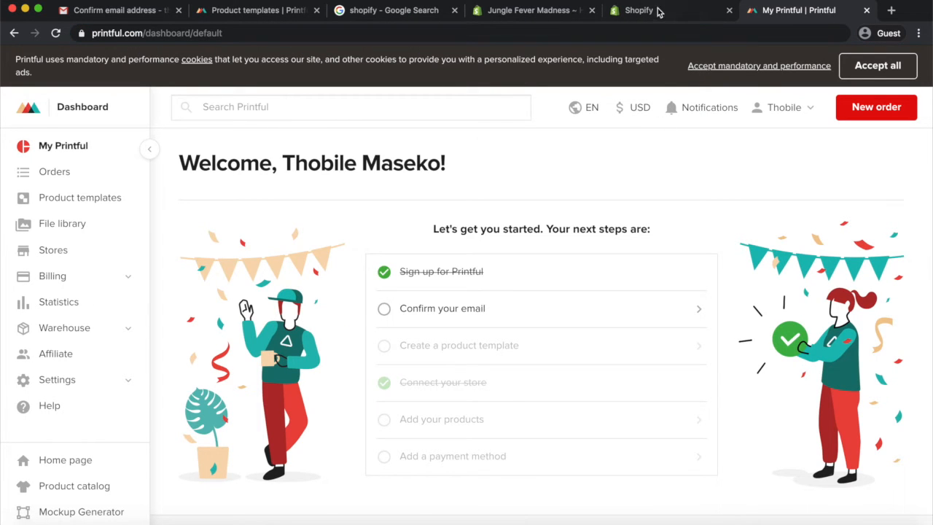
Review the Printful dashboard's next steps and the Shopify store tabs
scroll(538, 214, down, 1)
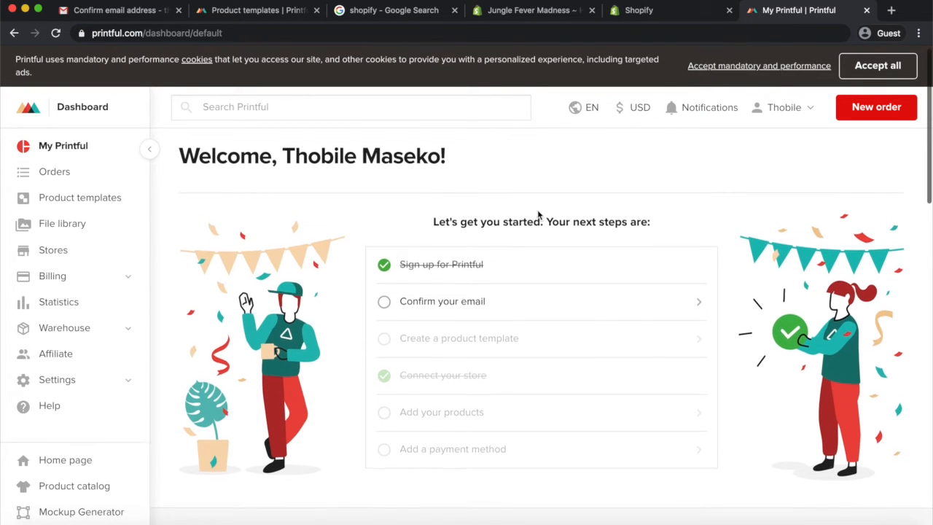
click(533, 13)
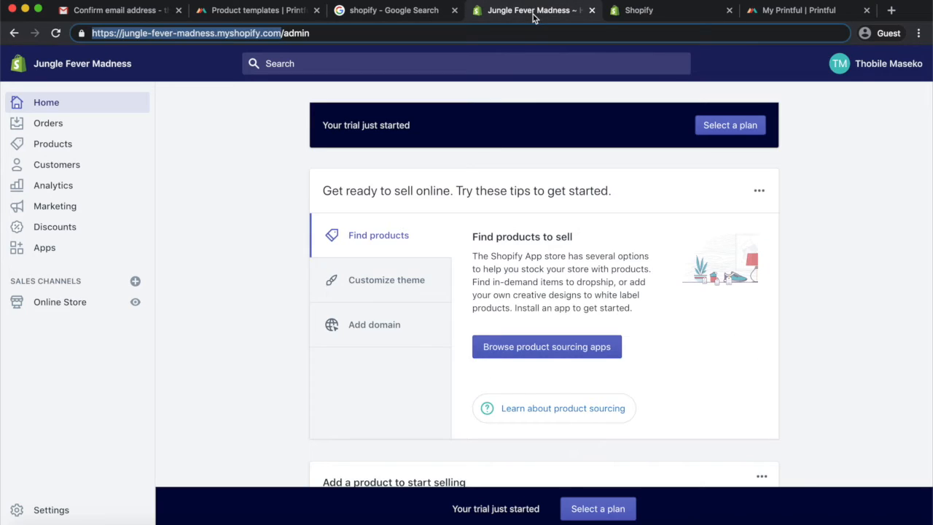
click(638, 13)
click(779, 13)
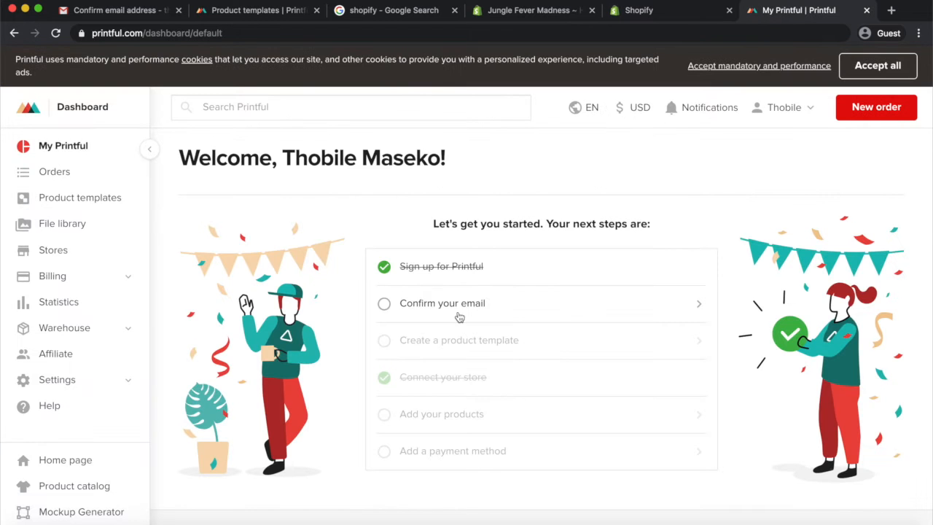
scroll(459, 314, down, 2)
scroll(458, 317, down, 10)
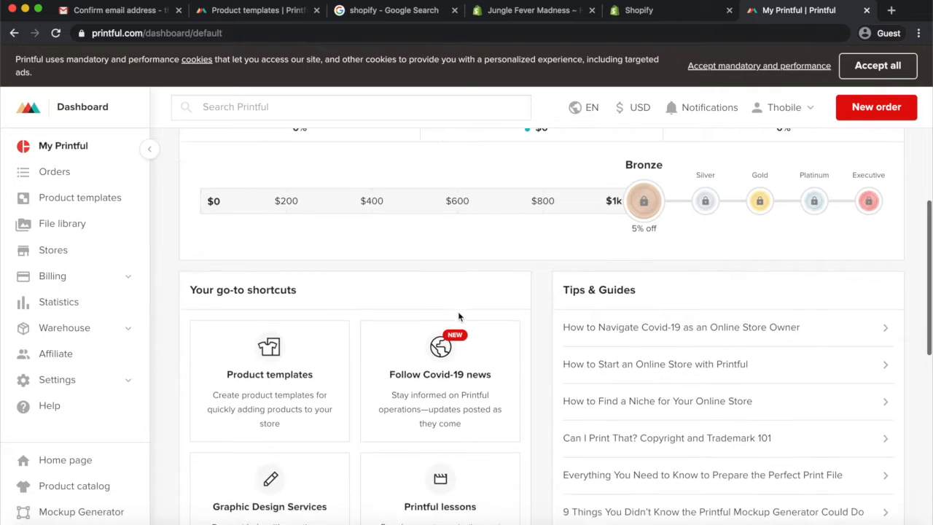
scroll(458, 317, up, 10)
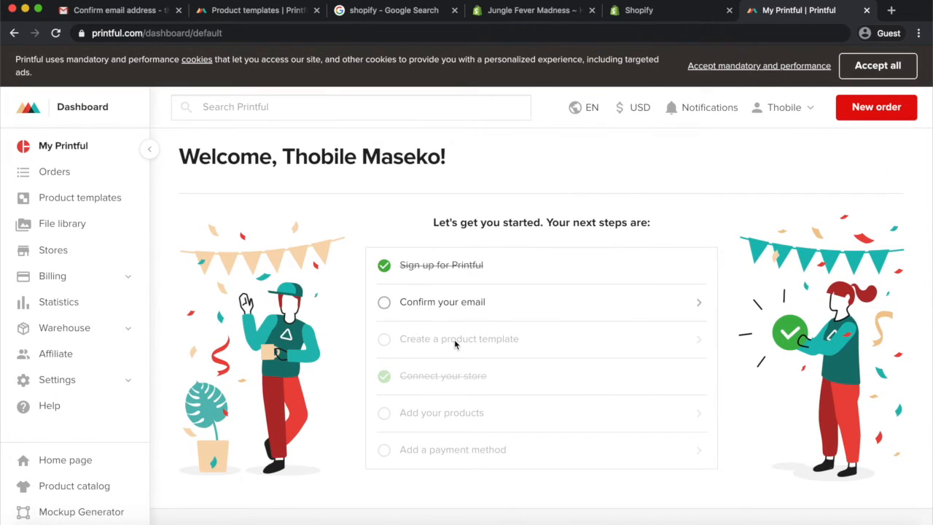
In the Product templates tab, place kingofthejungle1.png from the store's file library onto the T-shirt front
click(260, 10)
scroll(488, 348, down, 1)
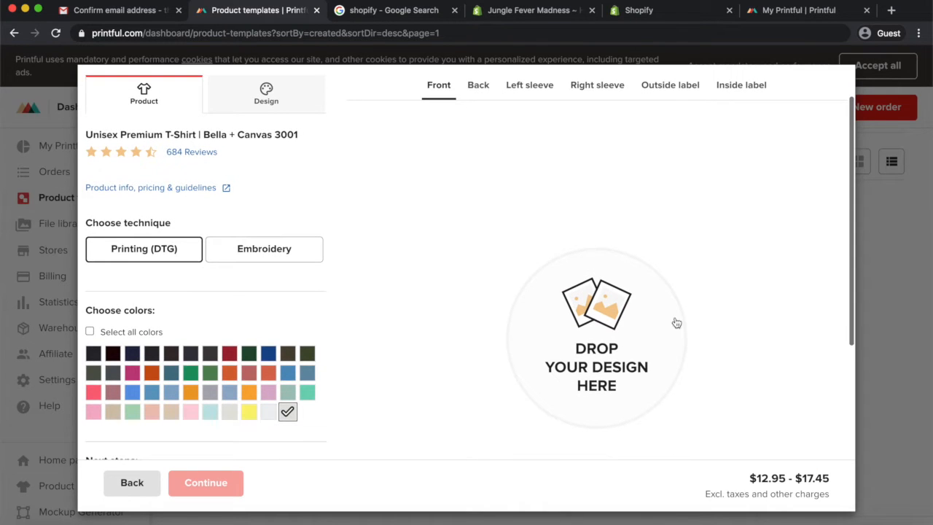
scroll(599, 315, down, 1)
scroll(599, 315, up, 1)
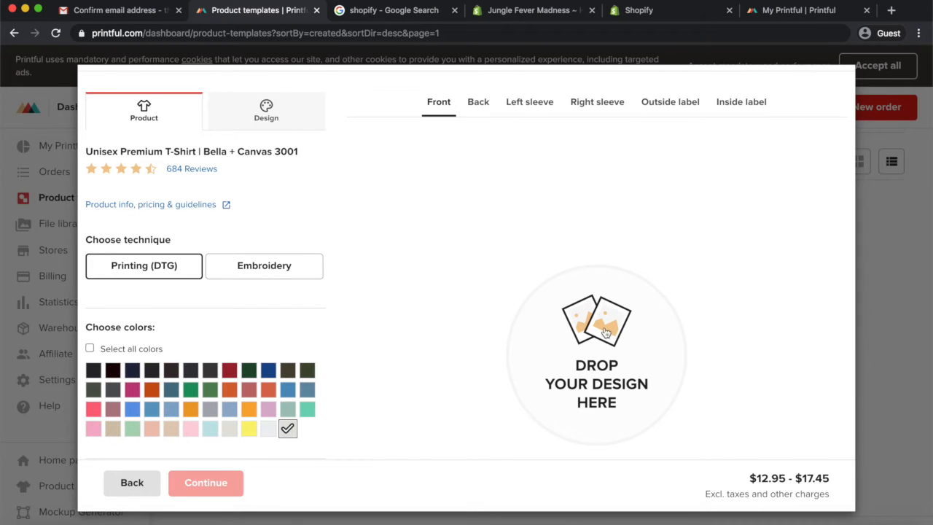
click(604, 331)
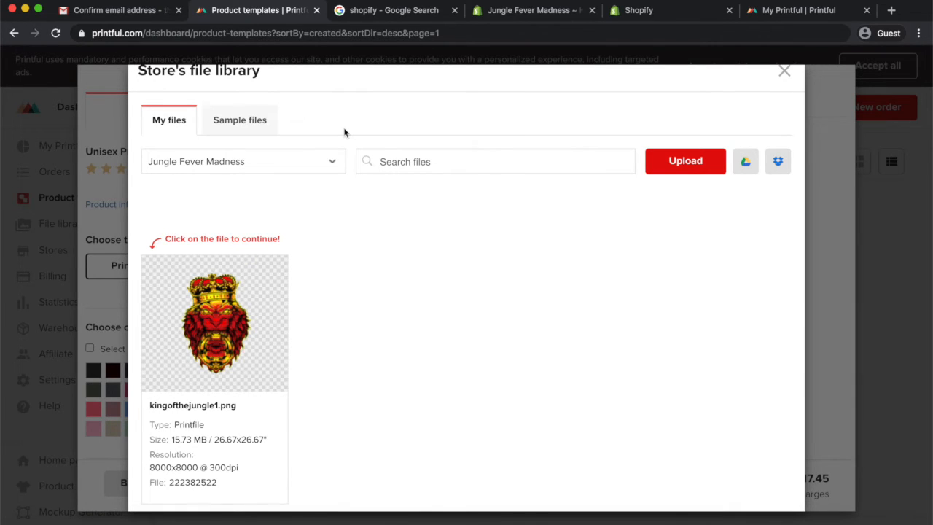
mouse_move(252, 350)
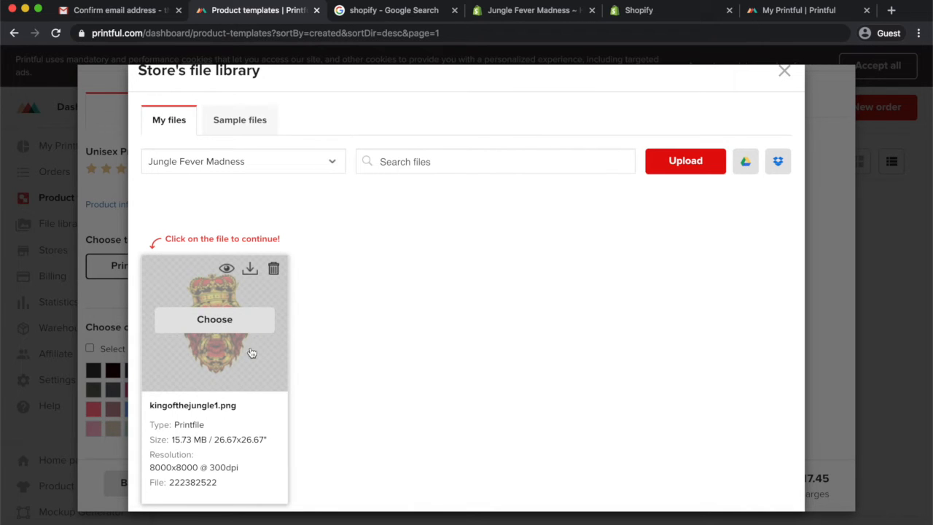
click(214, 319)
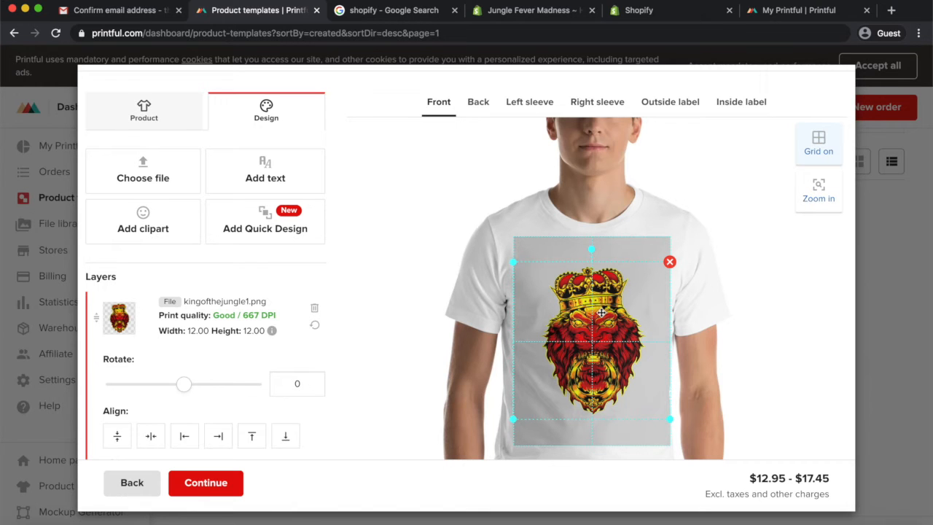
Shift the lion design slightly left and enlarge it to about 15.75 × 15.77 inches
scroll(591, 319, down, 3)
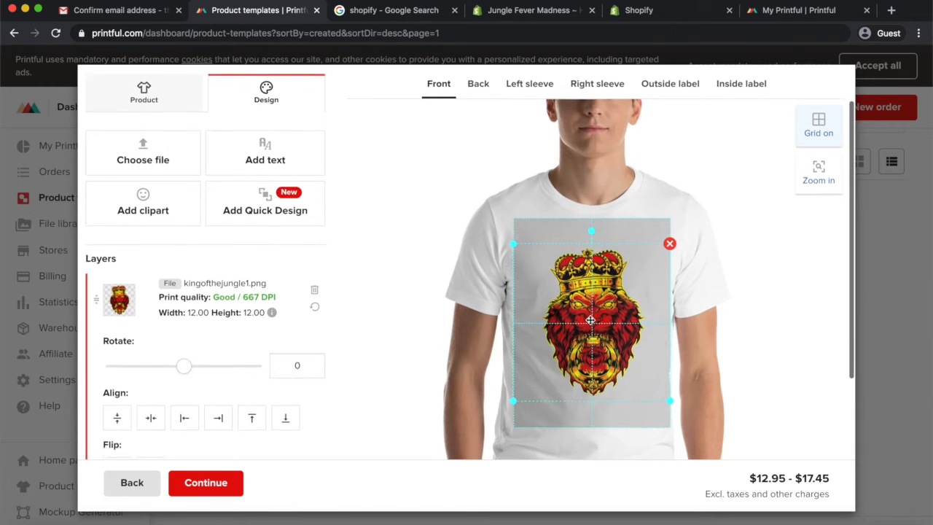
scroll(591, 319, up, 2)
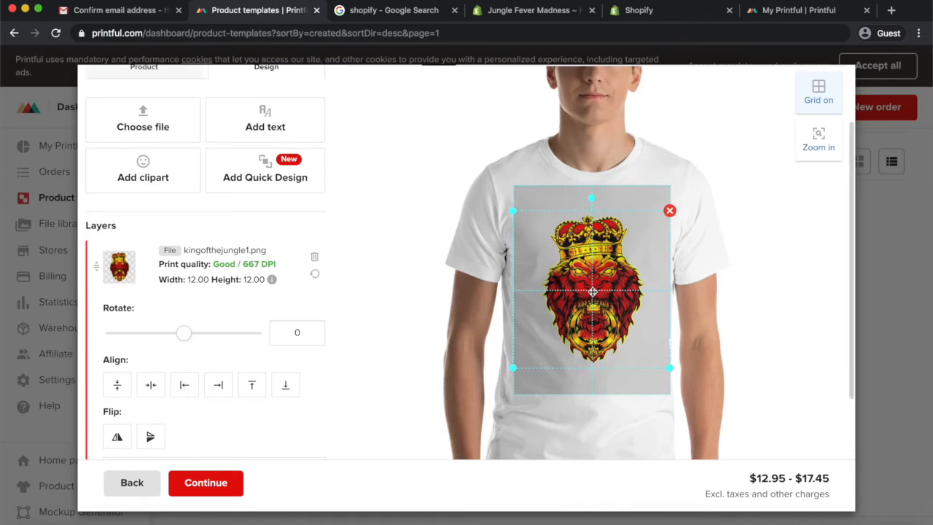
mouse_move(589, 286)
mouse_down()
mouse_move(560, 276)
mouse_move(575, 284)
mouse_up()
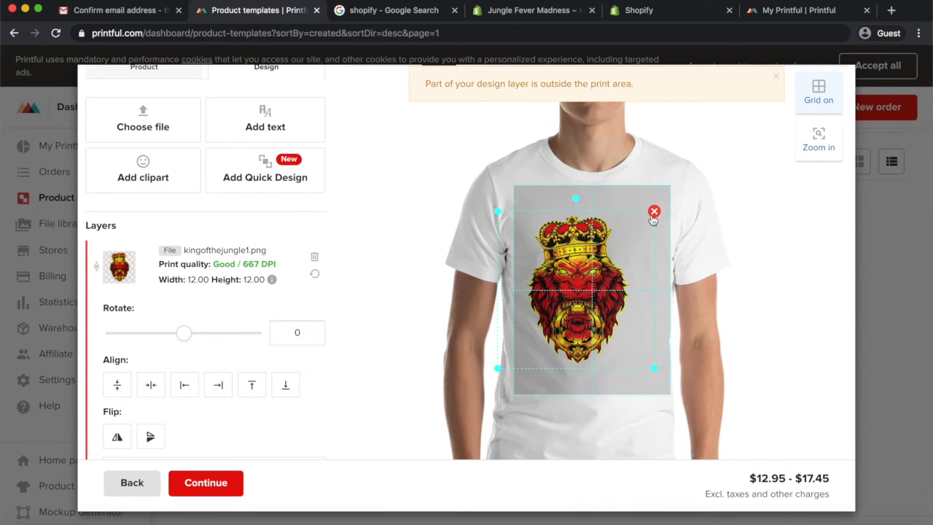
drag(494, 210, 479, 191)
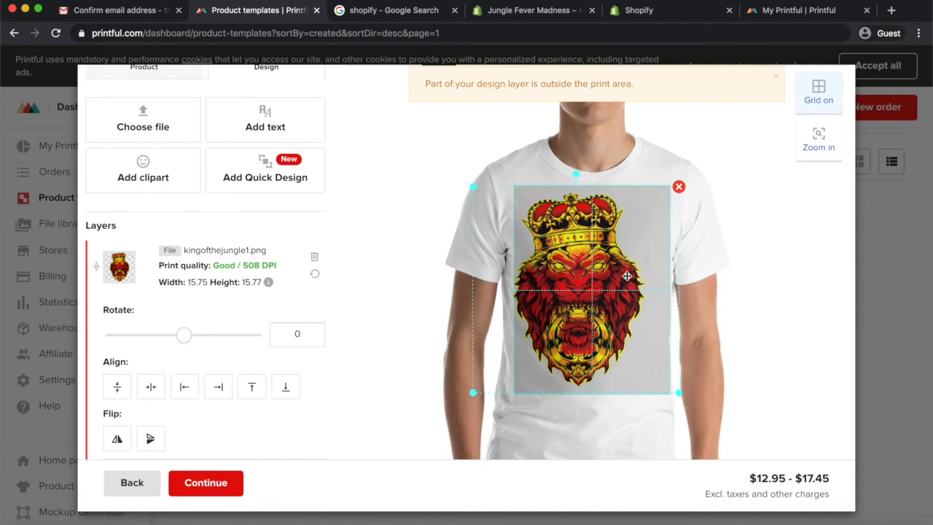
Reposition the lion design on the T-shirt front and shrink it to about 13.47 × 13.48 inches
drag(576, 275, 592, 275)
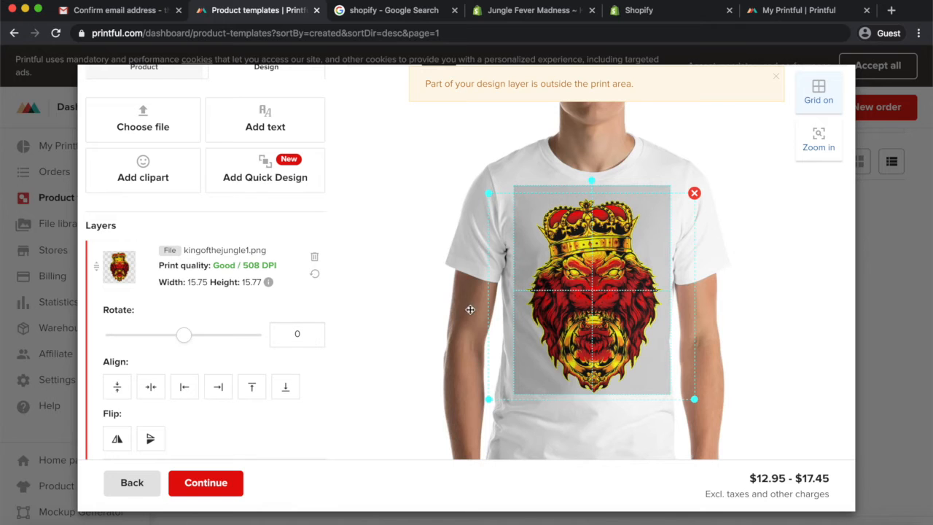
scroll(413, 226, up, 1)
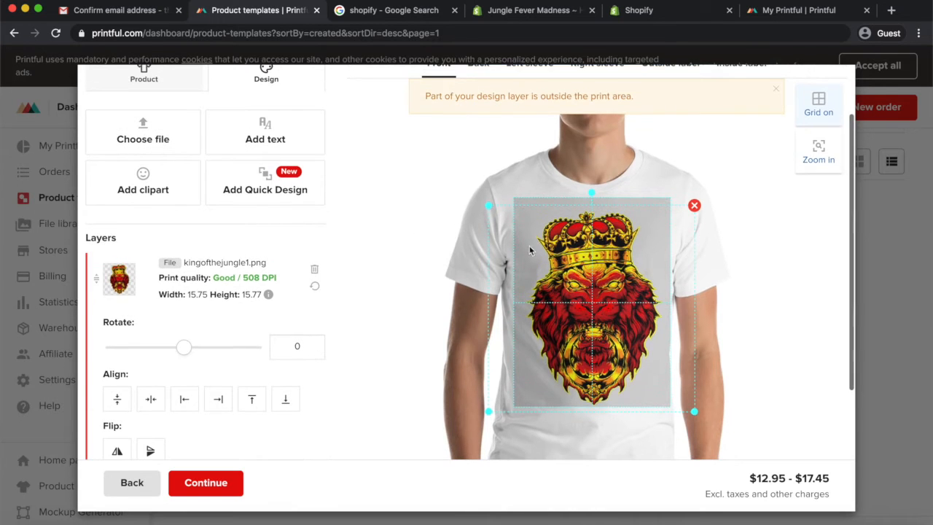
drag(492, 208, 515, 225)
drag(587, 256, 583, 266)
scroll(404, 188, up, 3)
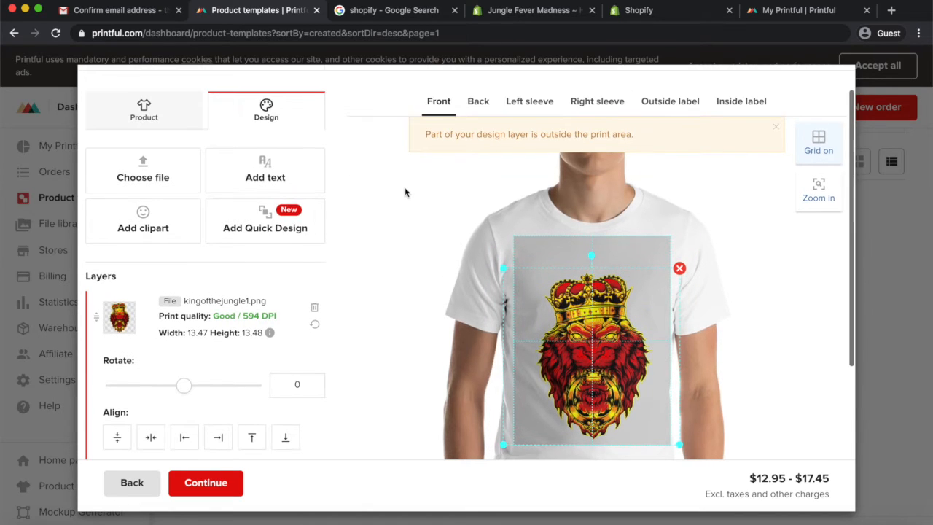
Try adding a 'The King' text layer above the lion design, then remove it again
click(266, 175)
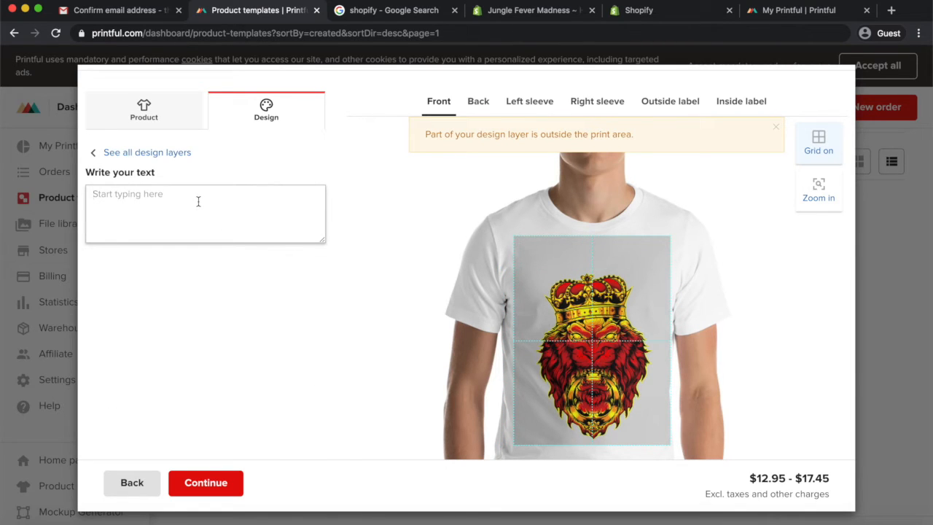
text(The )
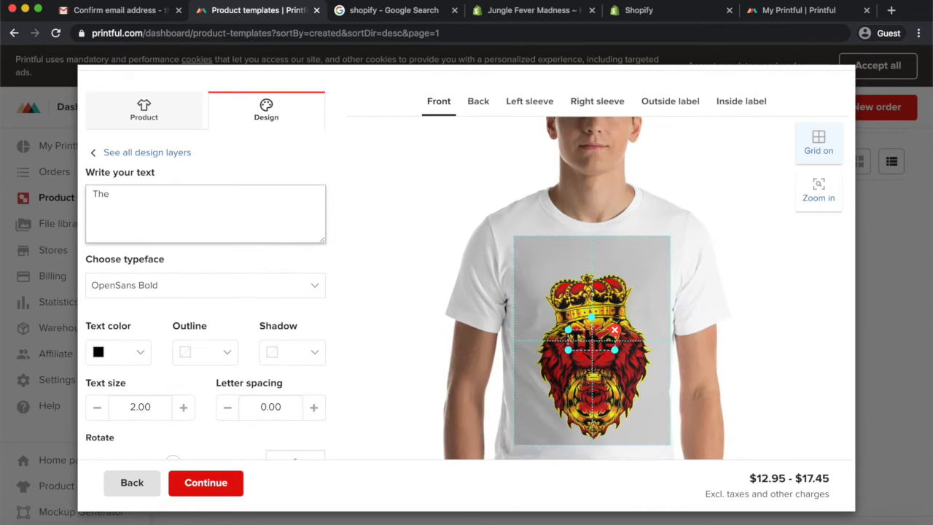
text(King)
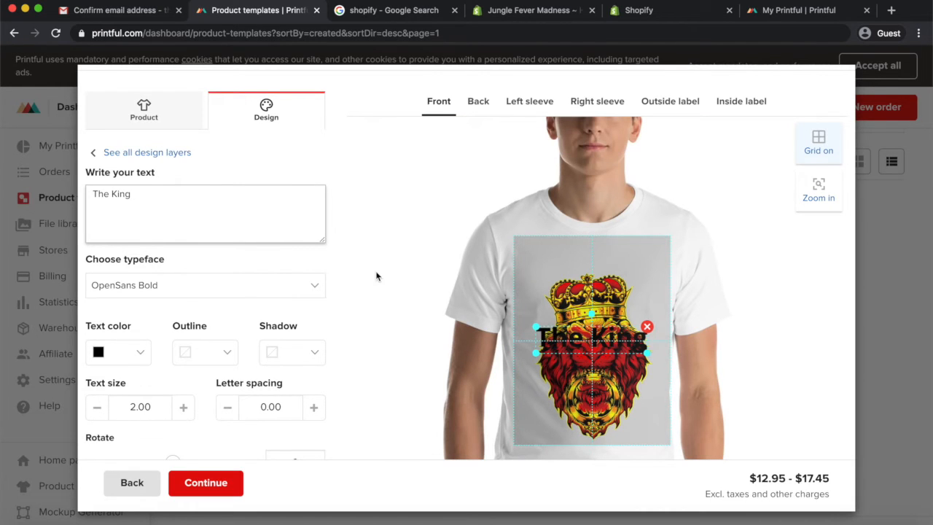
drag(549, 332, 543, 248)
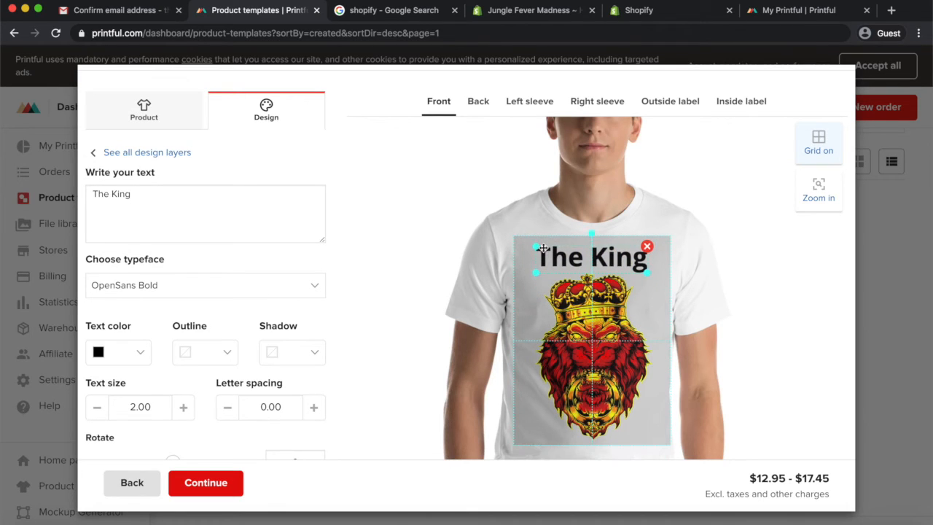
click(648, 247)
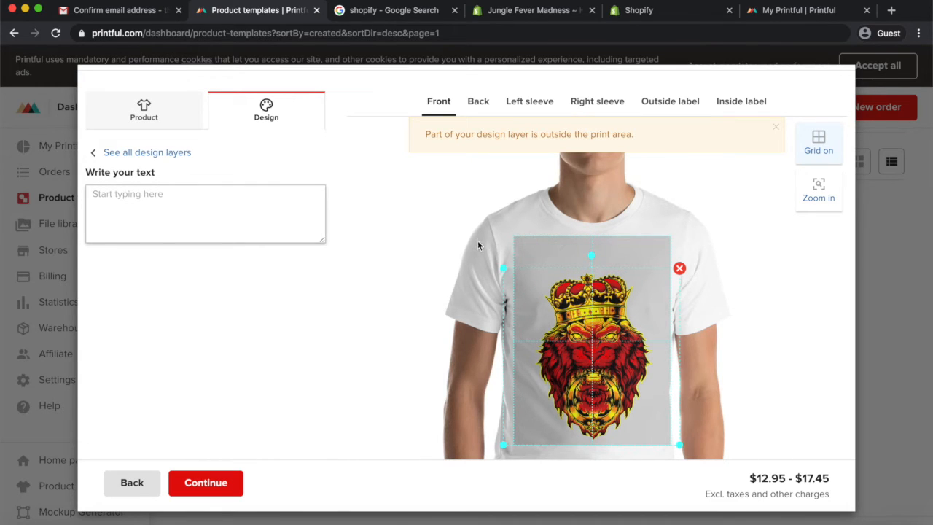
Switch to Affinity Designer and browse the open design documents
key(ctrl+Right)
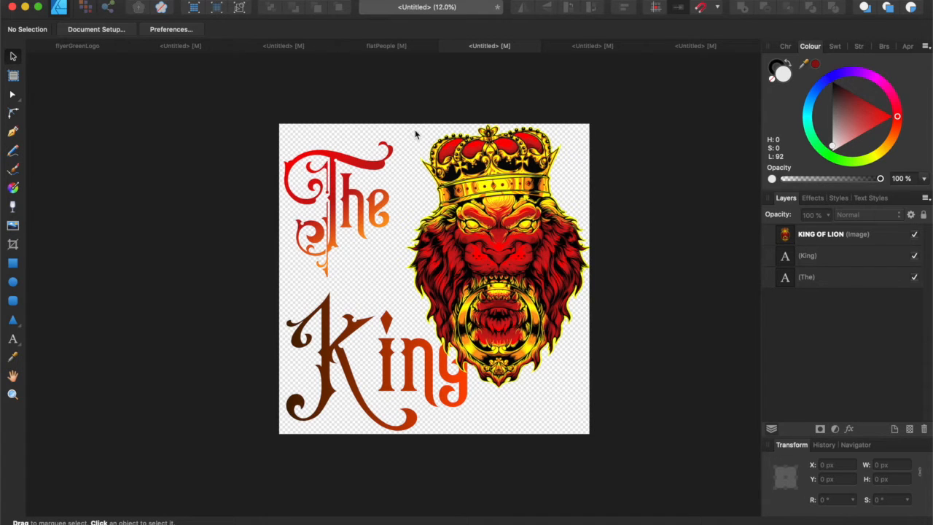
click(595, 51)
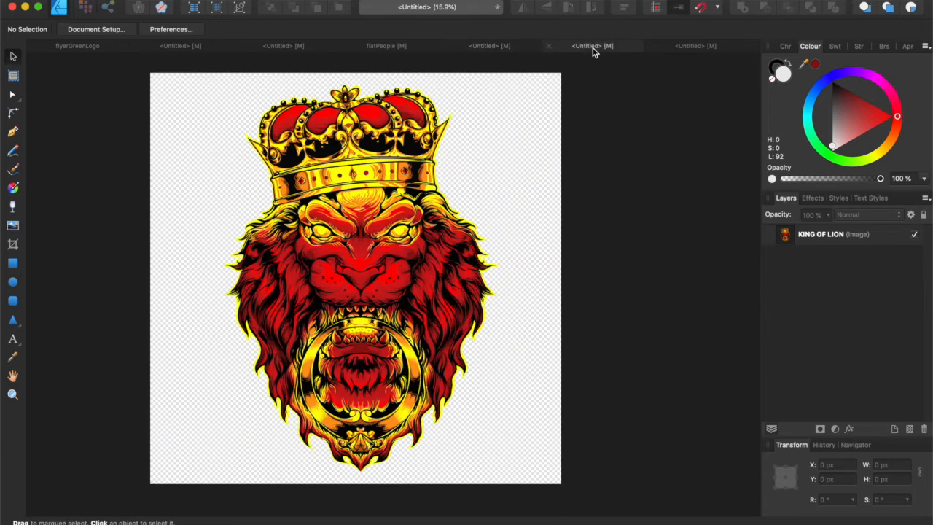
click(704, 46)
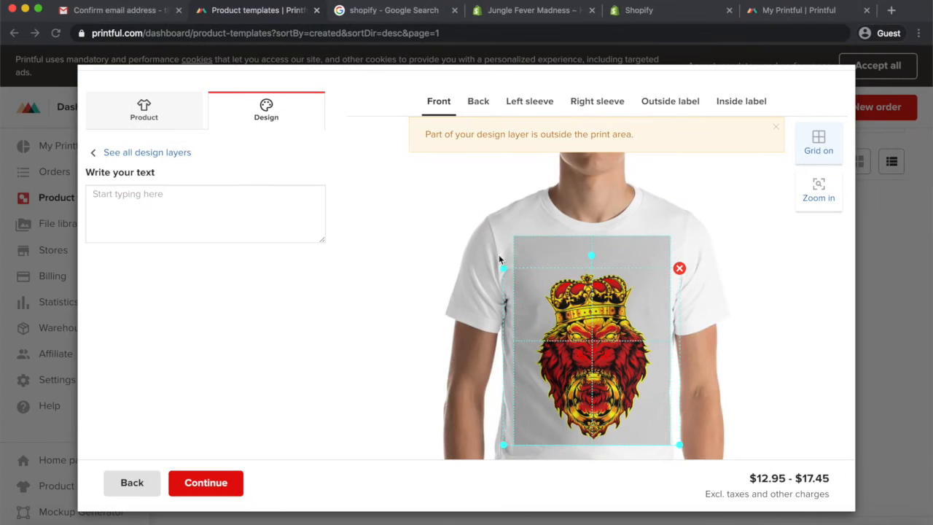
Enlarge and re-centre the lion design on the T-shirt front to about 15.40 × 15.44 inches
drag(577, 308, 577, 297)
drag(500, 257, 490, 246)
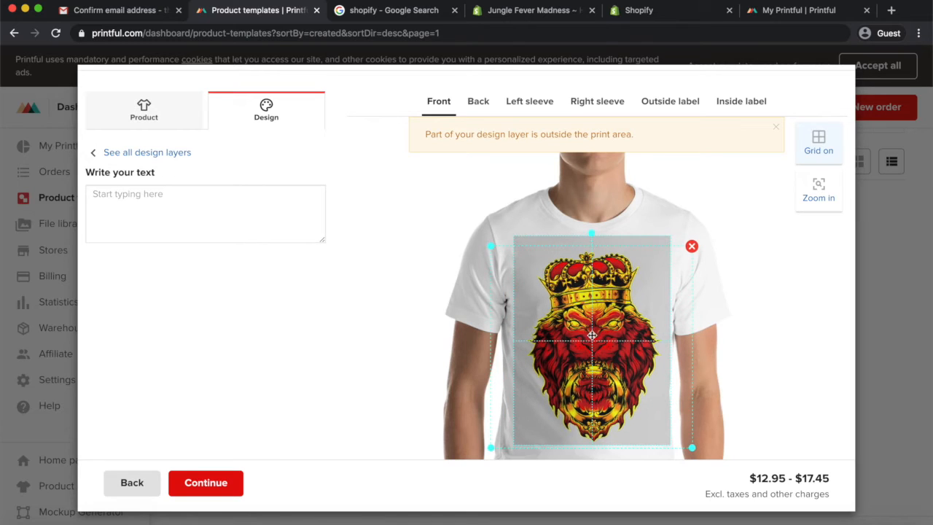
drag(609, 333, 609, 329)
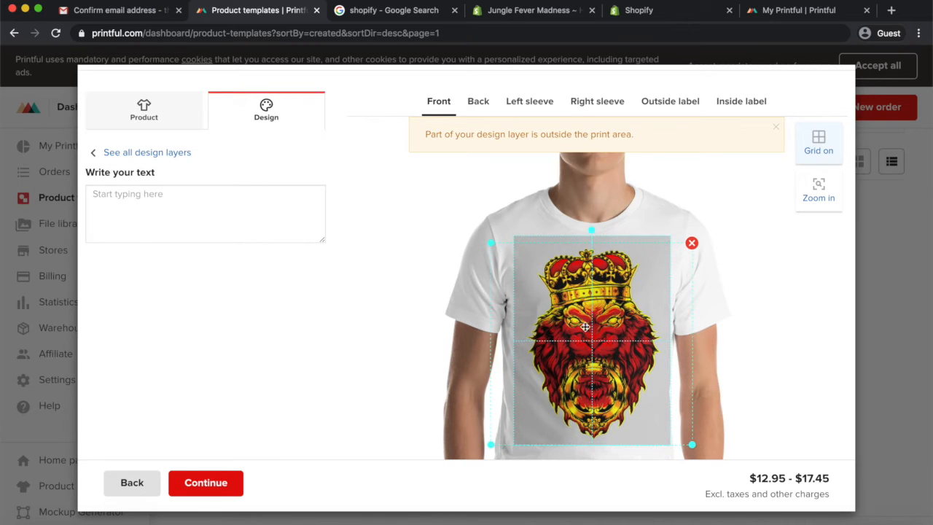
click(179, 114)
click(259, 111)
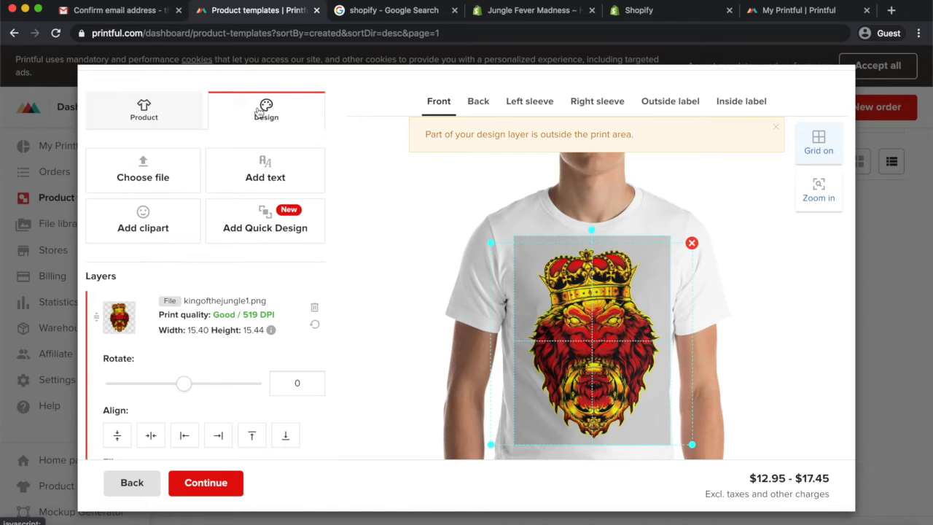
scroll(221, 321, down, 5)
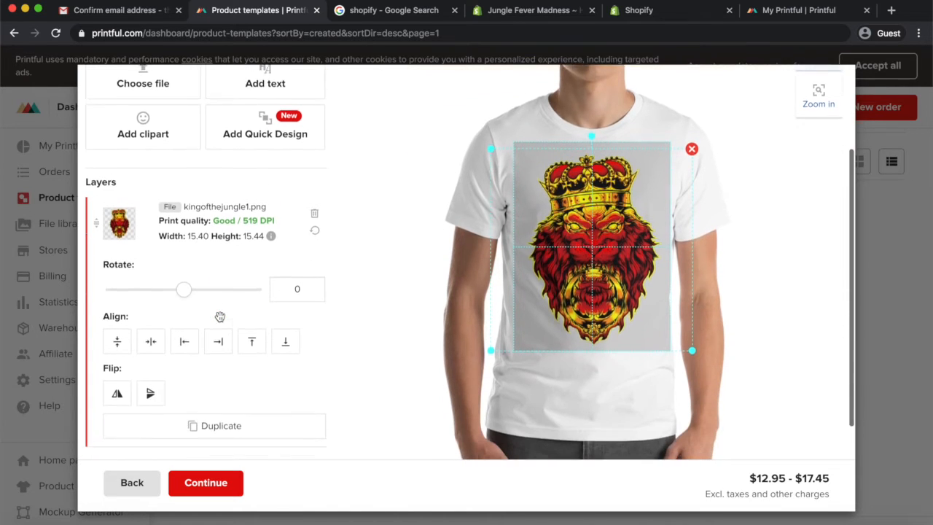
scroll(220, 321, up, 5)
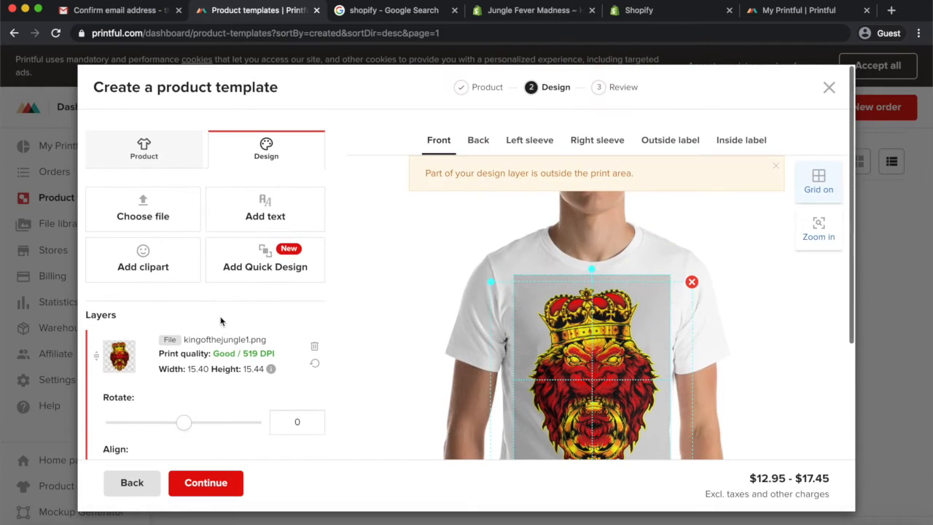
Switch to the Back print area and open the store's file library, cancelling the upload file picker
click(478, 140)
scroll(528, 306, down, 1)
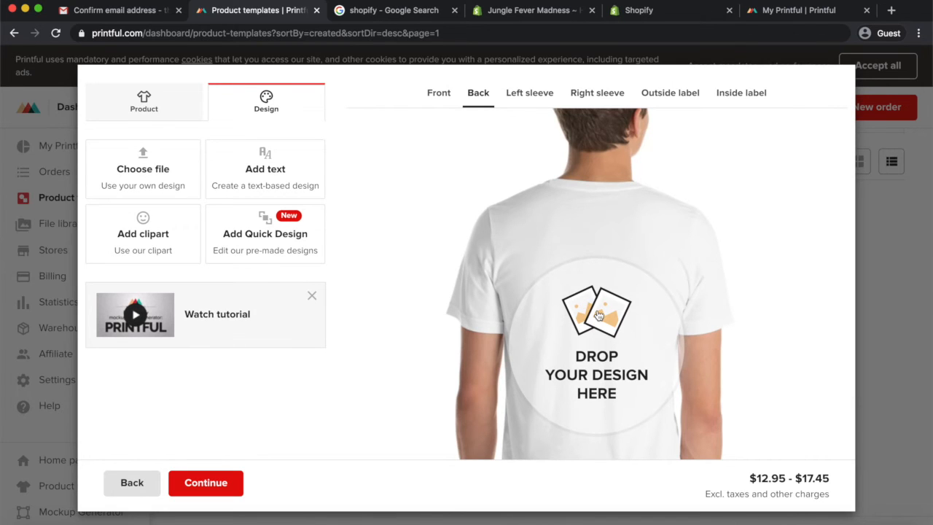
click(601, 318)
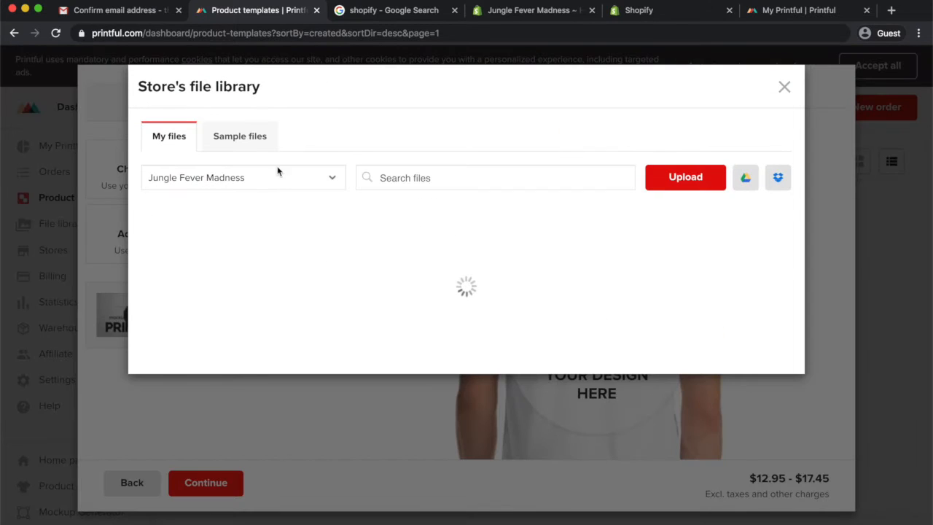
click(686, 177)
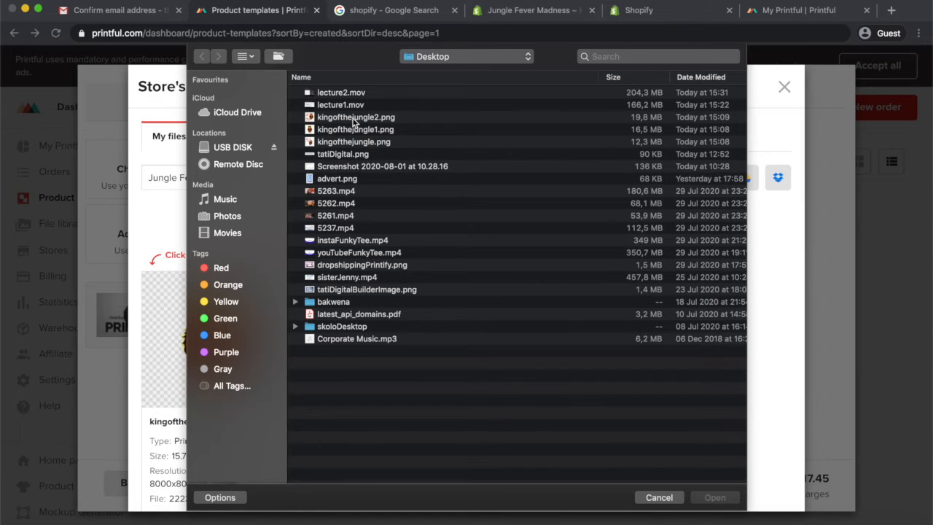
click(658, 498)
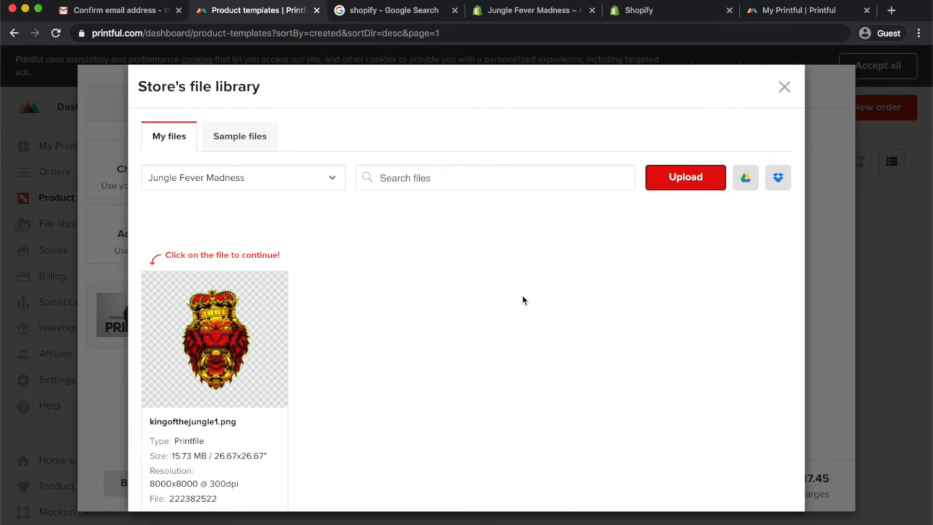
In Affinity Designer, delete the lion image from the King of the Jungle document, keeping only the text
key(ctrl+Right)
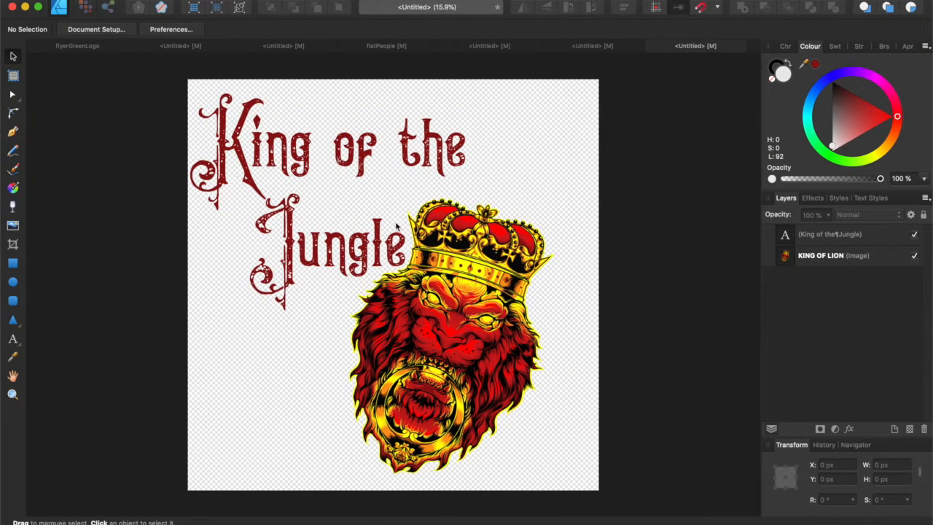
click(437, 310)
click(457, 319)
key(Delete)
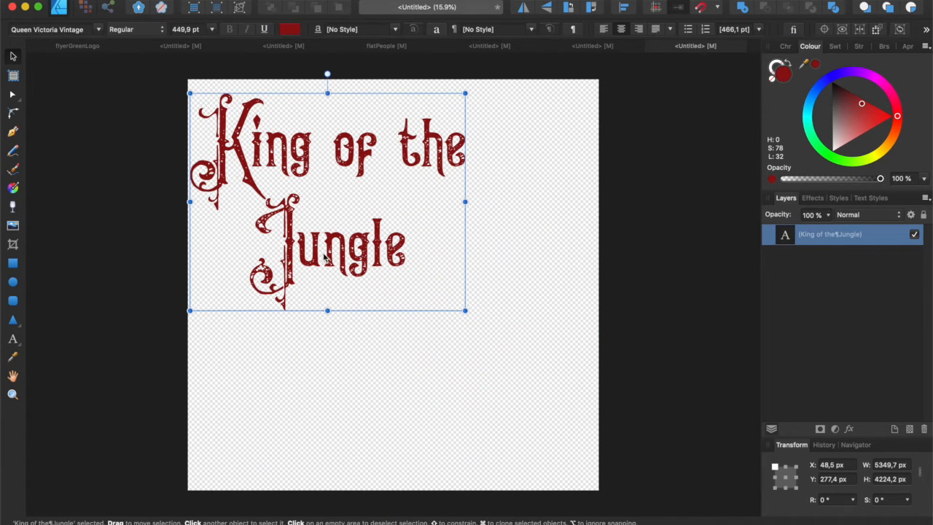
Enlarge the 'King of the Jungle' text to about 7404 × 5847 px and recolour it dark brown
drag(462, 318, 571, 394)
drag(412, 347, 426, 357)
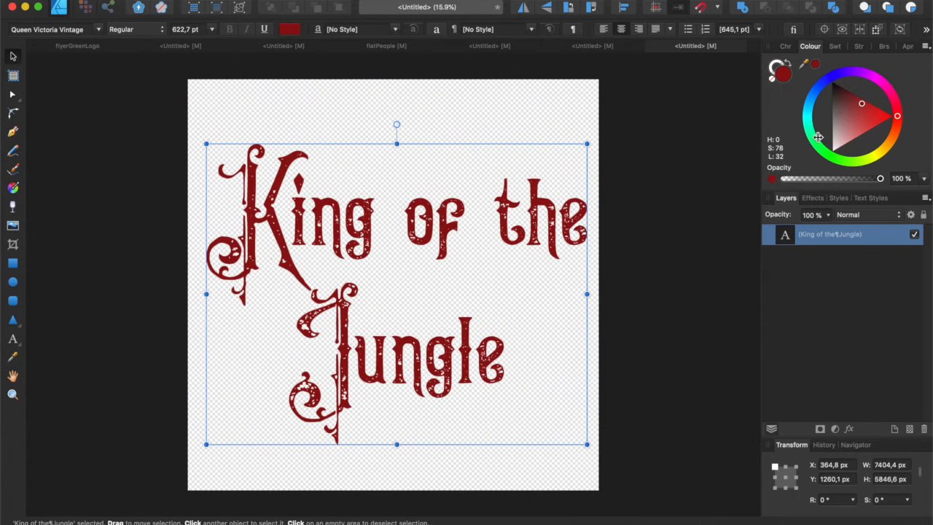
drag(862, 104, 837, 100)
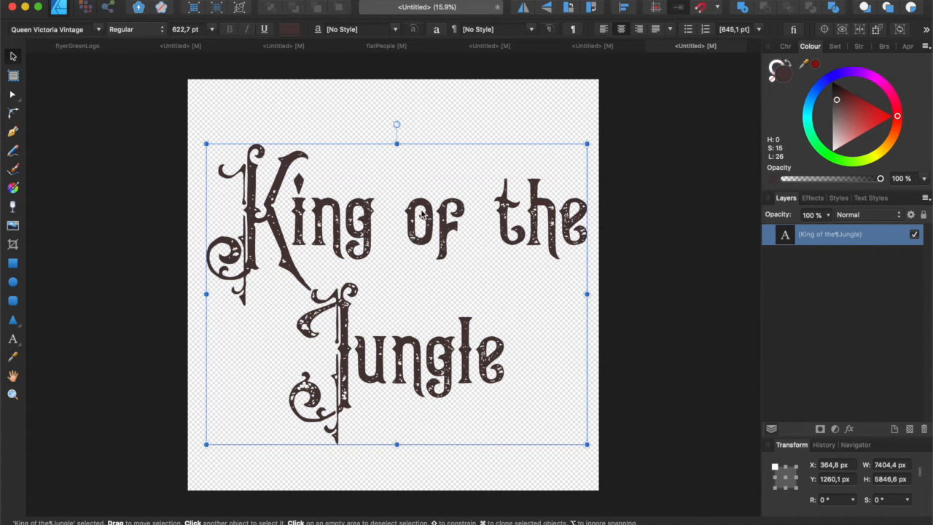
drag(426, 212, 424, 205)
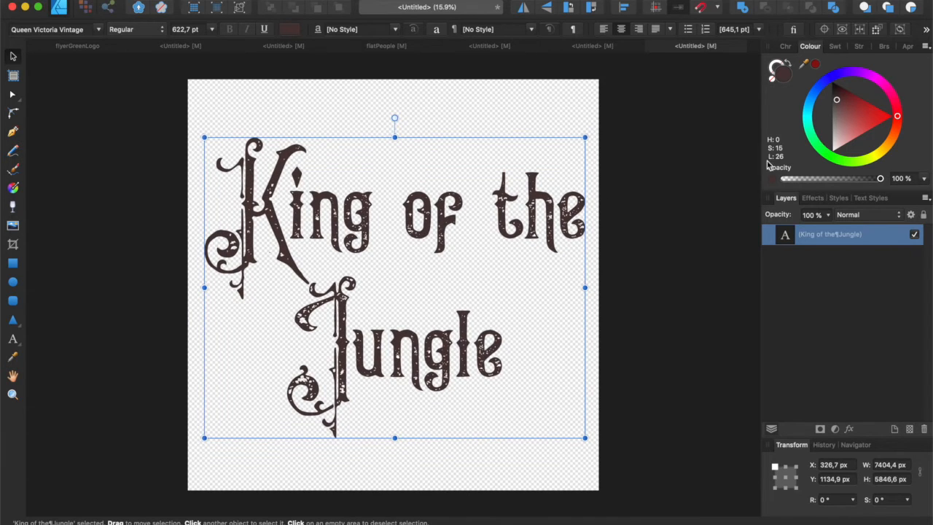
drag(838, 102, 837, 103)
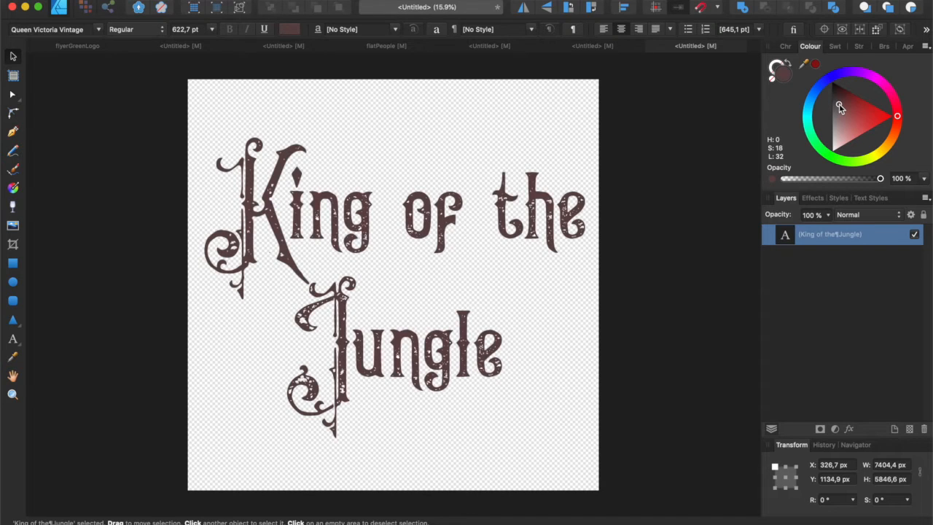
Export the document as an 8000 px PNG named kingofthejungle3 to the Desktop
click(129, 1)
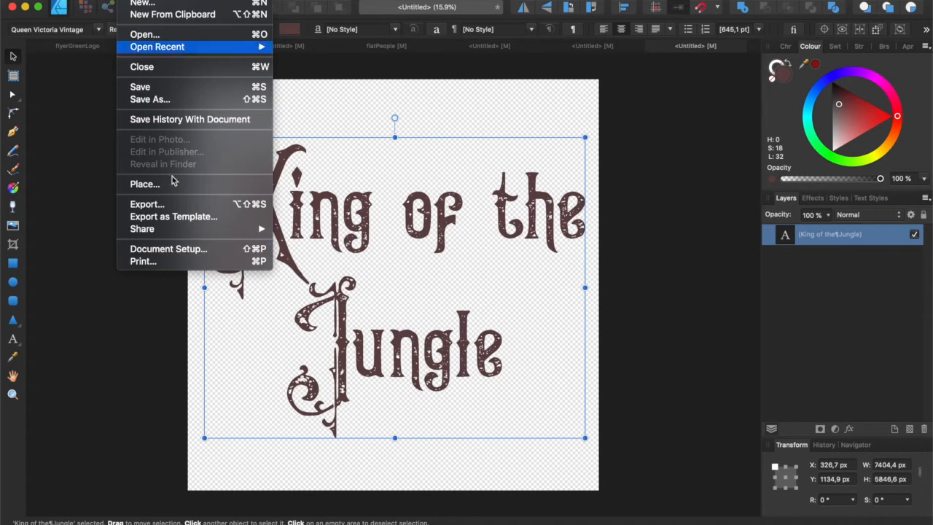
click(146, 205)
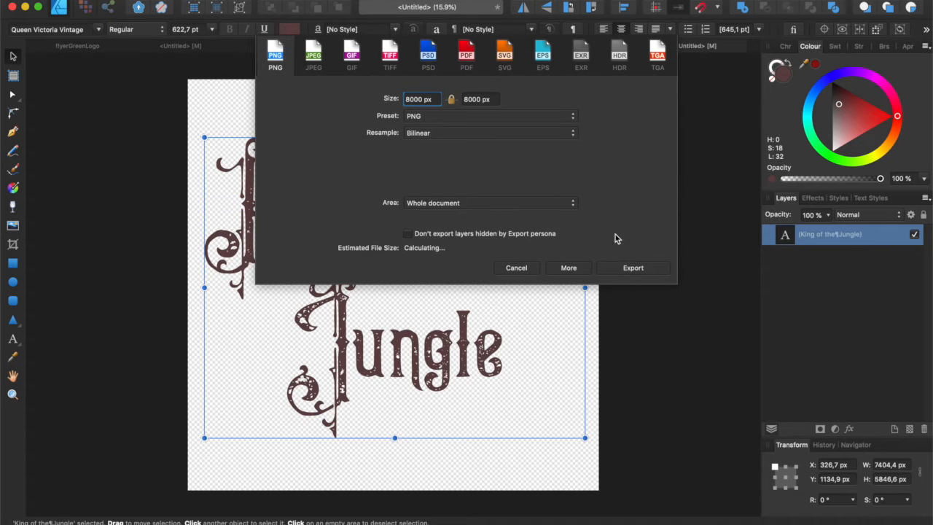
click(625, 269)
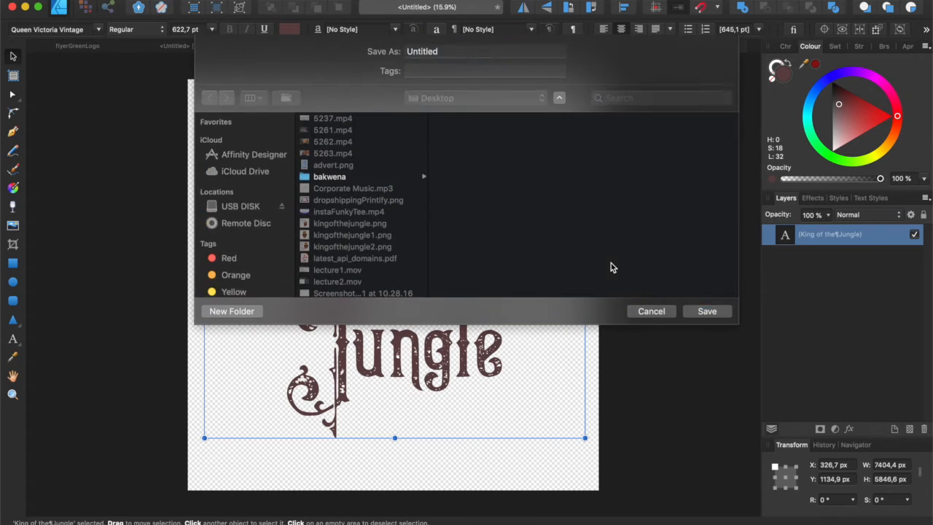
click(392, 249)
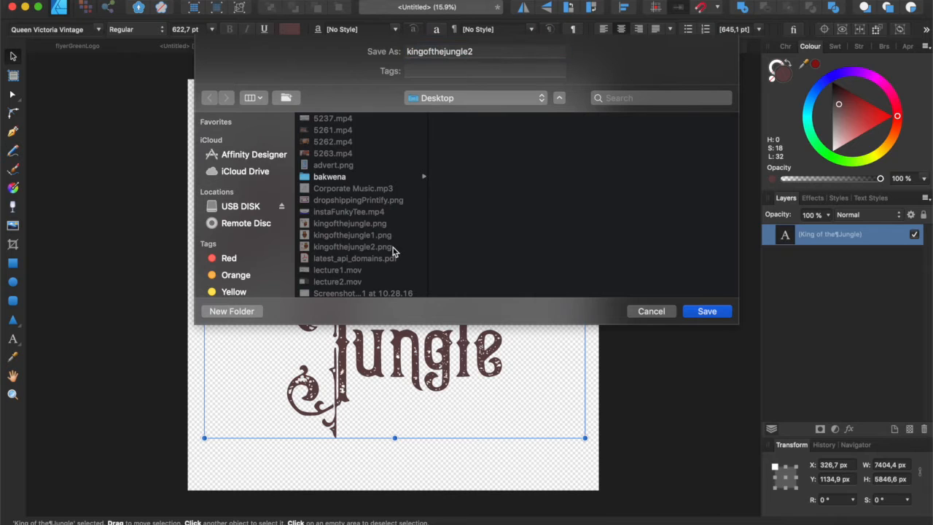
click(485, 51)
key(BackSpace)
text(3)
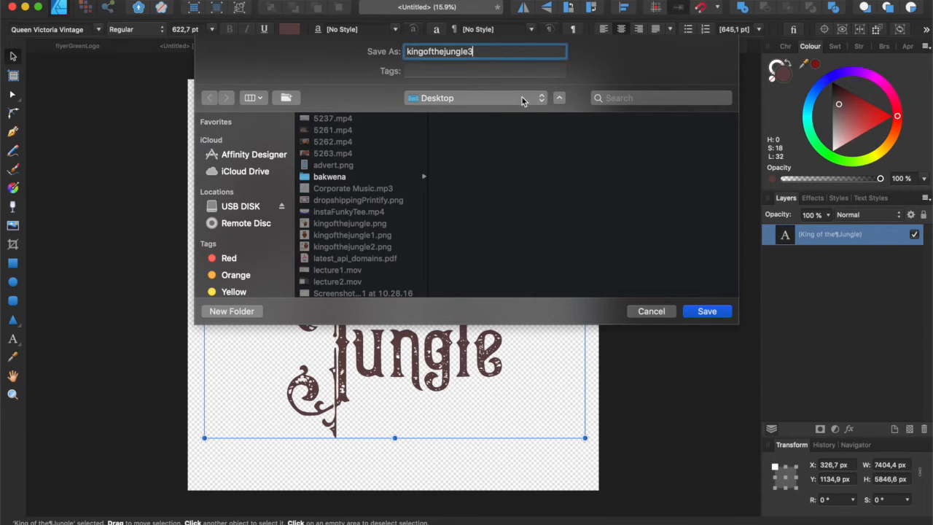
click(709, 315)
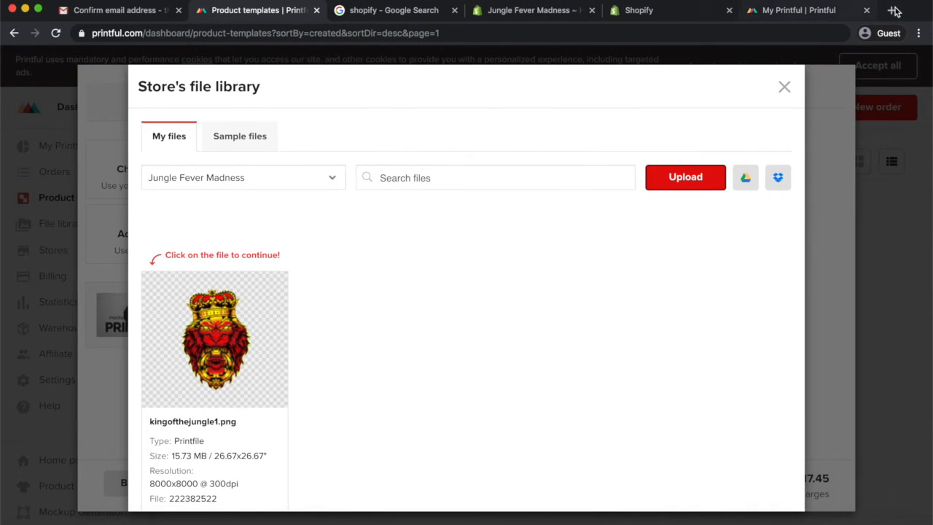
In a new browser tab, search Google for affinity designer and open the official Affinity website
click(894, 10)
text(affinity designer)
key(Return)
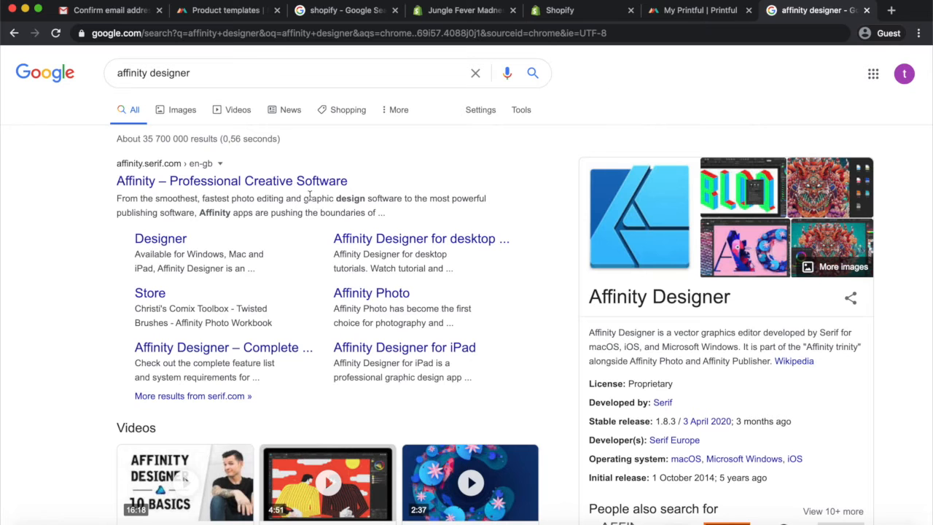
click(217, 184)
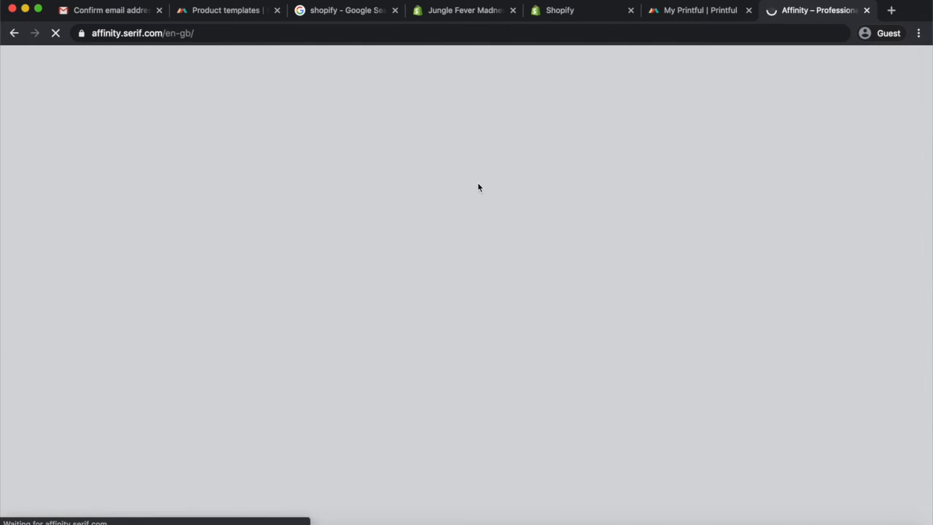
scroll(418, 306, down, 3)
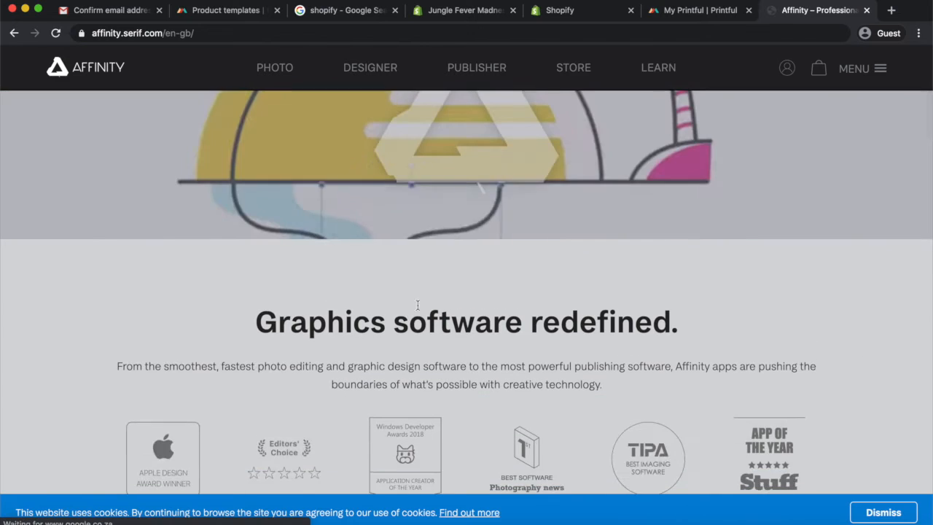
Scroll the Affinity home page to examine the Publisher prices for macOS and Windows
scroll(417, 305, down, 10)
scroll(418, 306, down, 3)
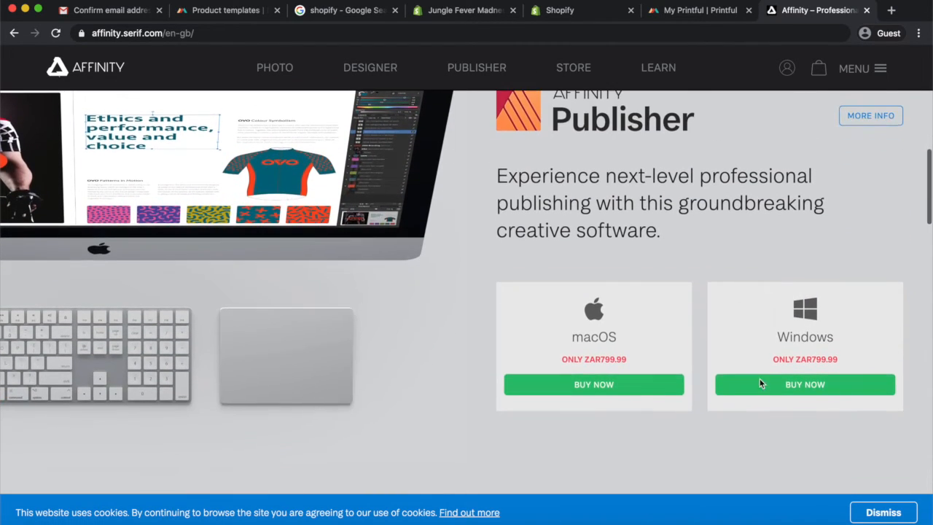
scroll(625, 349, down, 1)
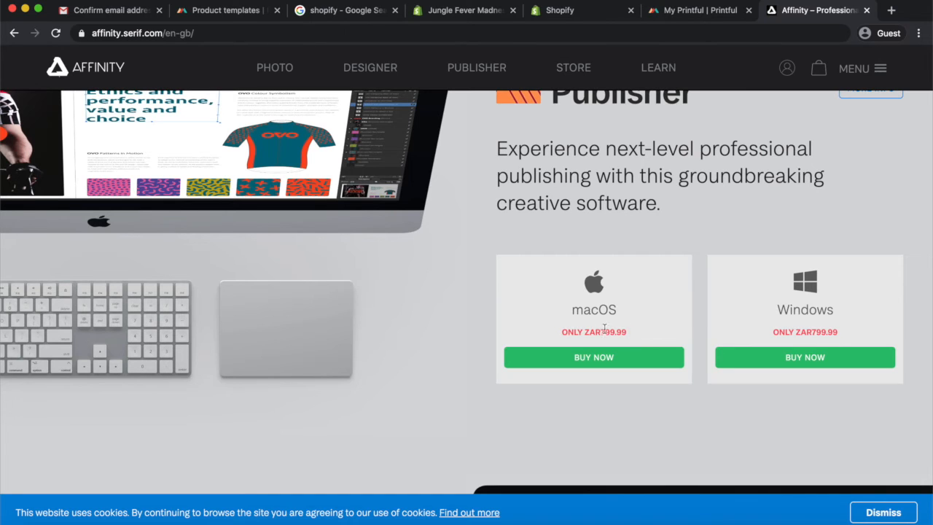
drag(627, 332, 561, 327)
scroll(556, 297, up, 5)
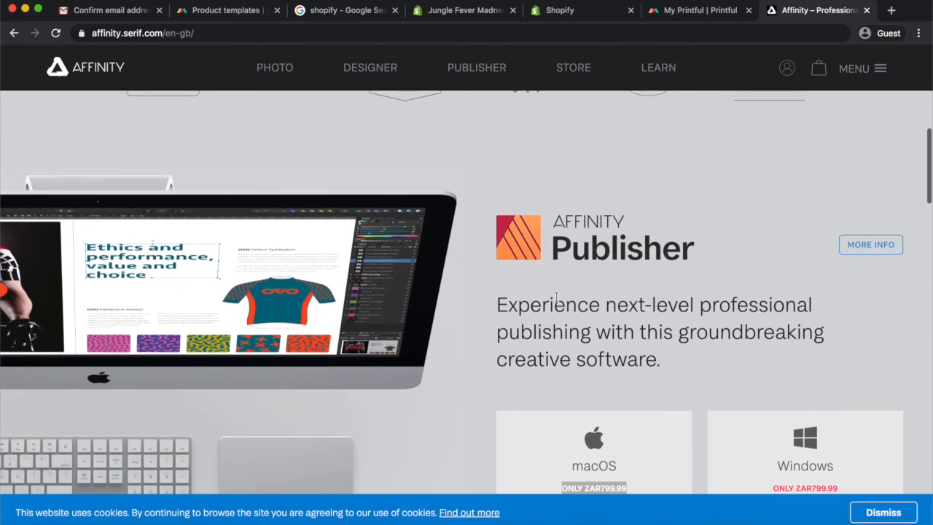
scroll(628, 424, down, 4)
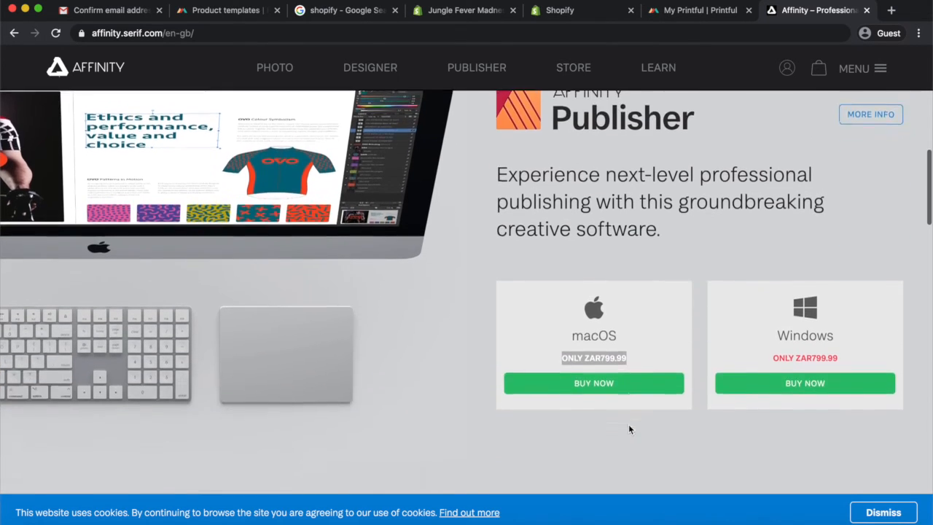
scroll(629, 424, up, 5)
scroll(628, 425, down, 3)
scroll(628, 424, up, 7)
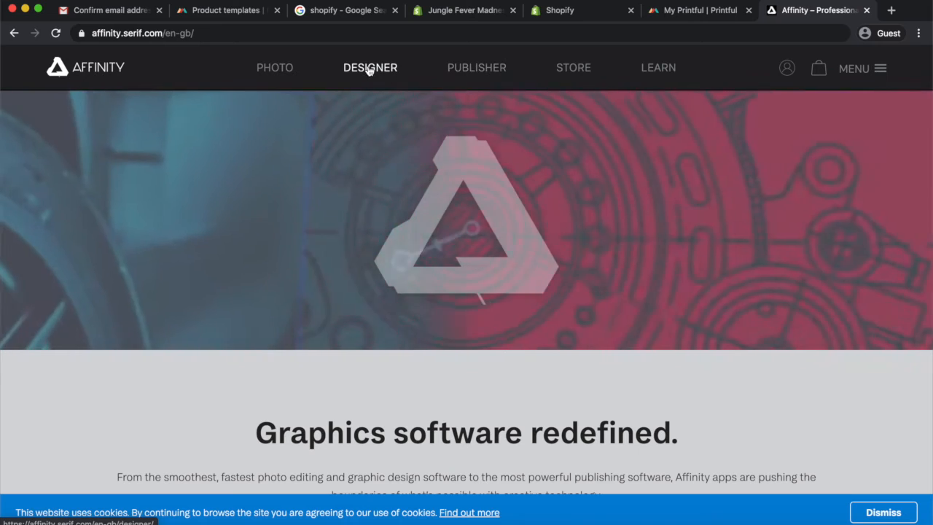
Open the Affinity Designer product page, scroll it, and return to the Affinity home page
click(370, 68)
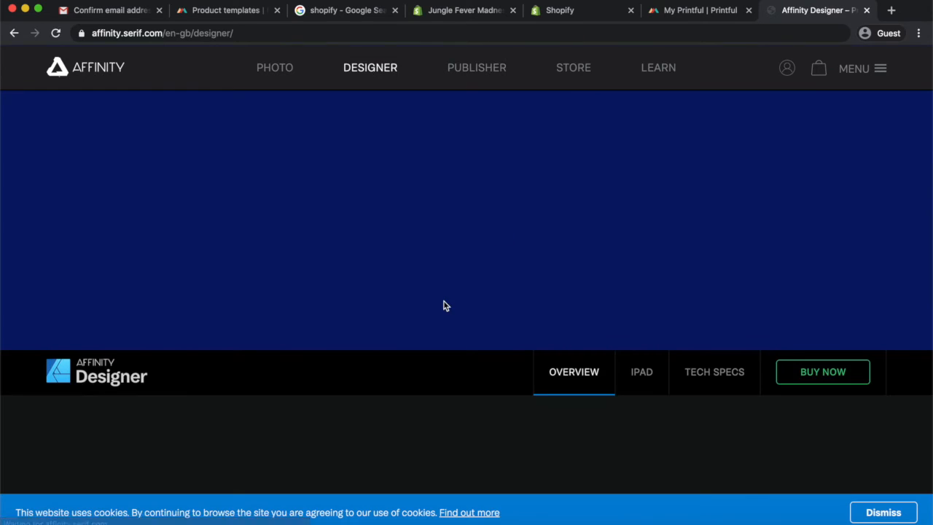
scroll(445, 305, down, 10)
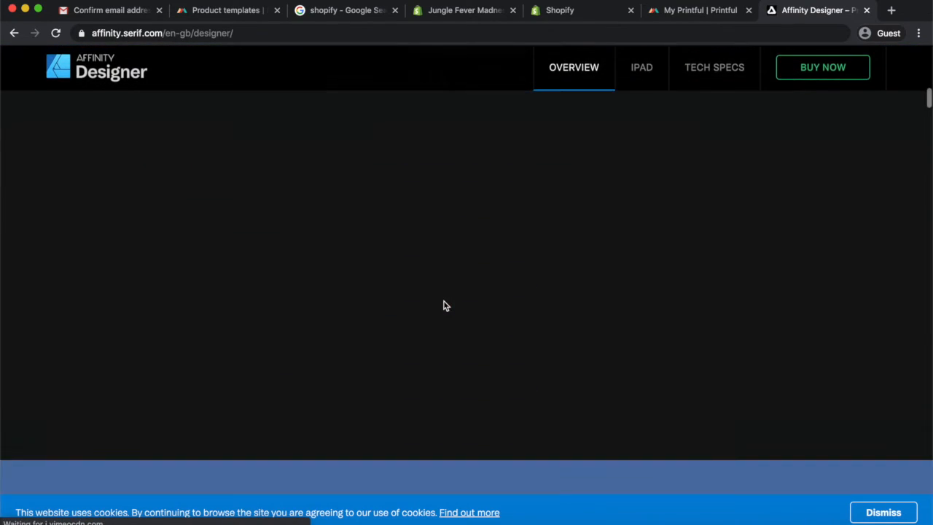
scroll(445, 306, up, 5)
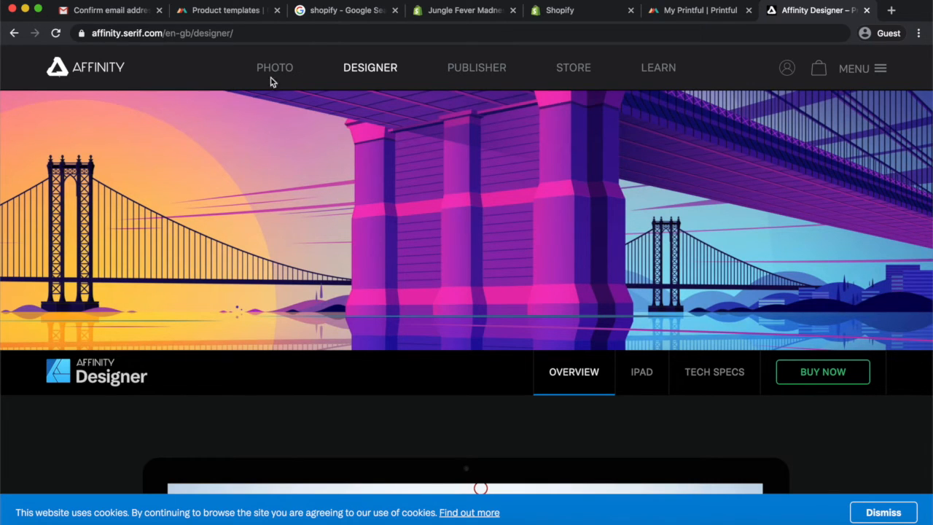
click(14, 33)
scroll(563, 299, down, 10)
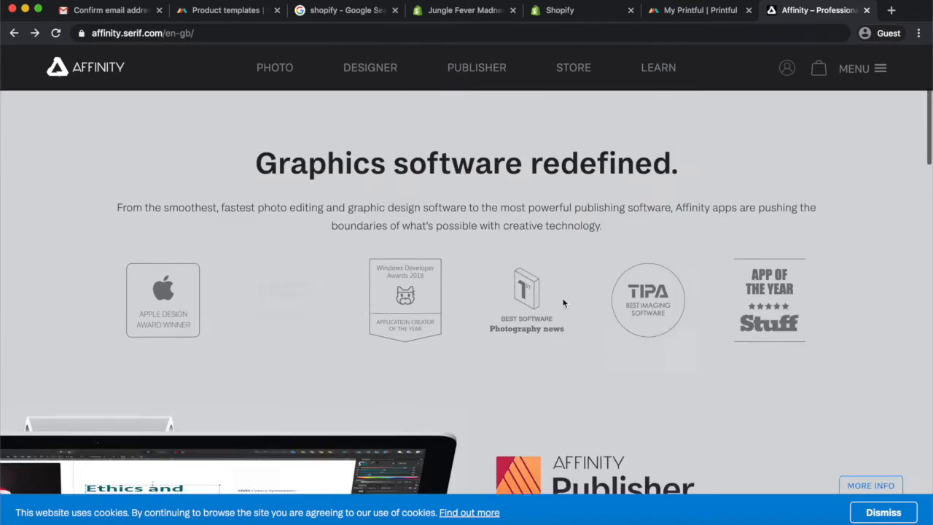
Scroll the Affinity home page to examine the Affinity Photo prices for macOS, Windows and iPad
scroll(563, 300, down, 5)
scroll(563, 300, up, 3)
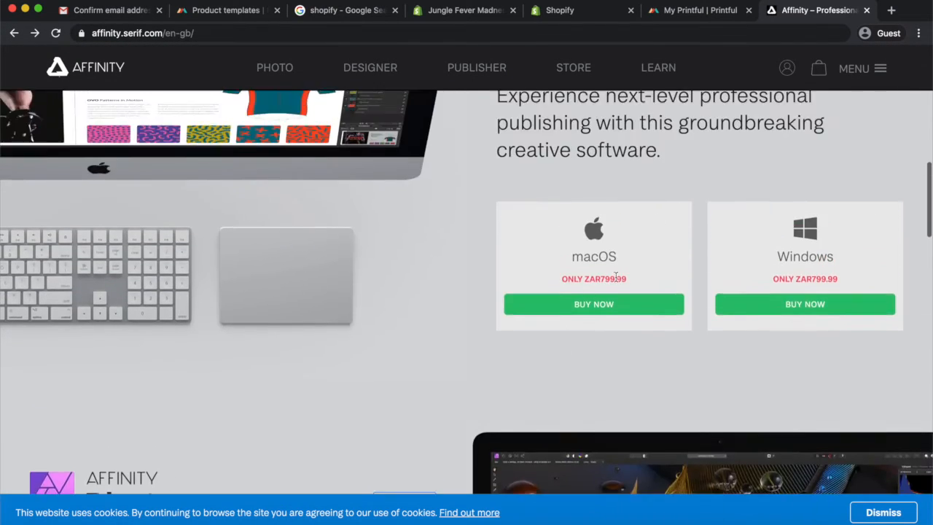
drag(632, 280, 562, 278)
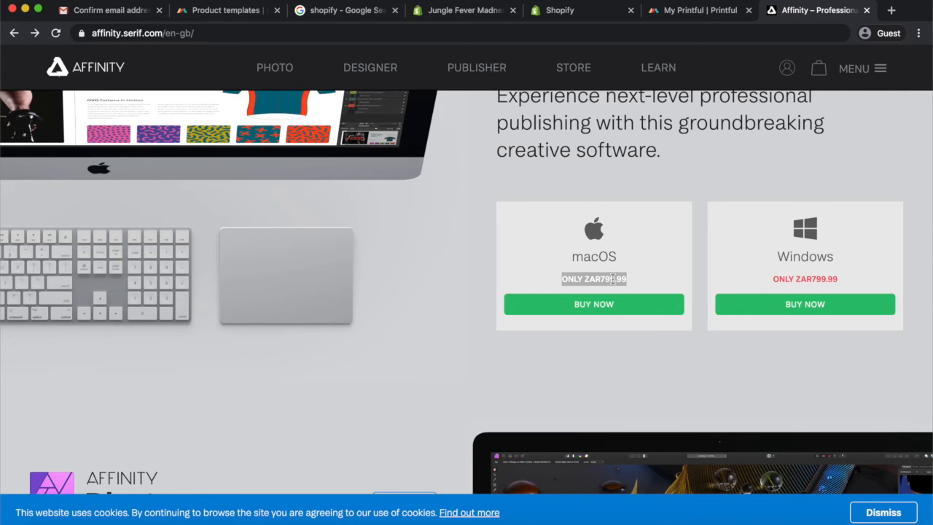
scroll(613, 278, down, 5)
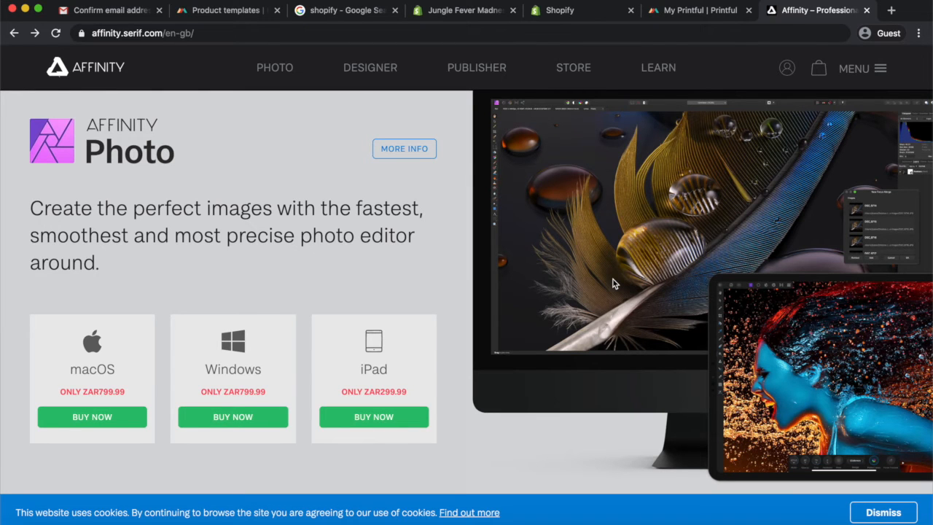
scroll(613, 283, up, 1)
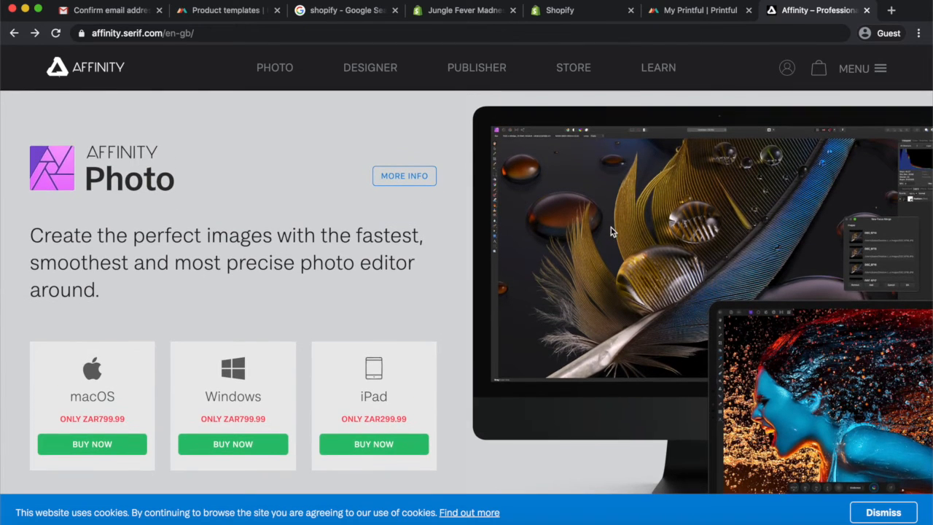
scroll(611, 228, down, 1)
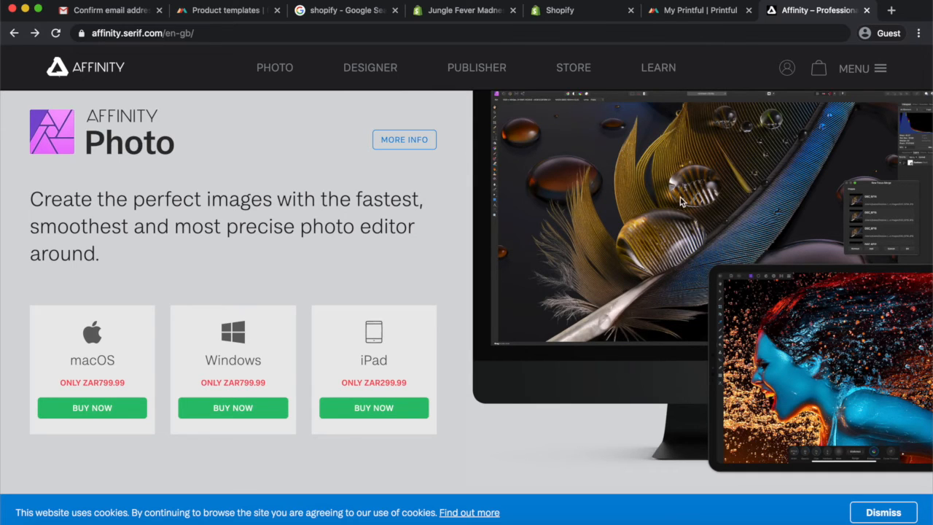
scroll(678, 203, up, 1)
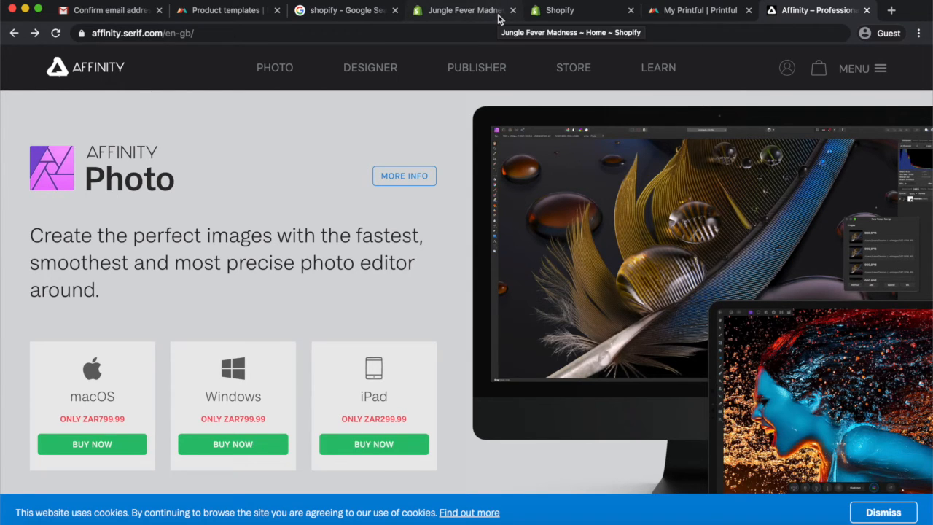
Scroll the Affinity home page to examine the Affinity Designer pricing section
key(ctrl+Right)
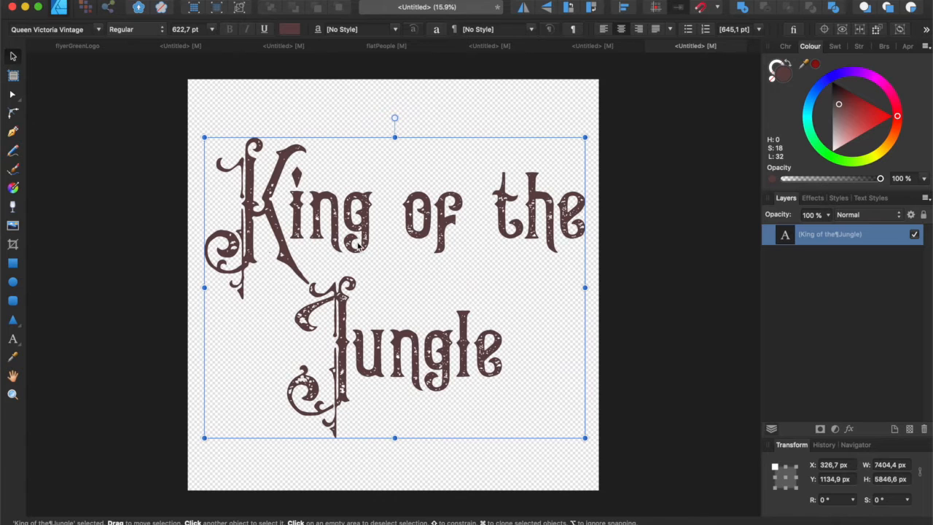
key(ctrl+Left)
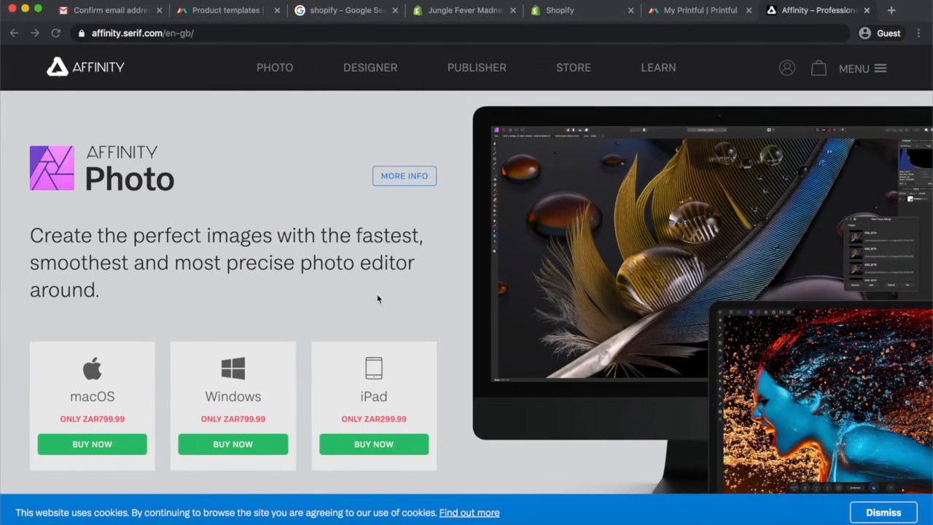
scroll(377, 296, down, 5)
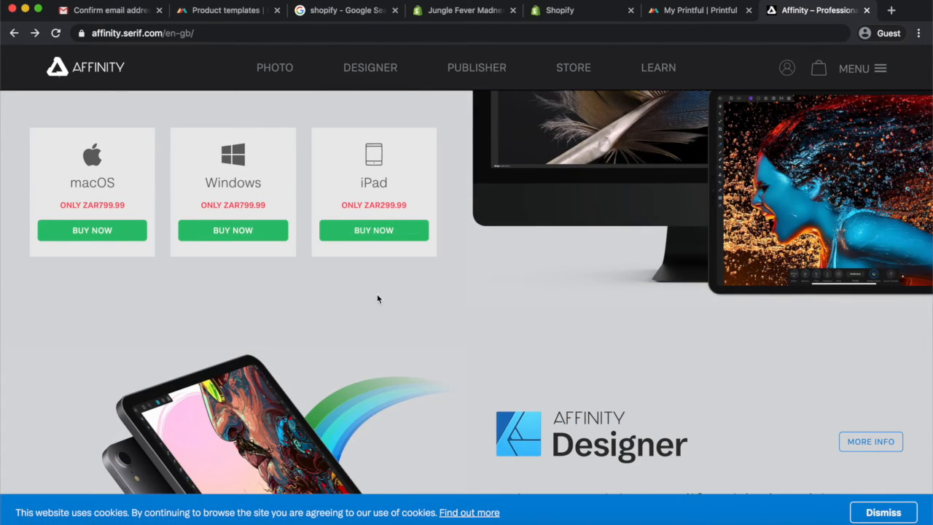
scroll(377, 298, down, 5)
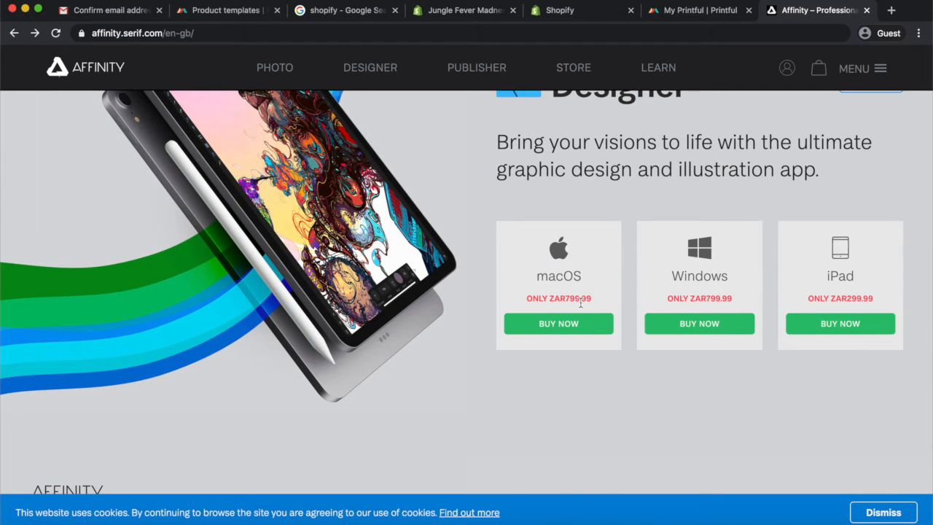
scroll(581, 302, up, 4)
scroll(580, 302, down, 2)
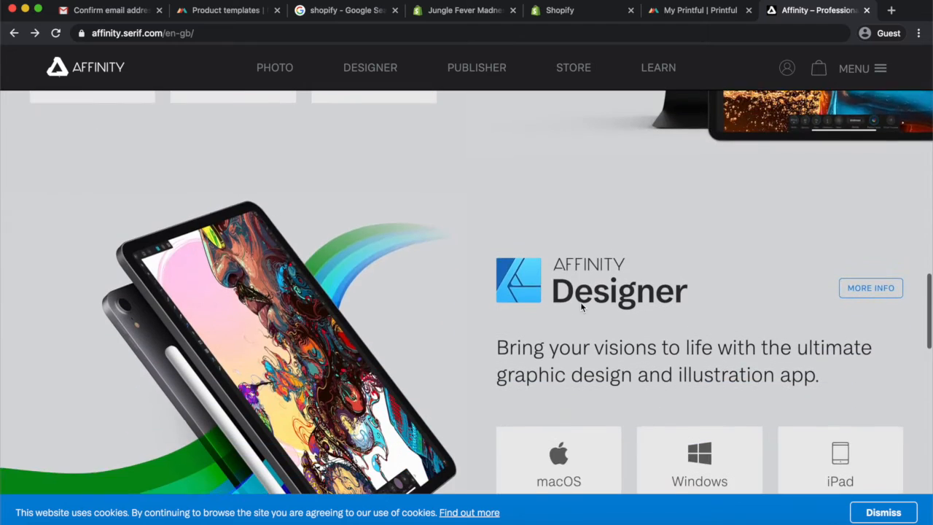
In the Printful store's file library, upload kingofthejungle3.png and pick it for the T-shirt design
click(702, 11)
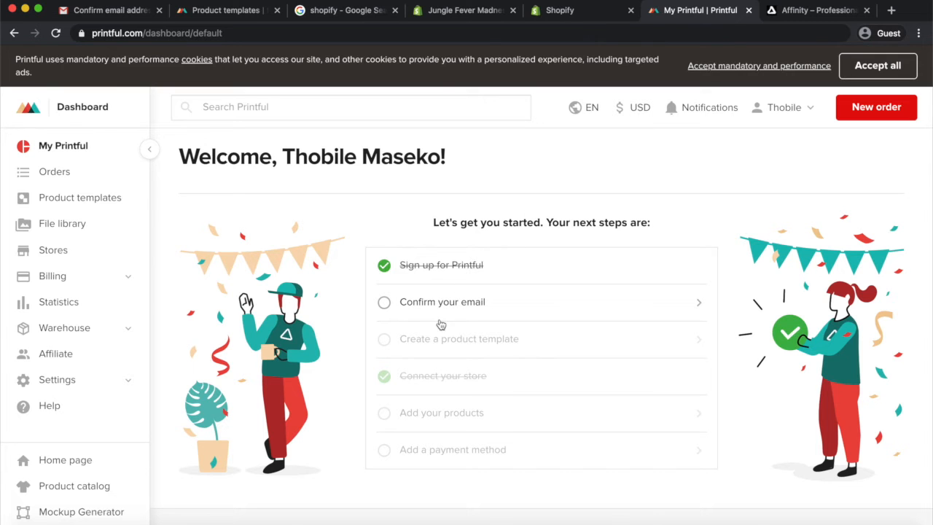
click(226, 11)
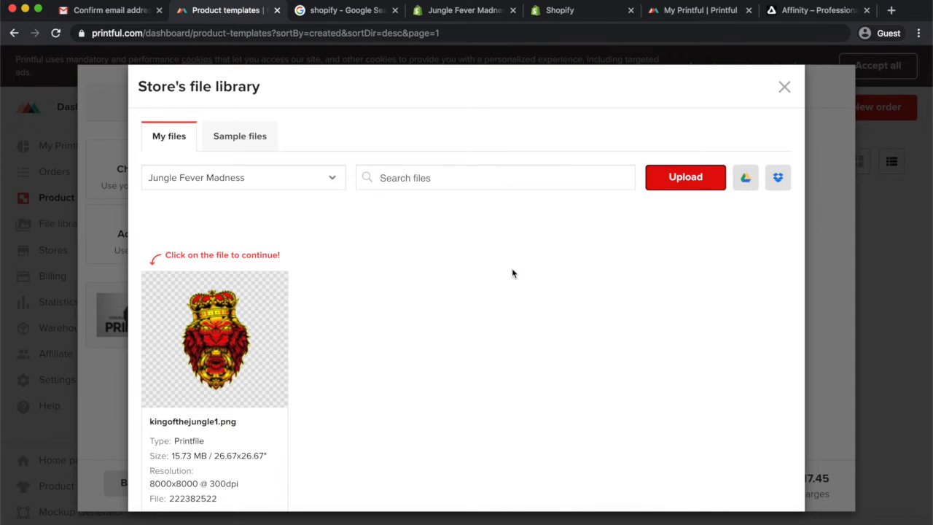
scroll(600, 298, down, 3)
scroll(599, 298, up, 3)
click(687, 163)
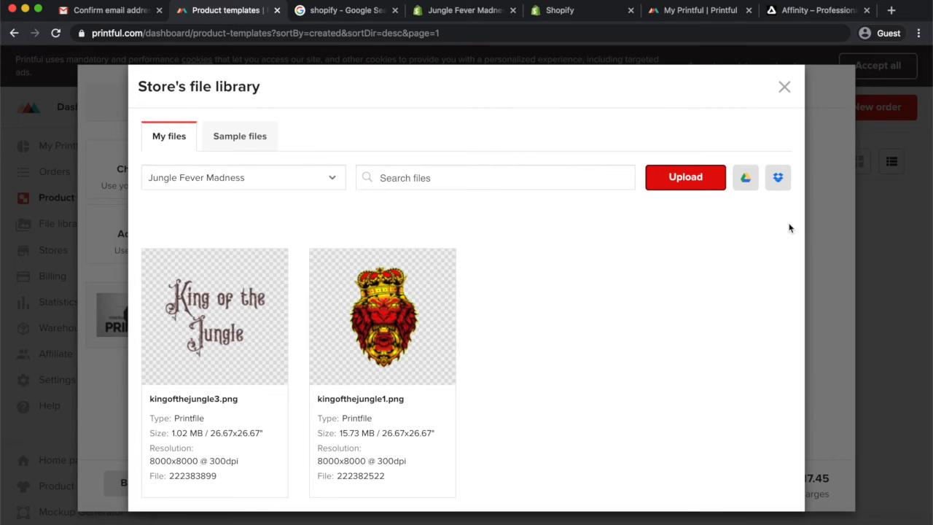
click(232, 324)
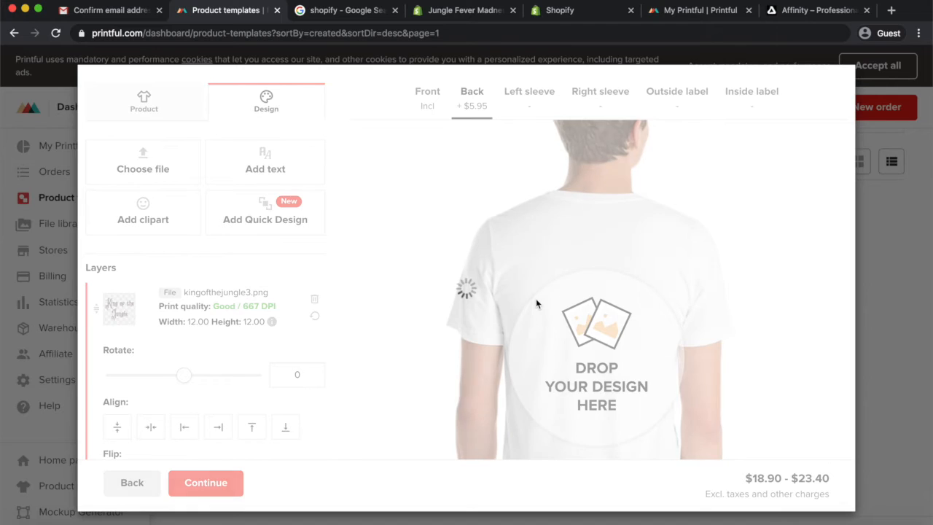
Position and resize the King of the Jungle text on the T-shirt back to about 11.85 × 11.86 in, then continue
drag(622, 290, 614, 312)
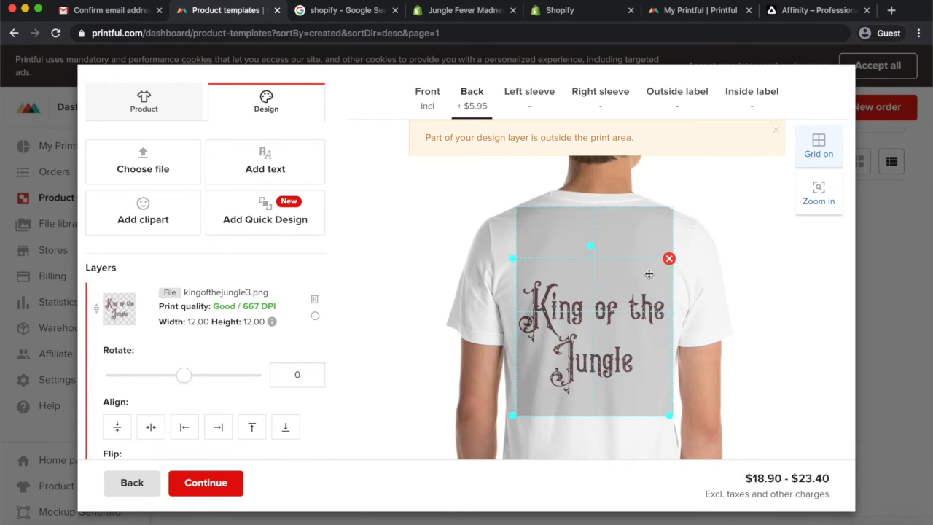
drag(511, 258, 511, 256)
drag(575, 304, 577, 302)
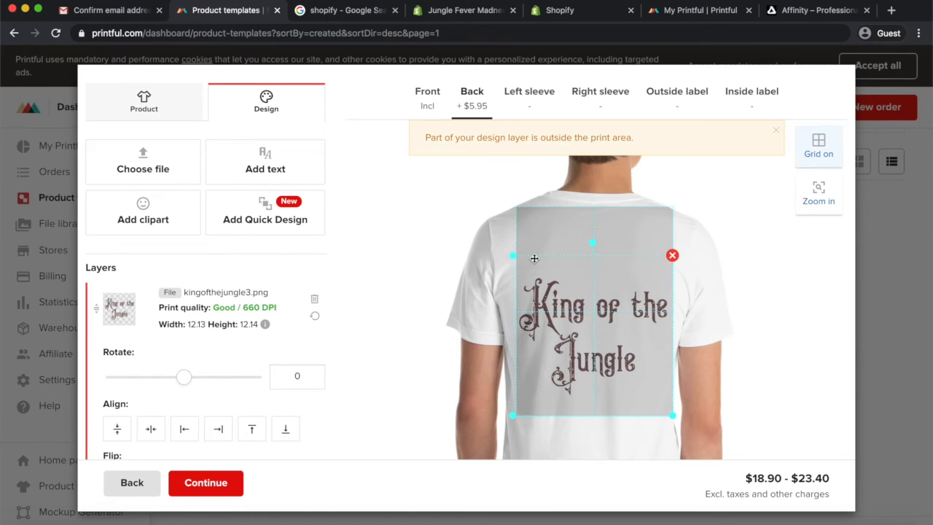
drag(511, 255, 514, 257)
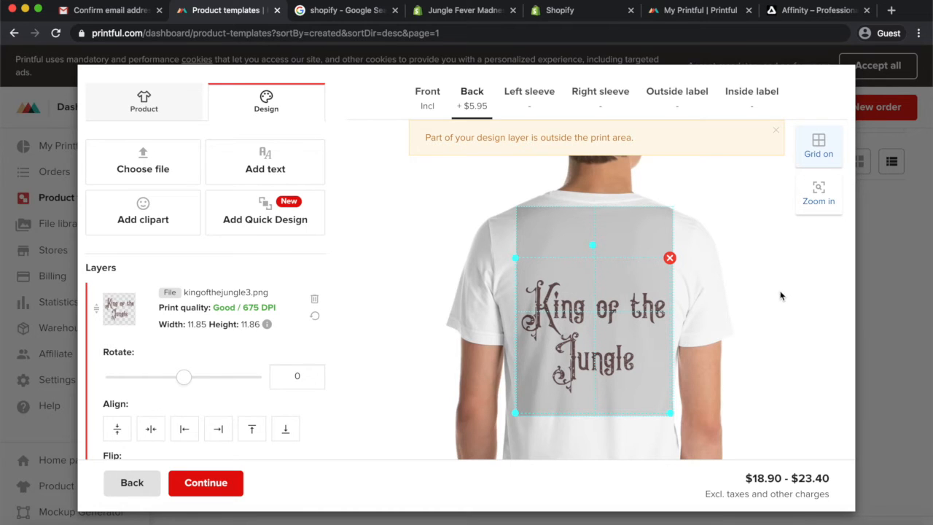
click(207, 484)
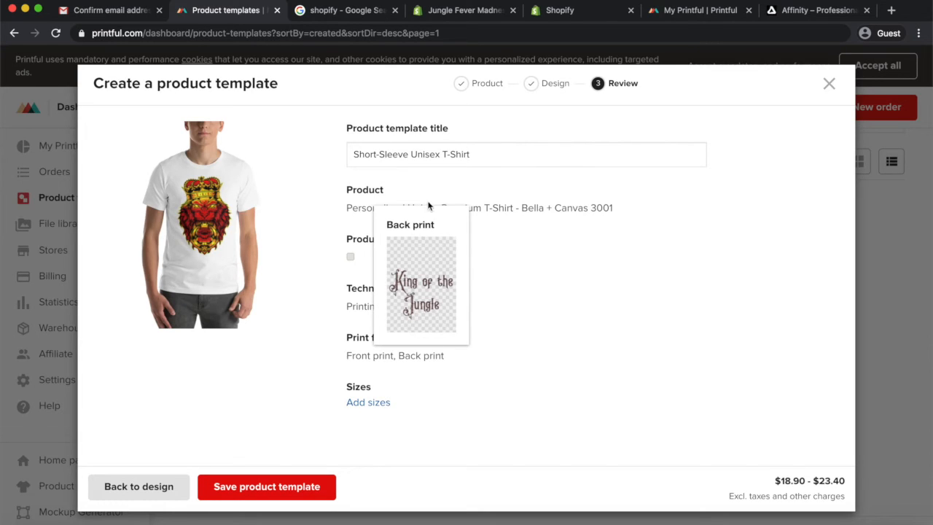
Rename the product template title to Short-Sleeve King of the Jungle Unisex T-Shirt
click(492, 152)
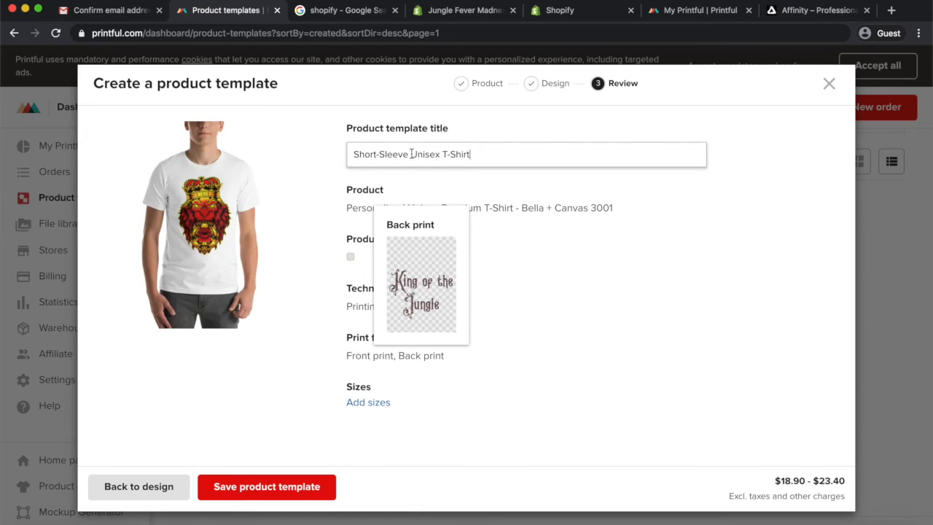
drag(410, 152, 440, 152)
text(King of the Jungle)
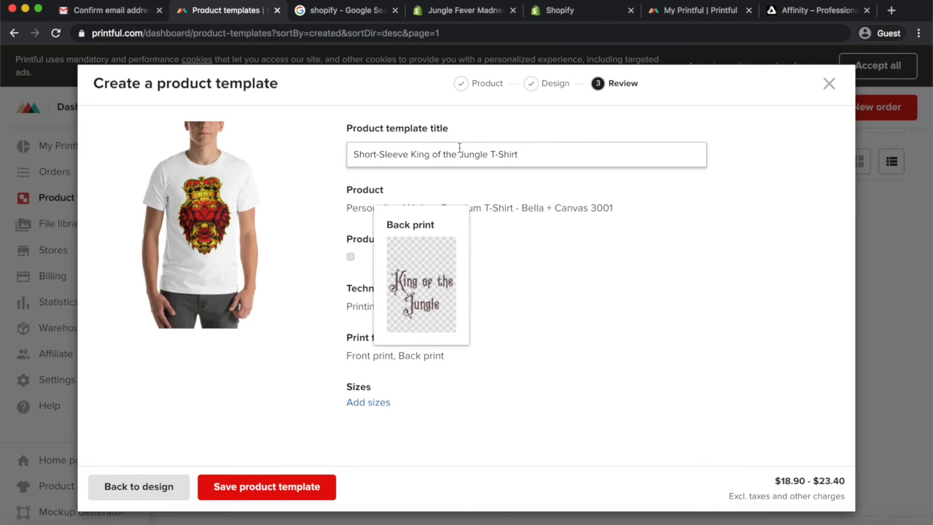
text( Unisex)
click(621, 234)
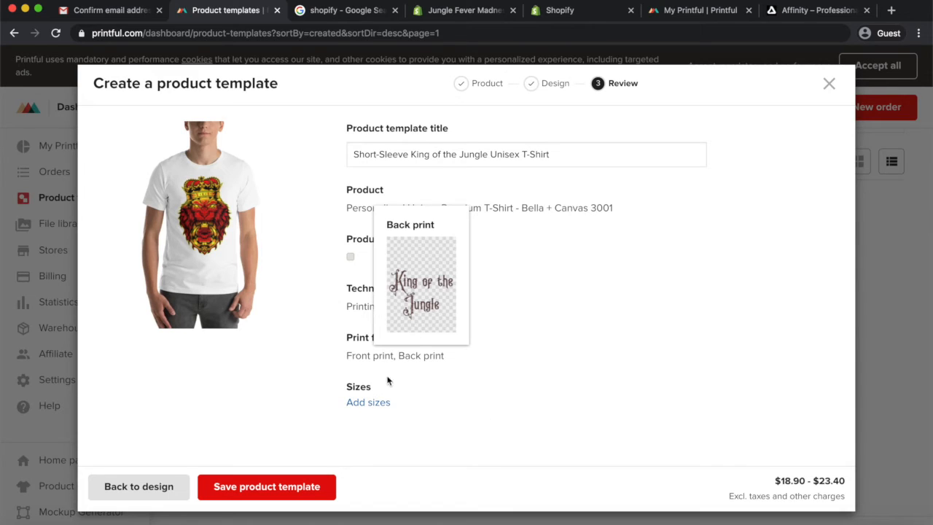
Add sizes XS, S, M, L and XL to the template and save the product template
mouse_move(368, 357)
mouse_move(421, 357)
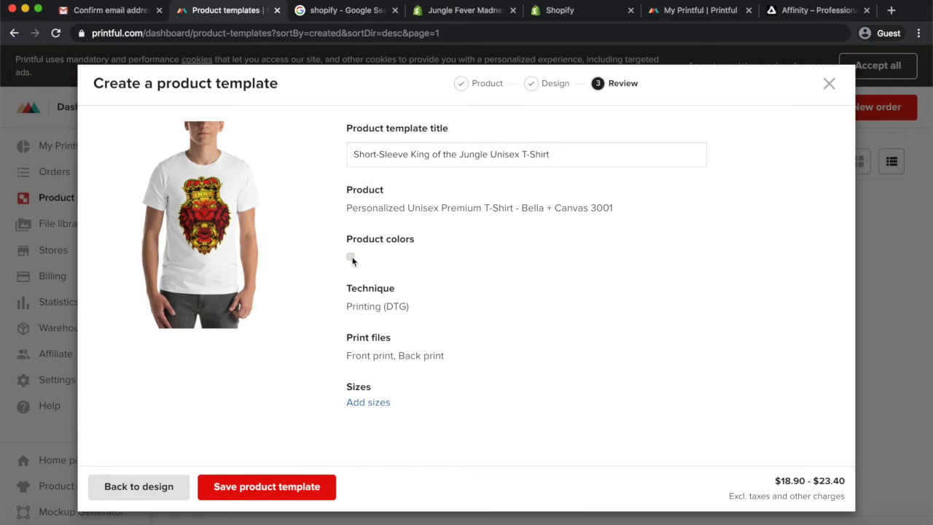
click(364, 404)
click(383, 424)
click(410, 423)
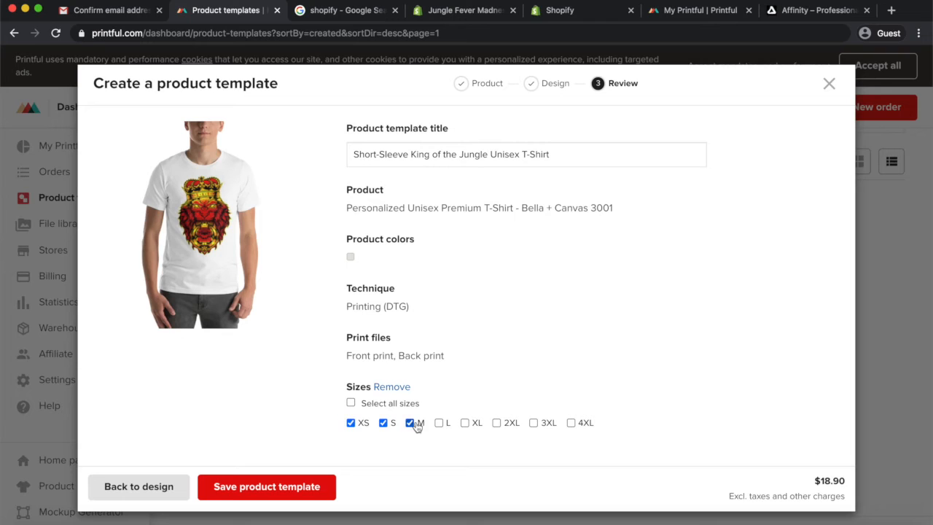
click(465, 423)
click(271, 489)
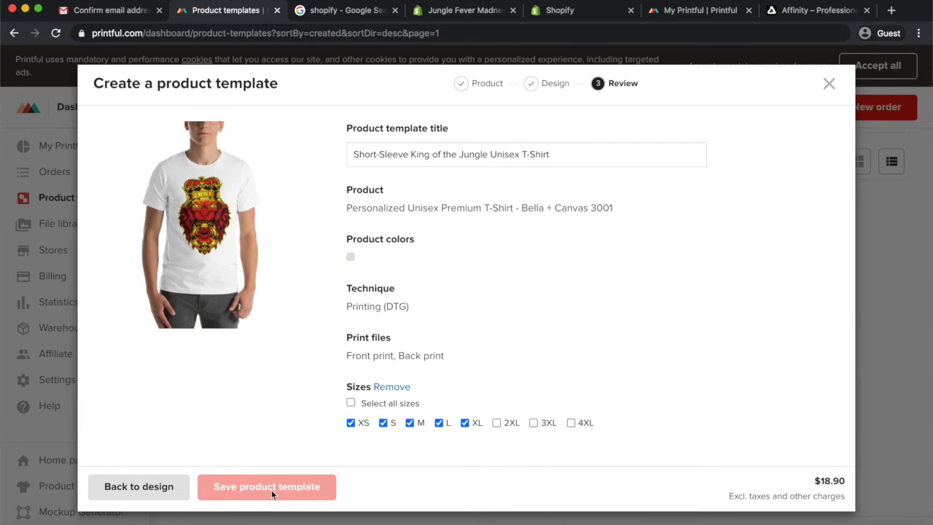
Review the saved template's product page and its colour options
click(265, 416)
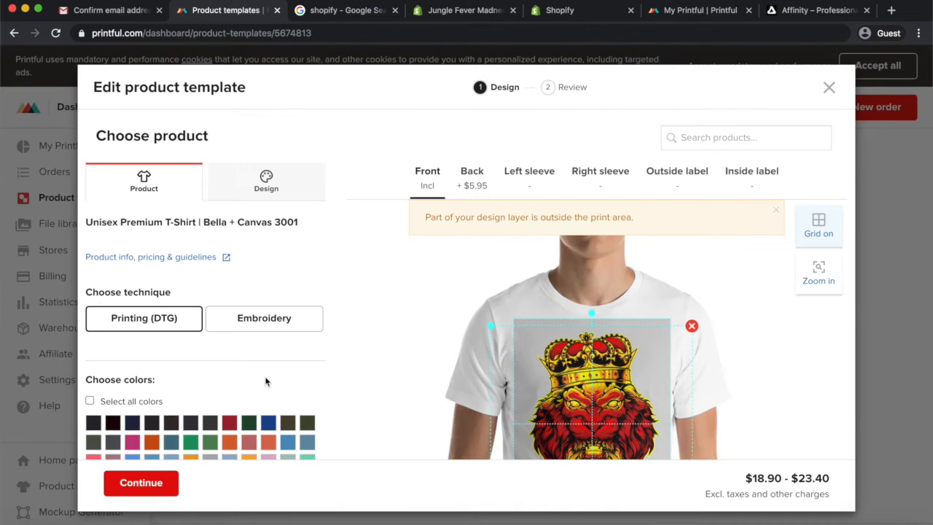
scroll(266, 380, down, 1)
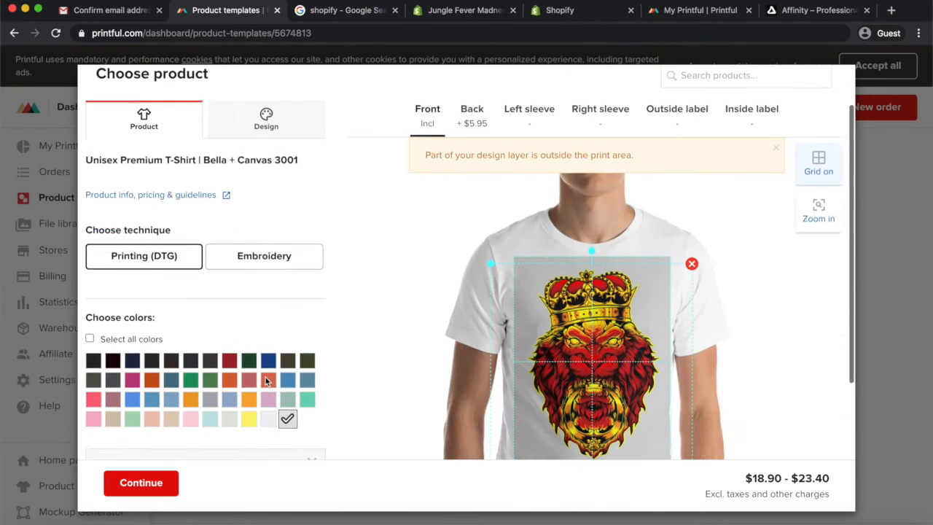
scroll(265, 379, down, 2)
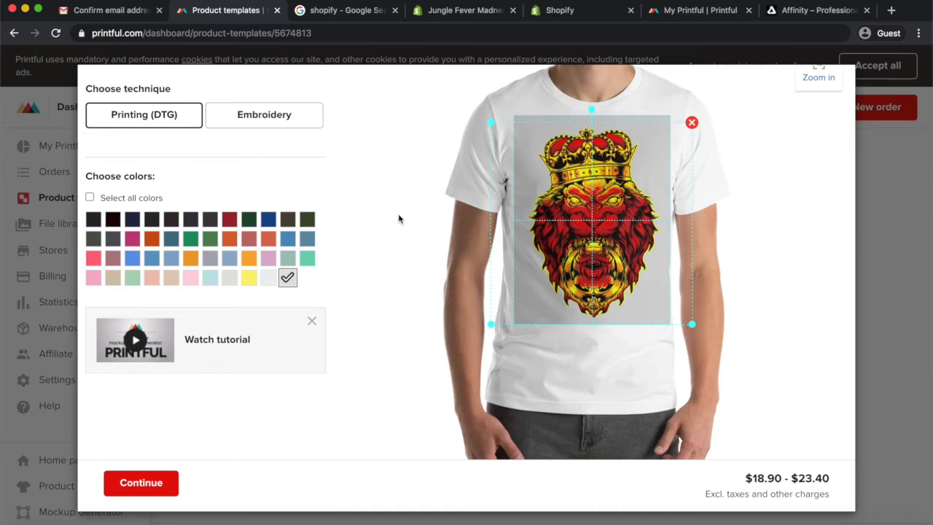
Select Black as a T-shirt colour and deselect White
scroll(389, 205, up, 2)
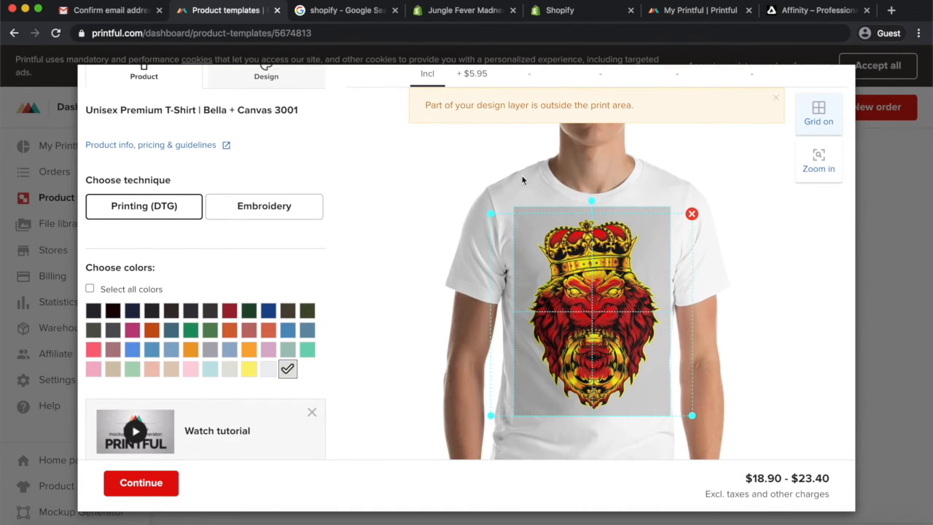
scroll(366, 319, down, 1)
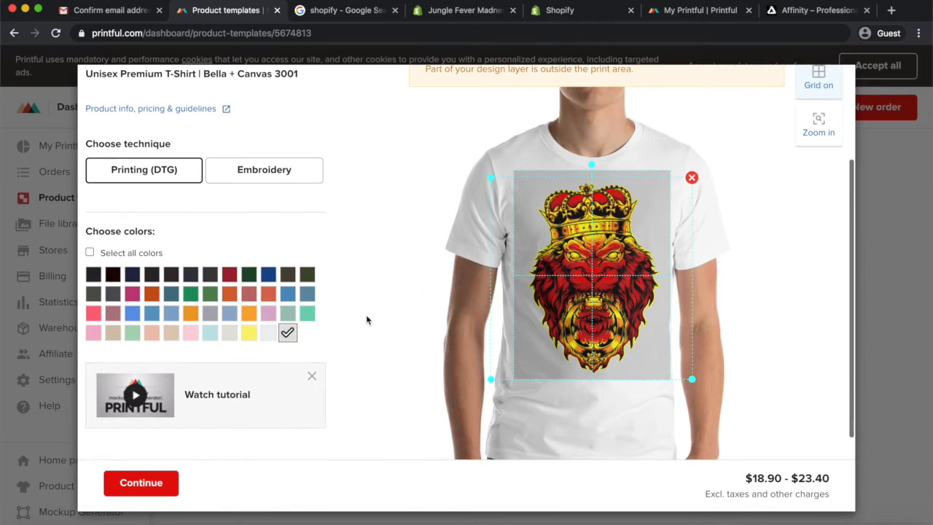
click(93, 273)
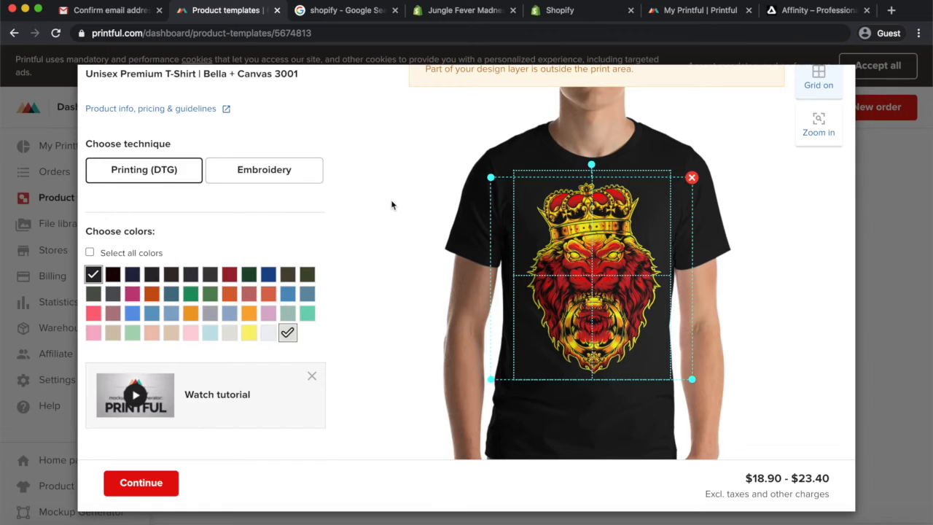
scroll(391, 205, up, 3)
scroll(391, 204, down, 4)
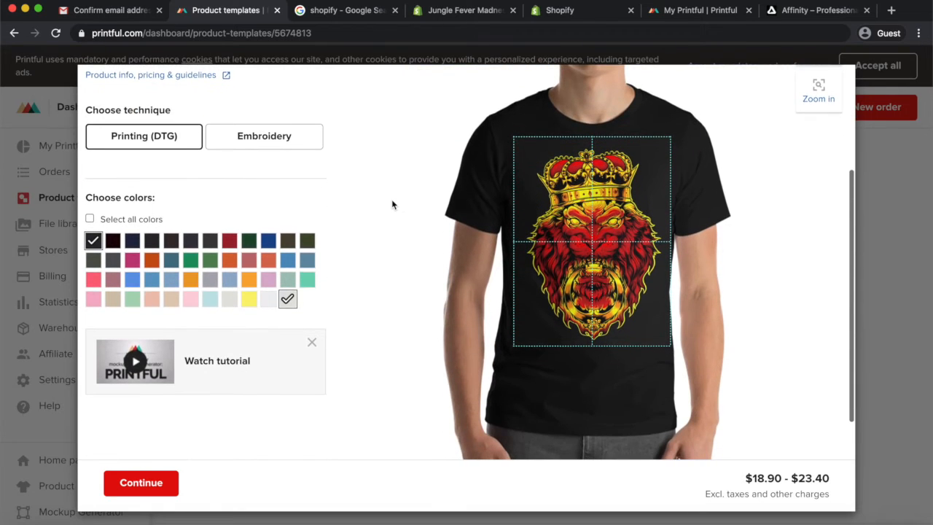
click(288, 292)
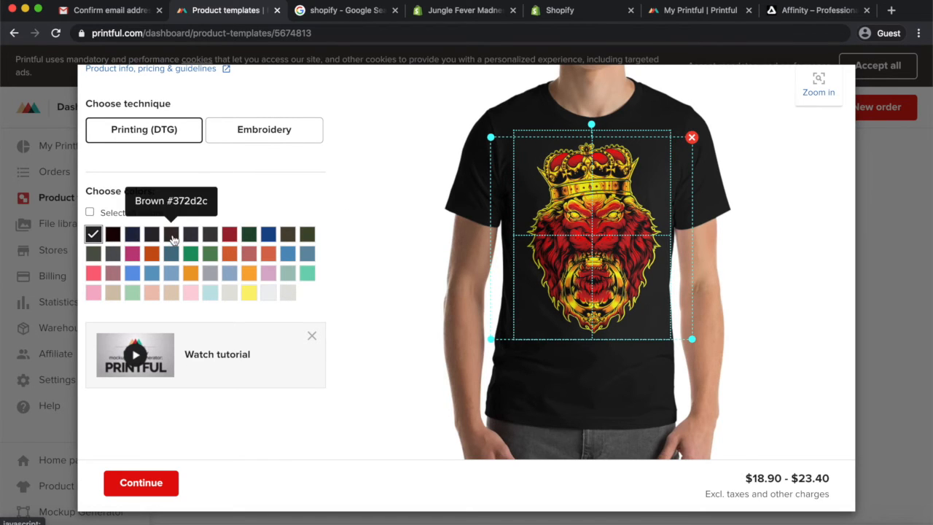
Add the Brown and Army colours to the T-shirt, trying Heather Orange and Navy without keeping them
click(172, 235)
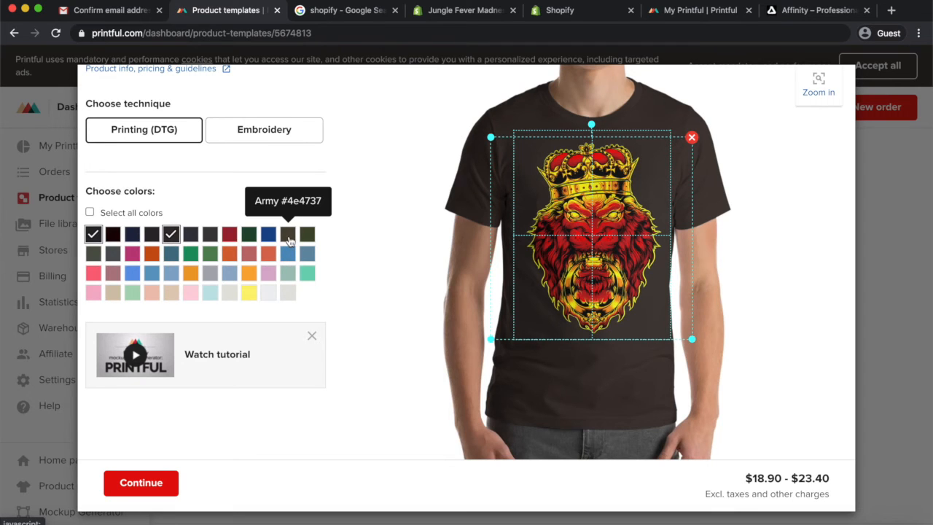
click(270, 255)
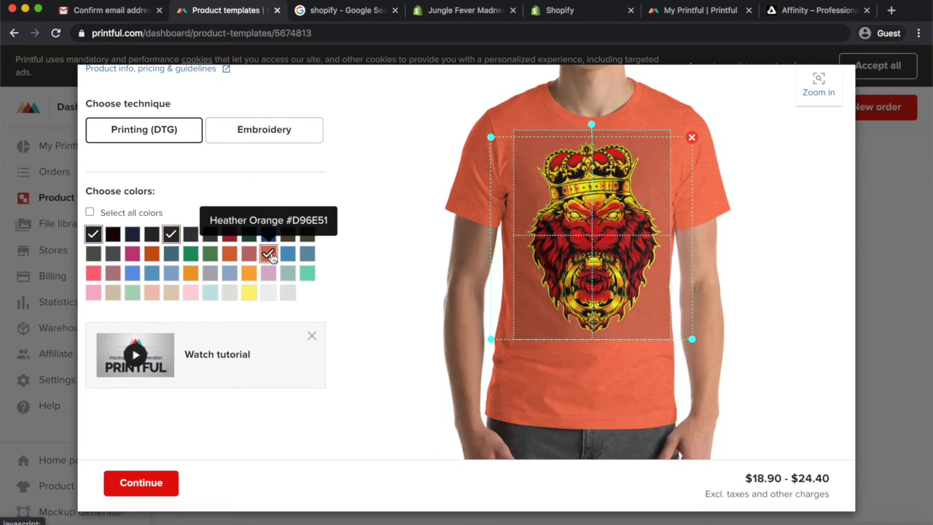
click(288, 233)
click(269, 254)
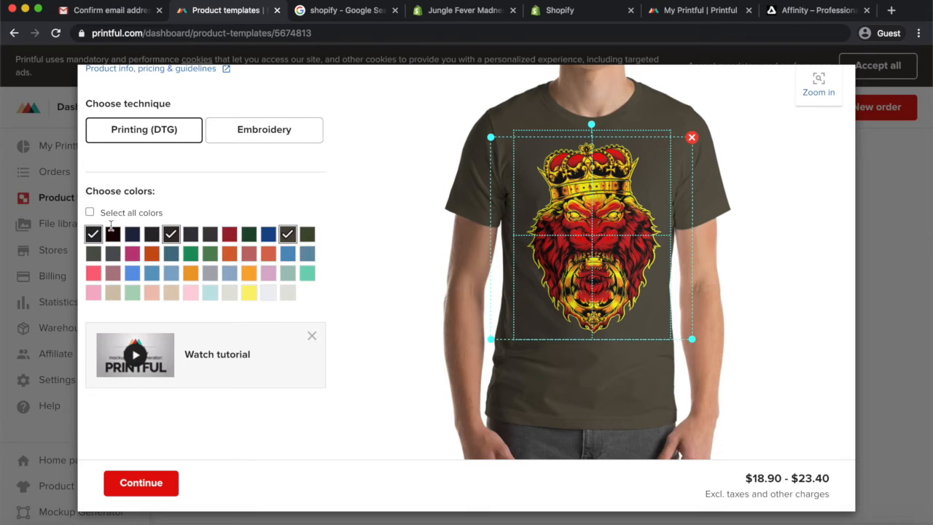
click(135, 239)
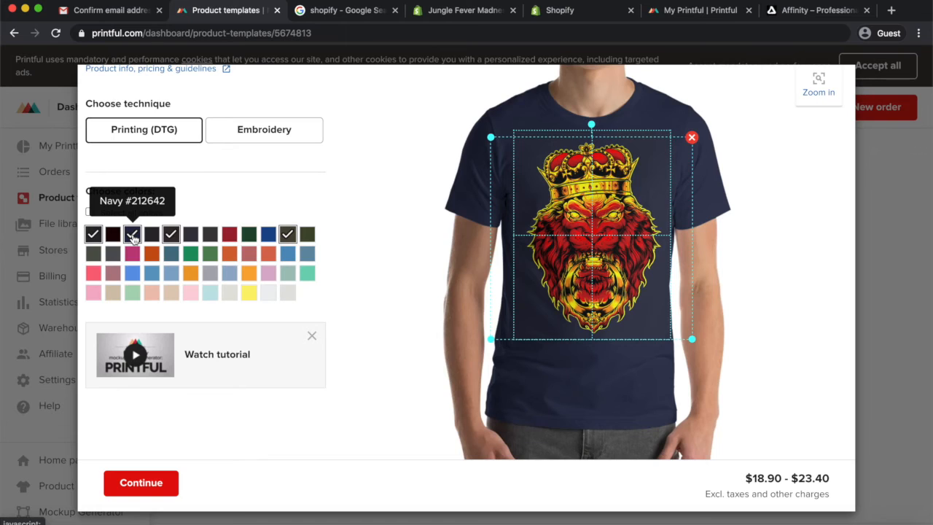
click(133, 239)
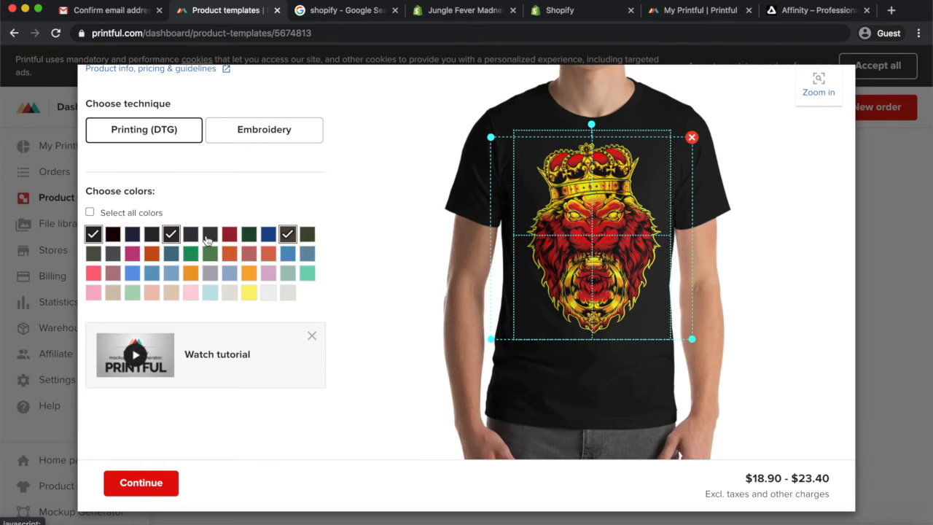
Preview the lion design on the Brown and Army colour mockups
scroll(438, 309, up, 2)
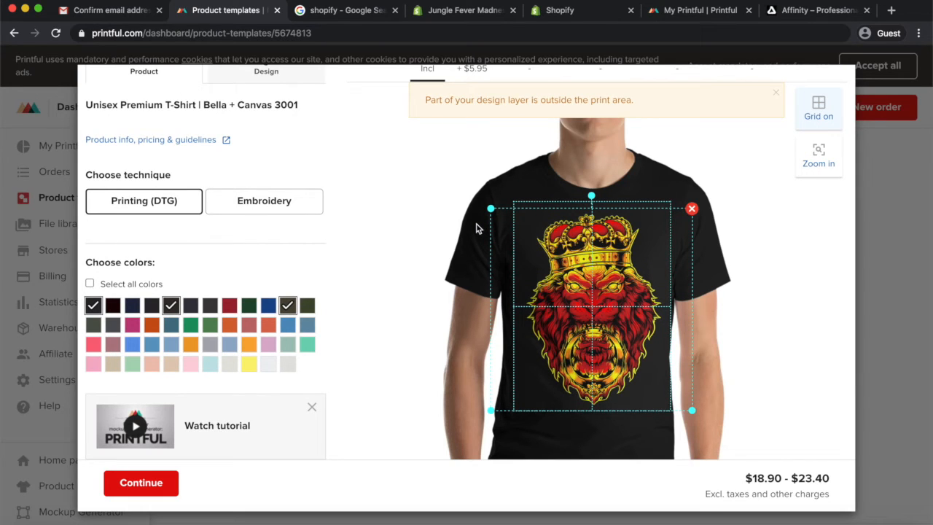
scroll(376, 303, down, 1)
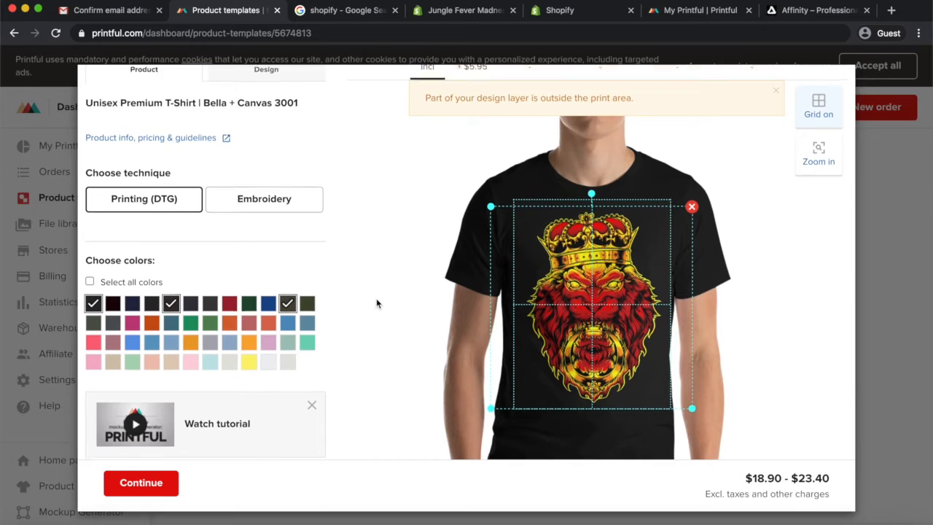
scroll(376, 304, down, 1)
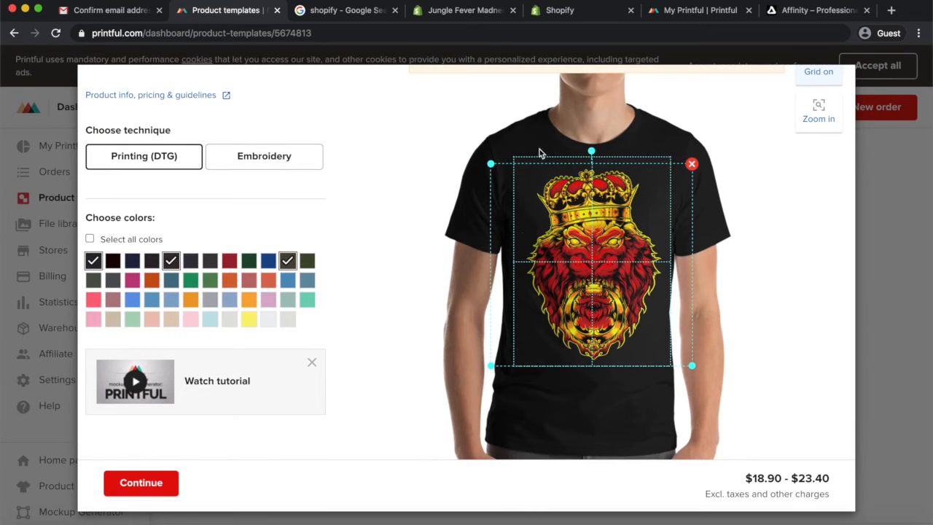
scroll(544, 385, down, 1)
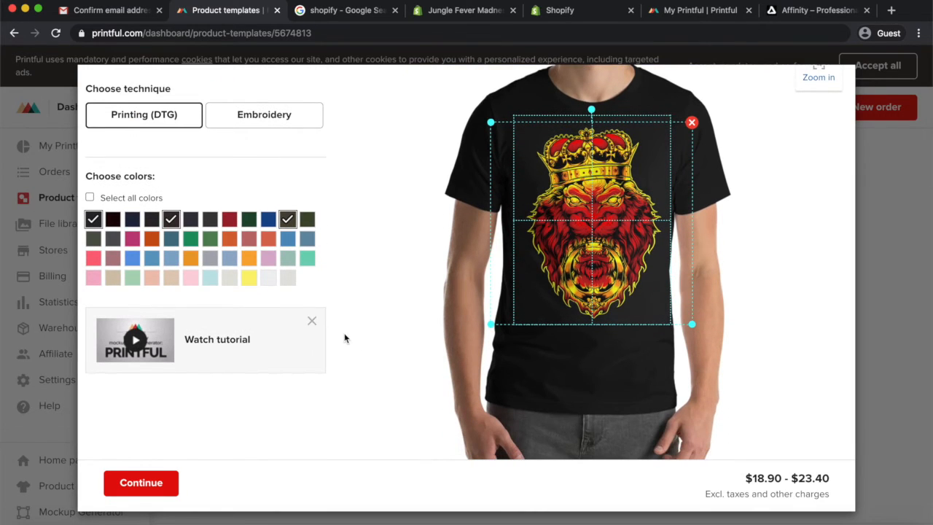
scroll(345, 338, down, 3)
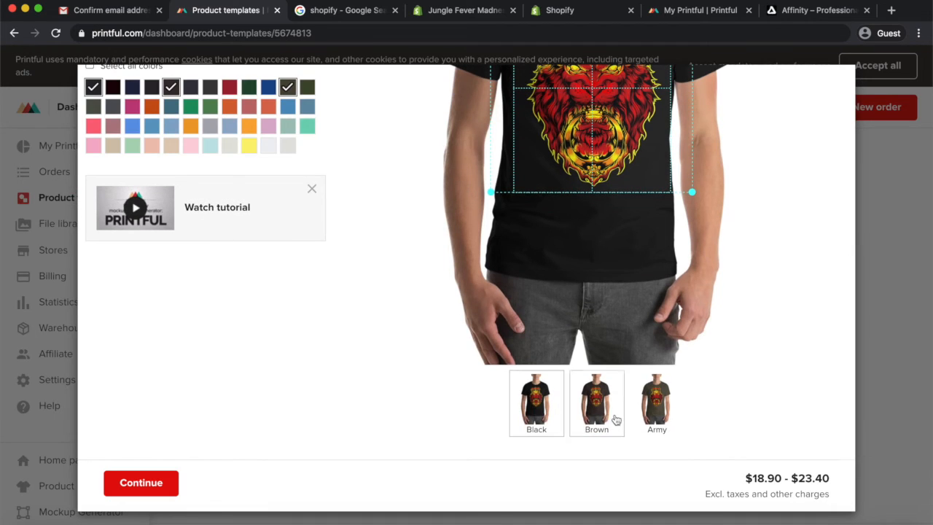
click(599, 412)
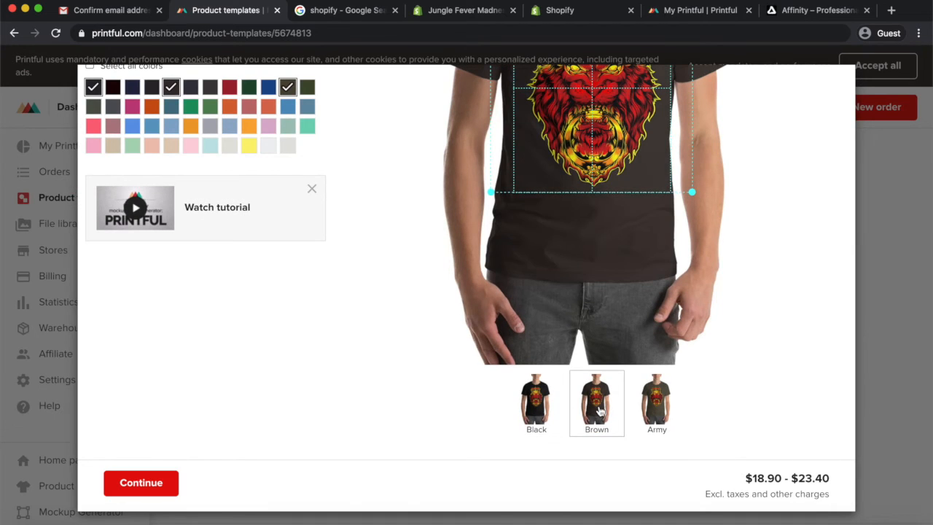
click(651, 414)
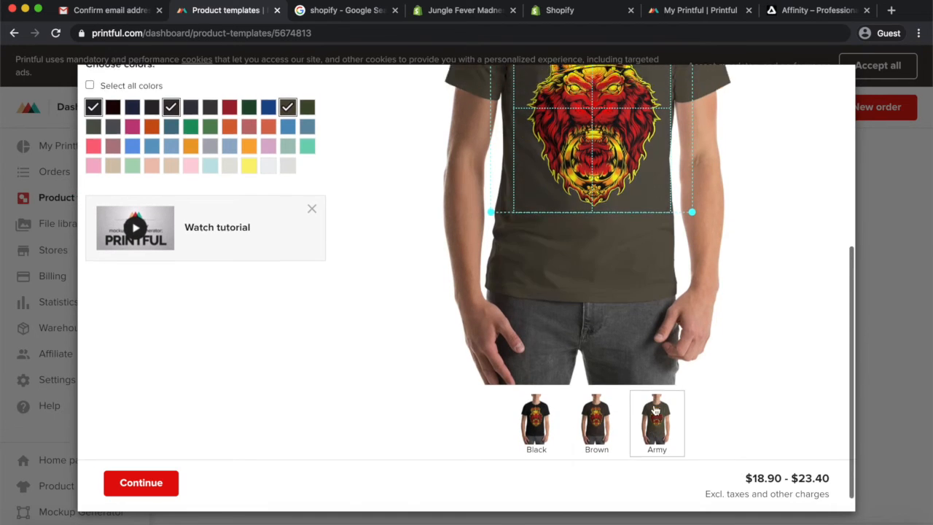
scroll(655, 412, up, 3)
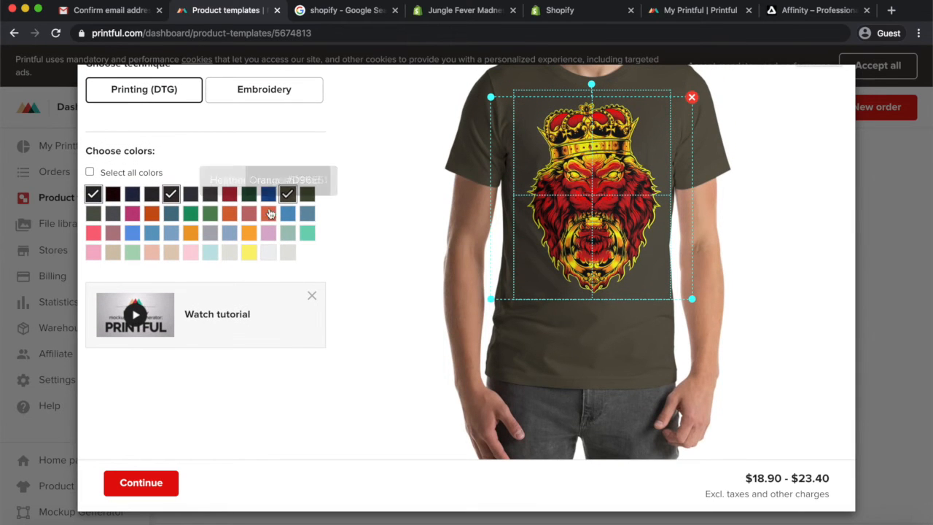
scroll(350, 222, up, 3)
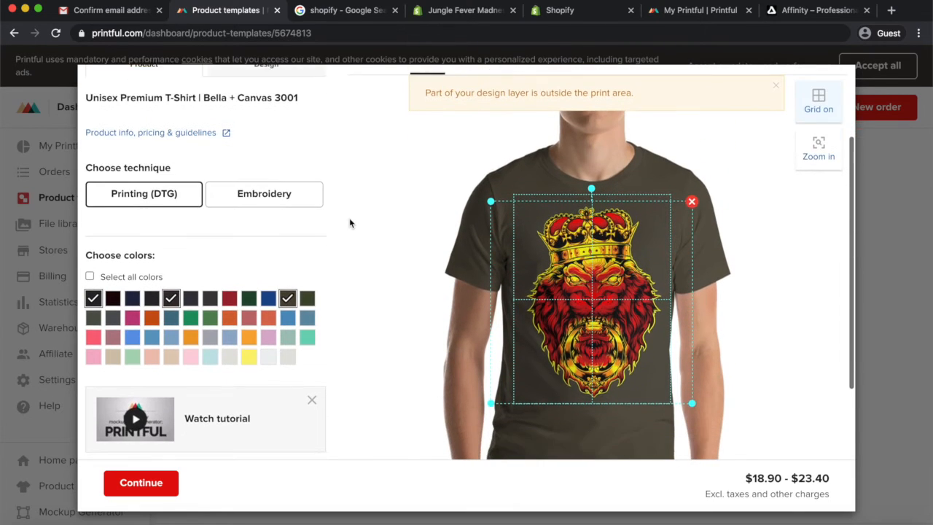
Start switching the technique to Embroidery and cancel the switch
scroll(349, 223, down, 3)
scroll(350, 222, up, 2)
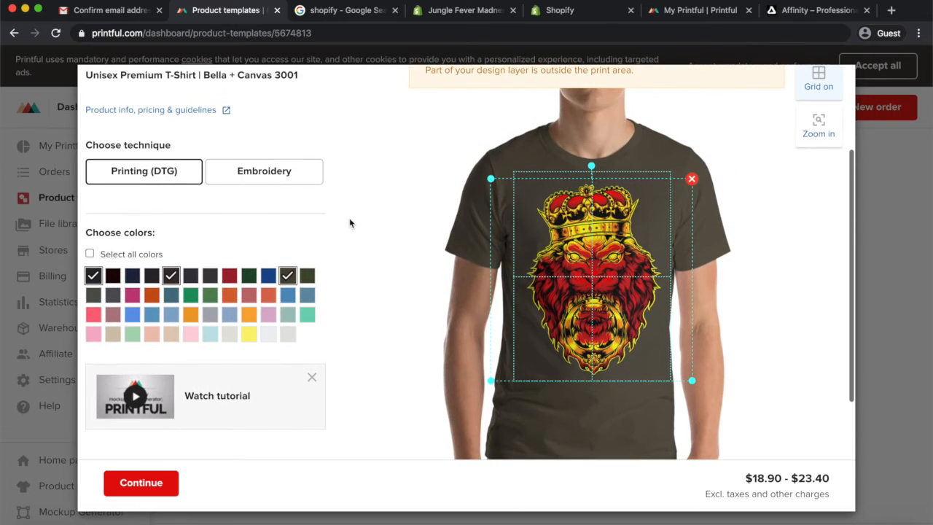
click(269, 173)
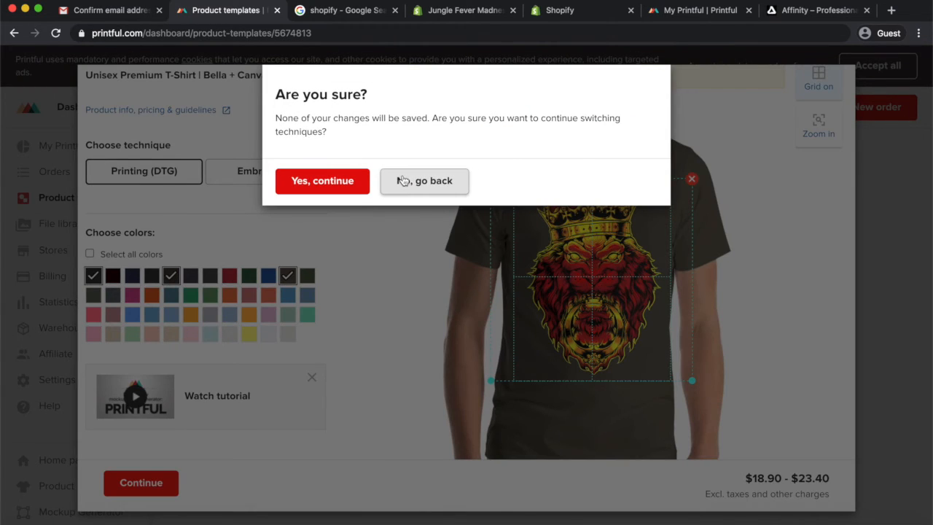
click(416, 188)
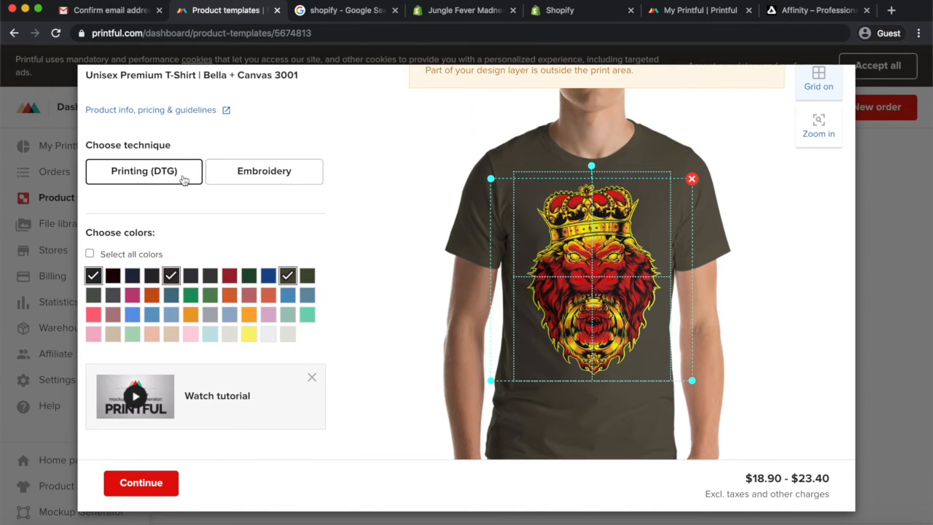
Continue from the design editor and save the product template
scroll(324, 255, down, 1)
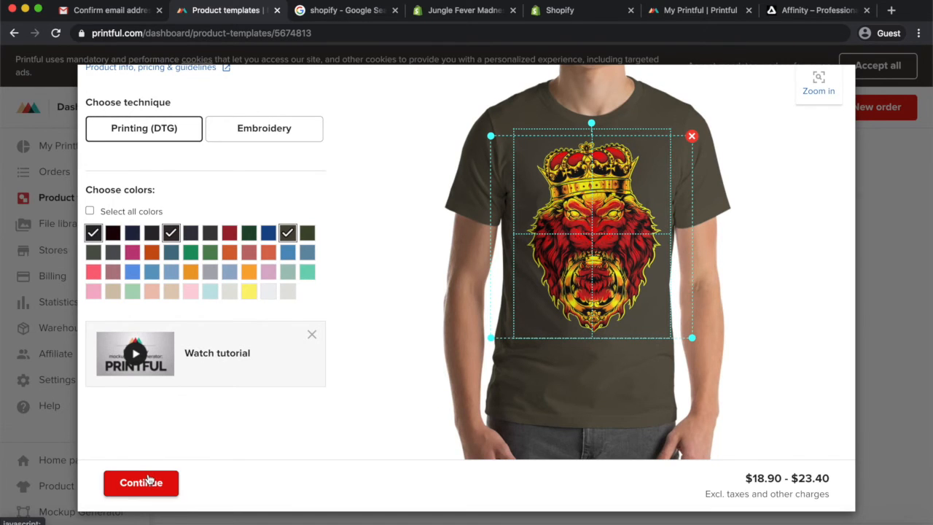
click(148, 481)
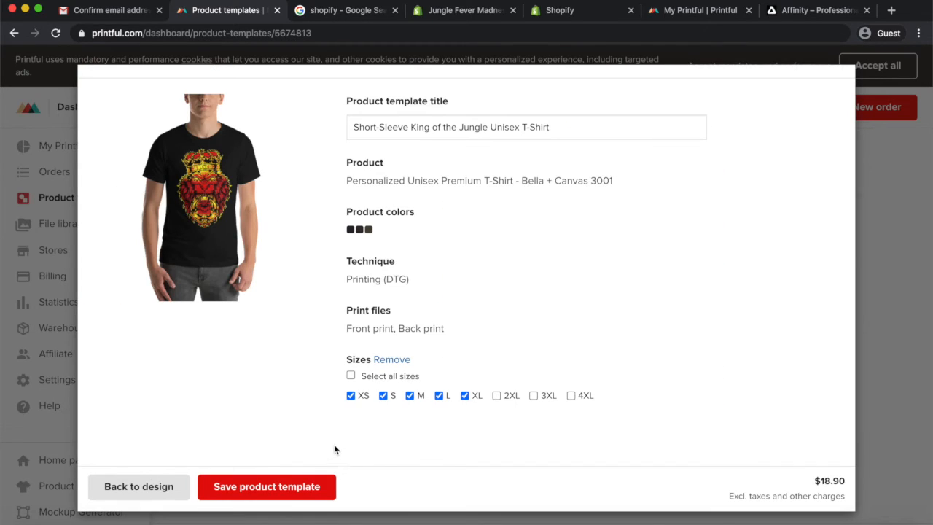
click(278, 488)
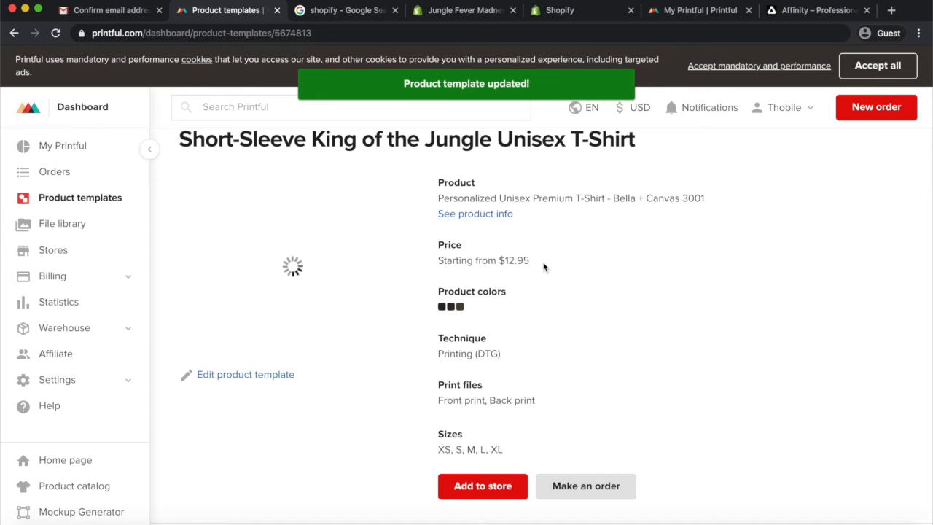
Start adding the template to the store, review its colours and sizes, and proceed to mockups
scroll(545, 215, down, 1)
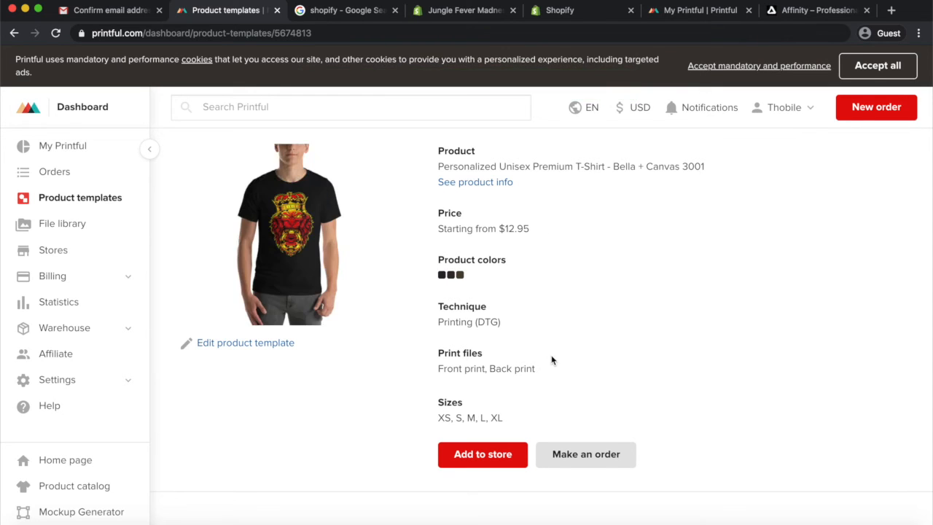
click(481, 455)
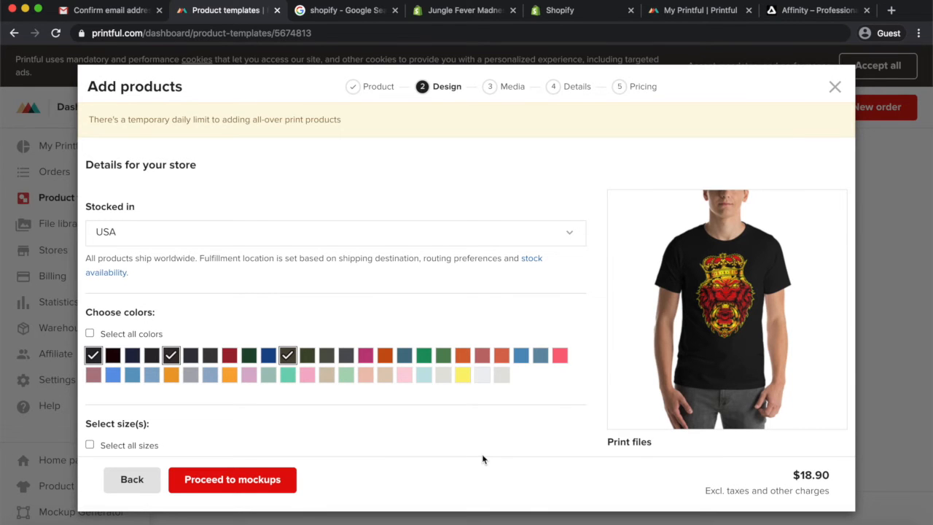
scroll(482, 456, down, 8)
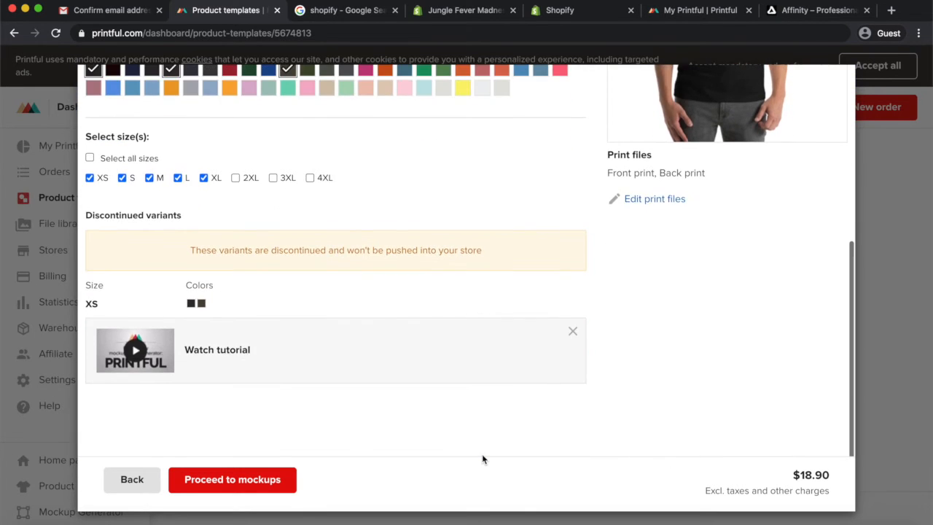
scroll(482, 456, up, 8)
scroll(482, 457, down, 5)
scroll(482, 459, down, 3)
scroll(358, 344, up, 8)
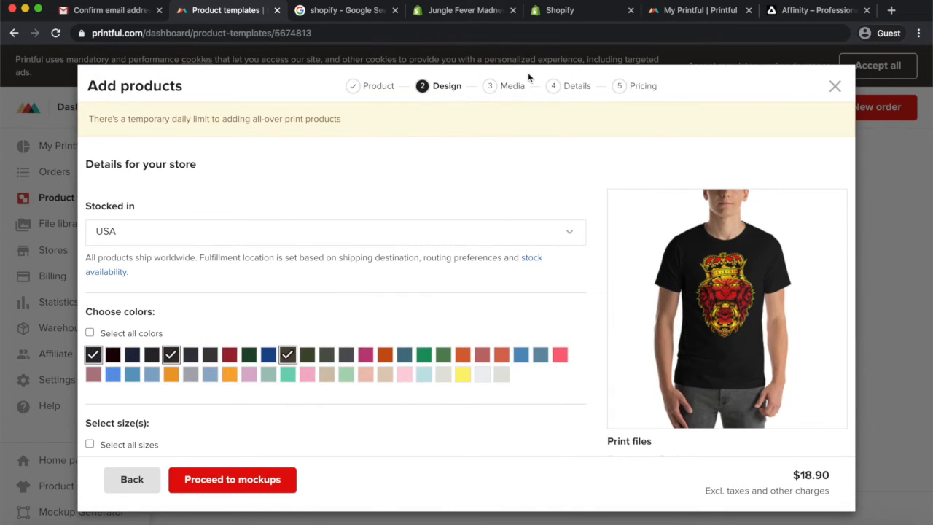
click(222, 481)
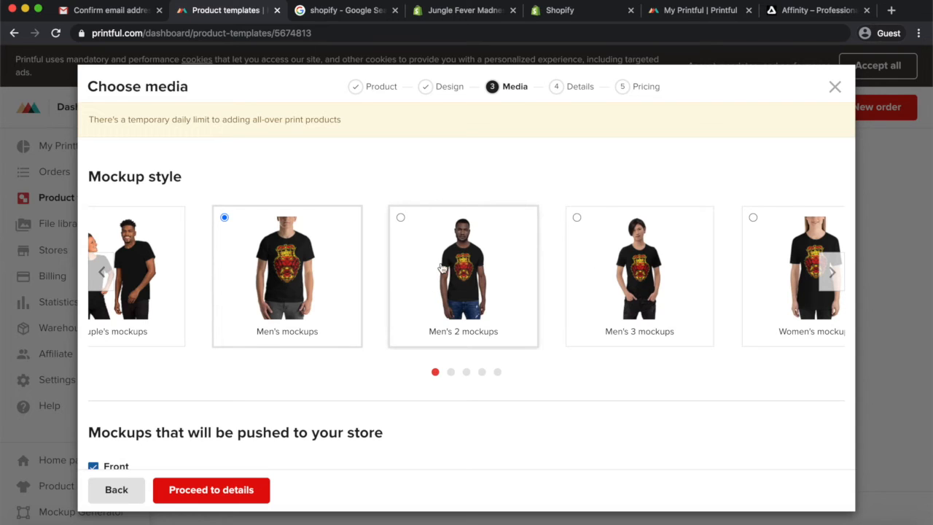
Choose the Men's 2 mockups style and browse the other mockup styles
click(416, 232)
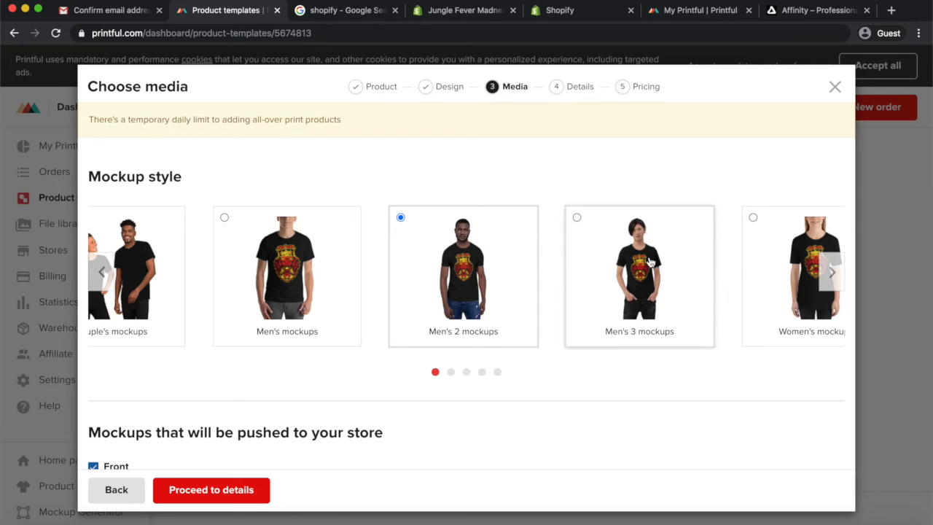
click(593, 231)
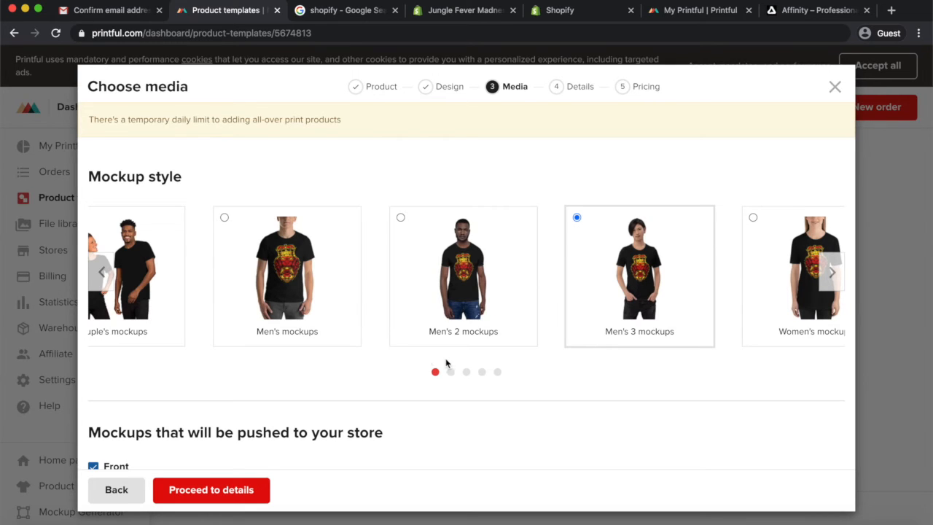
click(831, 275)
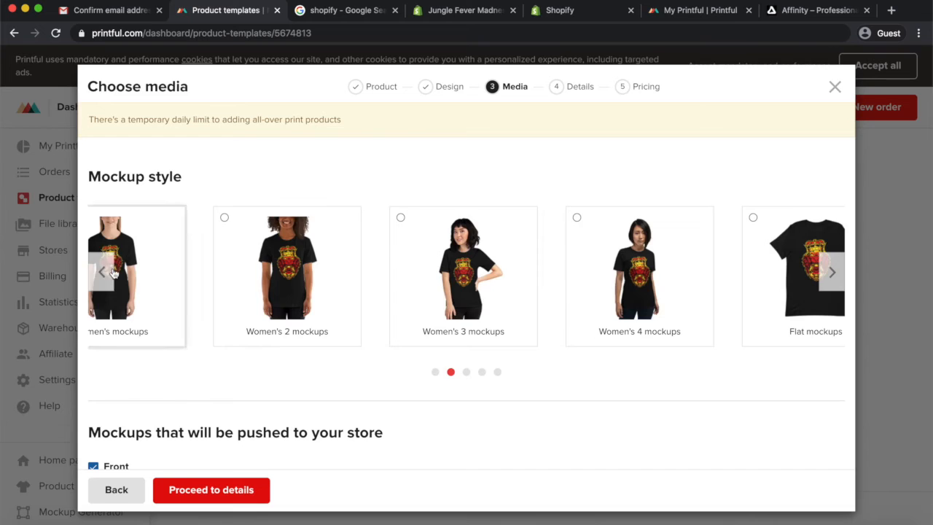
click(106, 272)
click(472, 274)
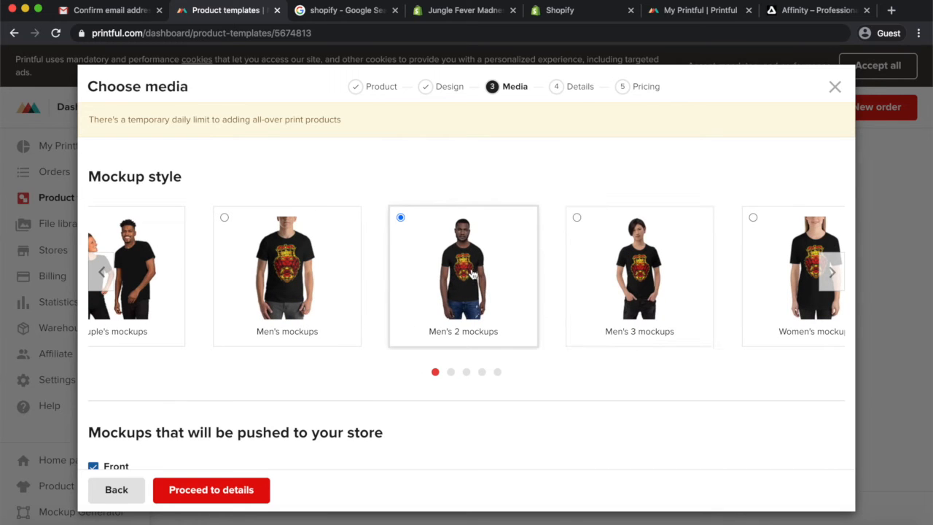
click(829, 271)
click(829, 271)
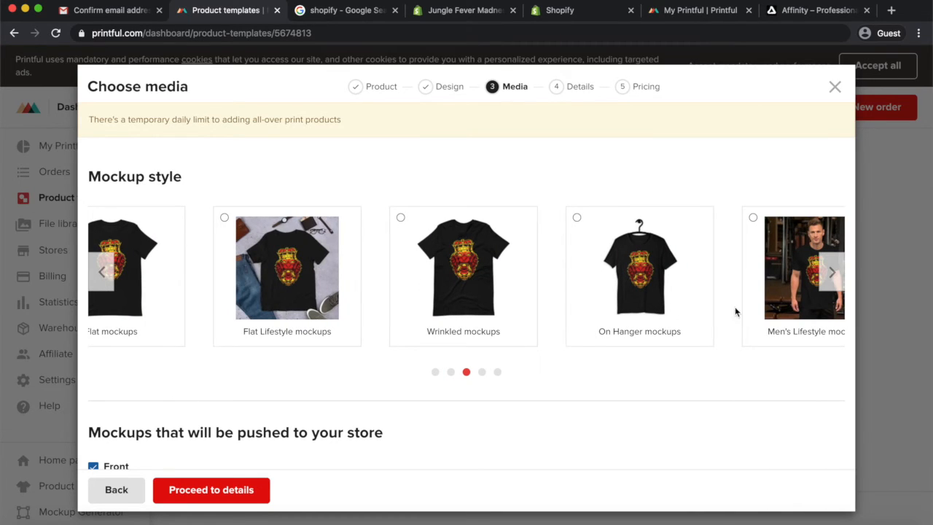
Switch the mockup style to Women's Lifestyle 2 mockups
click(836, 281)
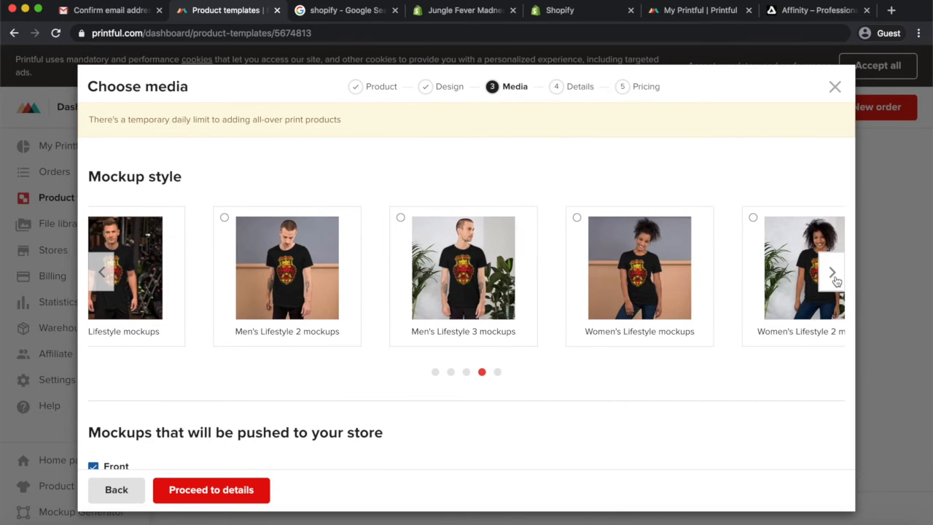
click(836, 280)
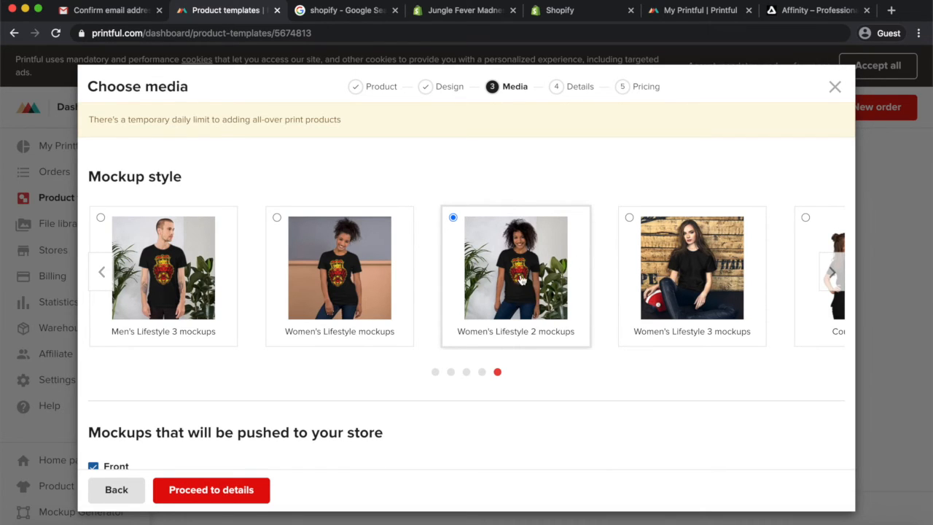
scroll(364, 380, down, 5)
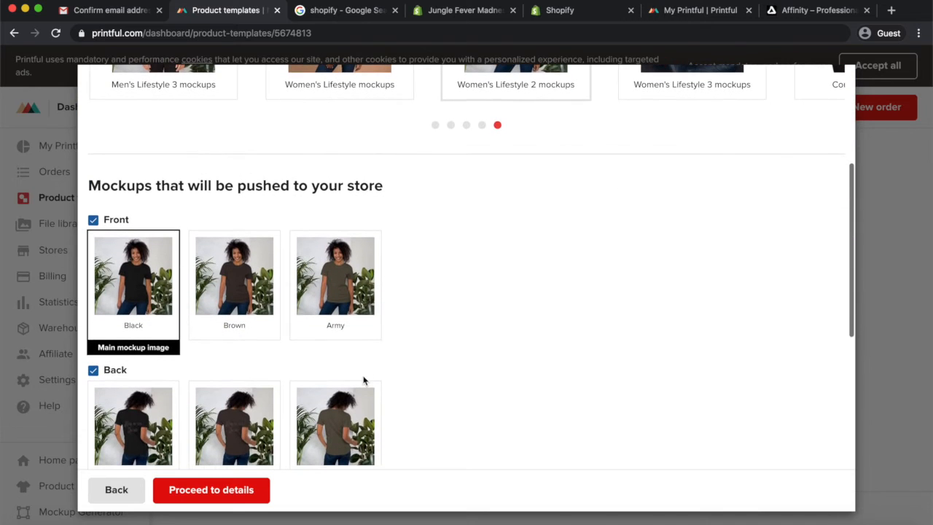
Make the Army front mockup the main mockup image
click(245, 269)
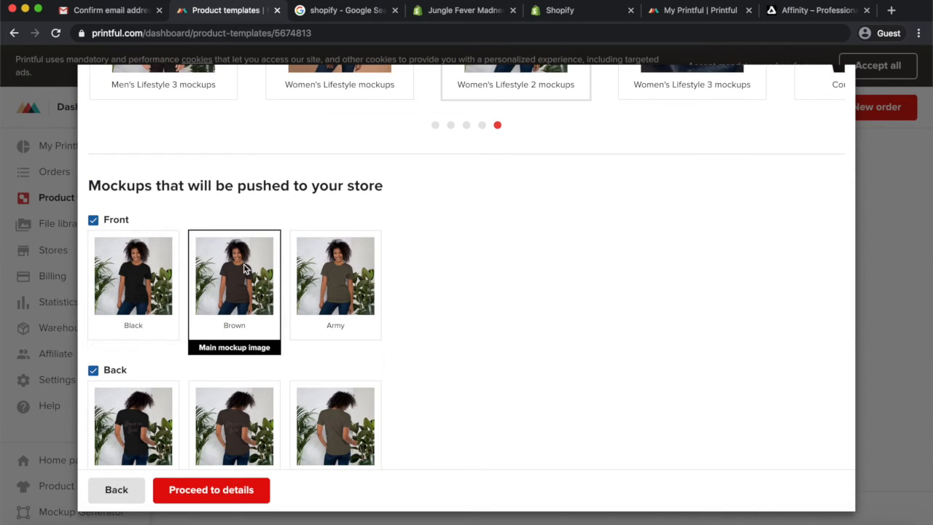
click(324, 268)
scroll(325, 270, down, 3)
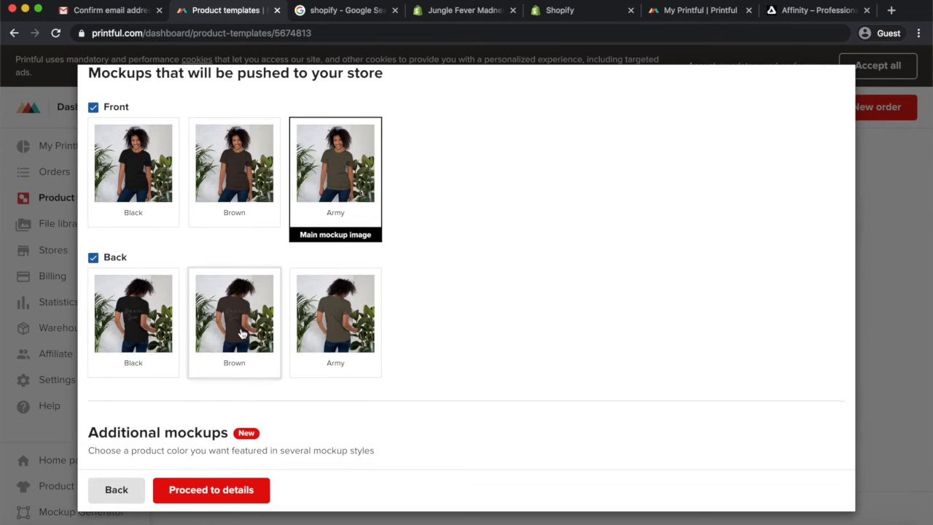
scroll(242, 333, down, 5)
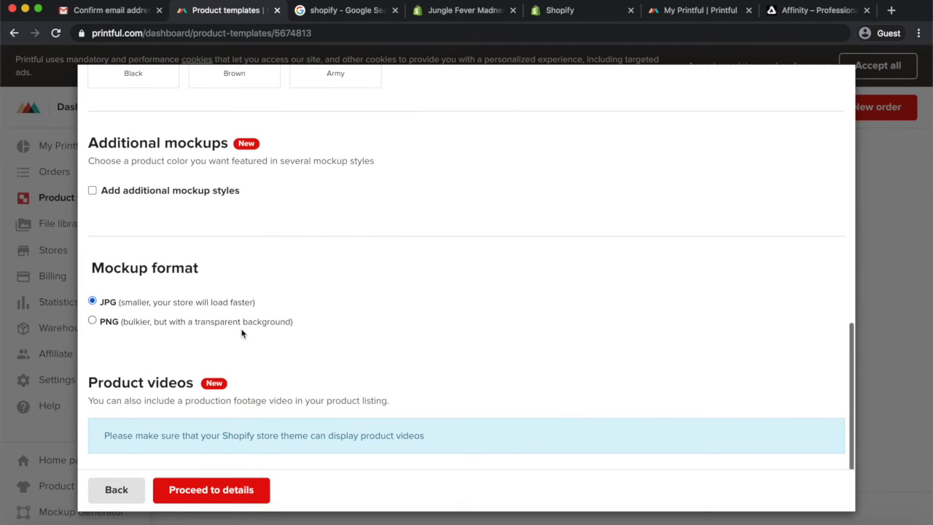
Add additional mockup styles, featuring the black colour in the Men's 2 mockups style
click(92, 192)
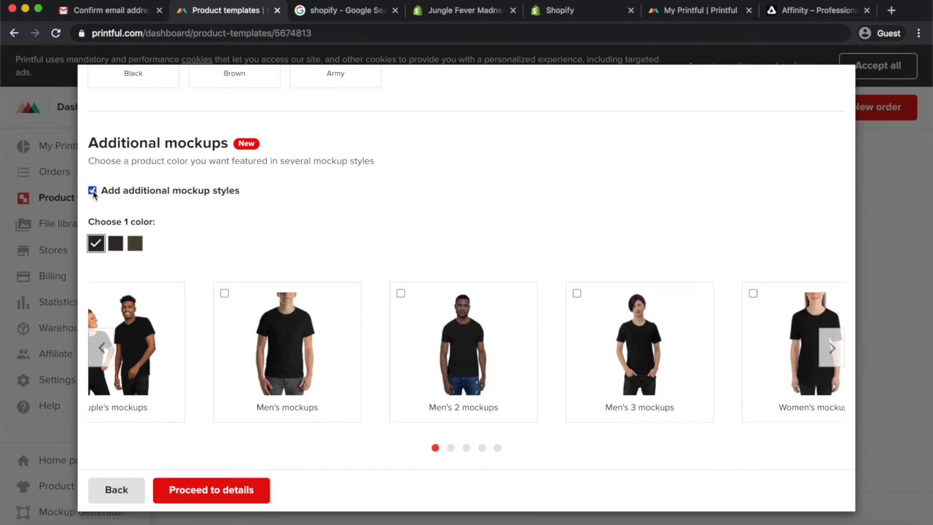
scroll(167, 313, down, 3)
scroll(167, 312, up, 2)
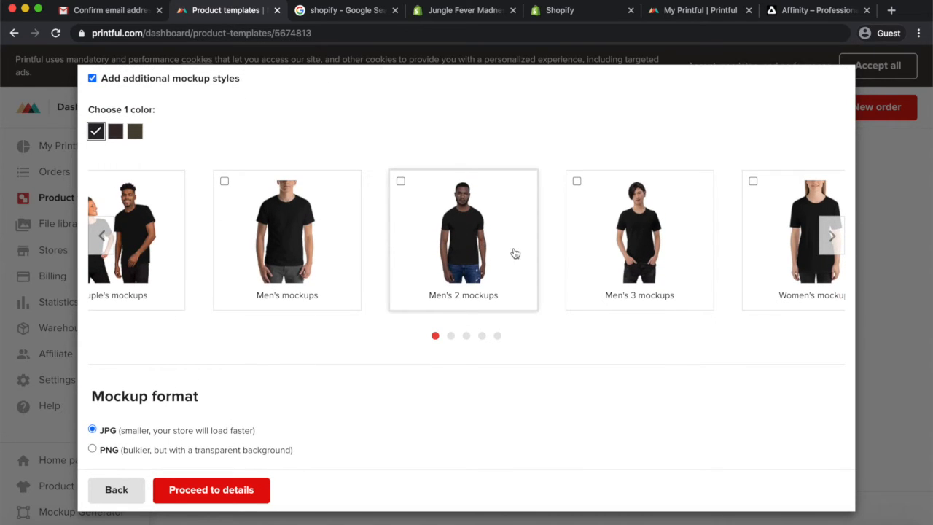
click(401, 181)
Add the Bella + Canvas 3001 Unisex T-shirt Women's Fit Video as the product video, previewing it, and proceed to details
scroll(315, 348, down, 3)
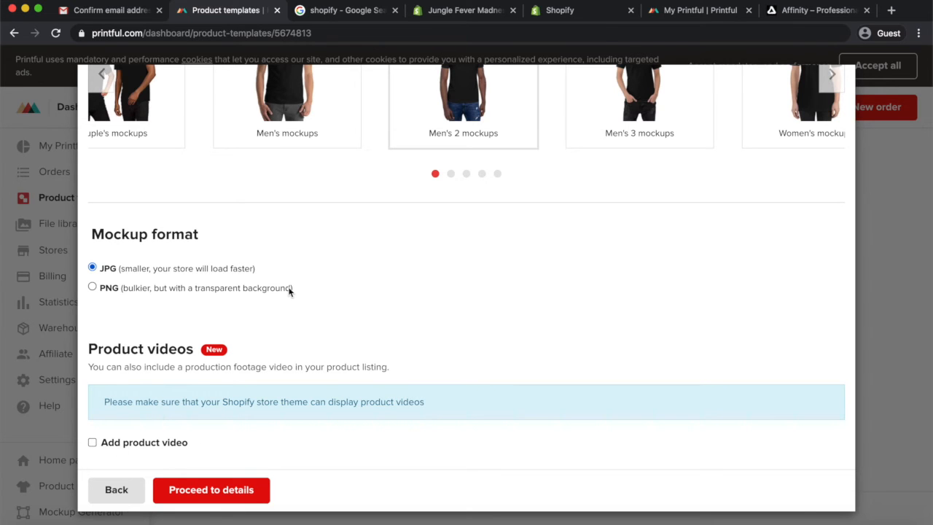
click(92, 442)
scroll(148, 423, down, 2)
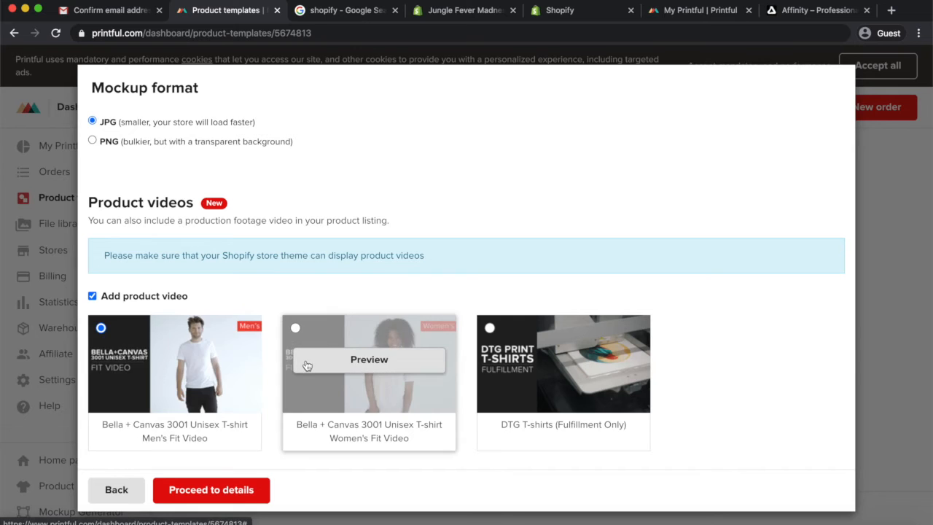
click(368, 357)
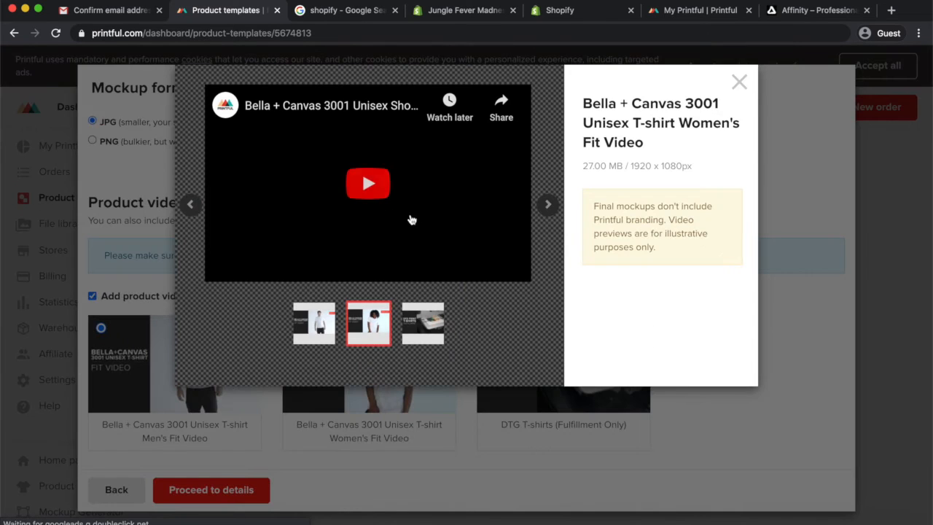
click(367, 182)
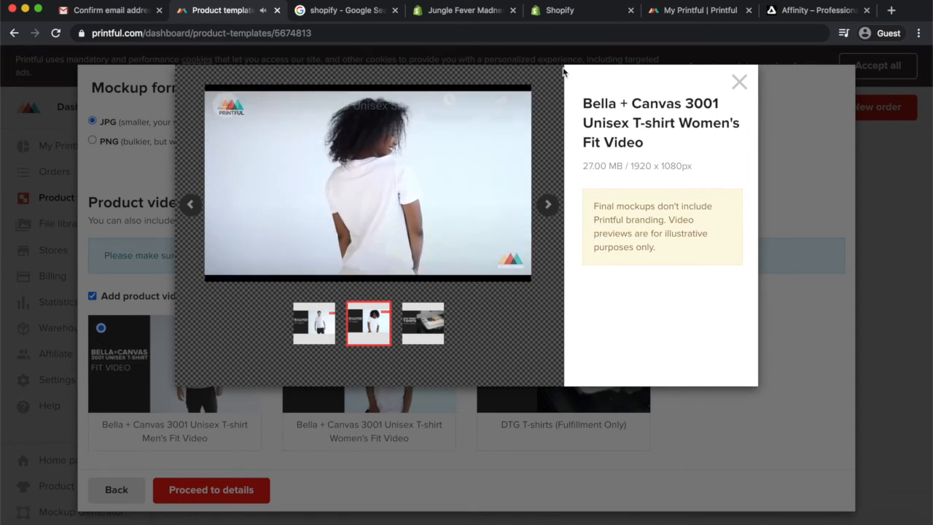
click(740, 82)
click(295, 327)
click(219, 490)
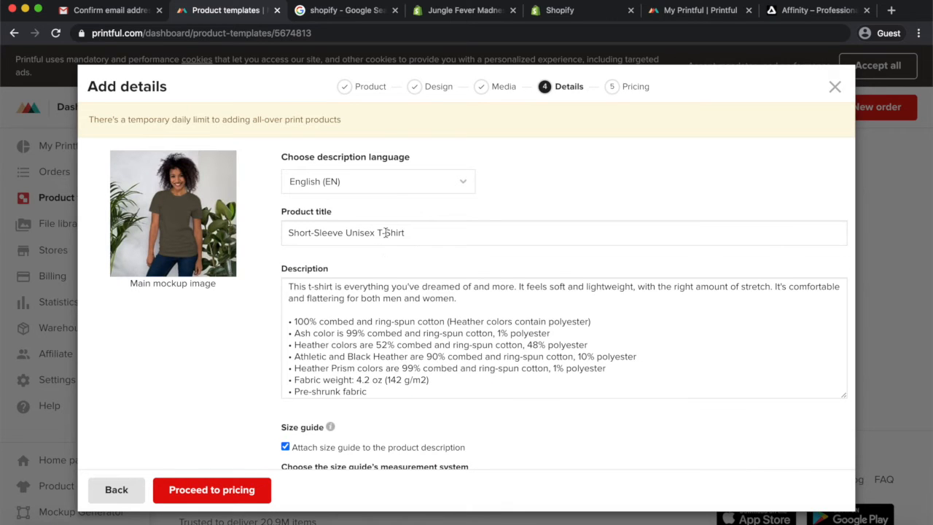
Rename the product title to Short-Sleeve King of the Jungle T-Shirt
click(405, 232)
drag(406, 232, 284, 236)
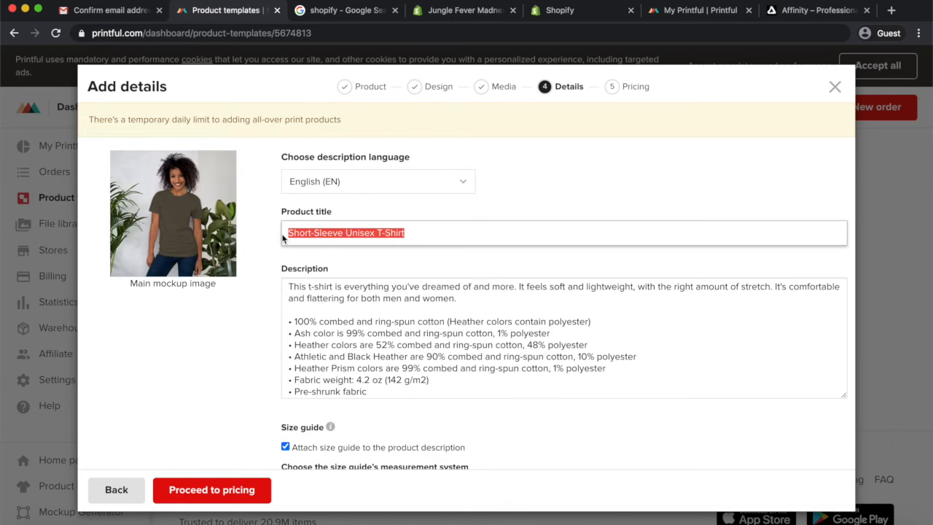
drag(376, 233, 347, 235)
text(King of the )
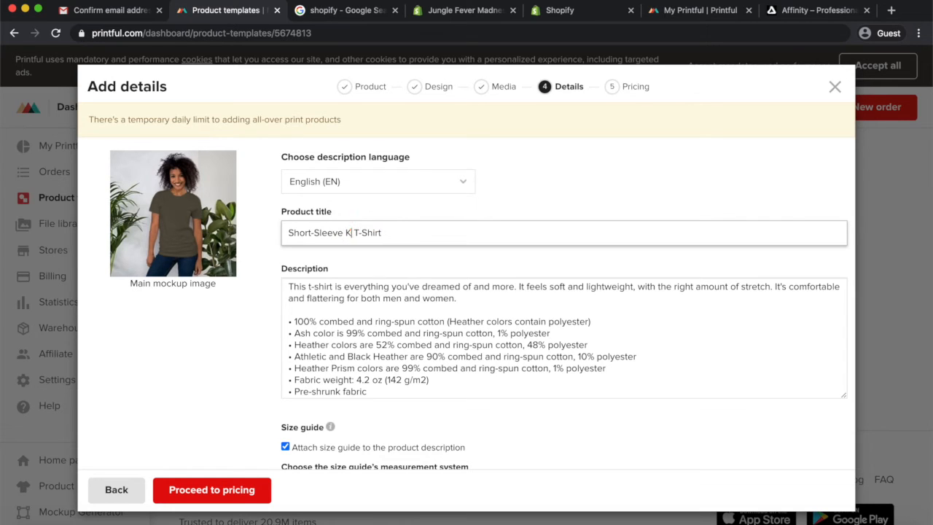
text(Jungle)
Add the tags tshirt and king of jungle
scroll(403, 275, down, 3)
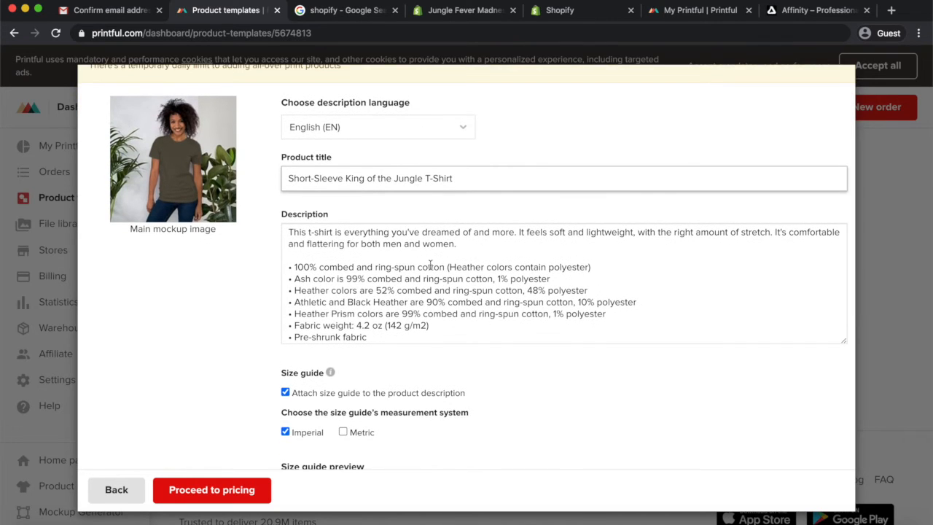
scroll(409, 285, down, 2)
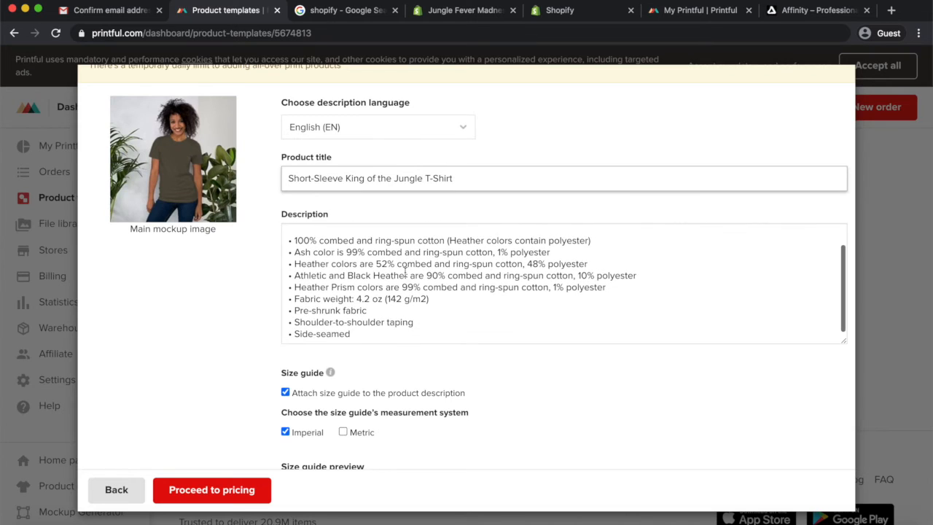
scroll(405, 273, down, 5)
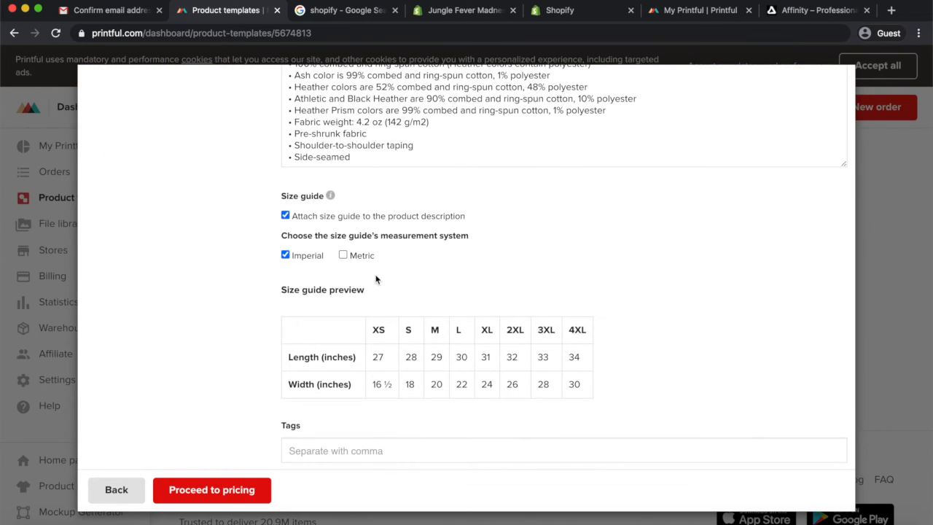
scroll(376, 277, down, 3)
scroll(394, 383, down, 2)
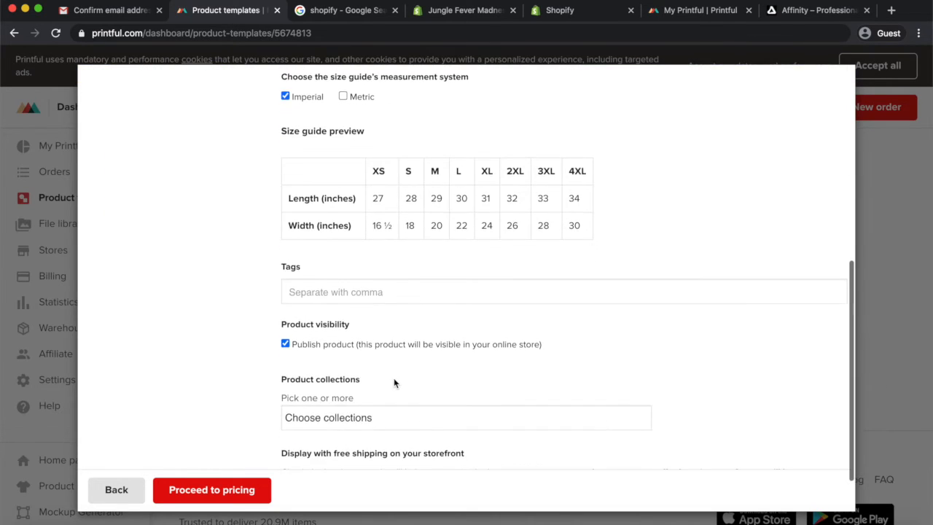
click(372, 293)
text(tshi)
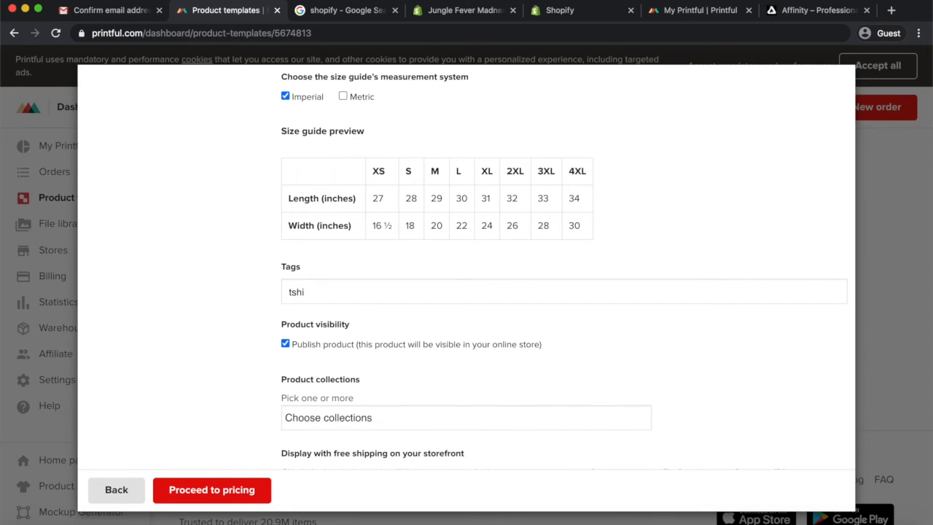
text(rt)
key(Return)
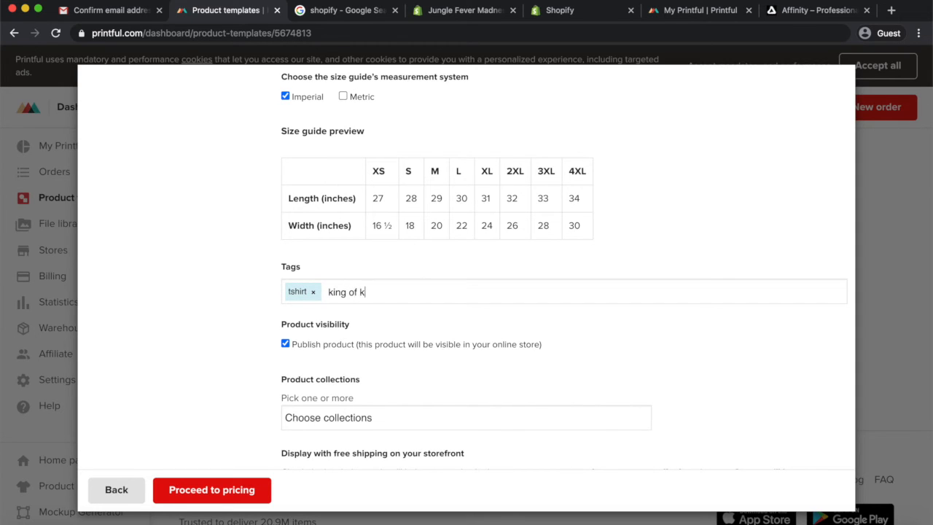
text(king of jungle)
key(Return)
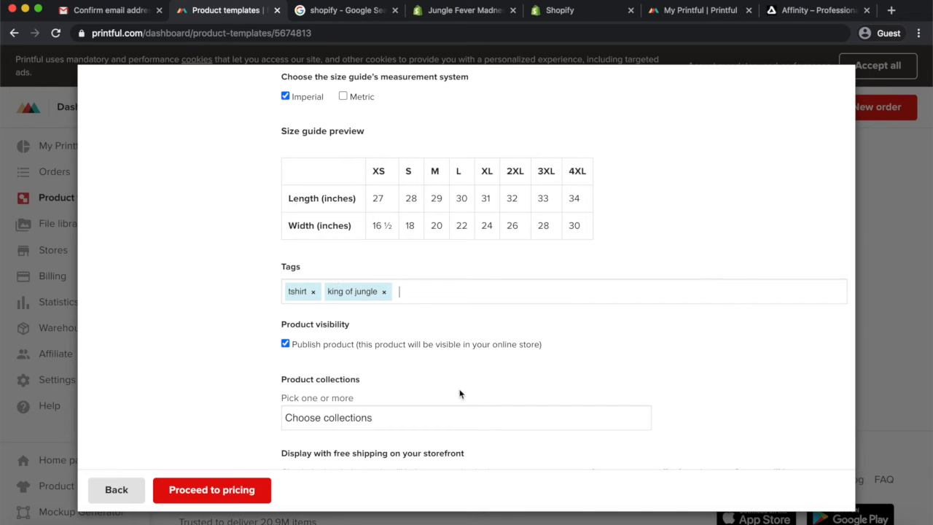
Add the product to the Home page collection
scroll(460, 395, down, 2)
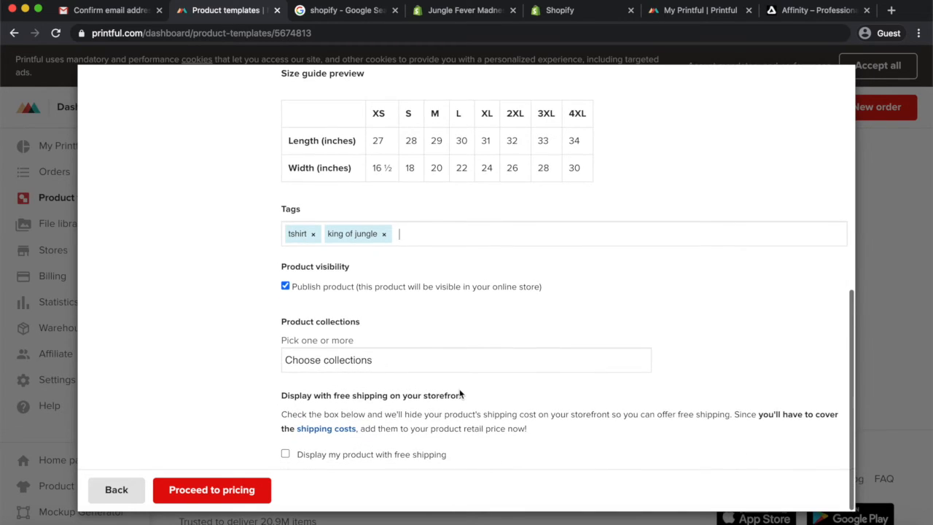
click(370, 365)
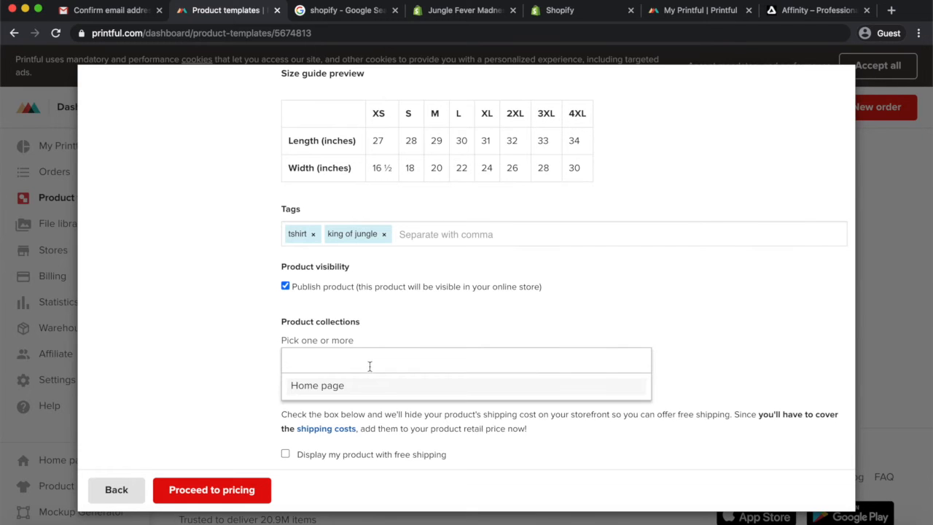
click(352, 387)
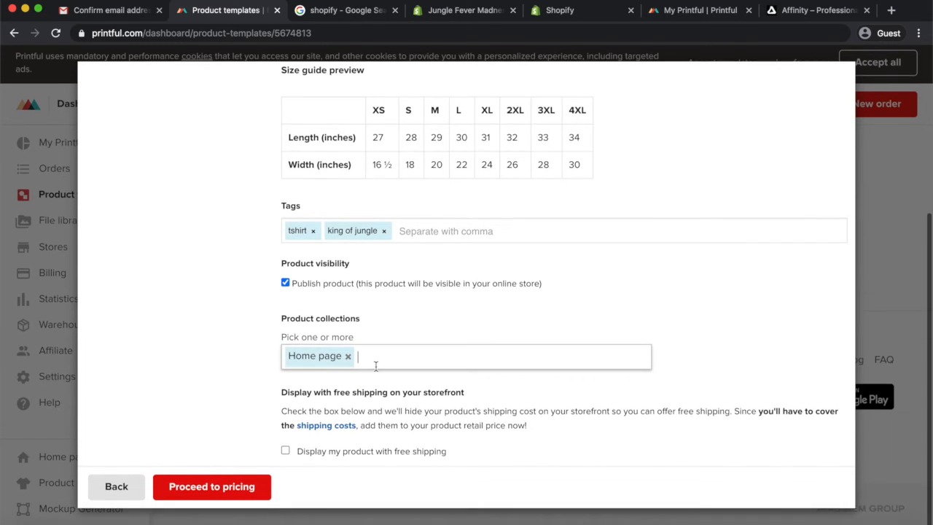
Enable displaying the product with free shipping and proceed to pricing
scroll(376, 367, up, 3)
scroll(376, 367, up, 5)
scroll(376, 367, down, 8)
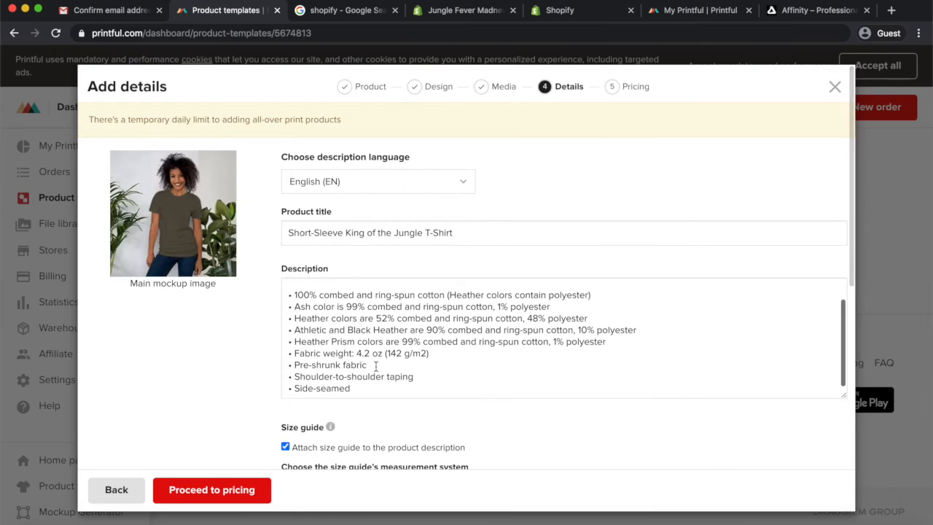
scroll(376, 371, down, 2)
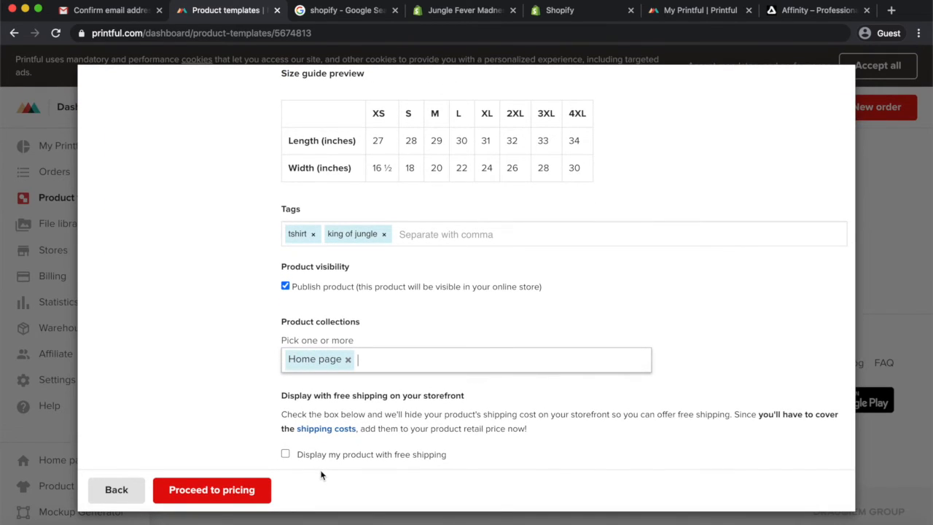
click(285, 454)
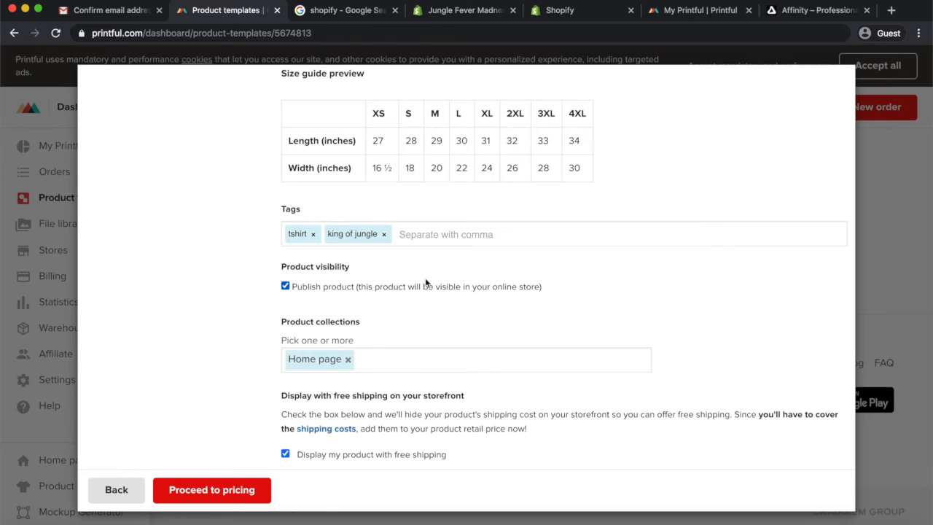
scroll(425, 283, up, 10)
scroll(646, 114, down, 2)
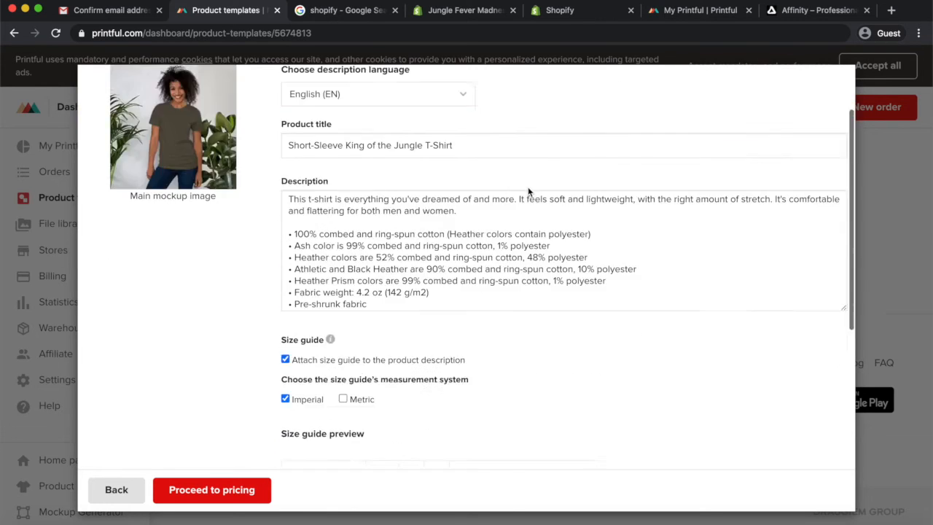
scroll(529, 191, down, 8)
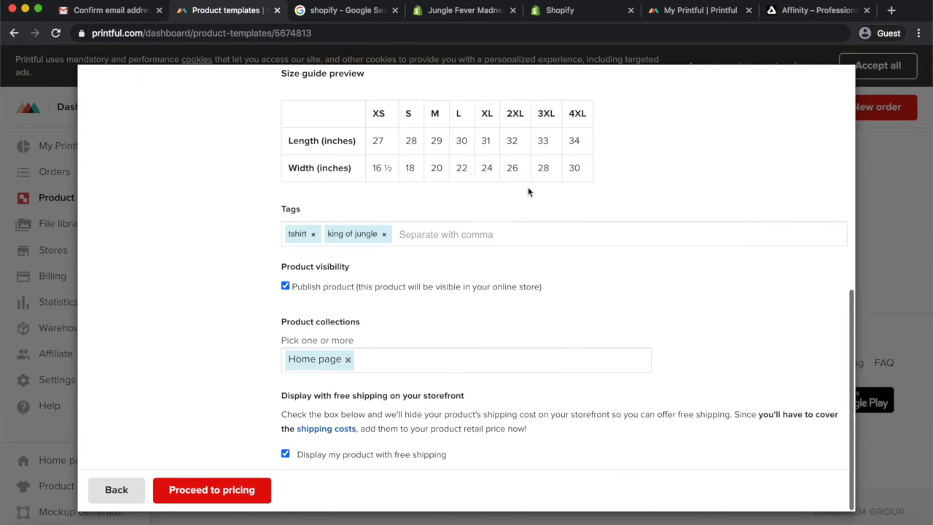
click(229, 495)
Review the Printful prices, retail prices and profit for each size
scroll(454, 402, down, 1)
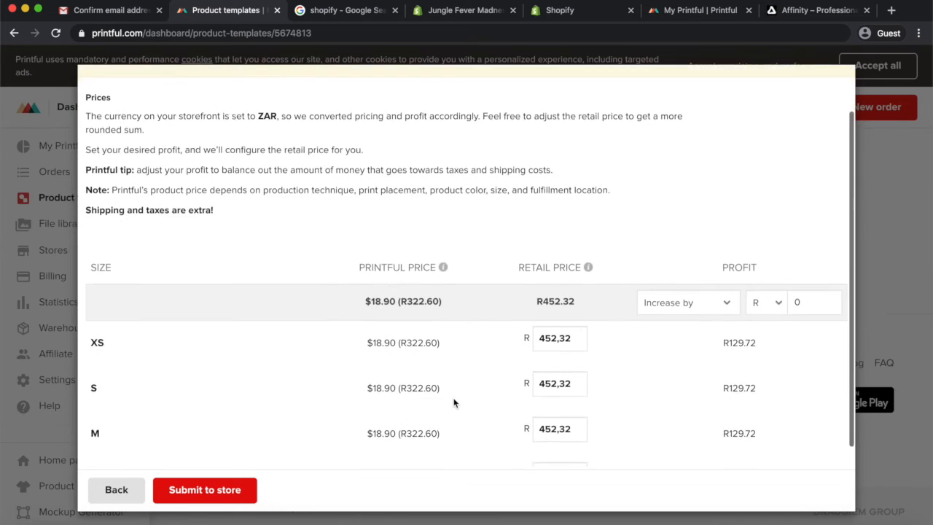
scroll(454, 402, down, 2)
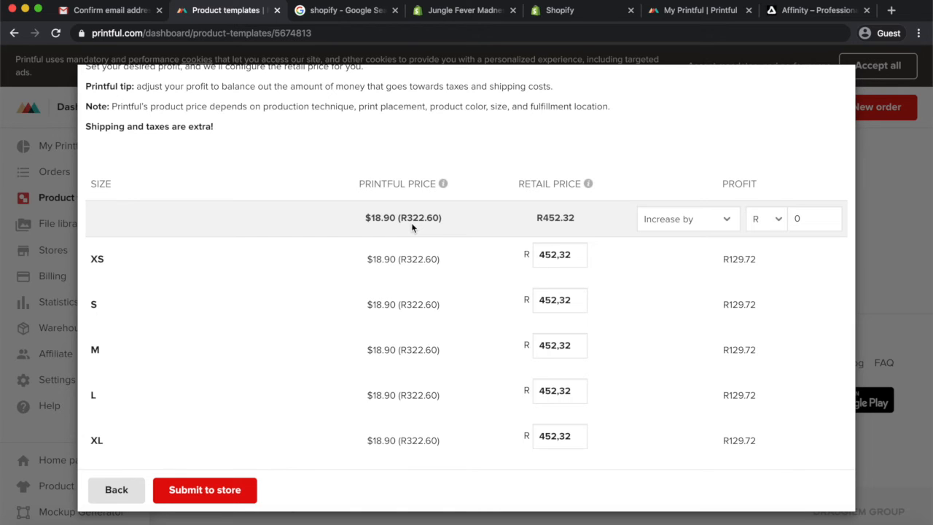
scroll(409, 342, down, 2)
scroll(409, 342, up, 1)
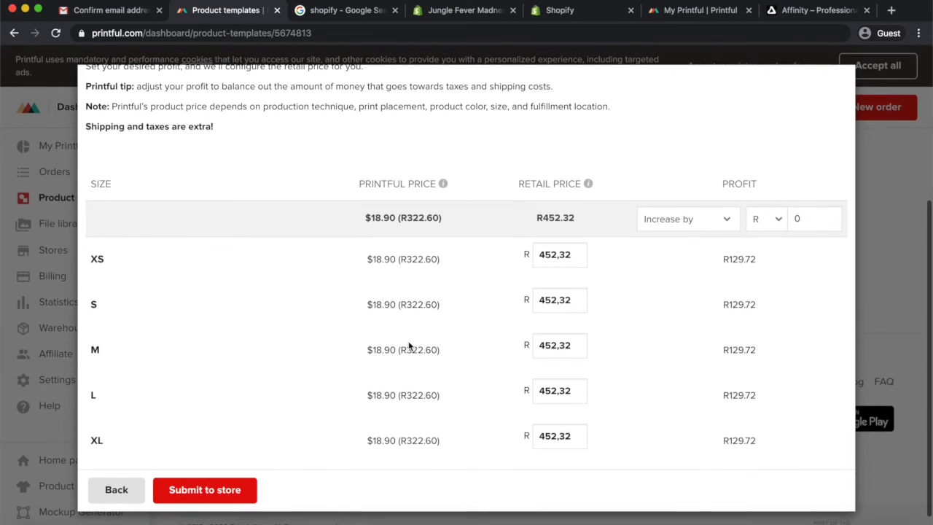
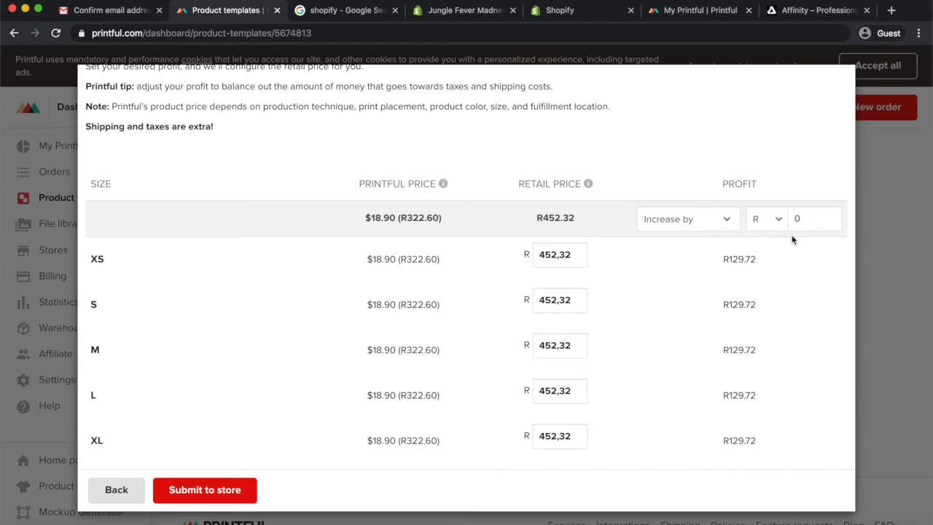
Submit the King of the Jungle T-shirt product template to the store
scroll(736, 266, down, 1)
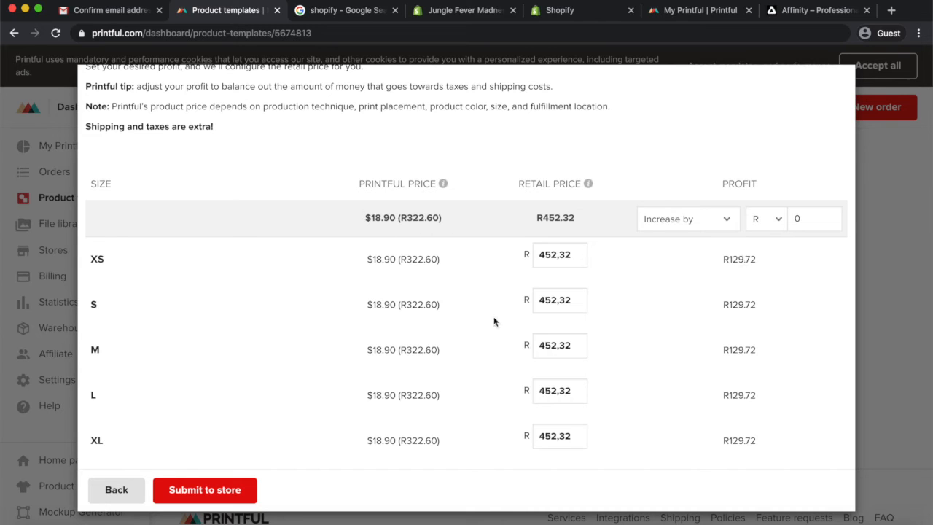
click(197, 495)
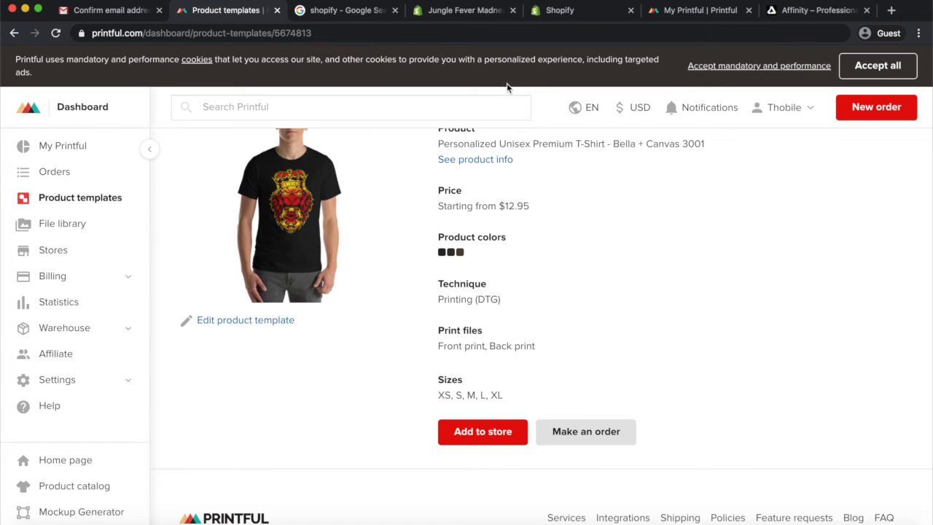
Switch to the Jungle Fever Madness store admin, reload it, and open the Short-Sleeve King of the Jungle T-Shirt product
click(555, 12)
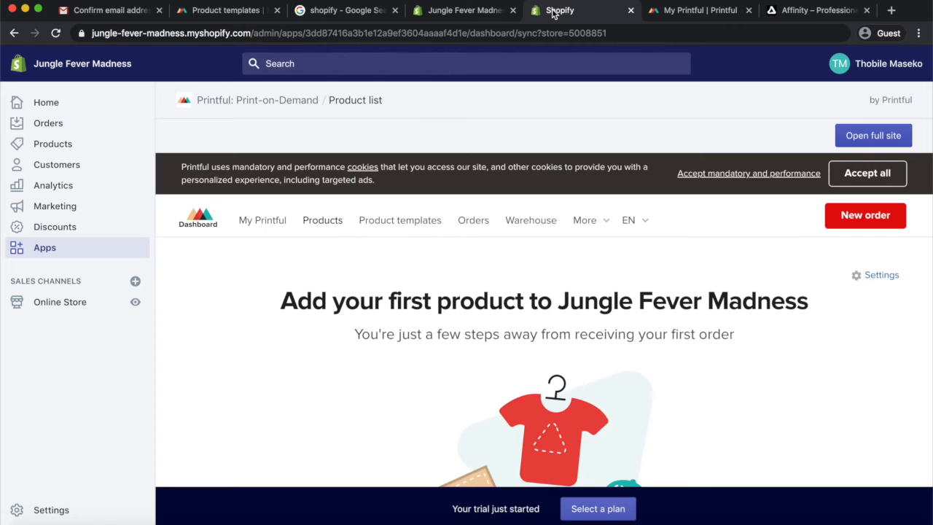
click(464, 13)
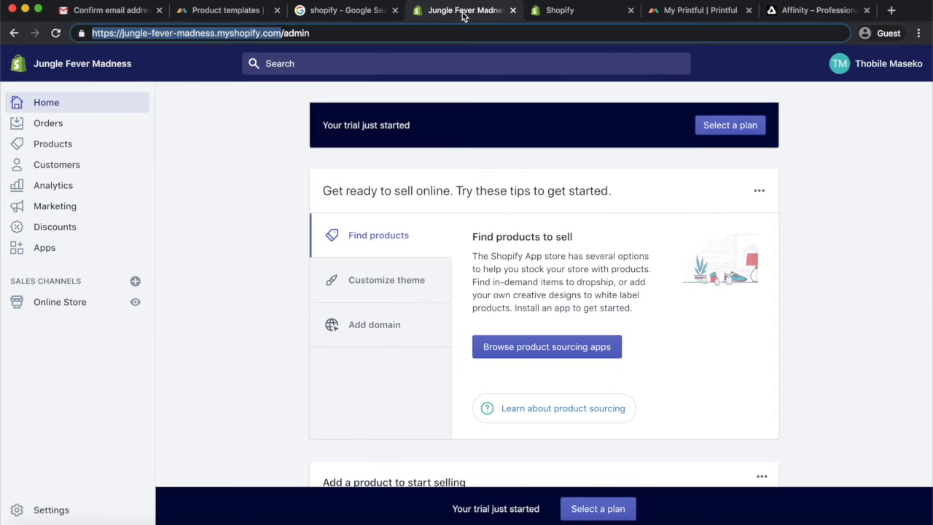
click(56, 34)
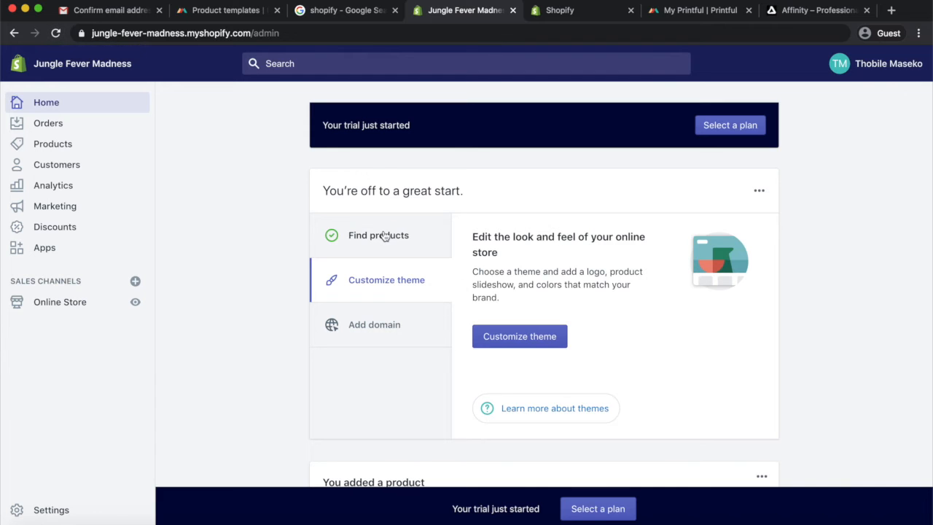
click(68, 148)
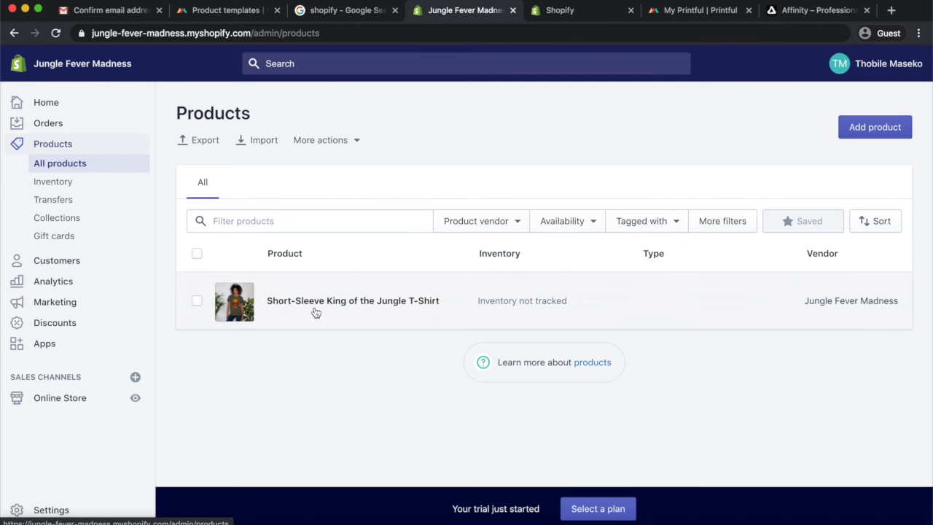
click(344, 304)
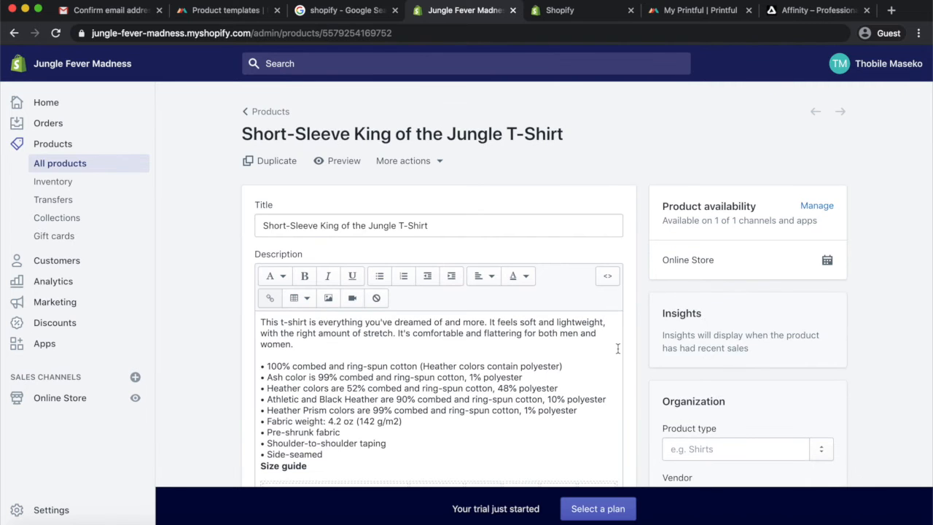
Review the product's description, media, variant colours, sizes and prices, collection and tags
scroll(618, 349, down, 3)
scroll(618, 349, down, 6)
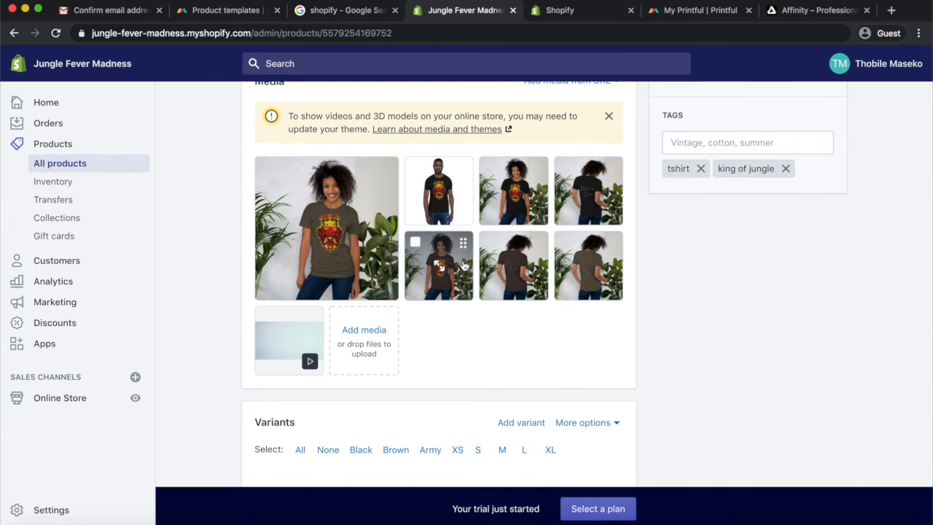
scroll(459, 263, down, 3)
scroll(463, 266, down, 6)
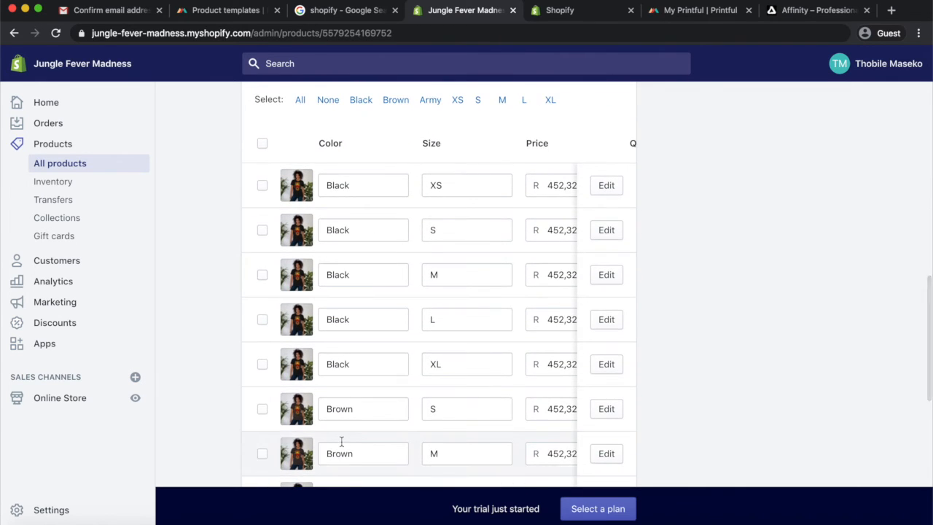
scroll(341, 443, down, 3)
scroll(341, 442, down, 3)
scroll(336, 382, up, 7)
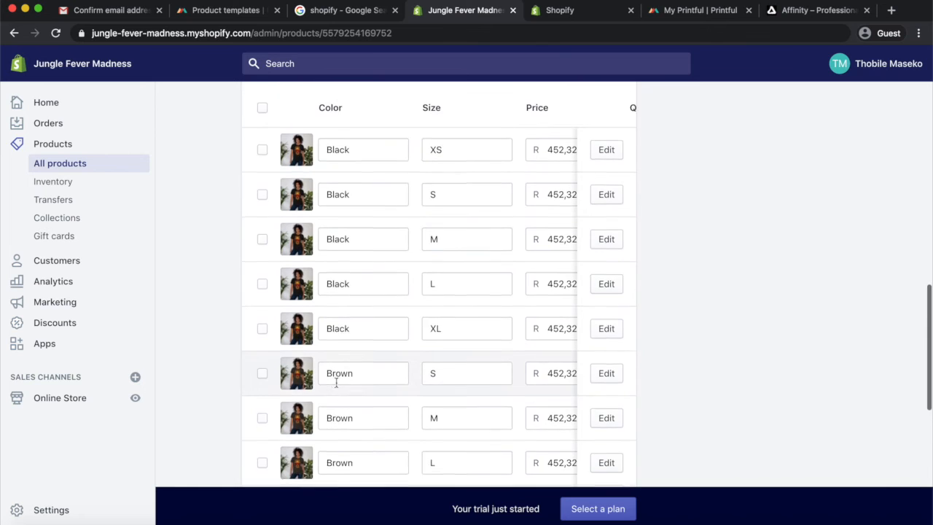
scroll(338, 386, down, 10)
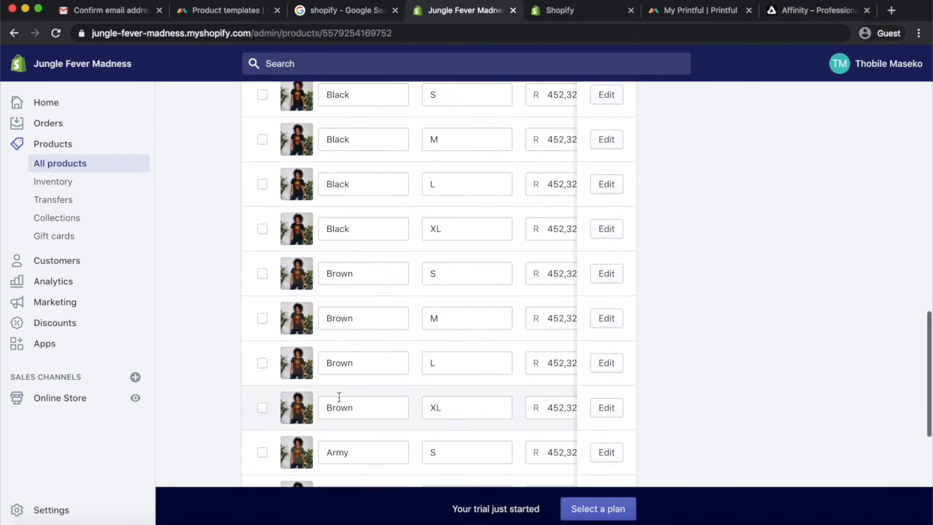
scroll(338, 397, down, 1)
scroll(340, 387, up, 7)
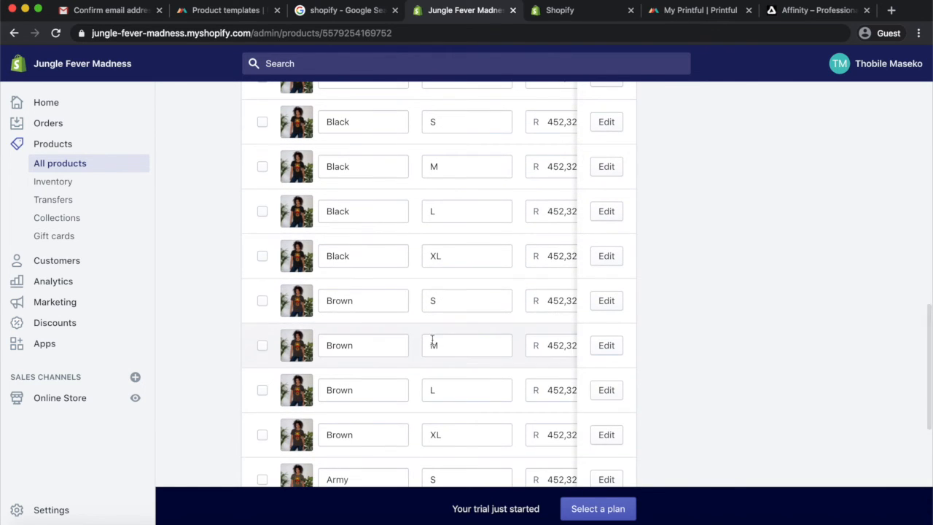
scroll(536, 295, down, 9)
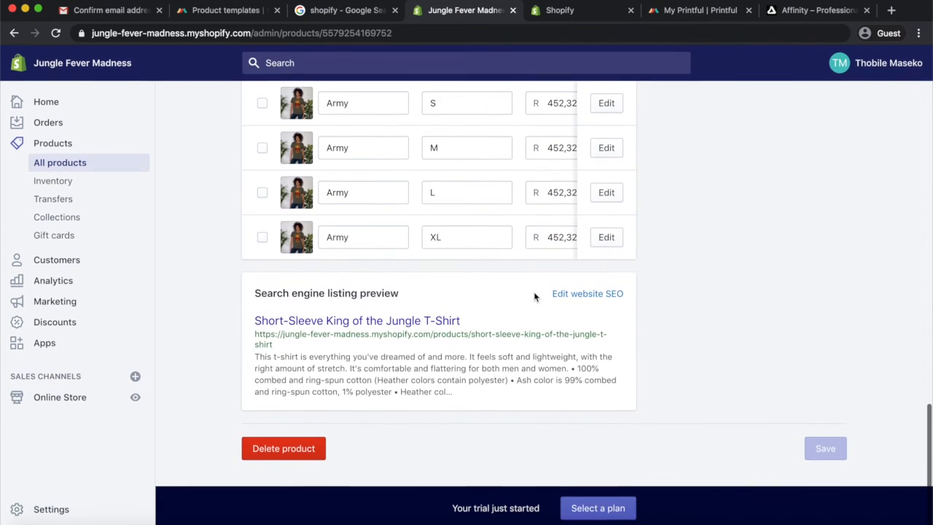
scroll(537, 295, up, 12)
scroll(534, 295, down, 9)
scroll(535, 297, up, 8)
scroll(534, 296, up, 10)
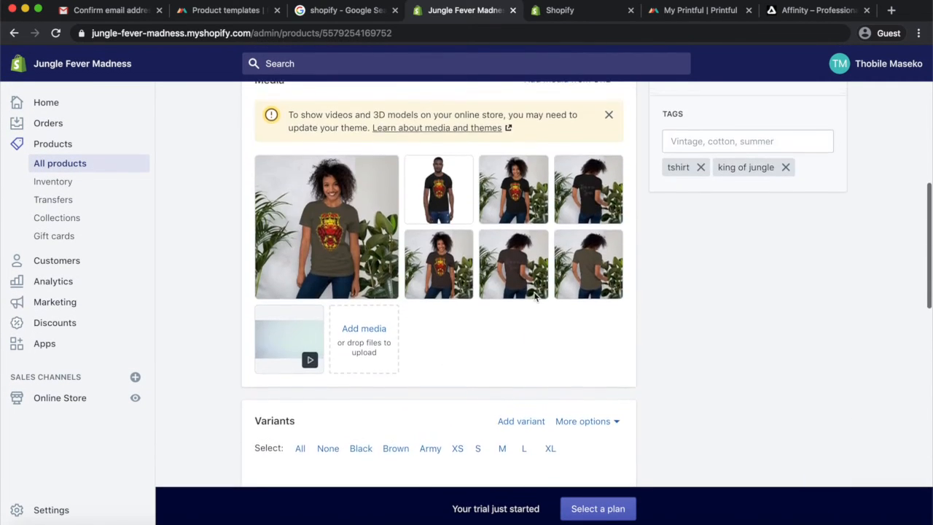
scroll(535, 296, down, 3)
scroll(534, 295, up, 2)
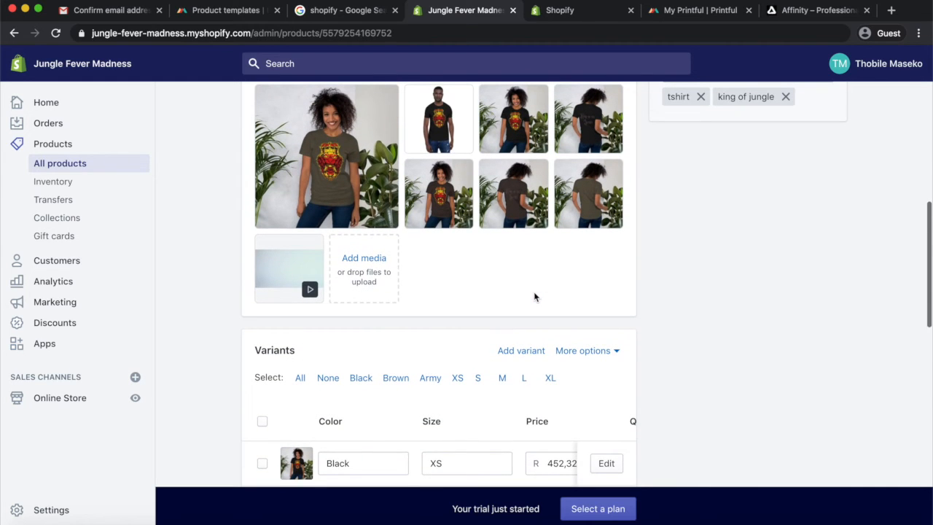
mouse_move(310, 293)
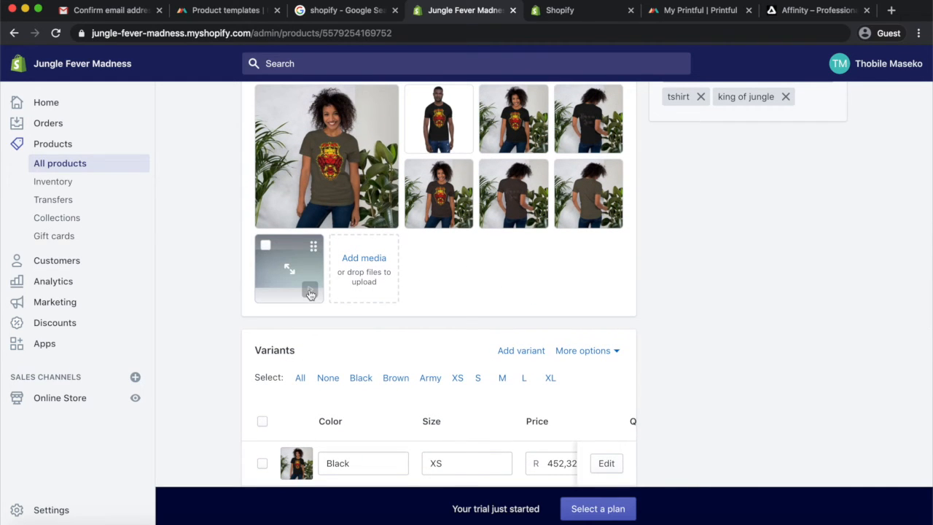
scroll(482, 263, up, 4)
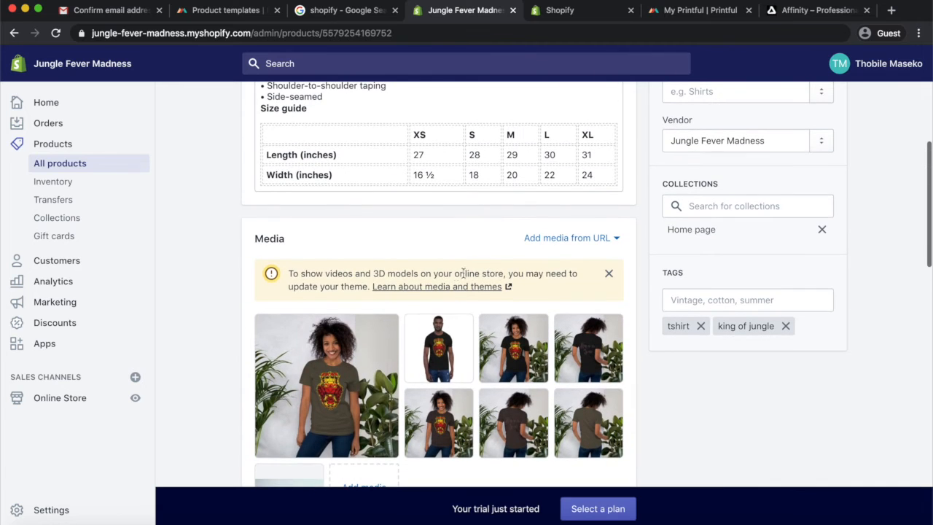
scroll(443, 294, up, 5)
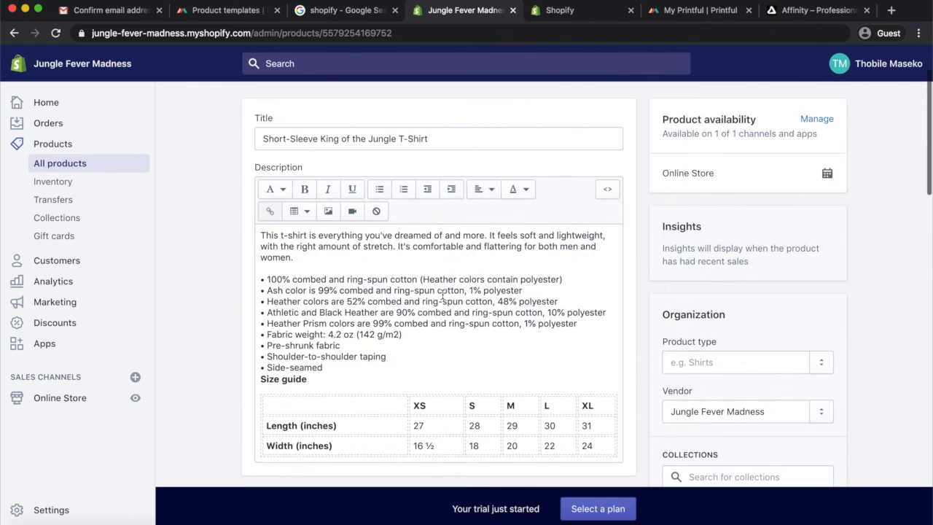
scroll(665, 277, down, 2)
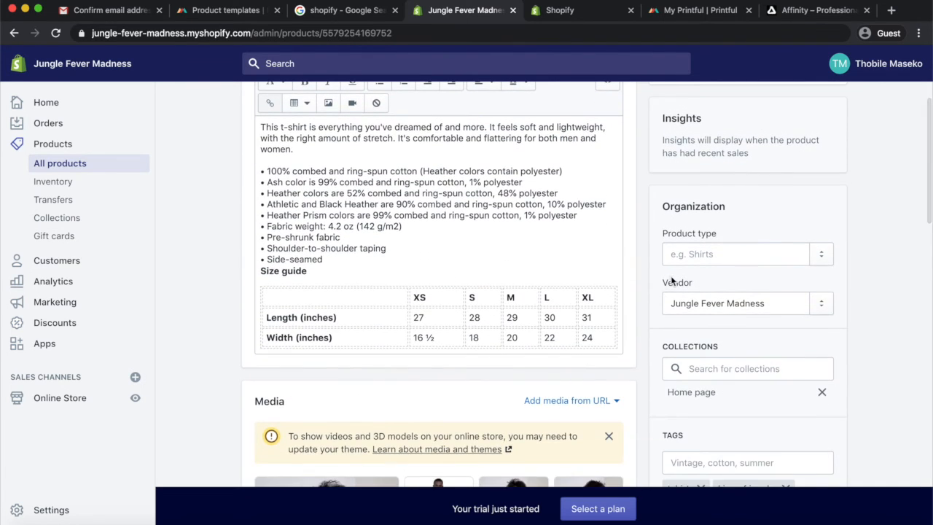
scroll(703, 270, up, 1)
scroll(703, 270, down, 5)
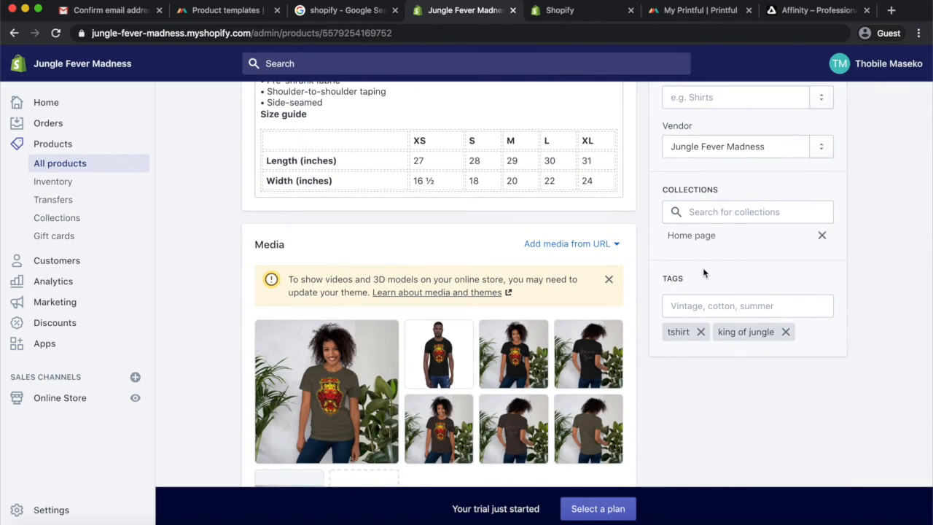
Open the product's collections list to check which collection it belongs to
click(722, 208)
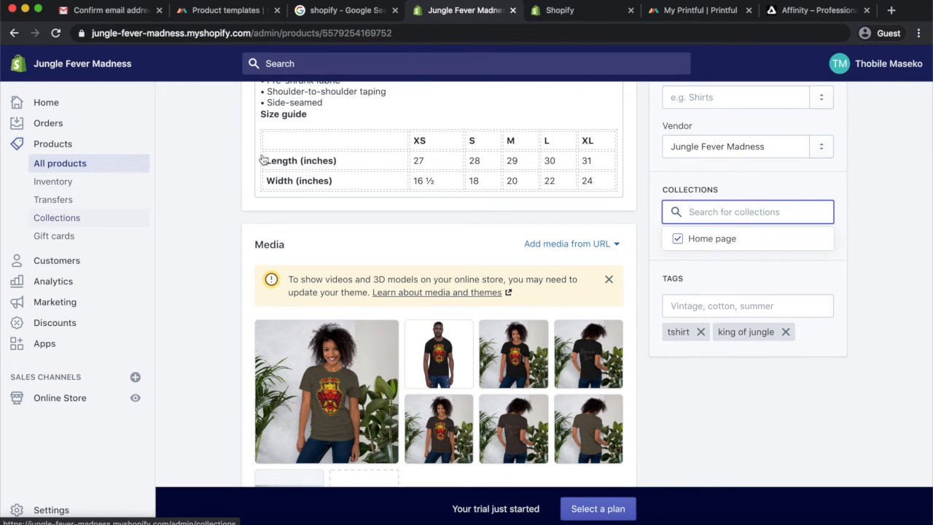
scroll(719, 263, down, 1)
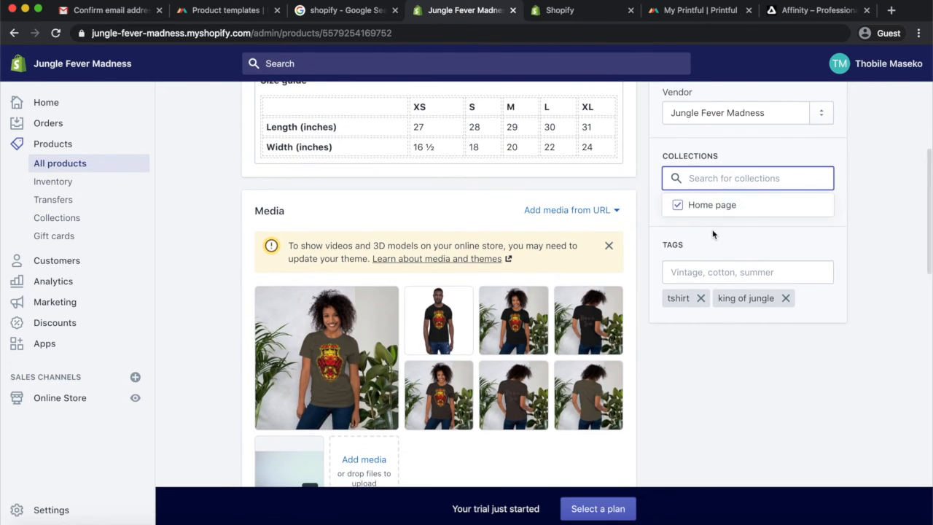
scroll(713, 236, up, 10)
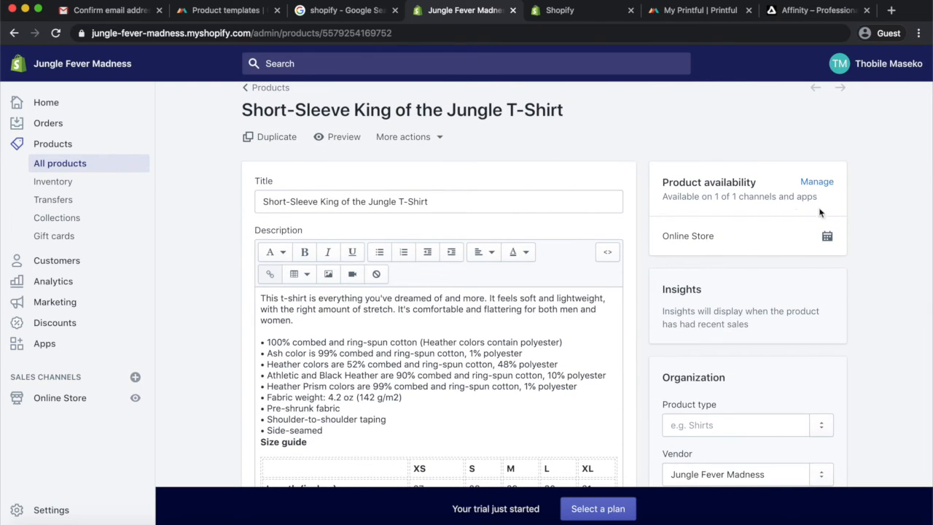
scroll(735, 277, down, 3)
scroll(396, 219, up, 4)
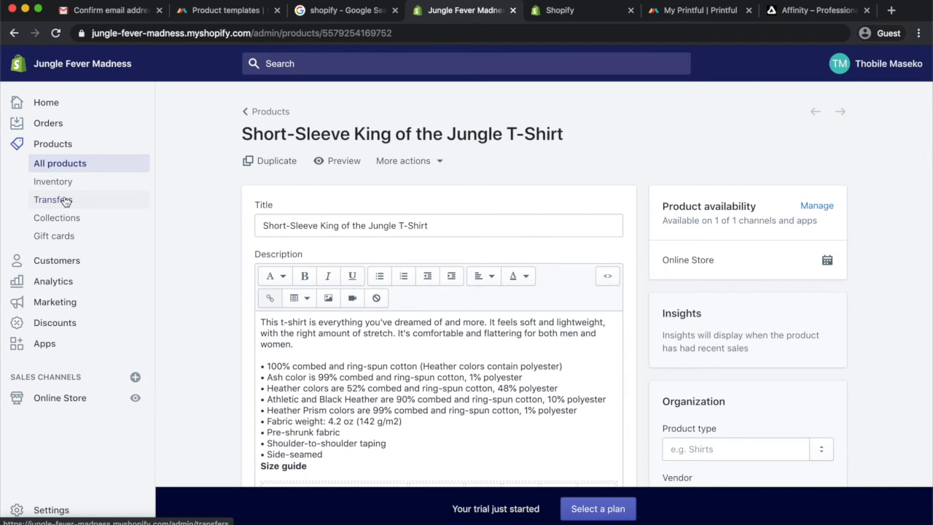
Open the store's themes page from the home dashboard and review the current theme and theme library
click(52, 102)
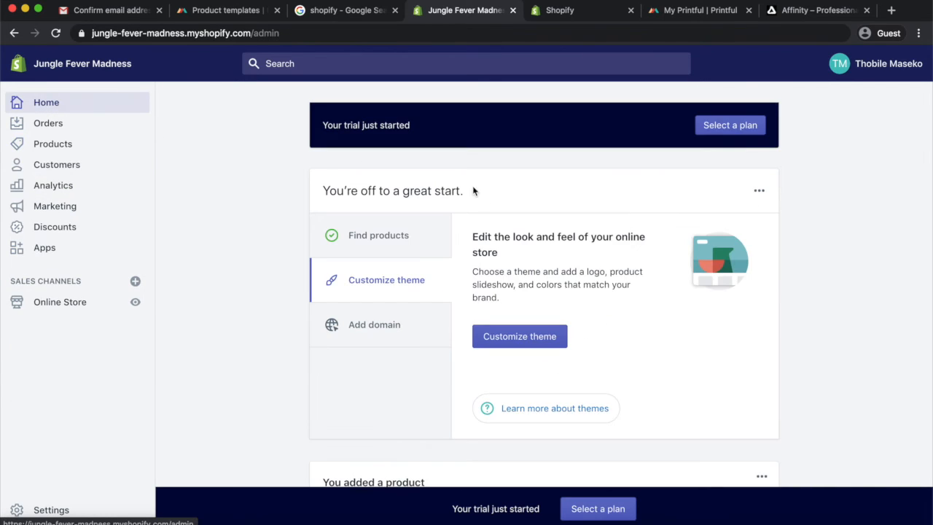
click(535, 336)
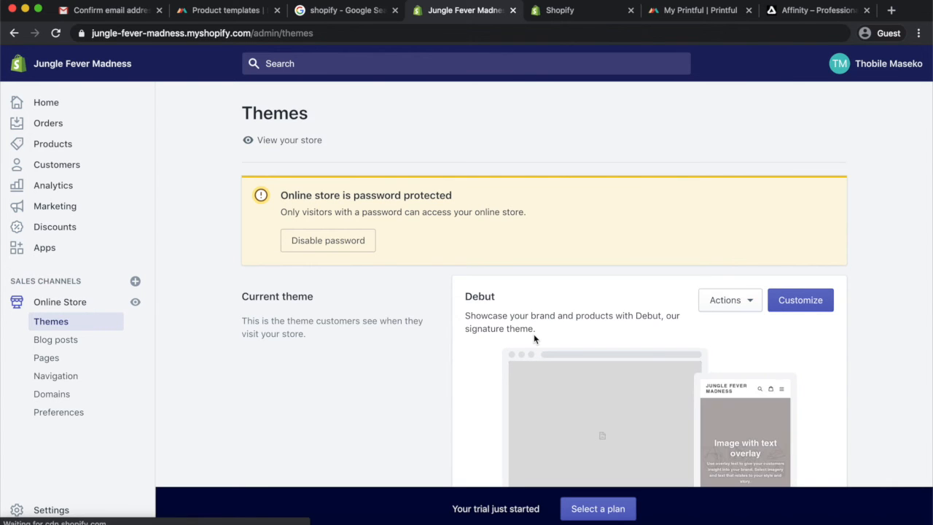
scroll(534, 334, down, 5)
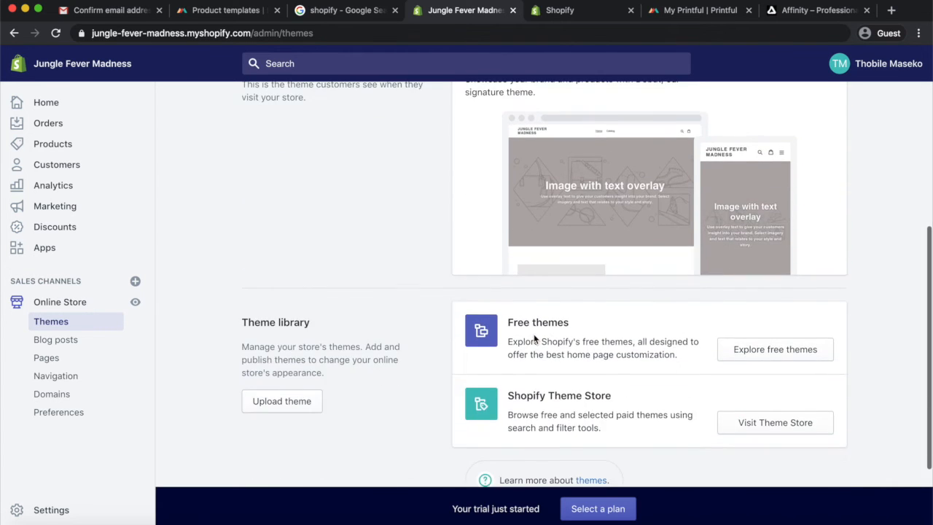
scroll(534, 334, up, 3)
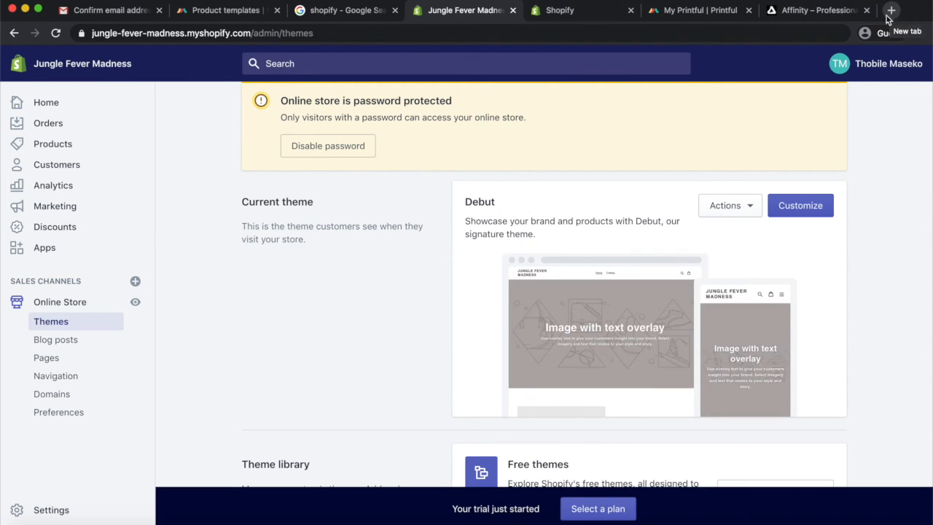
scroll(625, 290, down, 3)
scroll(627, 293, down, 1)
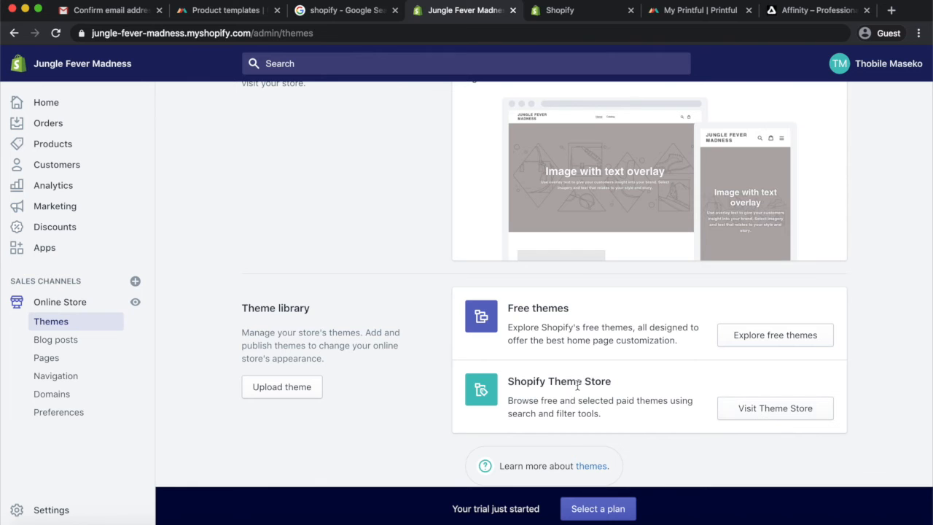
scroll(602, 326, up, 4)
scroll(602, 328, down, 4)
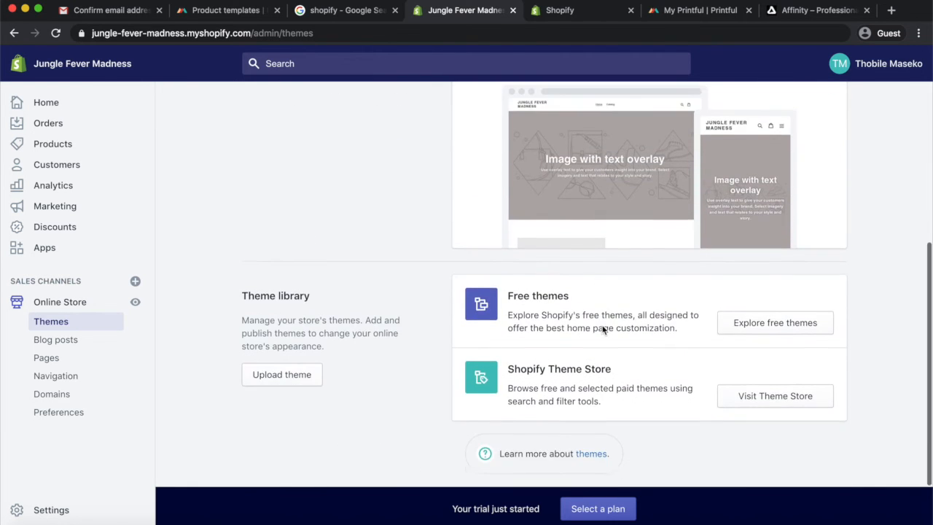
scroll(602, 326, up, 4)
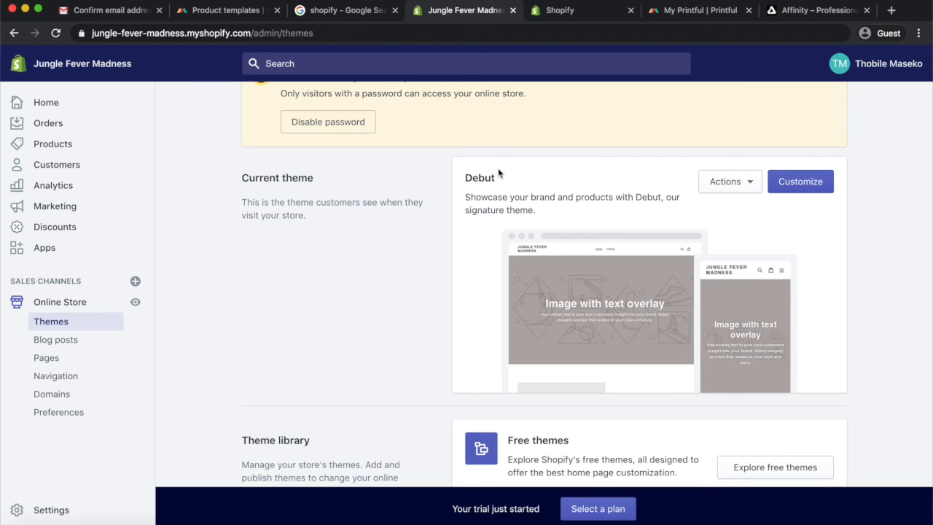
Open the Debut theme in the editor and examine the home page sections
click(796, 188)
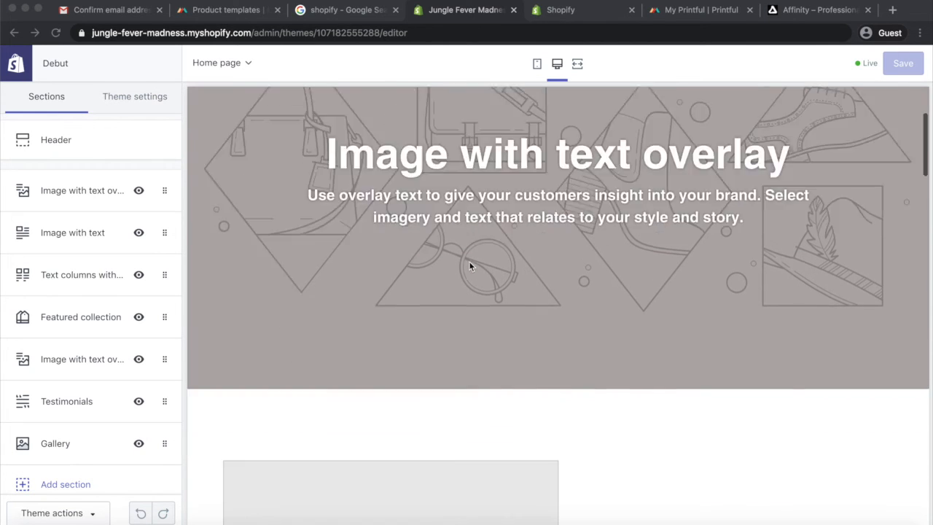
scroll(470, 266, down, 20)
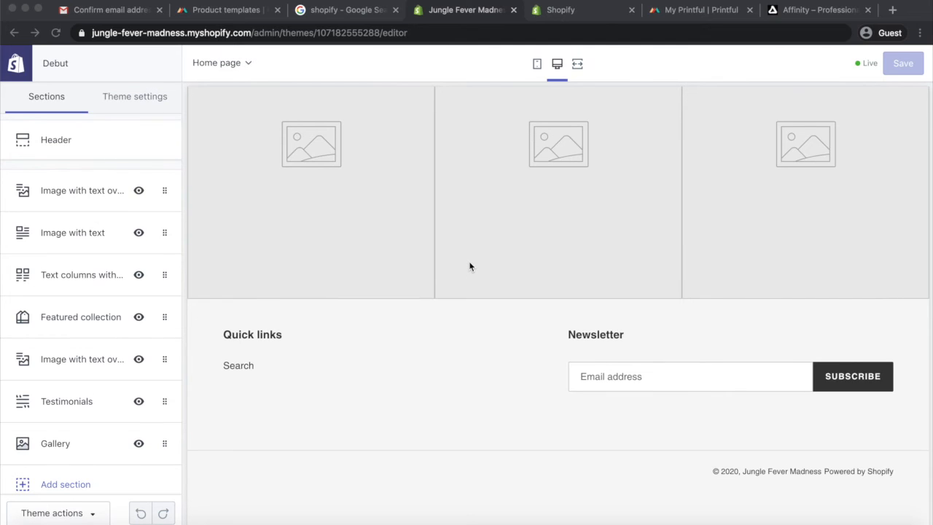
scroll(470, 266, up, 4)
scroll(471, 267, up, 4)
scroll(470, 266, up, 1)
scroll(470, 266, down, 5)
scroll(469, 266, up, 3)
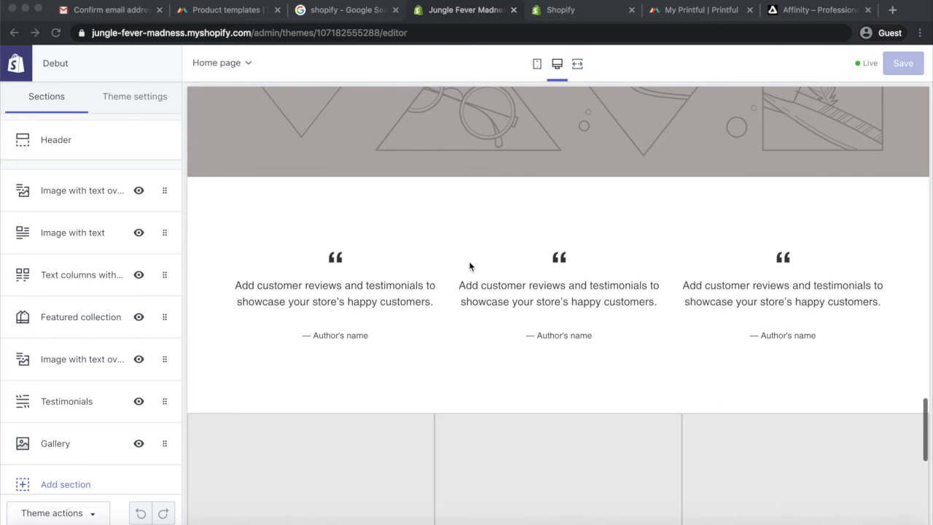
scroll(469, 266, down, 1)
scroll(470, 267, down, 1)
scroll(470, 266, up, 4)
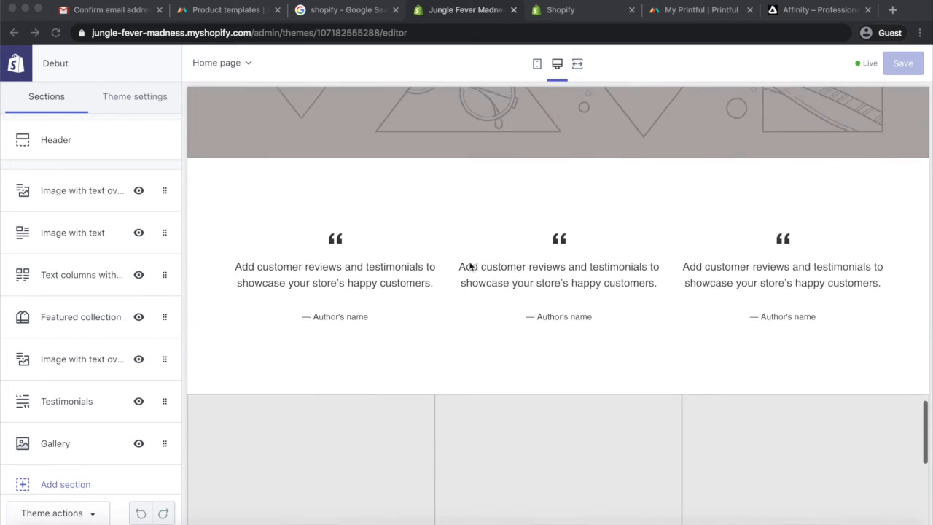
Remove the second Image with text overlay section from the home page
scroll(470, 266, up, 2)
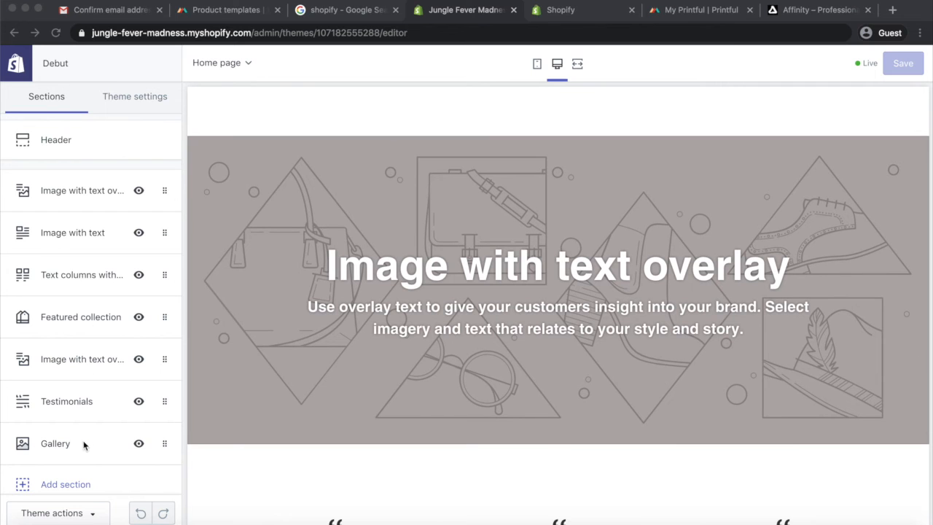
scroll(387, 385, down, 10)
scroll(481, 170, up, 10)
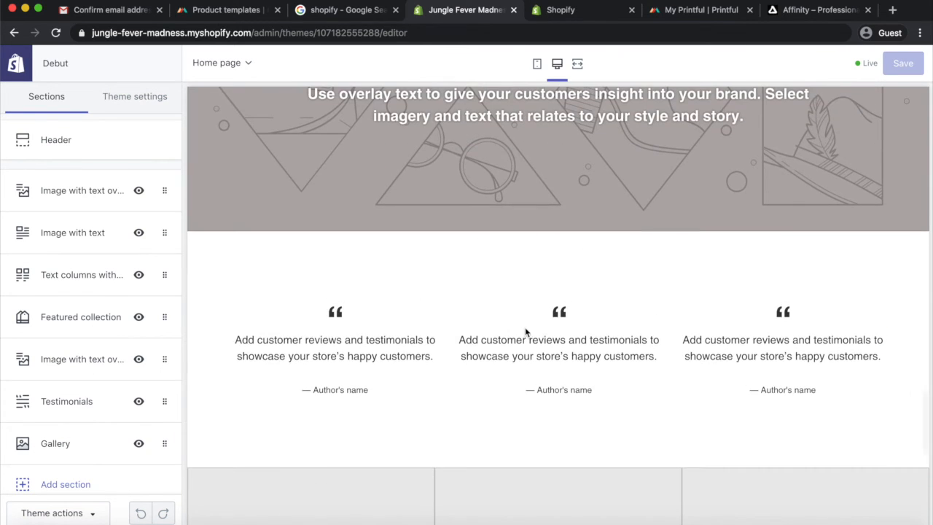
scroll(526, 332, up, 4)
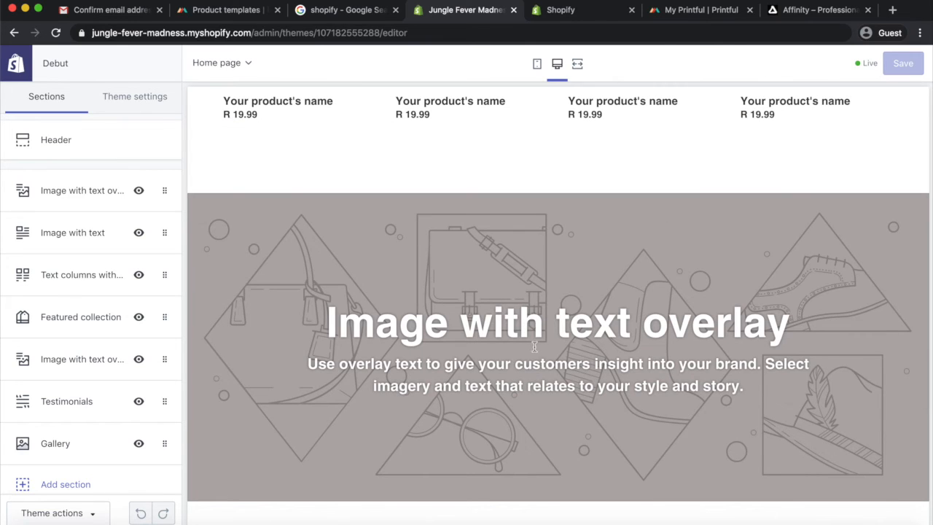
click(75, 360)
scroll(86, 423, down, 2)
scroll(86, 423, down, 5)
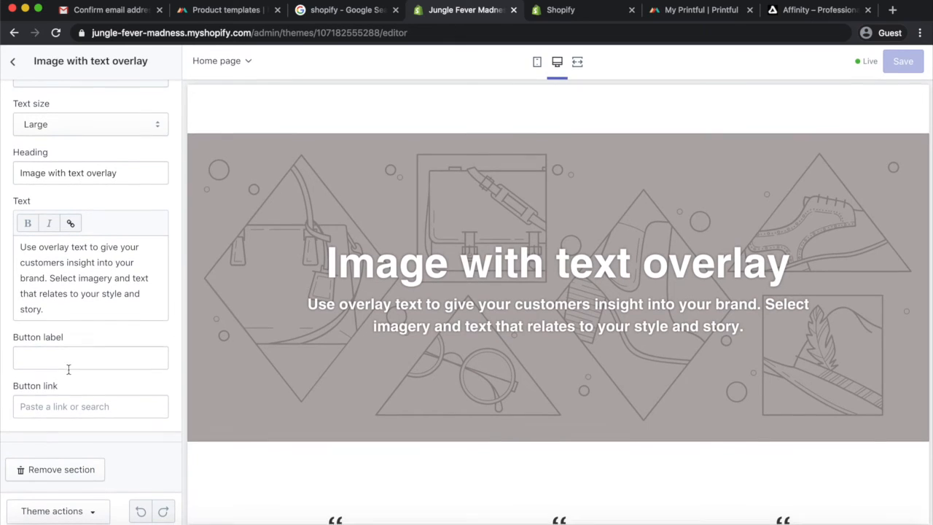
click(52, 471)
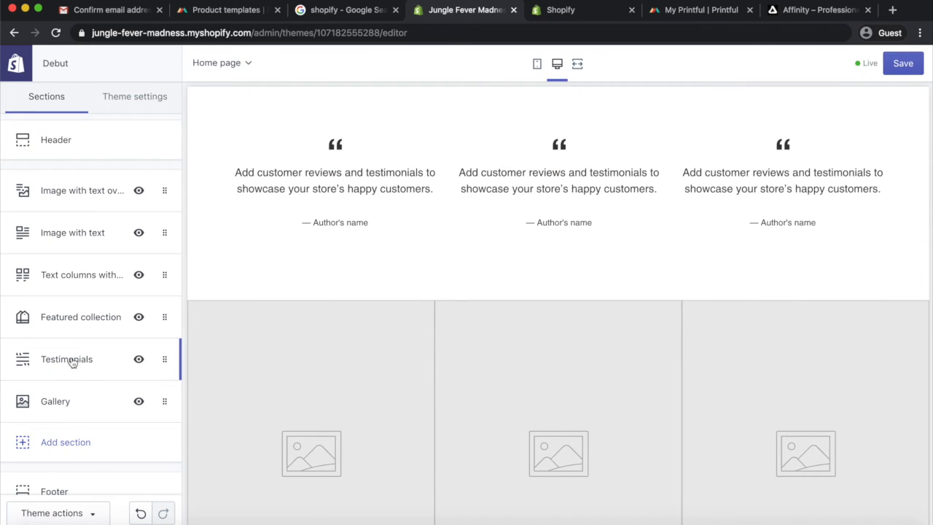
Remove the Featured collection and Text columns with images sections from the home page
click(85, 321)
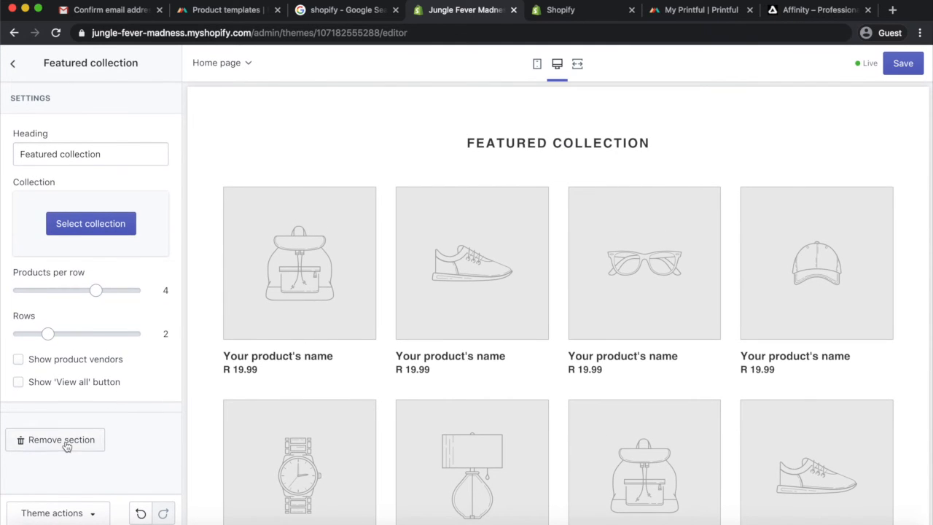
click(66, 441)
scroll(502, 369, down, 2)
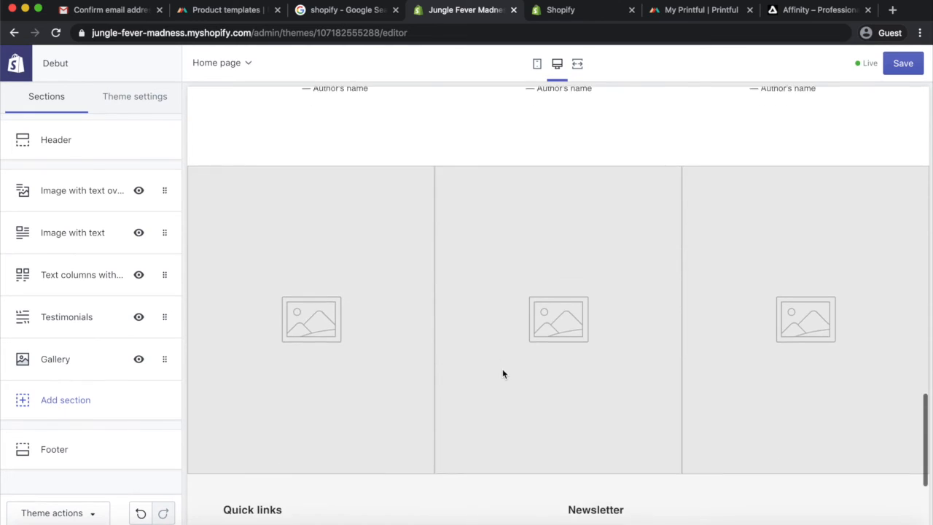
scroll(498, 370, down, 2)
scroll(671, 198, up, 7)
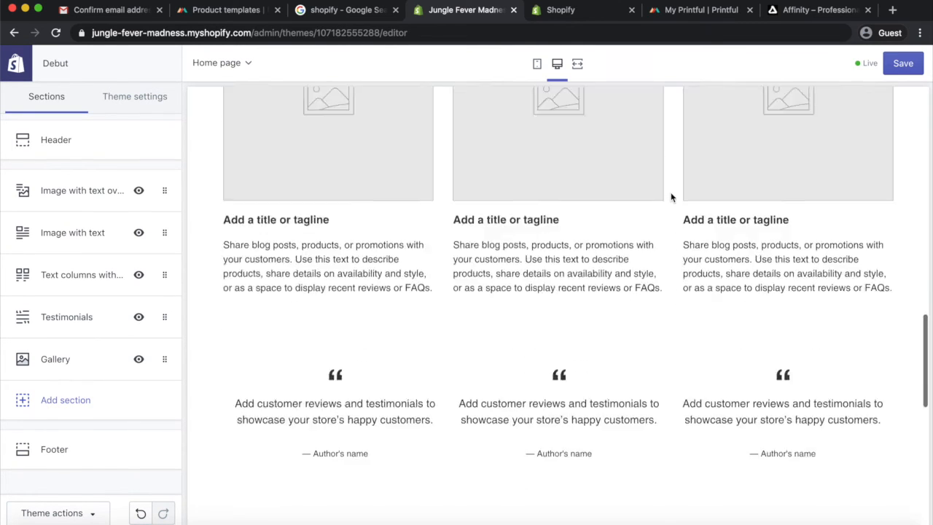
scroll(671, 198, up, 2)
scroll(537, 364, down, 1)
scroll(500, 194, up, 2)
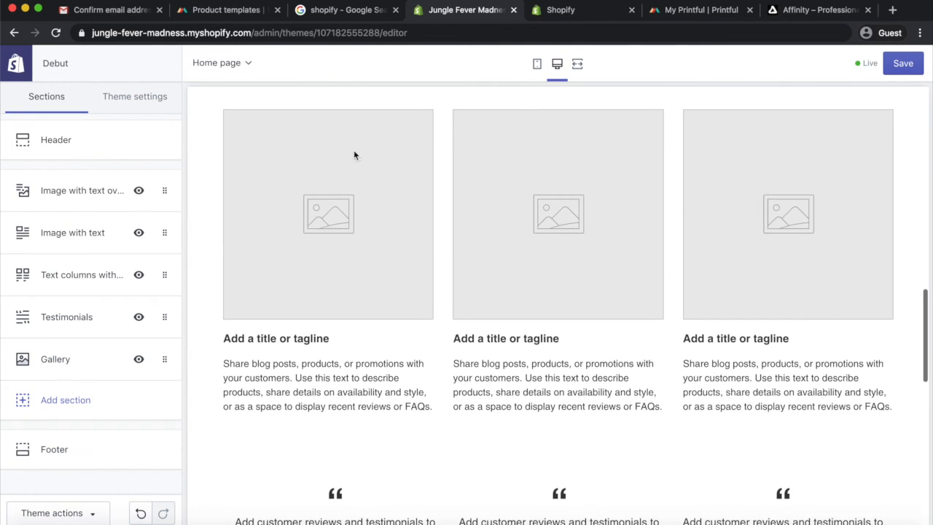
click(81, 275)
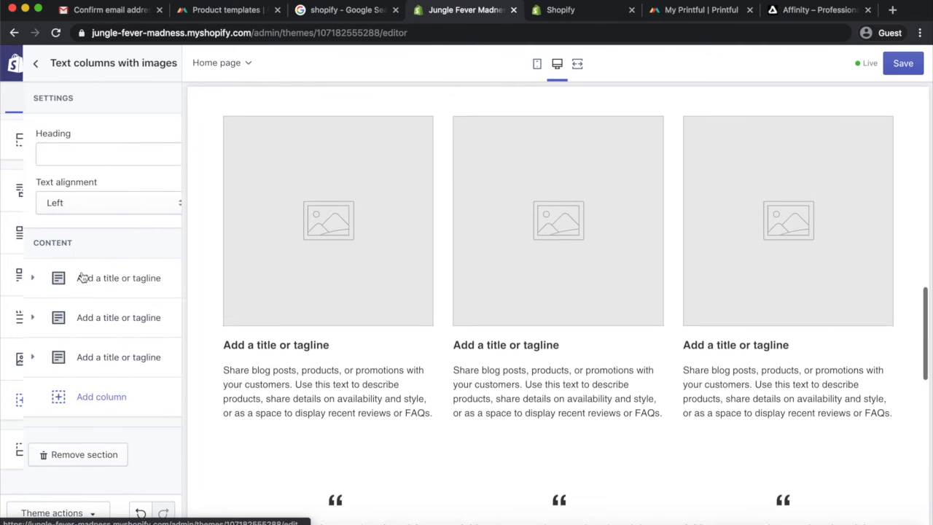
click(33, 454)
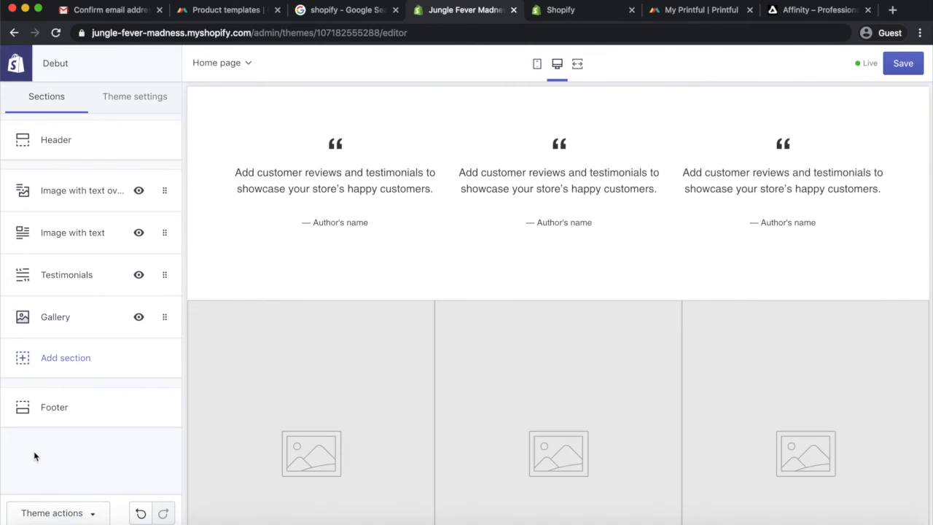
Remove the remaining Image with text overlay section at the top of the home page
scroll(428, 236, up, 15)
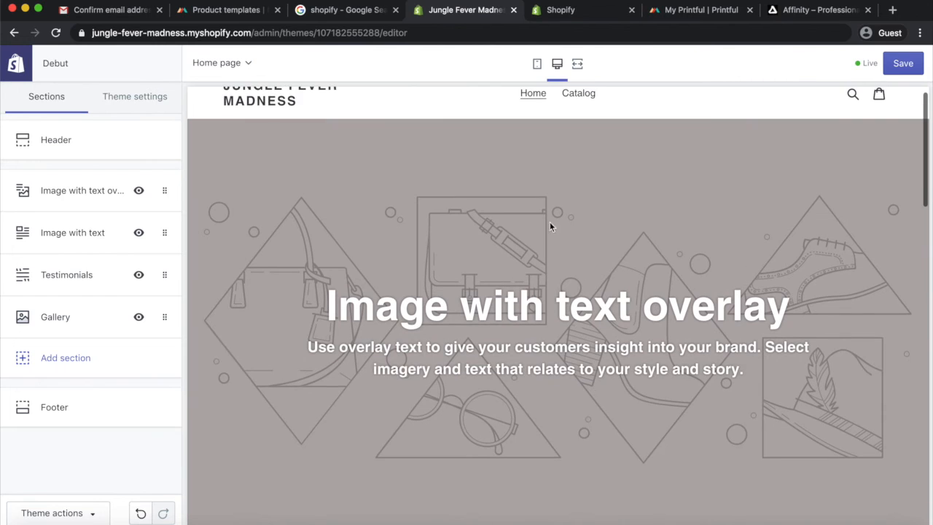
scroll(558, 292, down, 10)
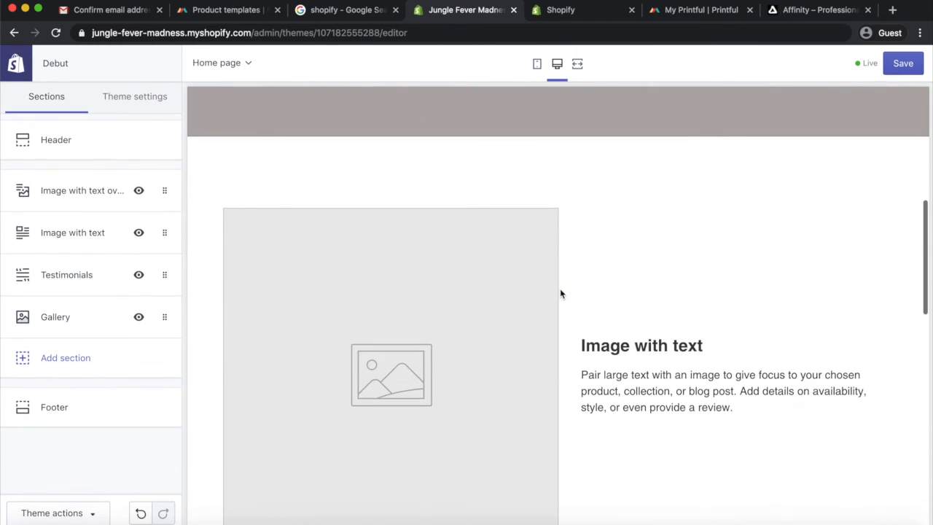
scroll(693, 376, down, 5)
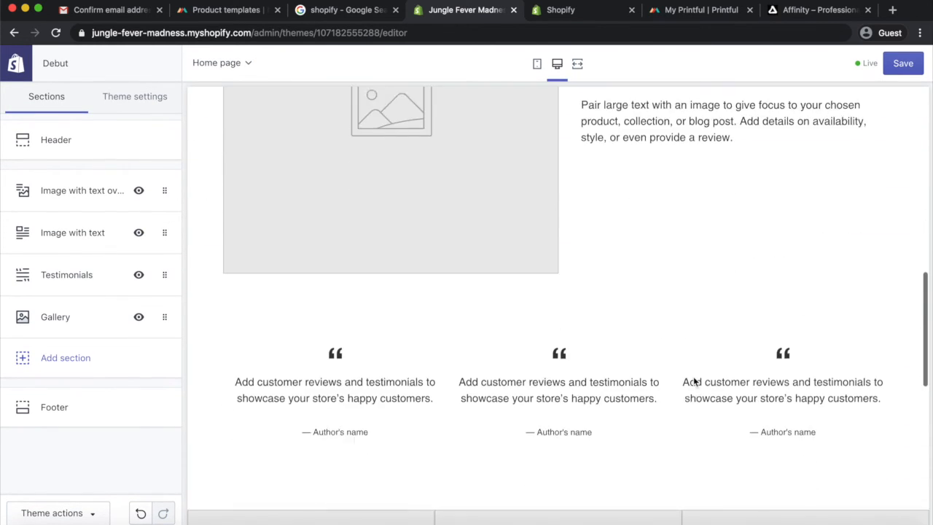
scroll(694, 376, up, 14)
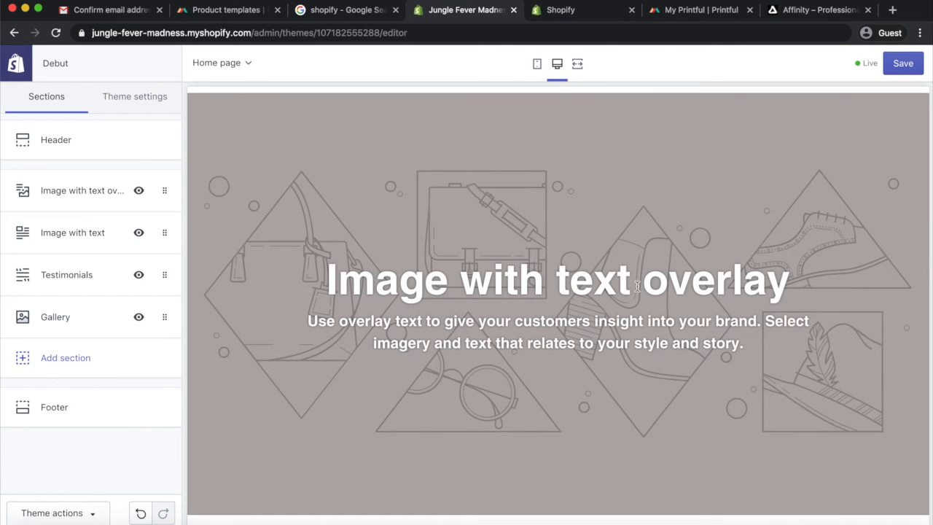
click(79, 200)
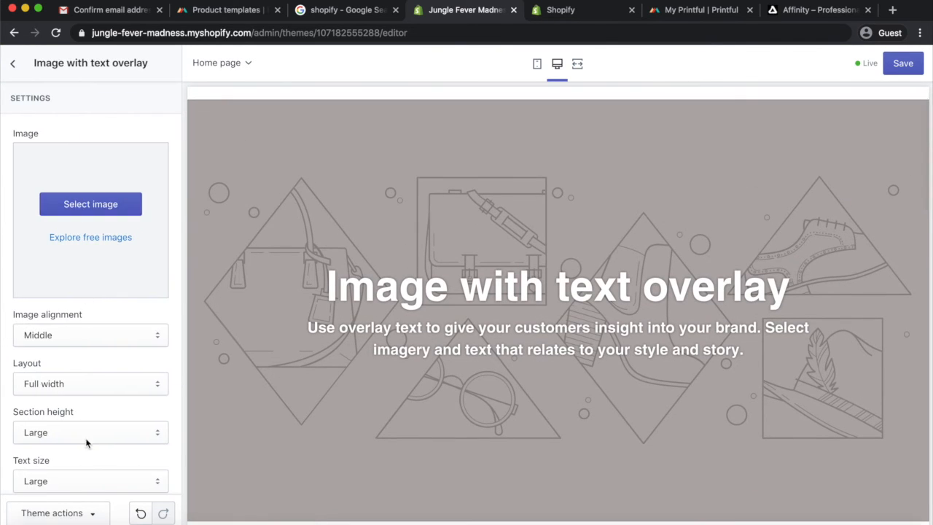
scroll(76, 306, down, 5)
click(64, 472)
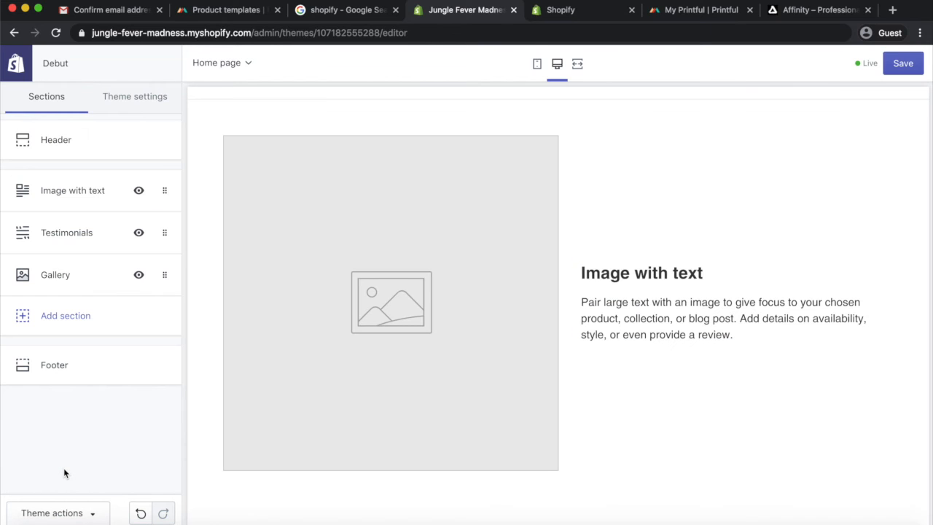
Remove the Image with text section from the home page
click(79, 194)
scroll(68, 433, down, 3)
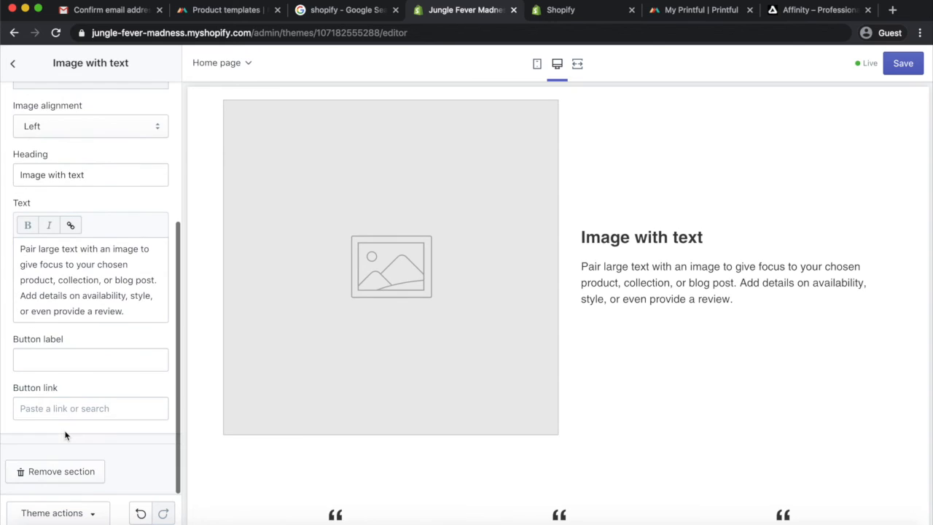
click(57, 474)
scroll(456, 253, up, 2)
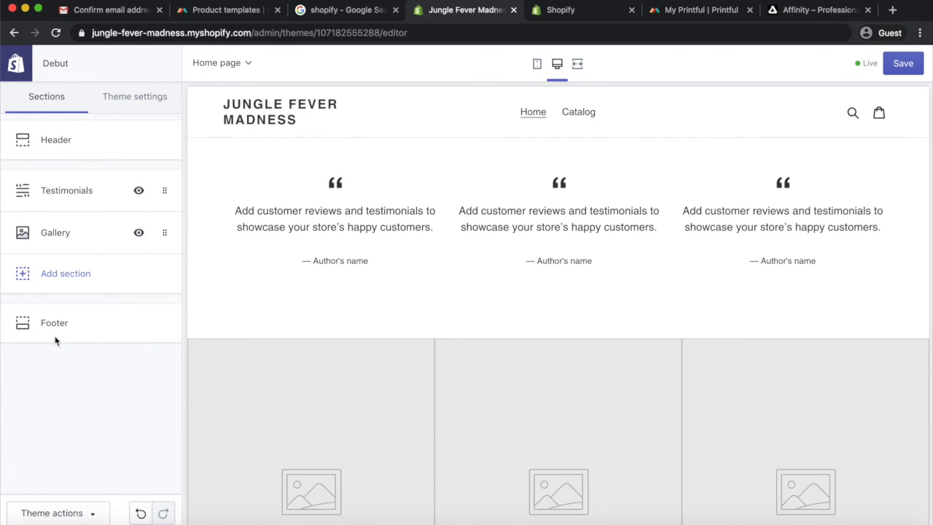
Add a new Image with text overlay section to the home page
click(65, 275)
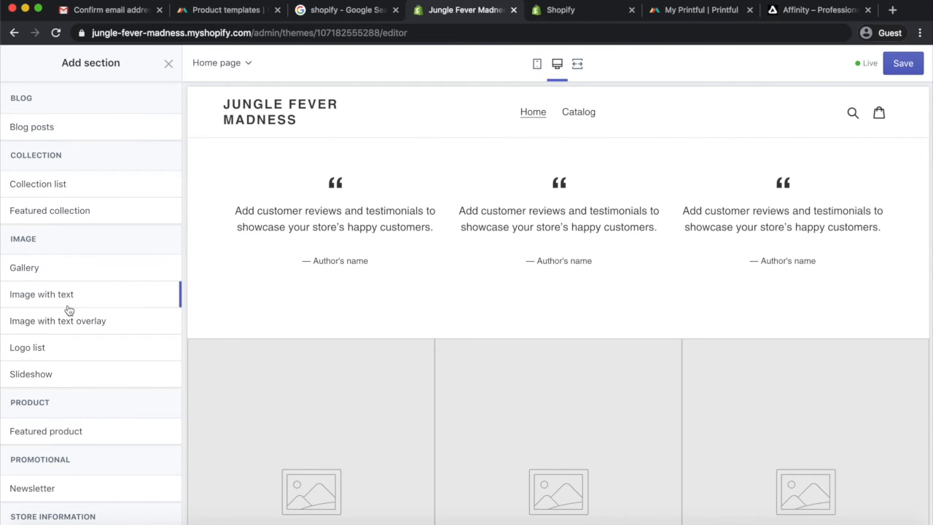
scroll(80, 308, down, 2)
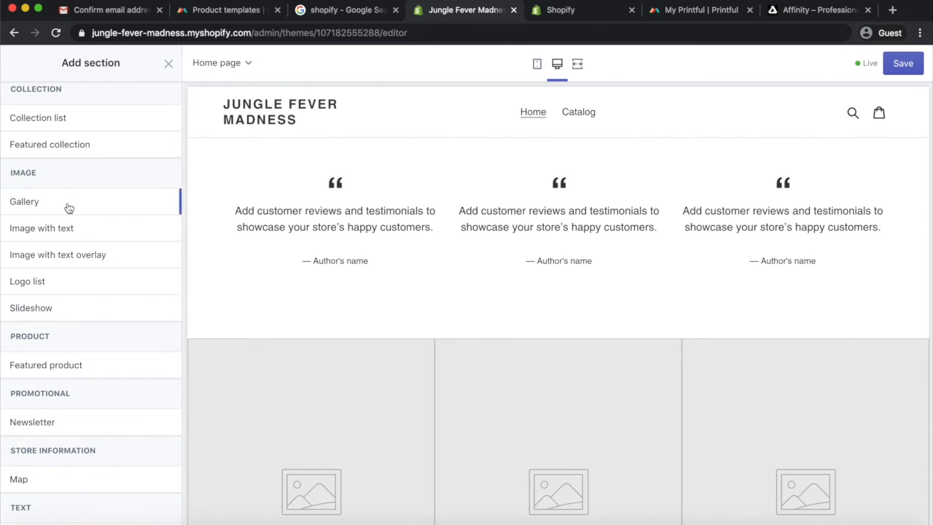
scroll(66, 205, up, 2)
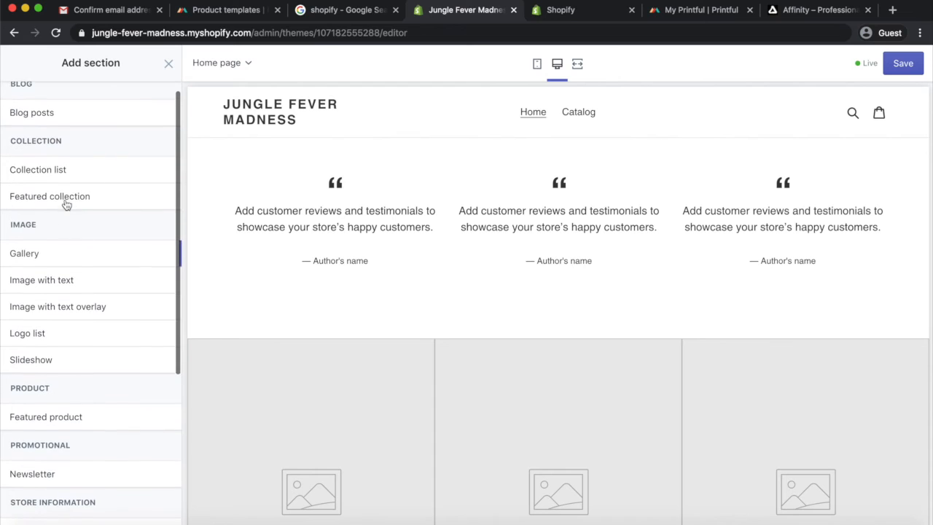
scroll(65, 204, down, 6)
scroll(66, 204, down, 2)
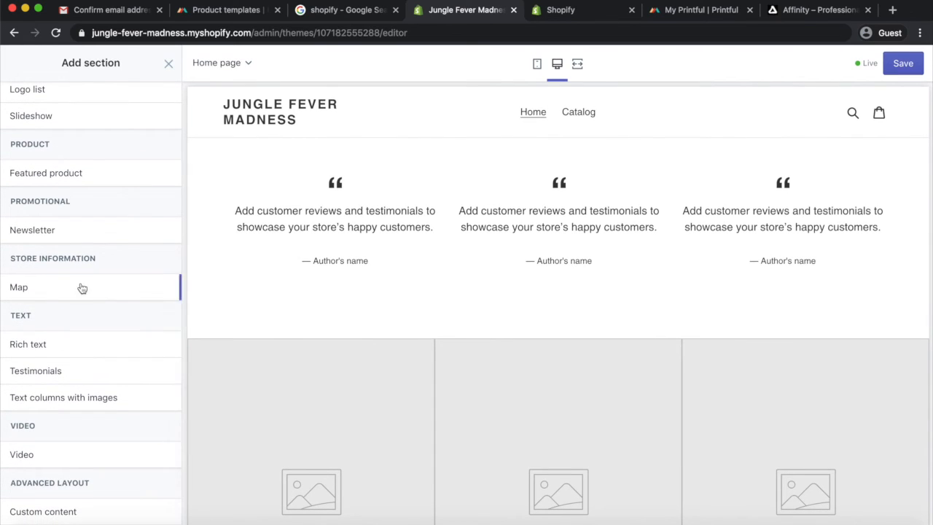
scroll(77, 288, up, 5)
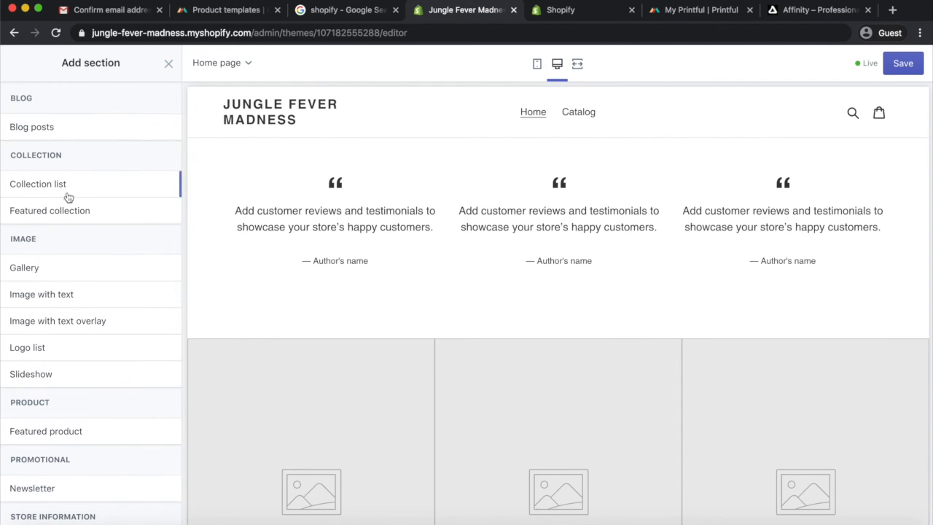
scroll(73, 214, down, 2)
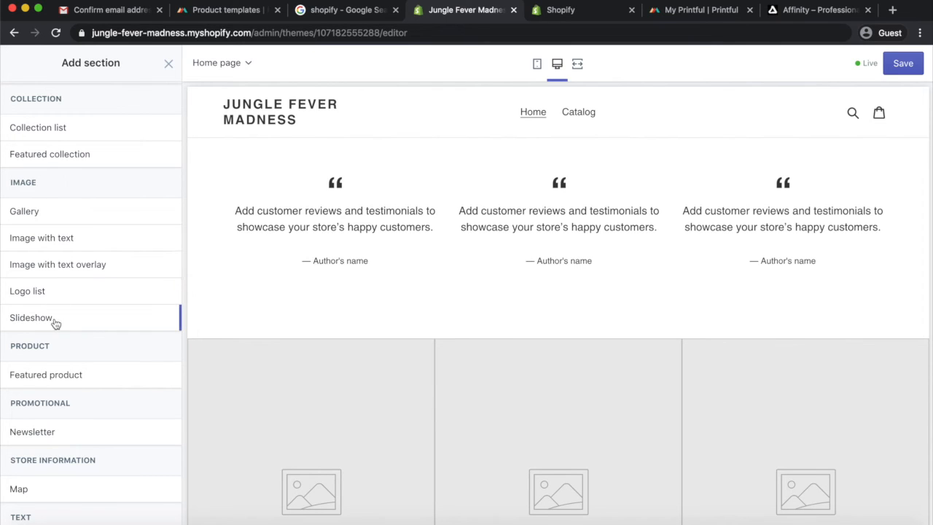
mouse_move(62, 268)
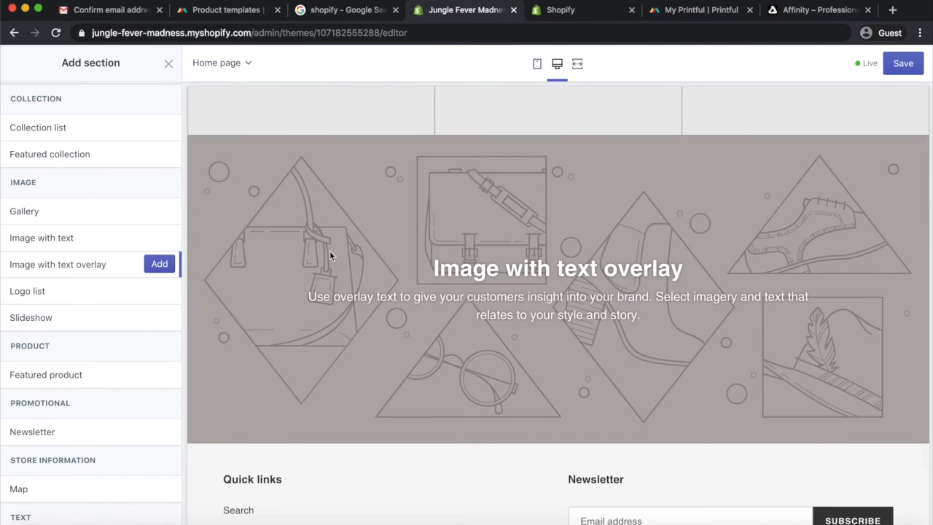
scroll(418, 225, down, 1)
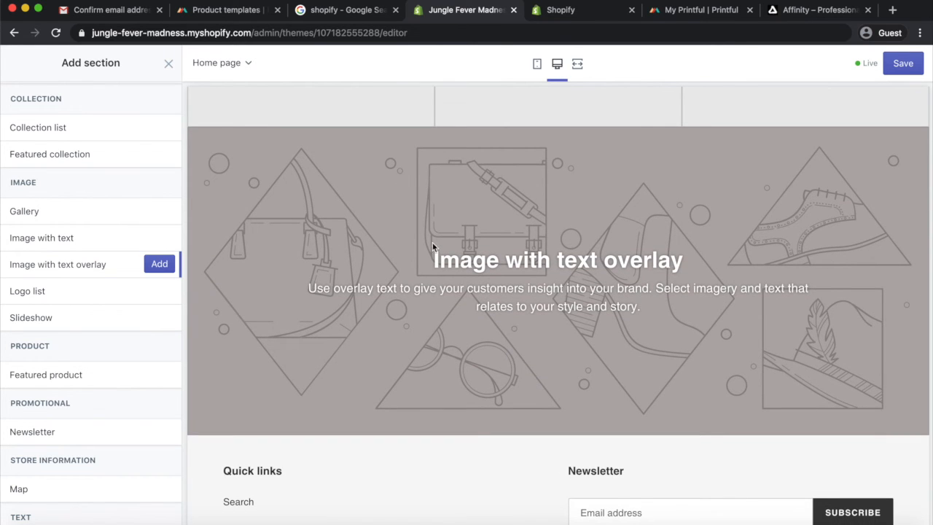
click(162, 267)
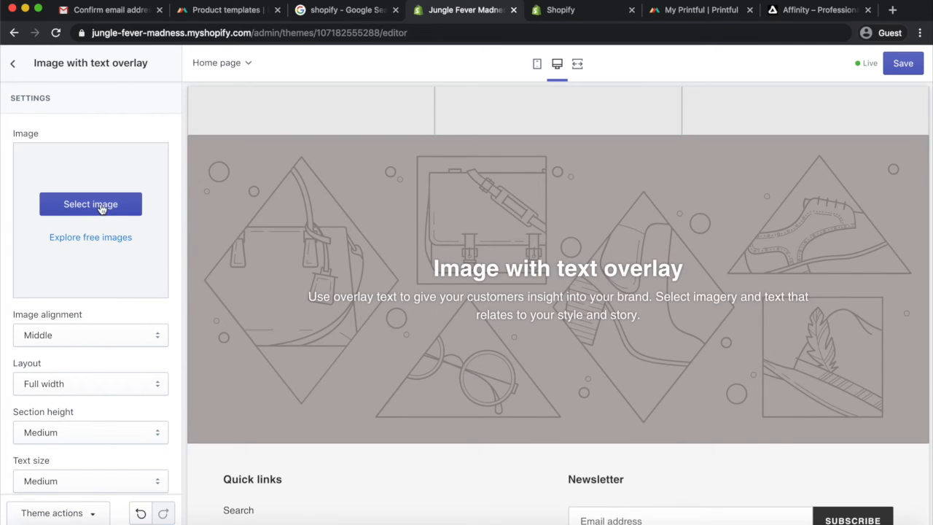
Switch to Affinity to inspect the King of the Jungle banner design, then return to the theme editor
key(ctrl+Right)
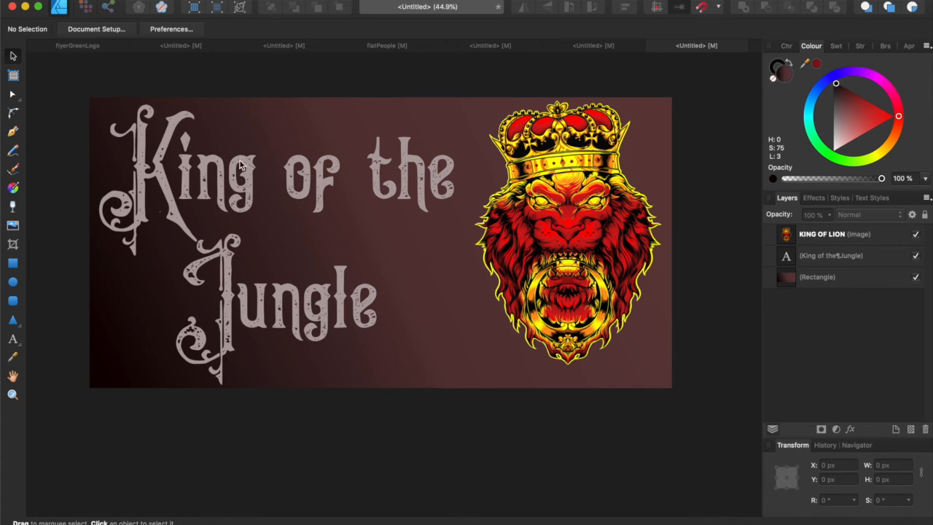
click(203, 191)
key(t)
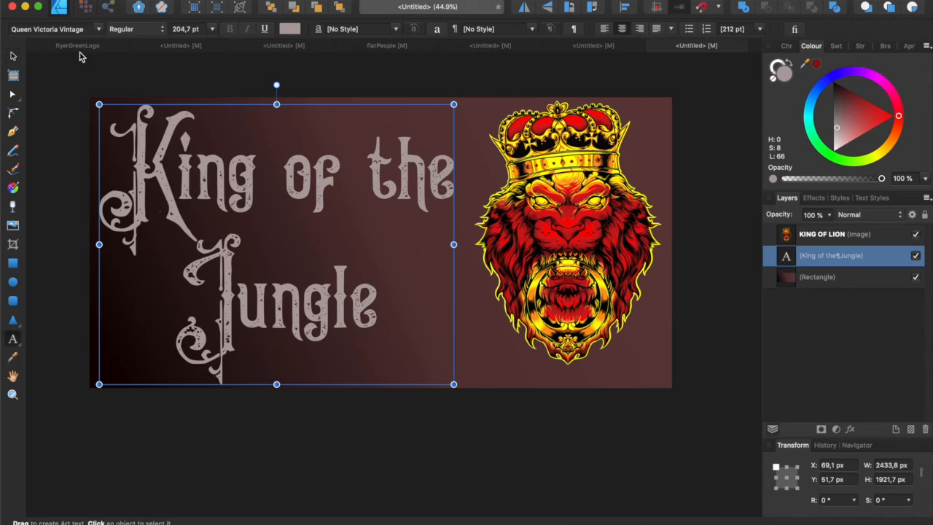
key(ctrl+Left)
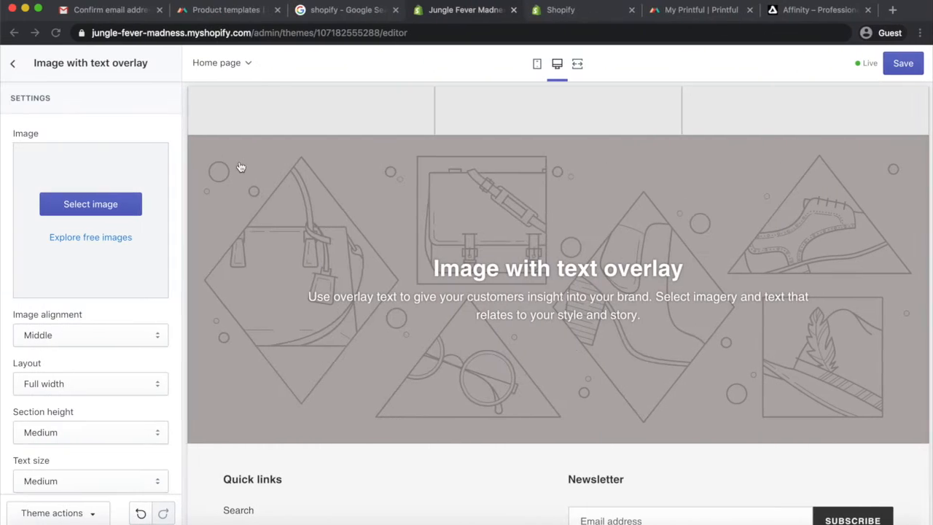
Upload the King of the Jungle banner image and select it as the overlay section's image
click(65, 209)
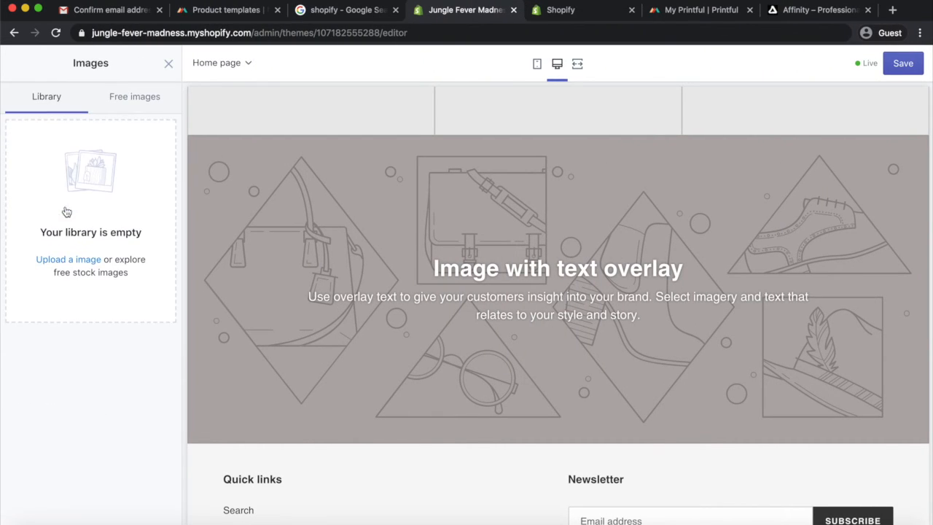
click(66, 261)
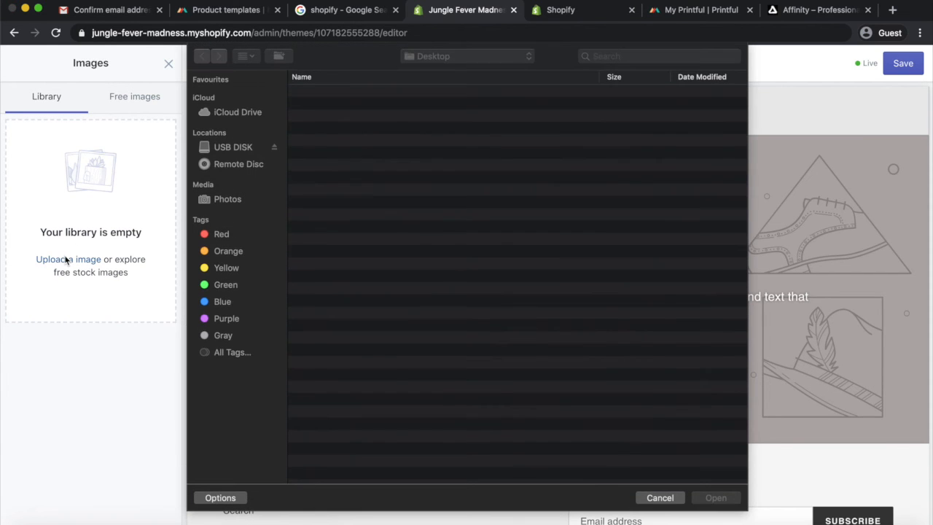
double_click(361, 94)
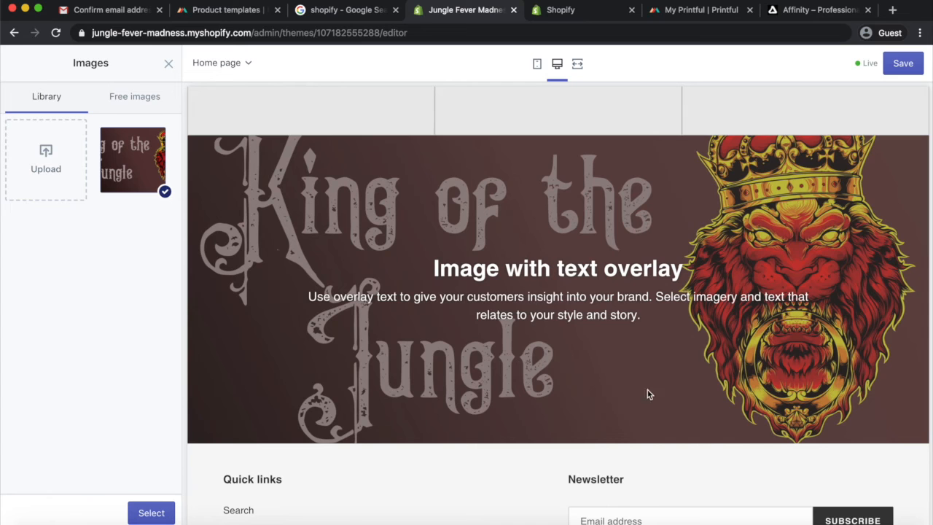
click(152, 514)
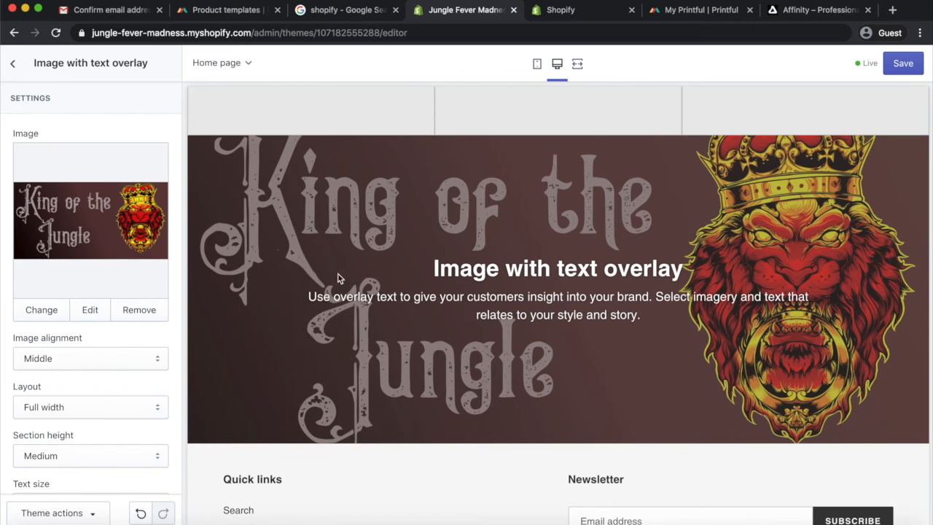
Clear the default heading and text from the Image with text overlay section and save the theme
scroll(541, 264, down, 1)
scroll(541, 264, up, 5)
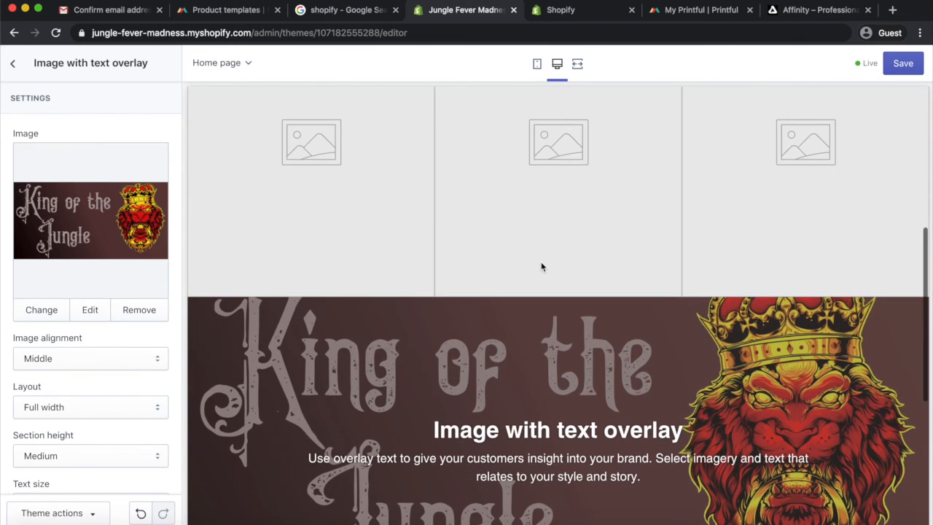
scroll(540, 267, up, 2)
scroll(541, 267, down, 7)
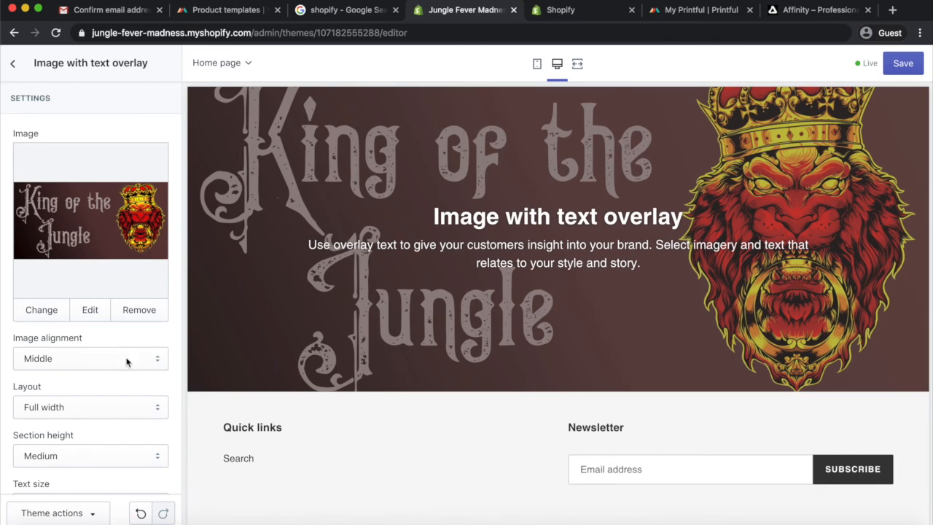
scroll(126, 362, down, 5)
scroll(126, 357, down, 3)
triple_click(127, 239)
key(BackSpace)
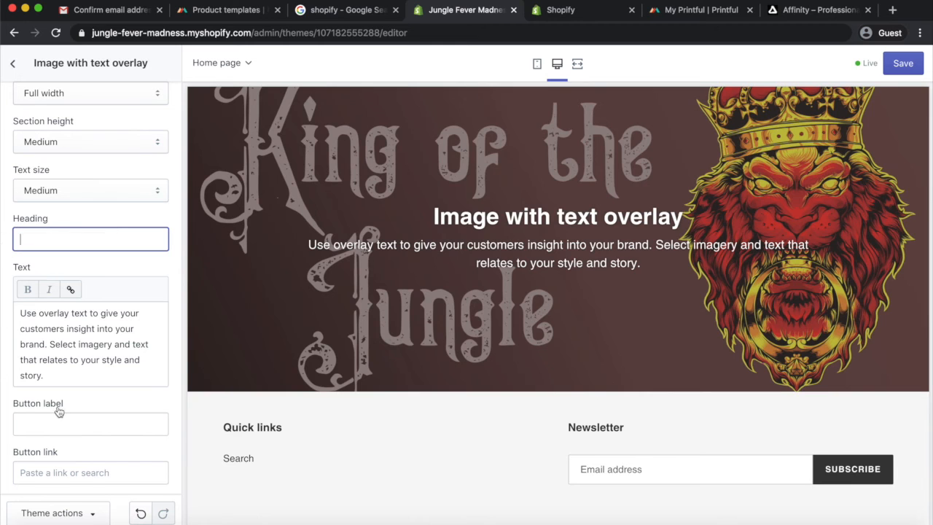
drag(45, 374, 9, 318)
key(BackSpace)
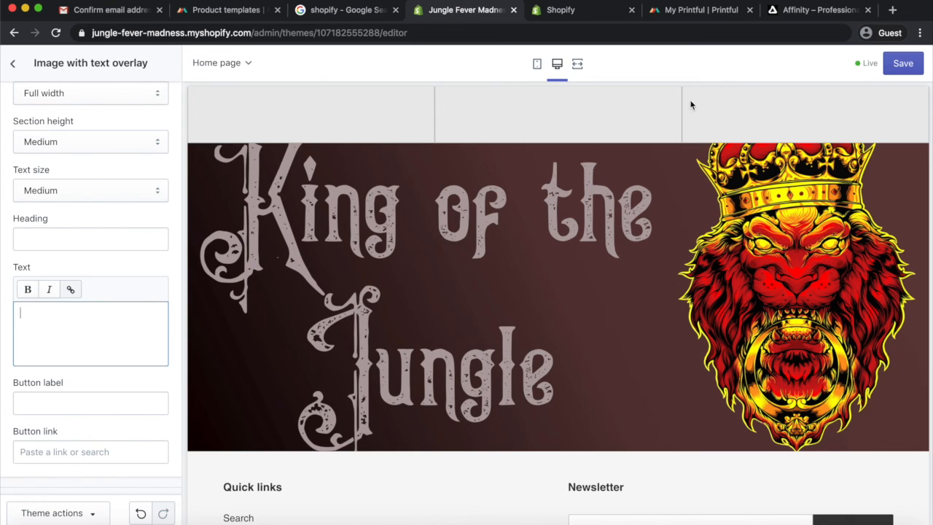
click(898, 64)
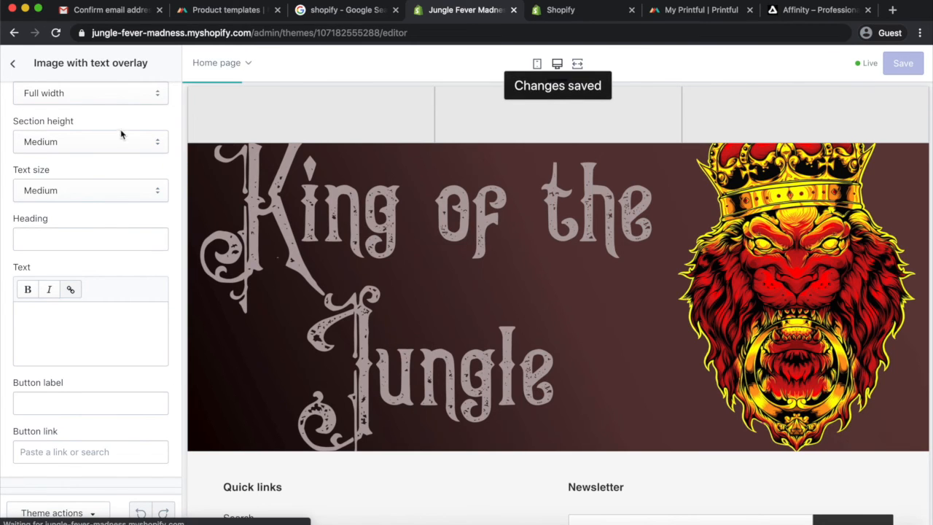
Reorder the home page sections so the Image with text overlay comes first, followed by Gallery, then Testimonials
click(12, 66)
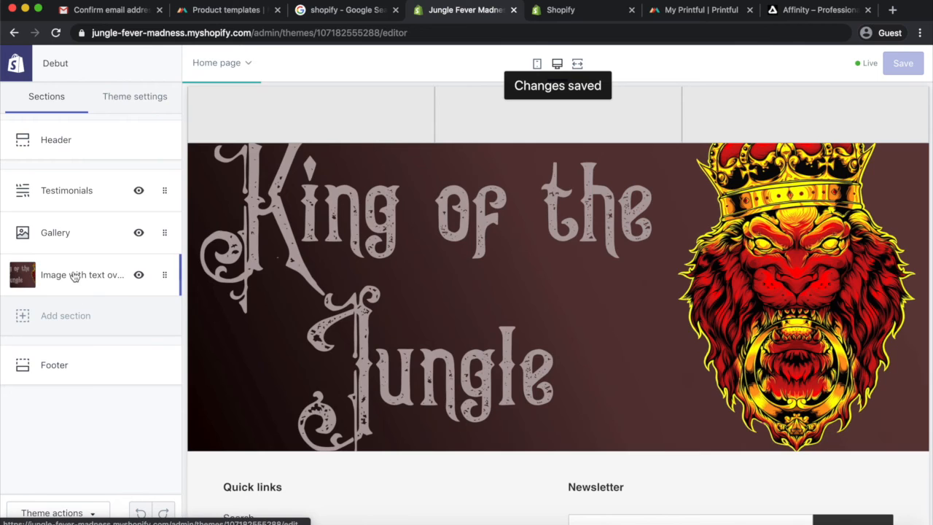
drag(75, 249, 65, 193)
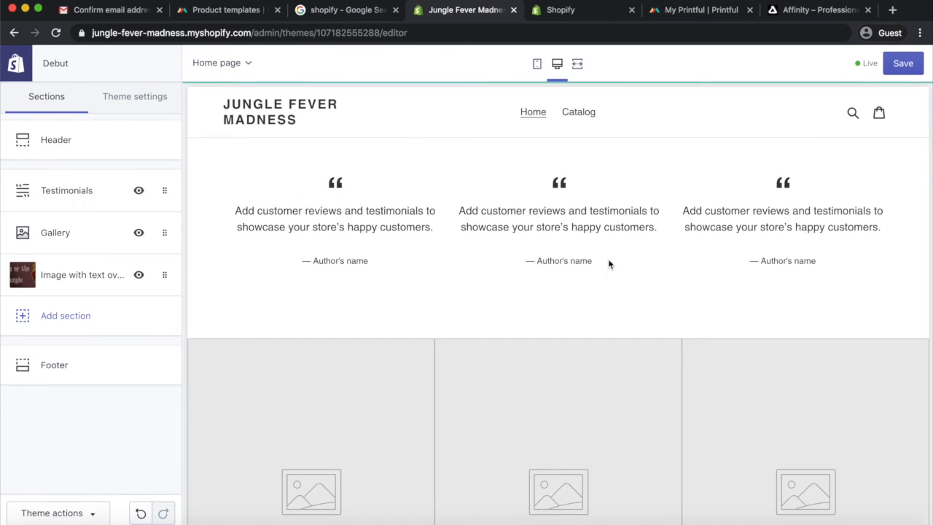
scroll(522, 271, down, 2)
scroll(522, 271, up, 1)
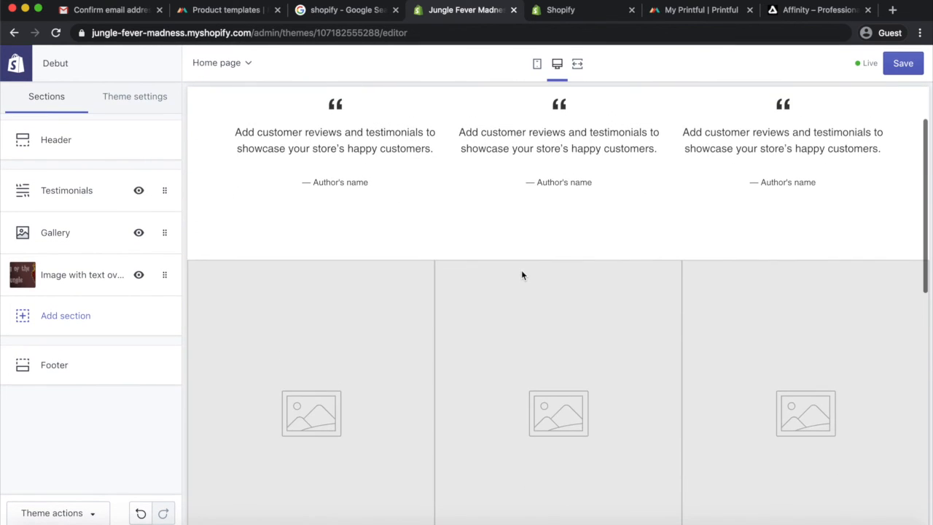
drag(163, 273, 151, 178)
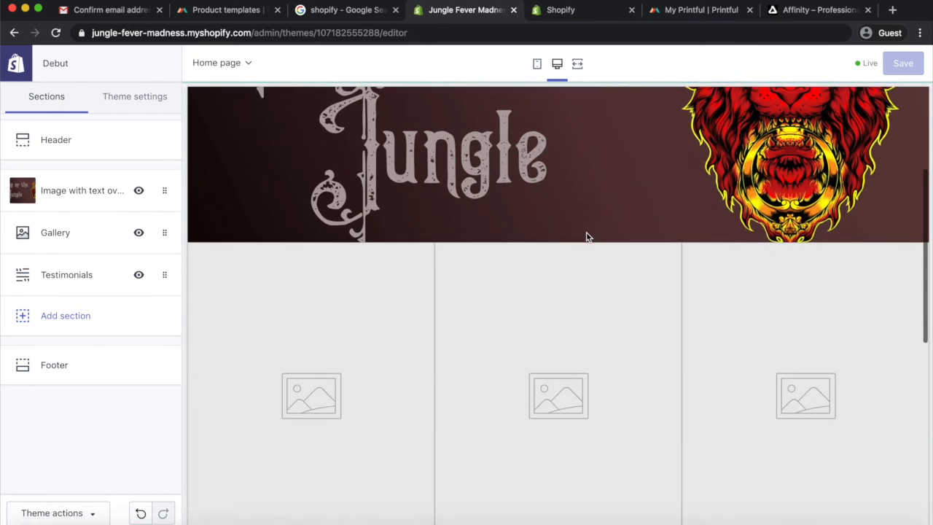
scroll(587, 235, up, 3)
scroll(588, 236, down, 3)
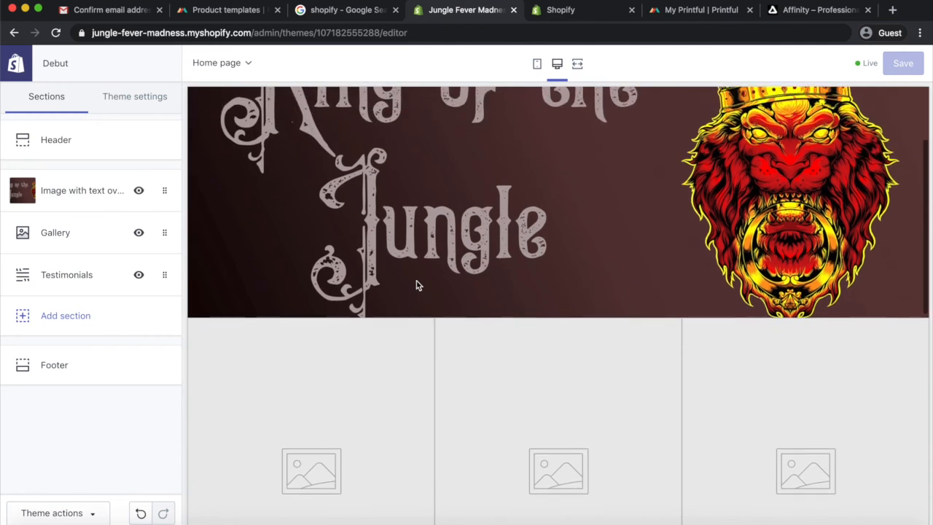
scroll(416, 285, down, 2)
scroll(417, 285, down, 3)
scroll(417, 285, up, 3)
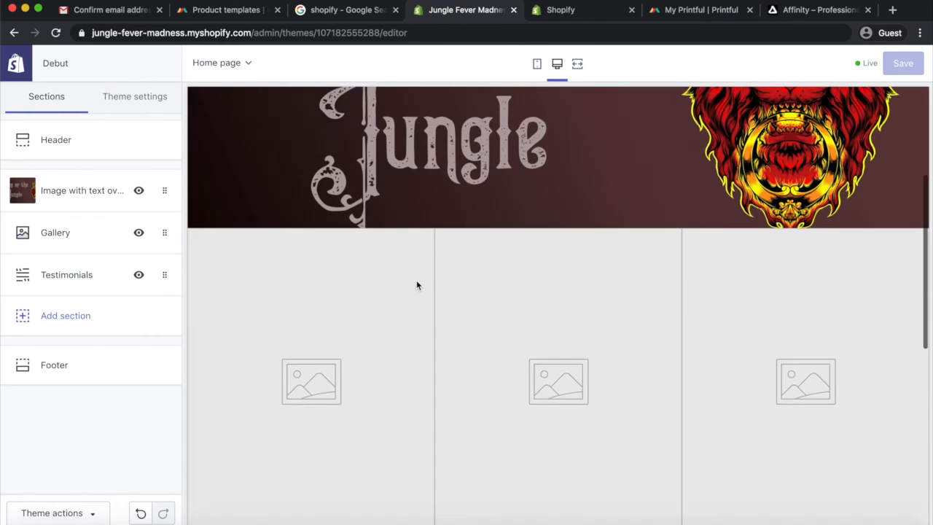
Add a Featured product section and select the Short-Sleeve King of the Jungle T-Shirt as its product
click(77, 316)
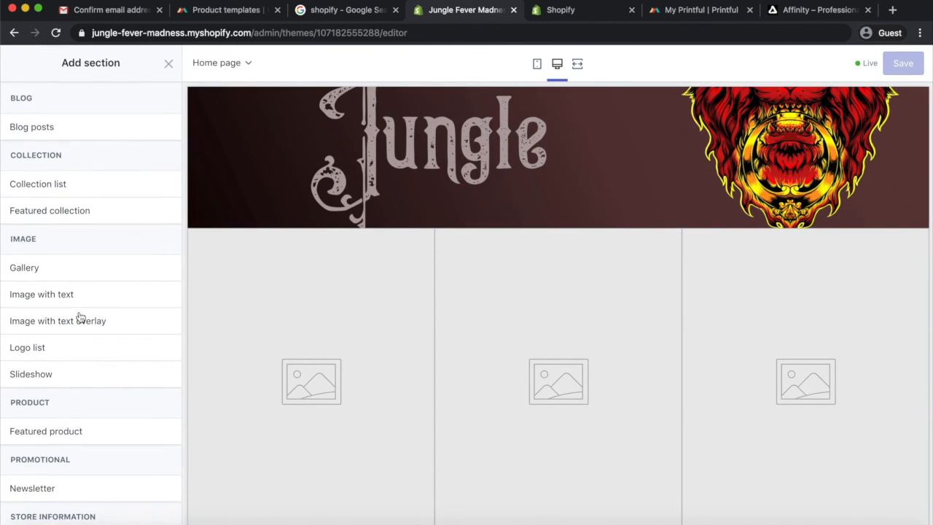
scroll(85, 352, down, 5)
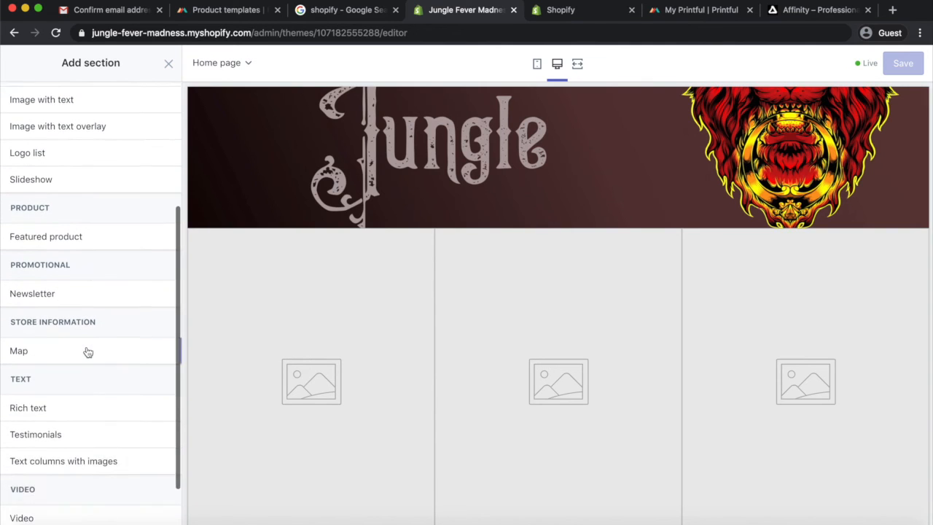
scroll(87, 352, up, 2)
scroll(87, 352, up, 2)
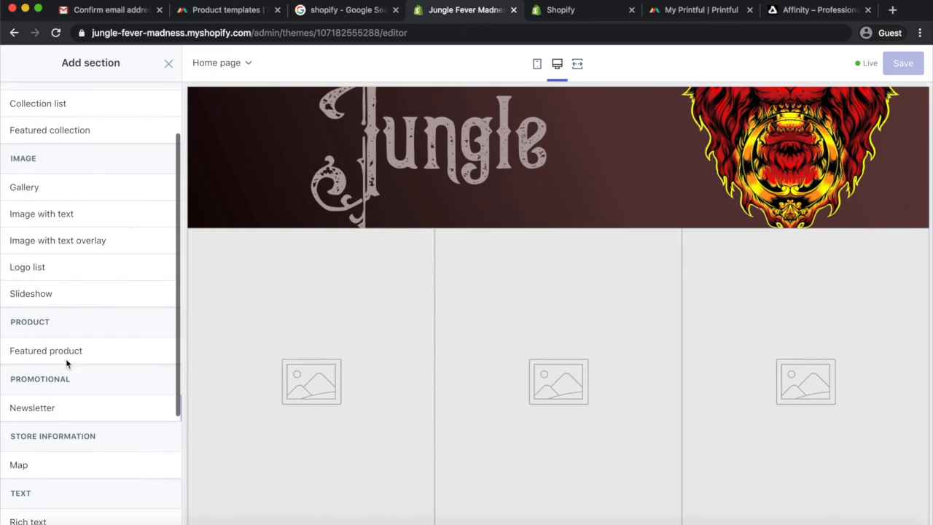
mouse_move(66, 354)
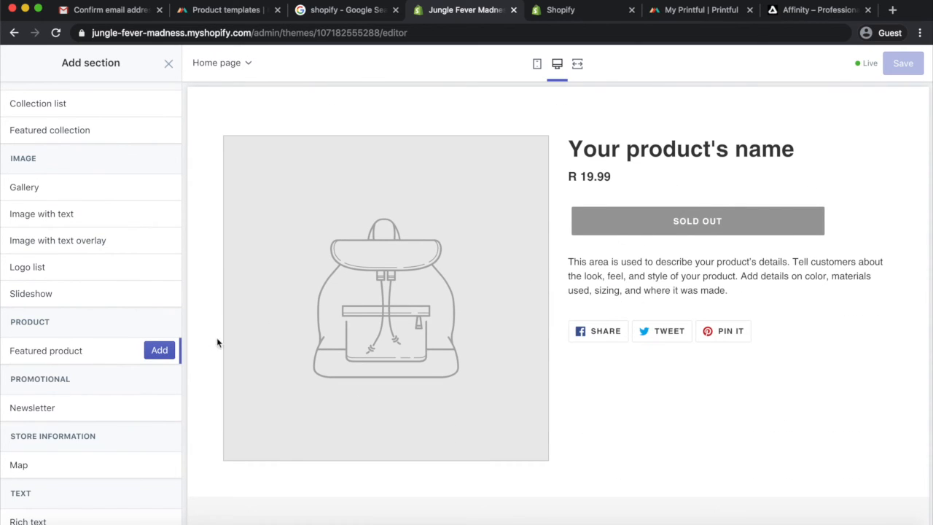
click(160, 353)
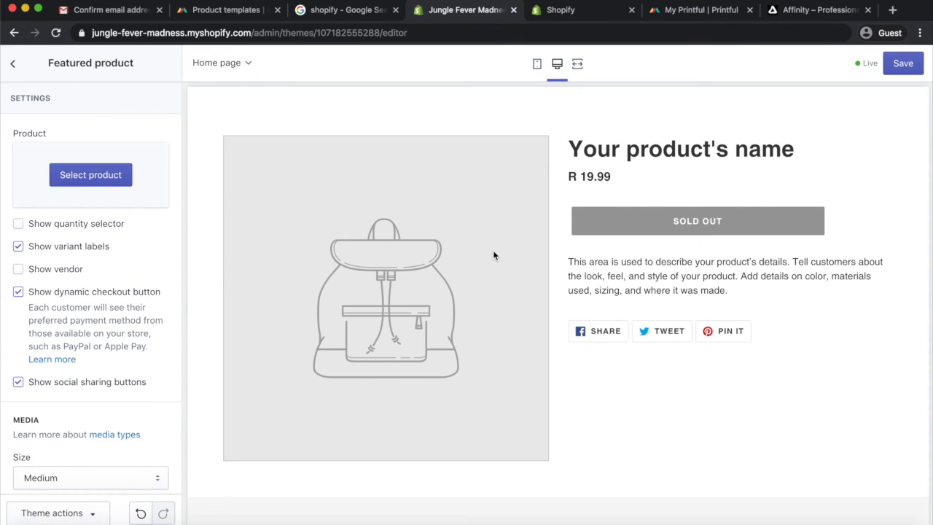
click(84, 180)
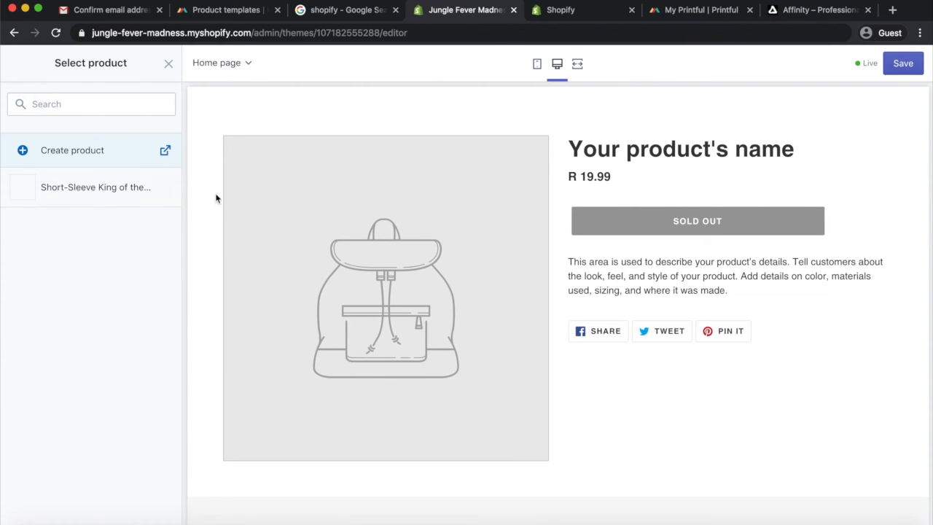
click(73, 191)
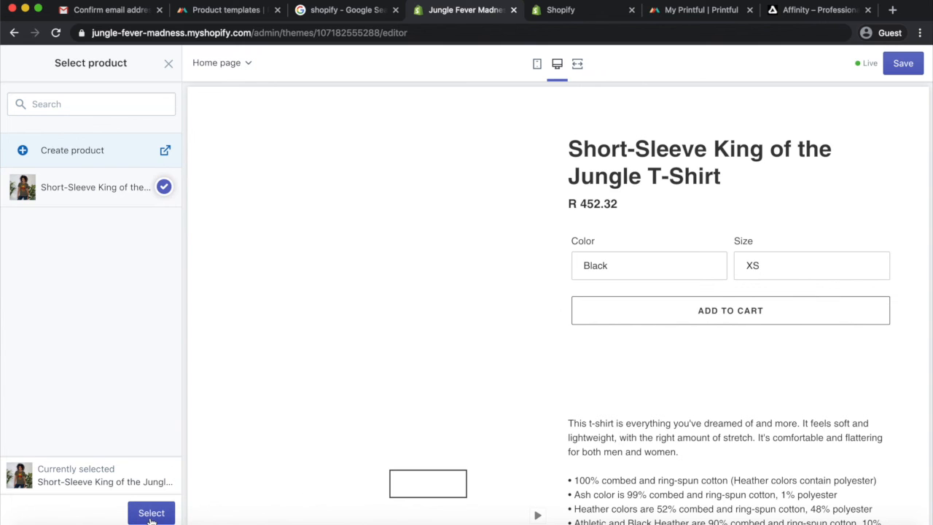
click(151, 513)
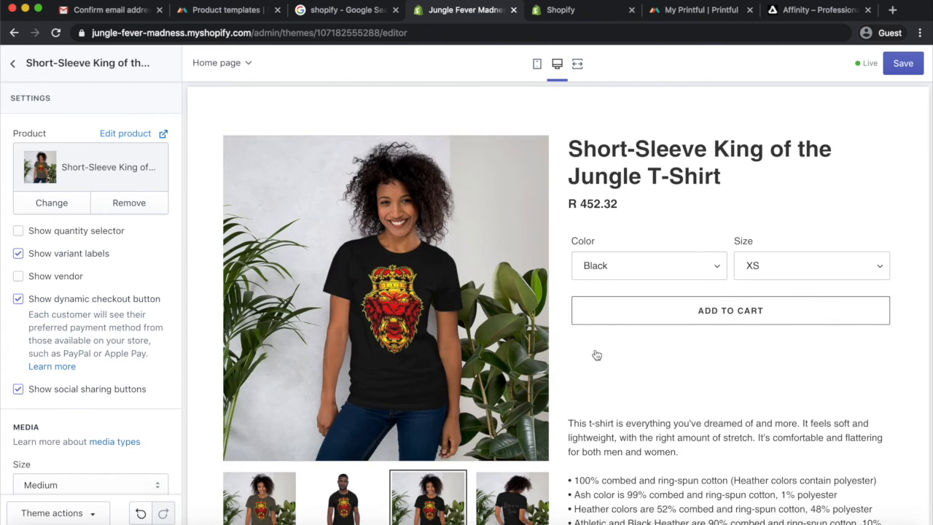
Move the featured product section directly below the image overlay section and save the theme
scroll(596, 354, down, 2)
scroll(596, 355, down, 4)
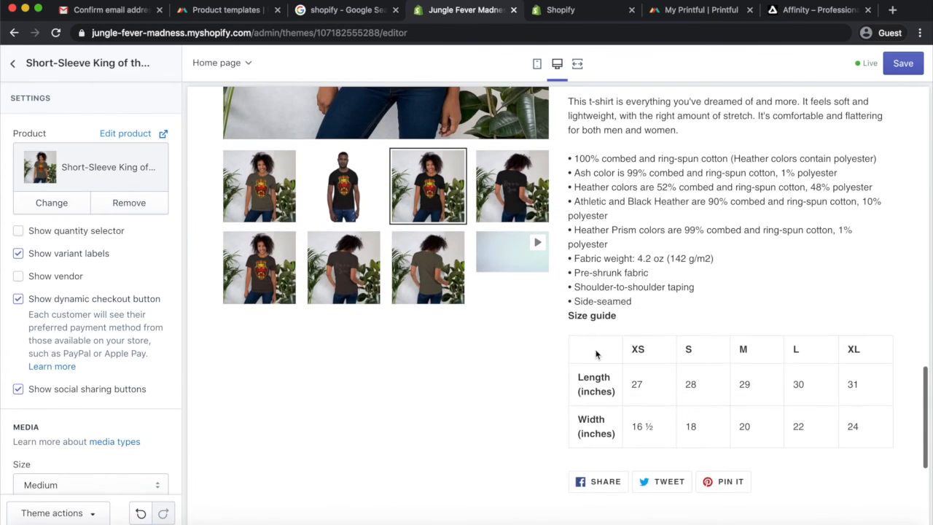
scroll(596, 354, up, 3)
scroll(596, 354, up, 5)
click(903, 63)
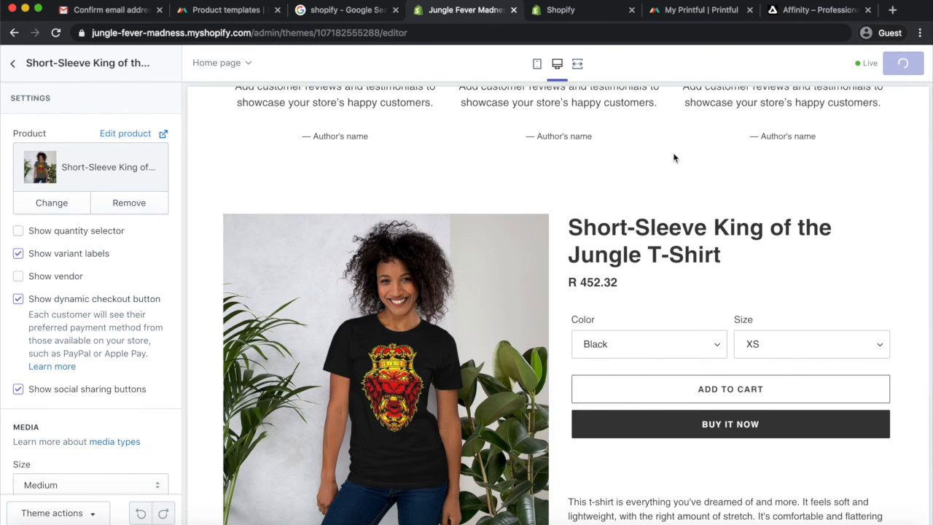
click(14, 66)
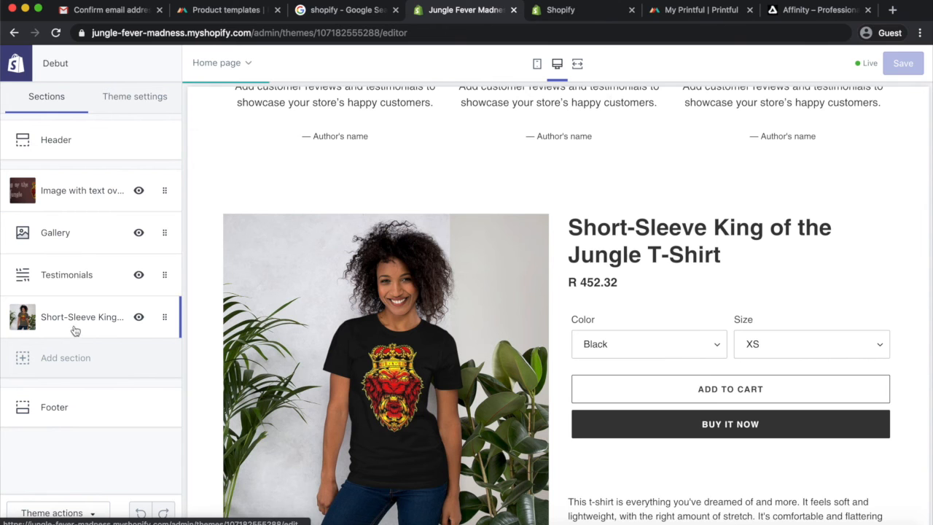
drag(76, 321, 69, 229)
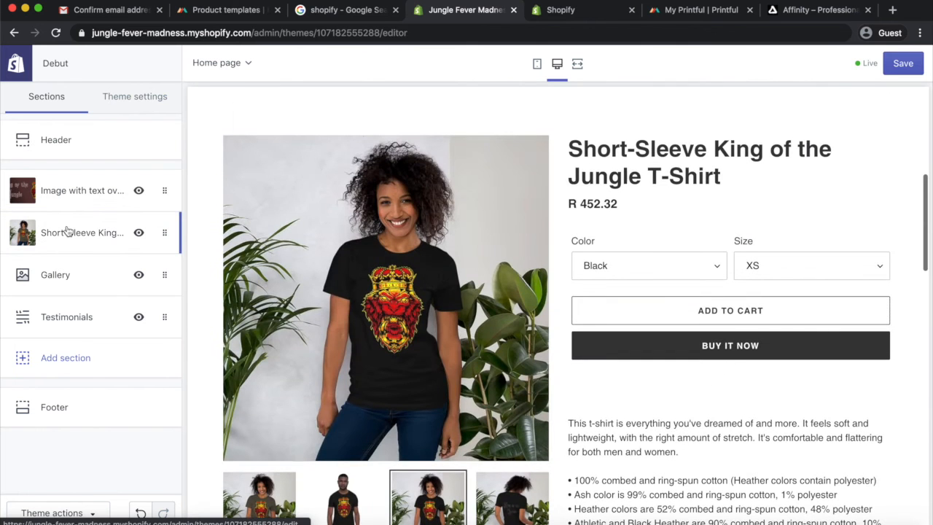
click(903, 66)
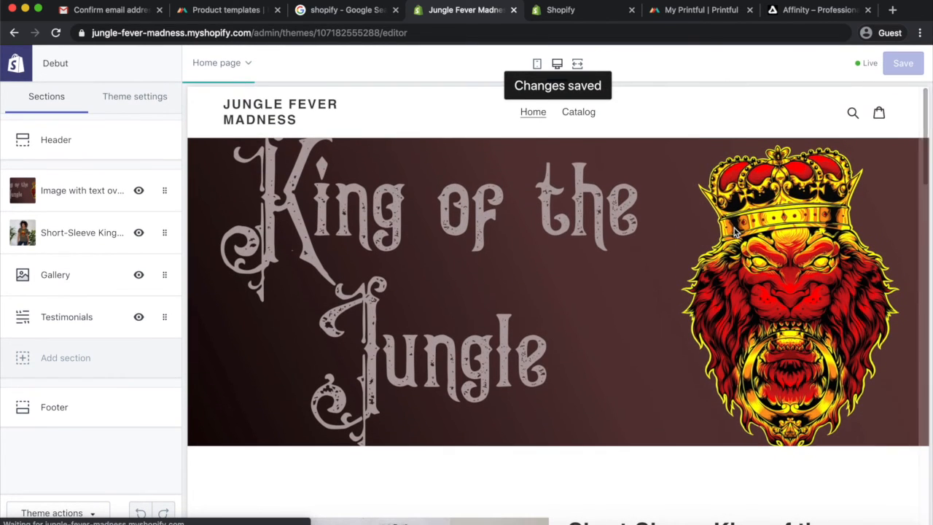
Scroll through the home page preview to review the section layout
scroll(634, 284, down, 5)
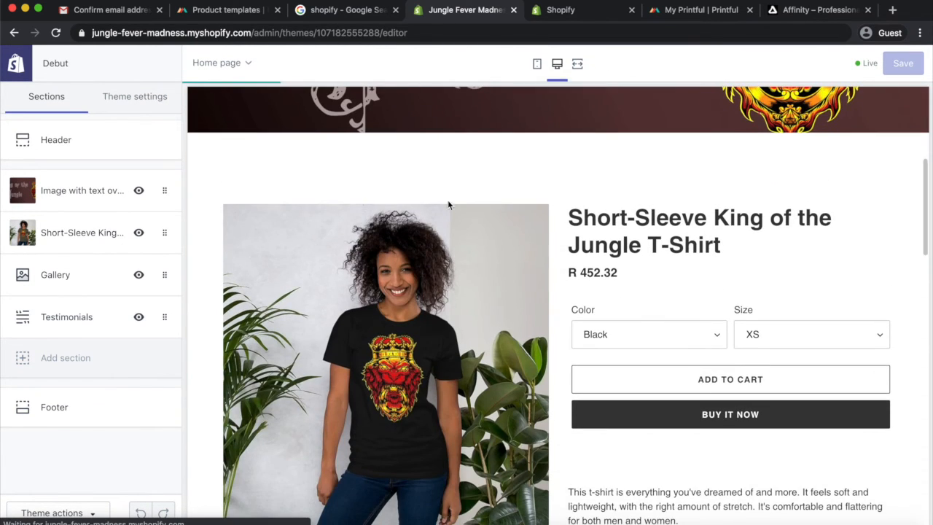
scroll(684, 297, down, 3)
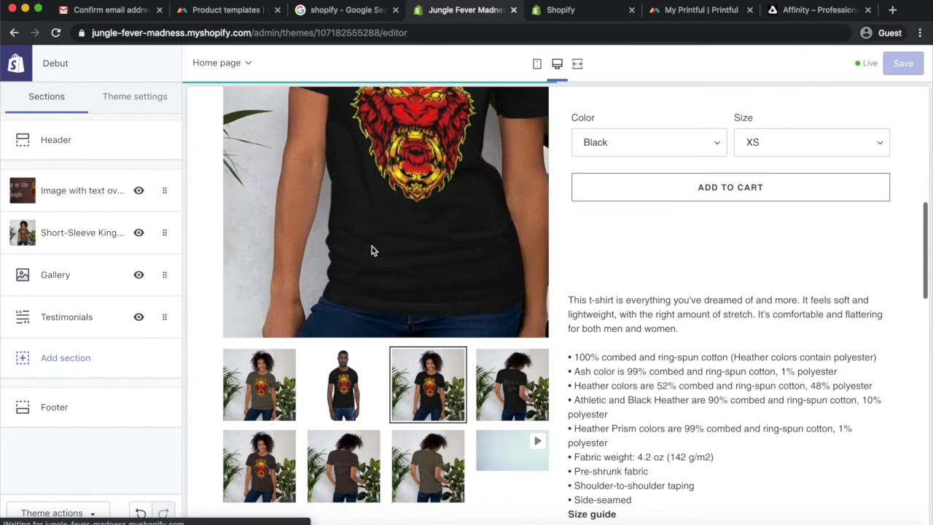
scroll(502, 408, down, 1)
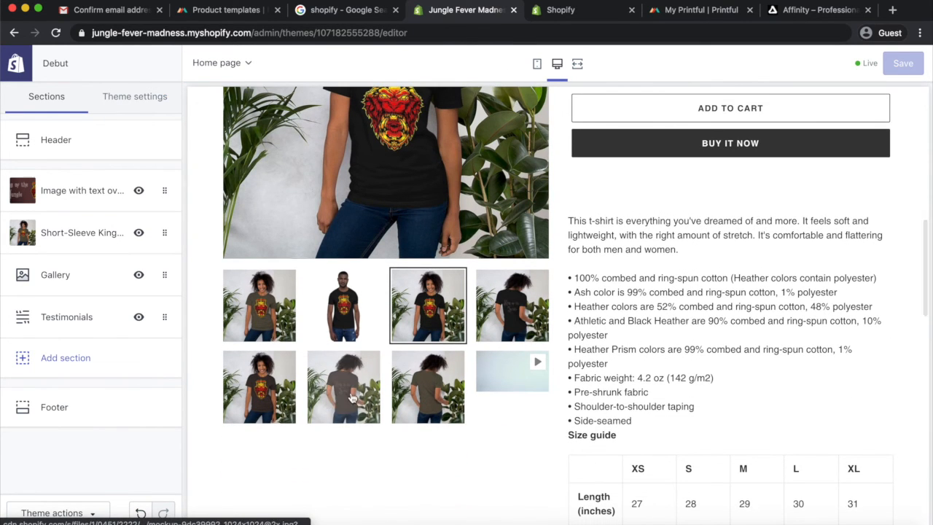
scroll(576, 379, down, 4)
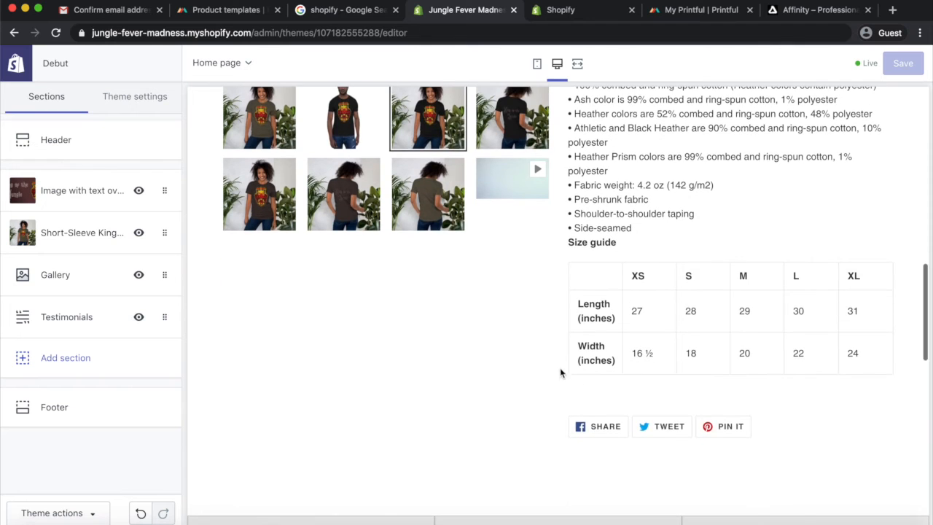
scroll(587, 382, down, 4)
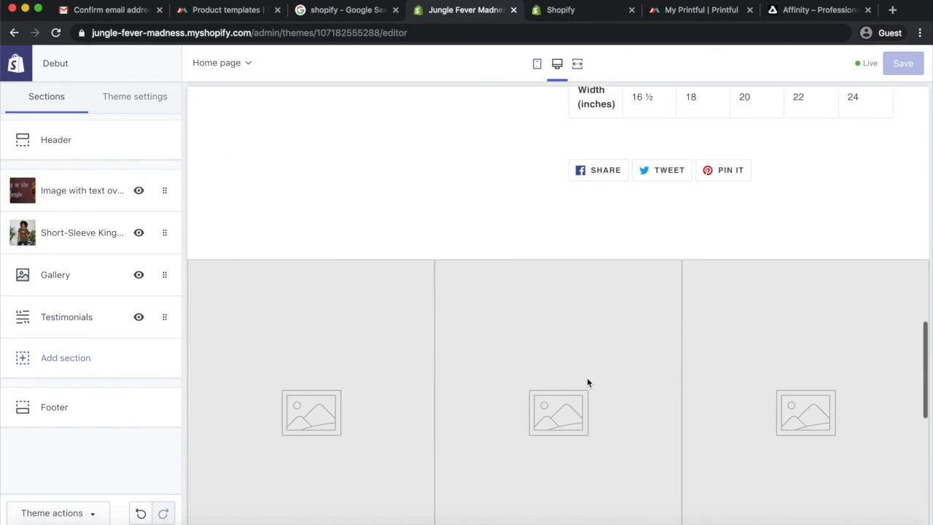
scroll(588, 381, down, 1)
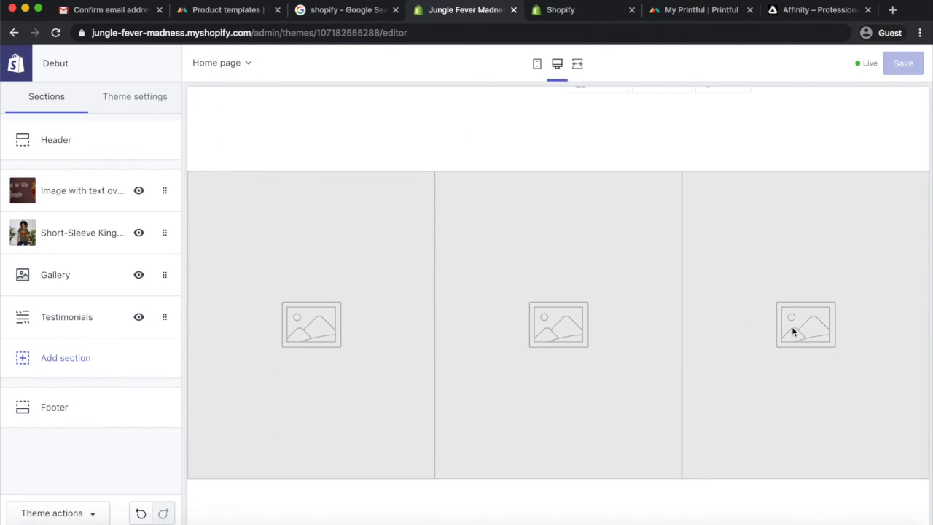
scroll(849, 295, down, 2)
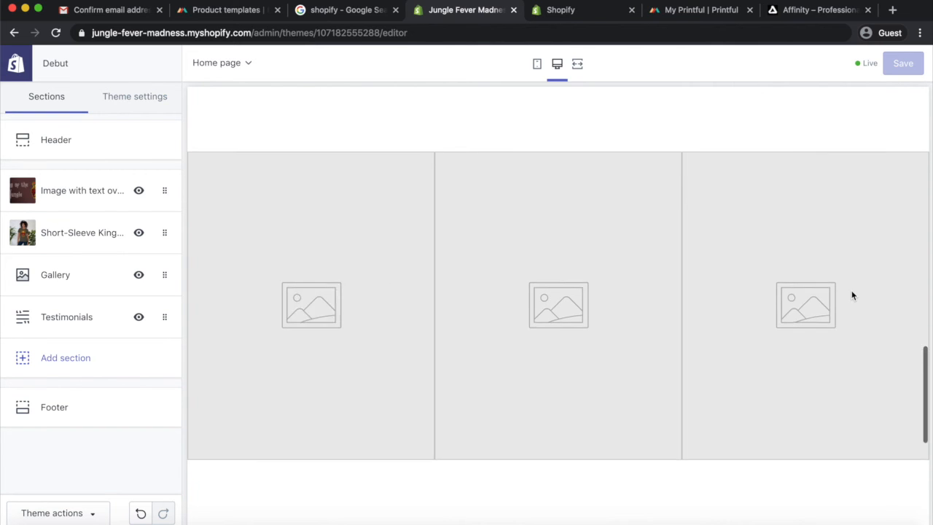
scroll(664, 212, down, 3)
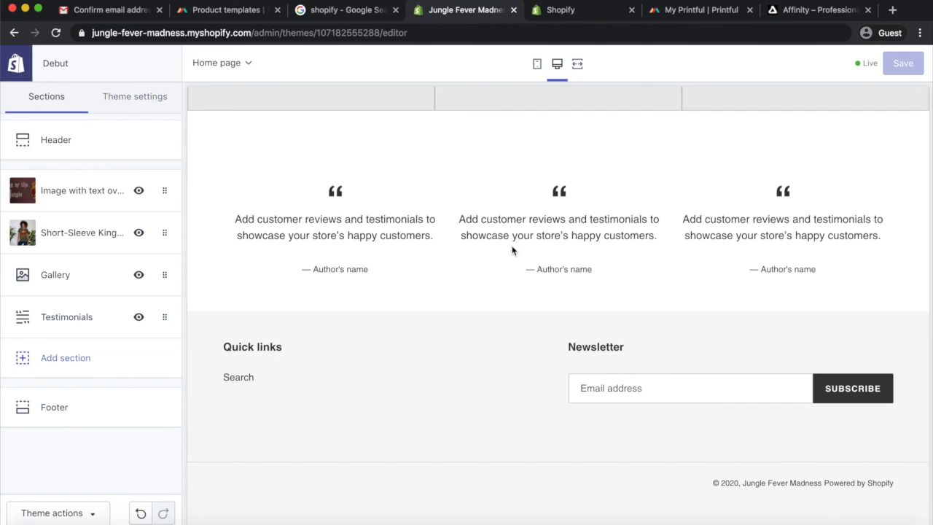
Replace the first testimonial's text in the Testimonials section with "Amazing t-shirts, totally love the designs."
click(76, 325)
click(83, 235)
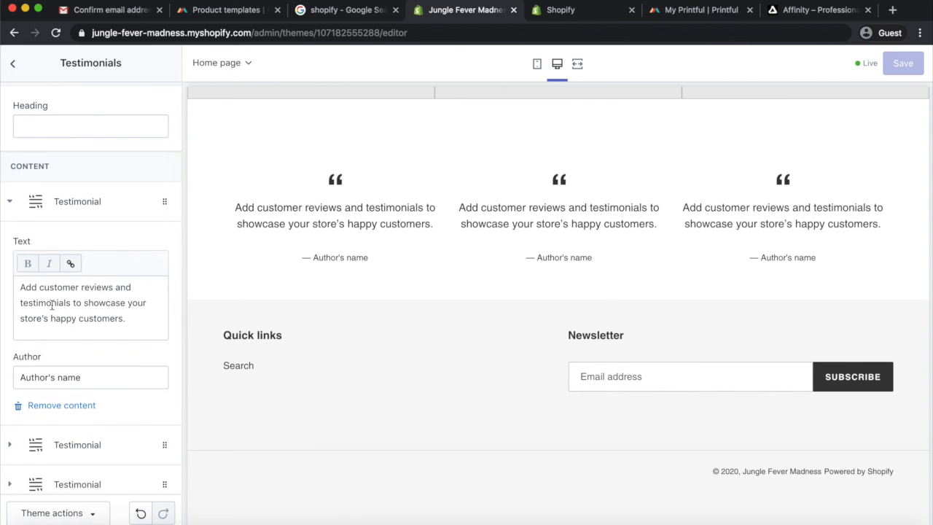
scroll(80, 269, down, 2)
drag(131, 274, 14, 241)
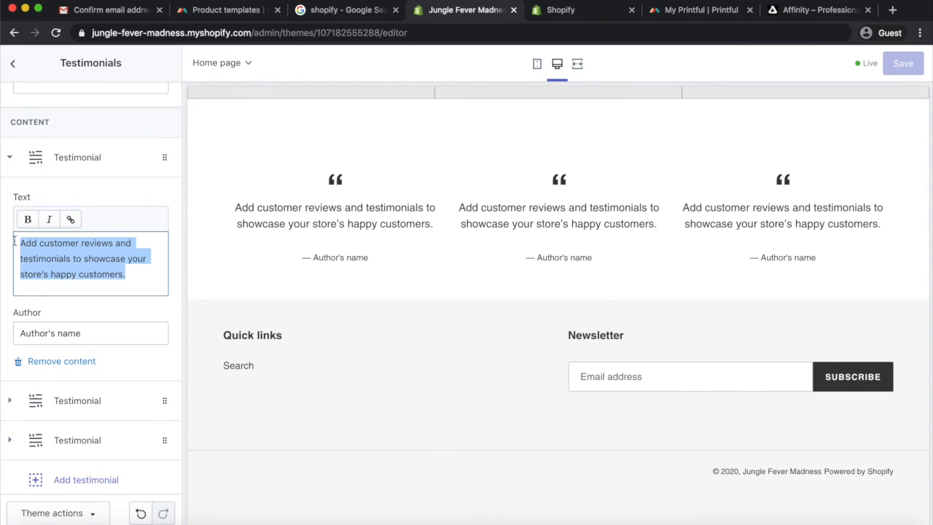
text(Amazing t)
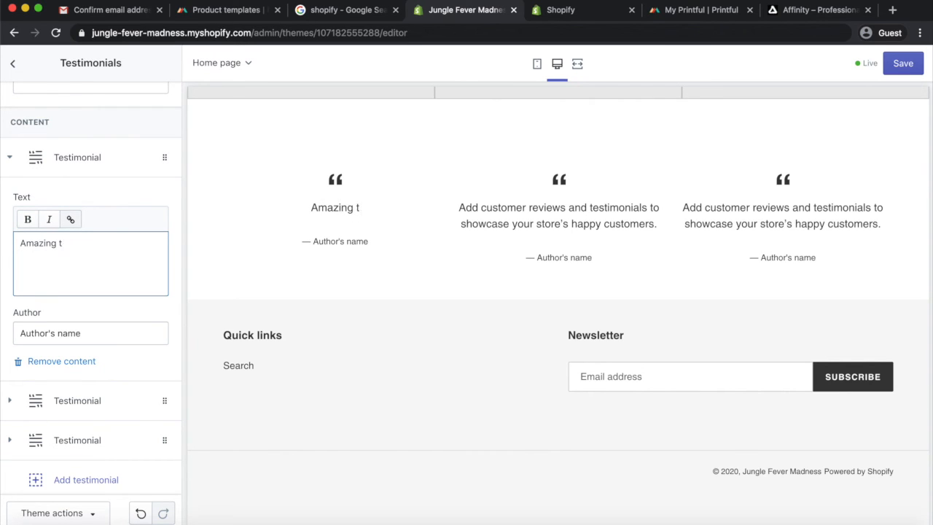
text(-shirts, )
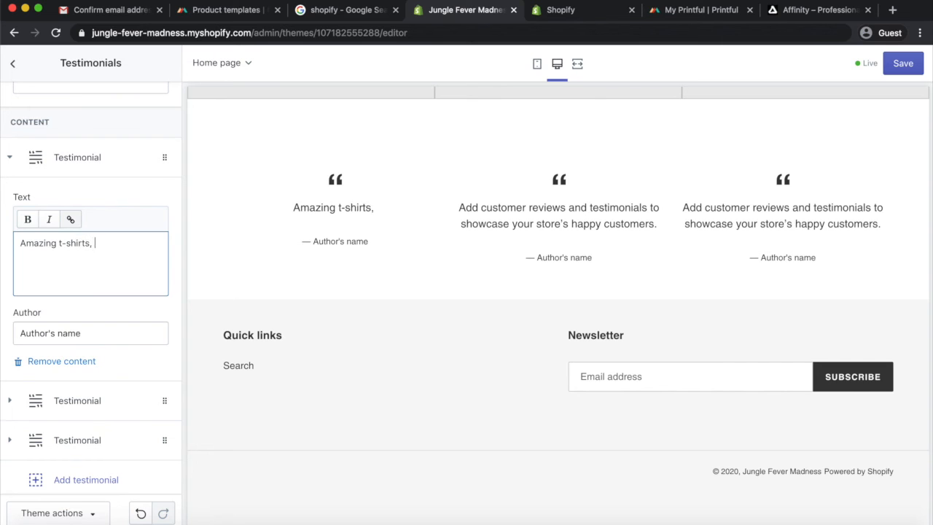
text(totally love t)
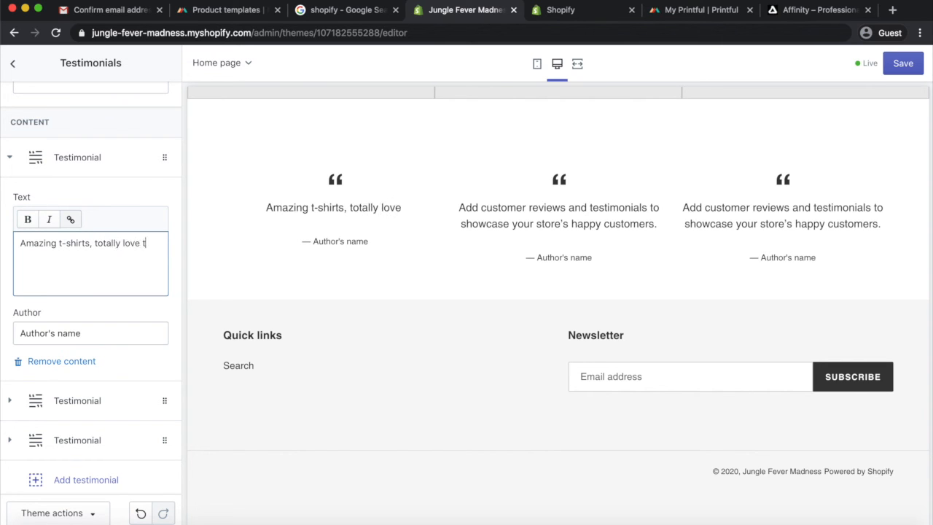
text(he designs.)
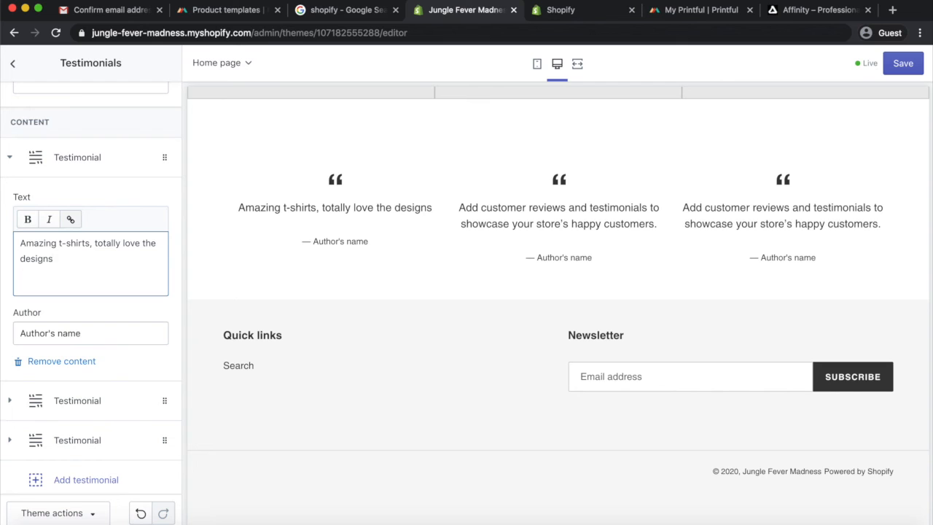
Replace the second testimonial's text with "Highly recommend this store"
click(569, 209)
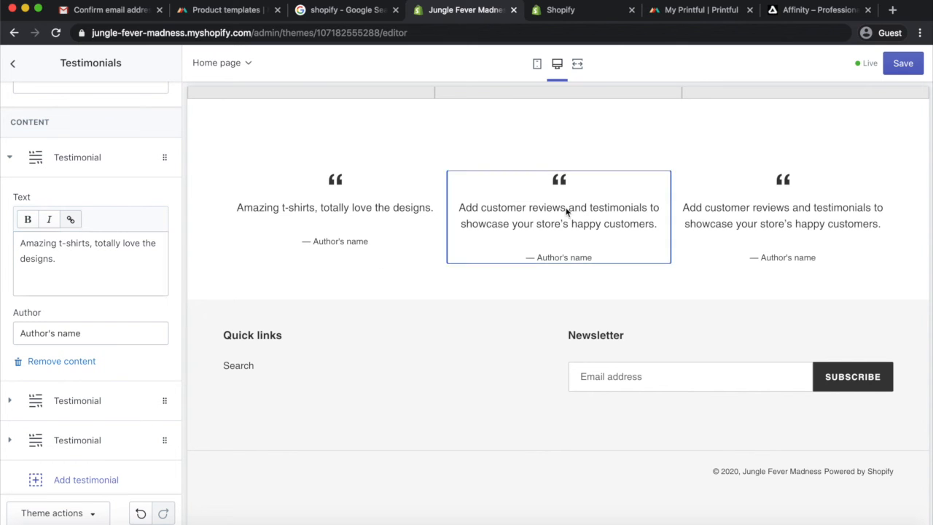
click(77, 402)
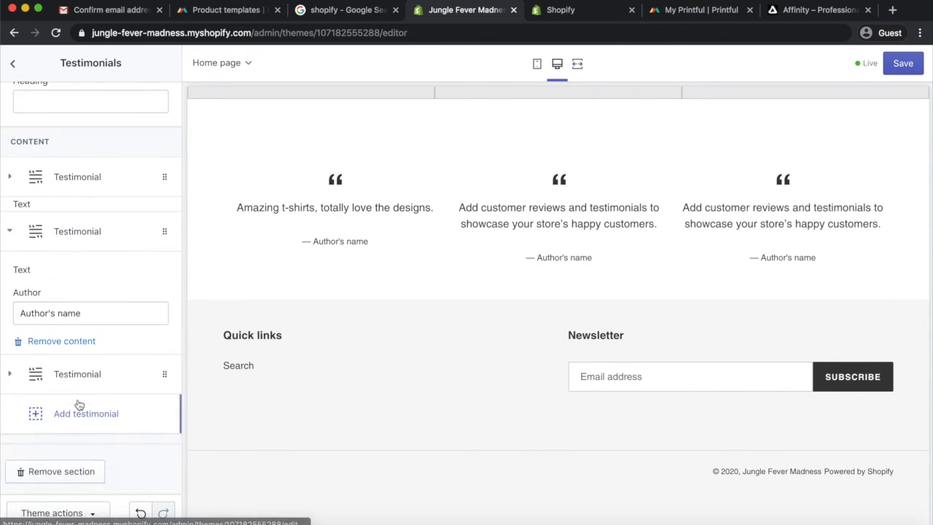
drag(131, 323, 20, 282)
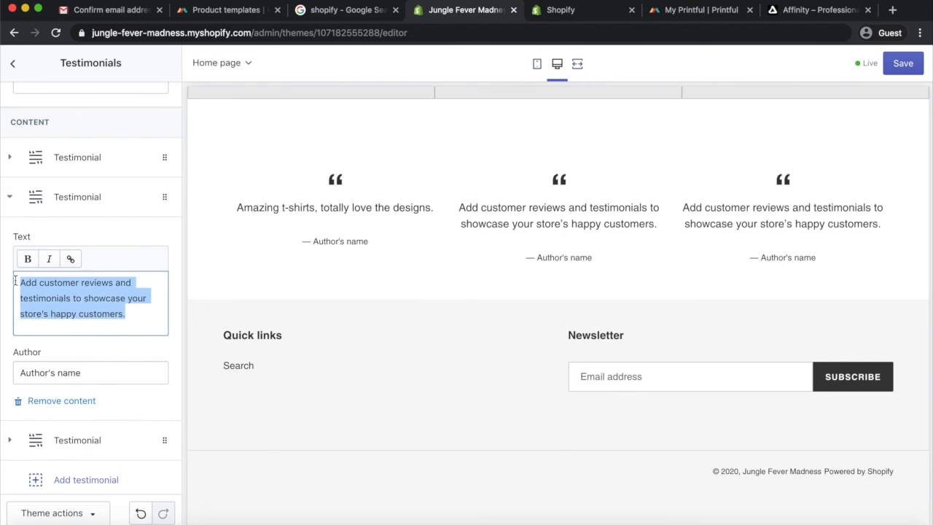
text(Highly recommend this store)
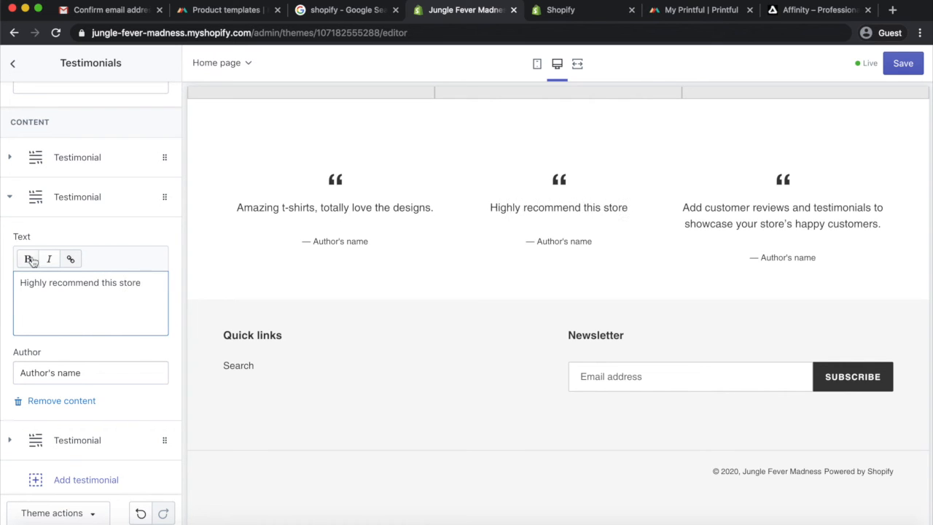
Enter a customer's name as author for the second testimonial, then another customer's name for the first testimonial
scroll(30, 343, down, 2)
drag(92, 313, 7, 312)
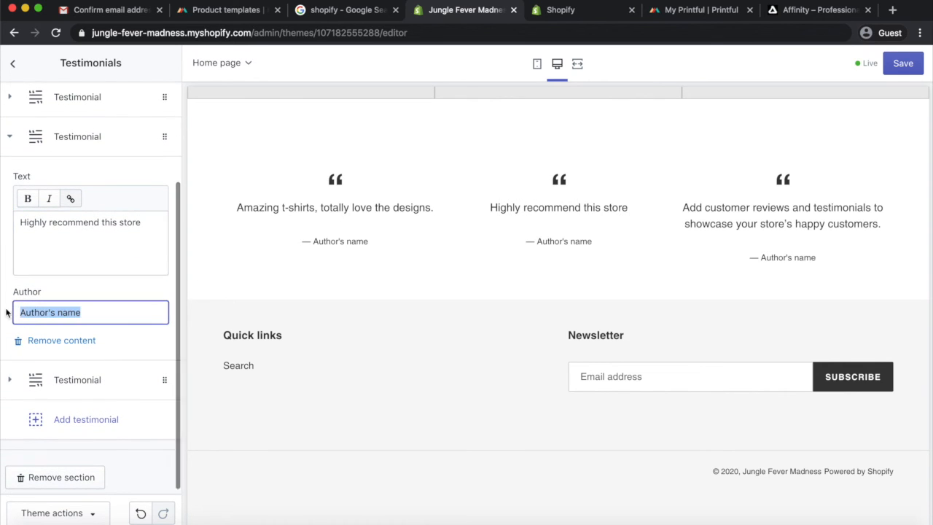
text(Jabu)
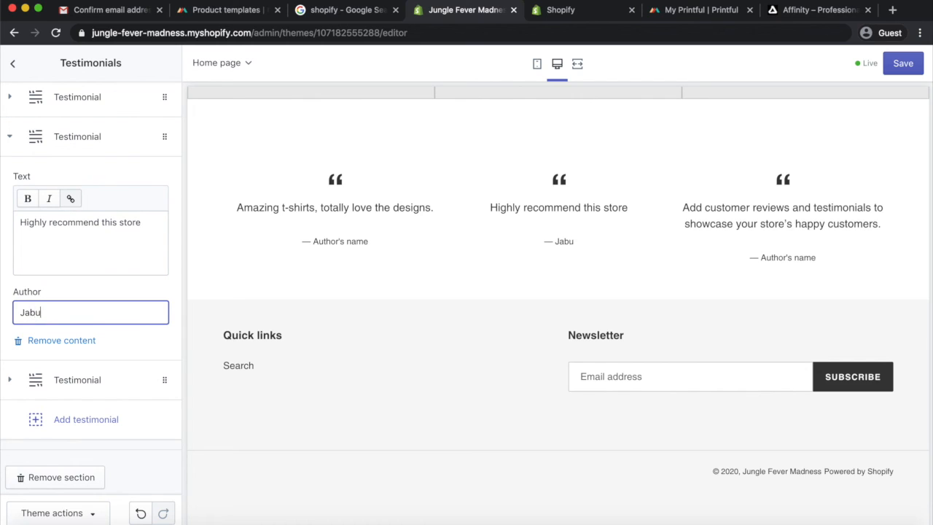
click(117, 102)
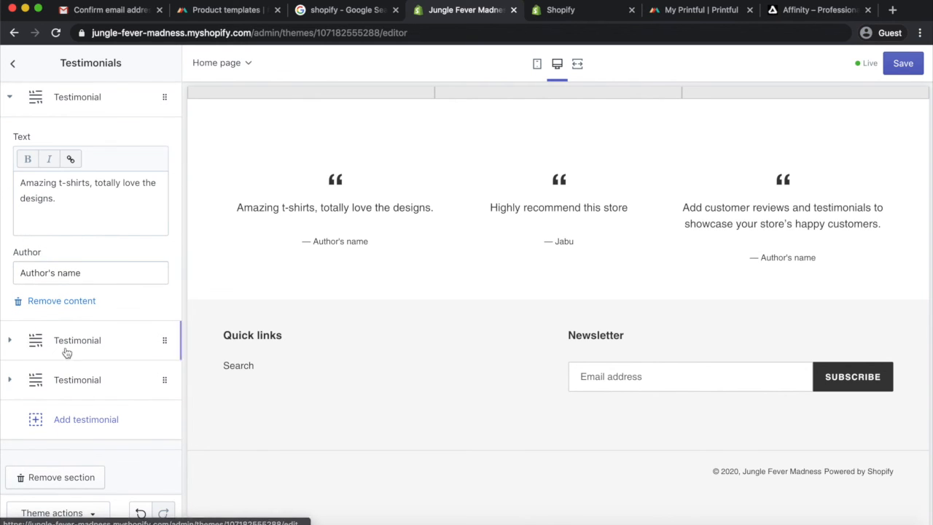
drag(82, 273, 19, 271)
text(Mar)
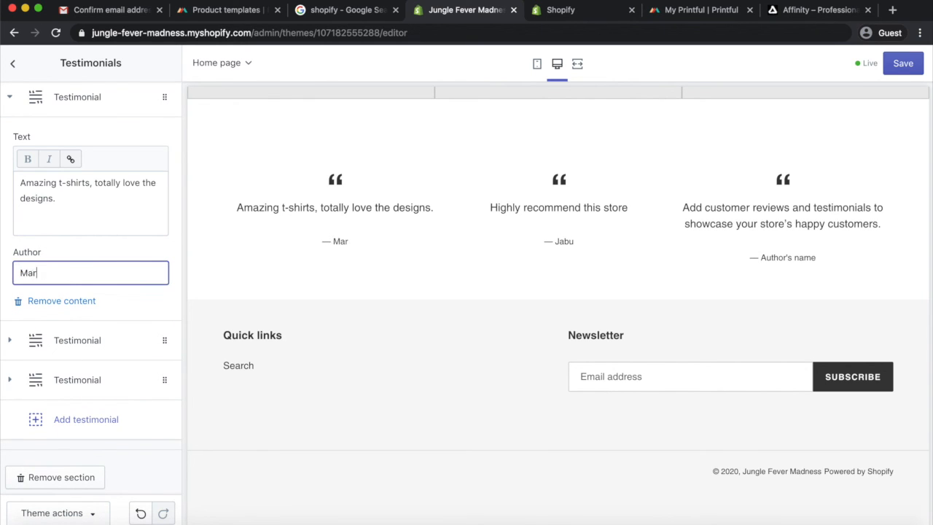
text(y P)
Replace the third testimonial's text with "I received my order in 2 days, so i was happy with that."
click(100, 380)
drag(138, 295, 20, 250)
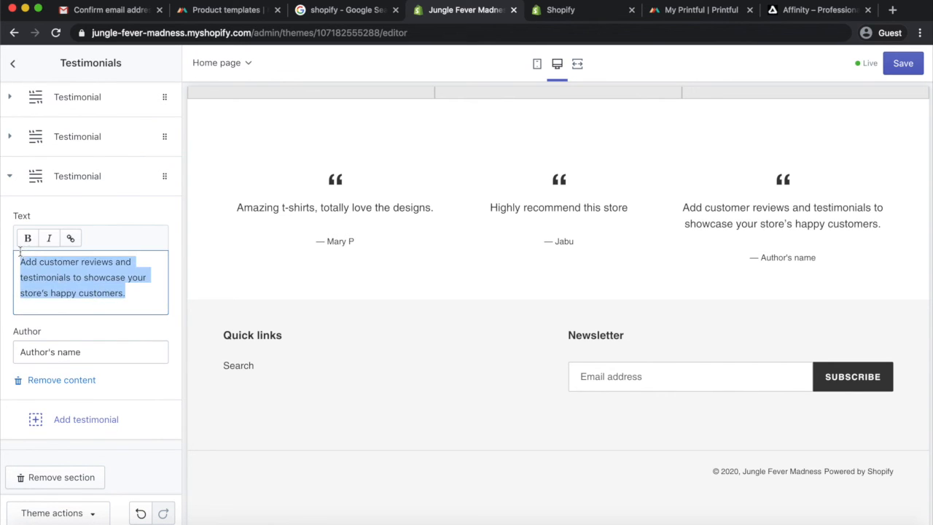
text(I received my order in 2 days, so )
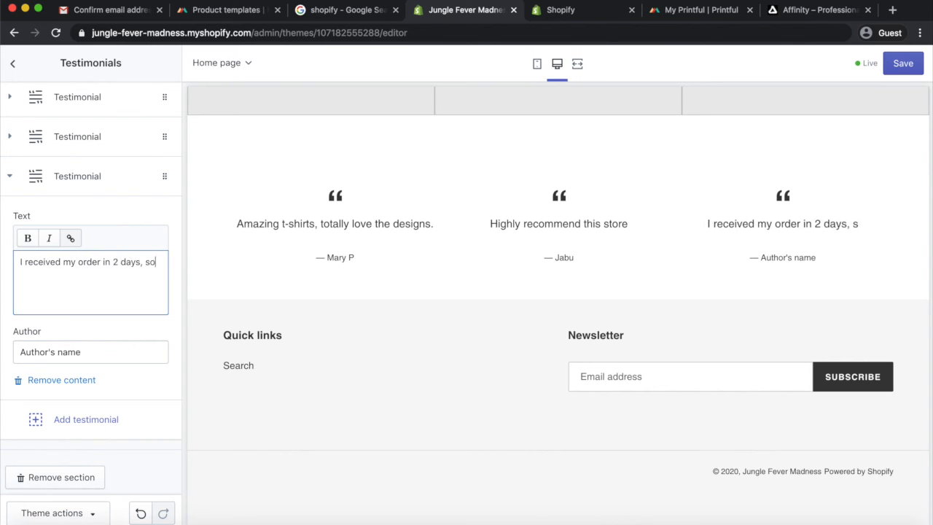
text(i was happy with that.)
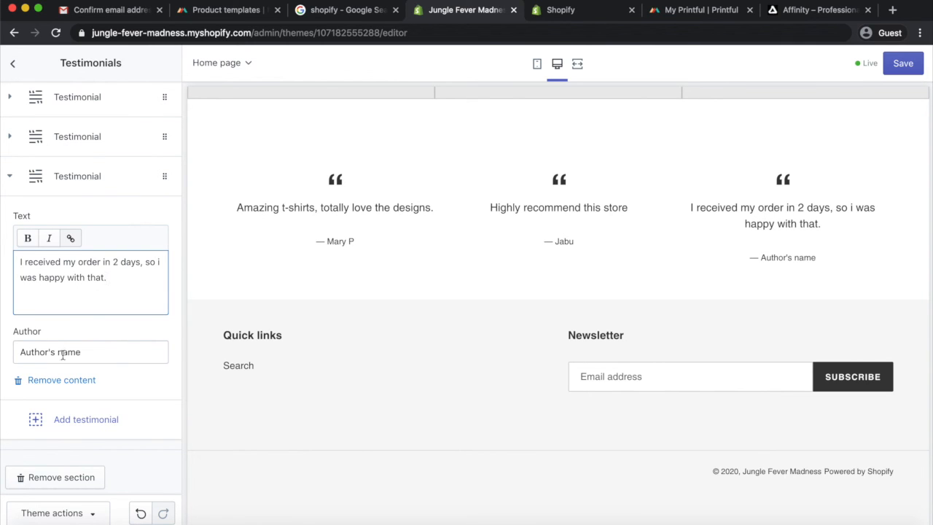
Enter a customer's name as the third testimonial's author and save the theme
key(Tab)
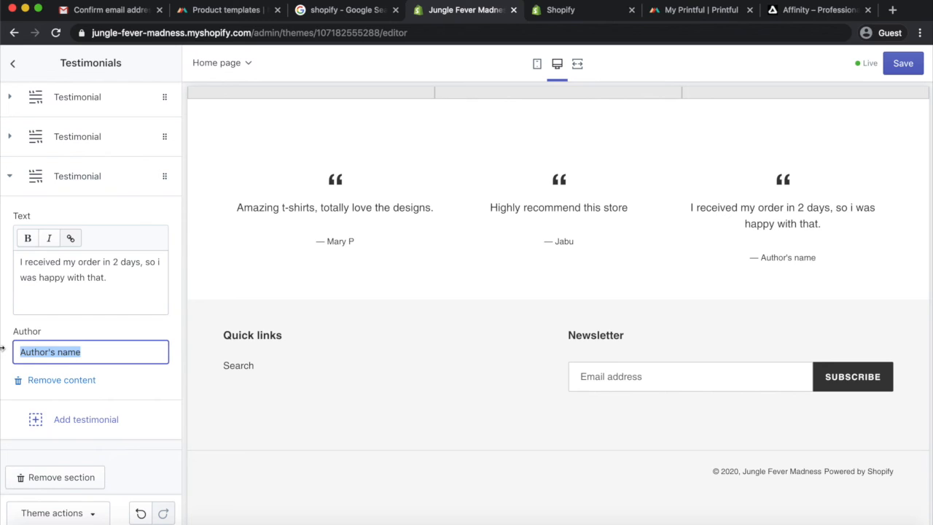
text(Pieter)
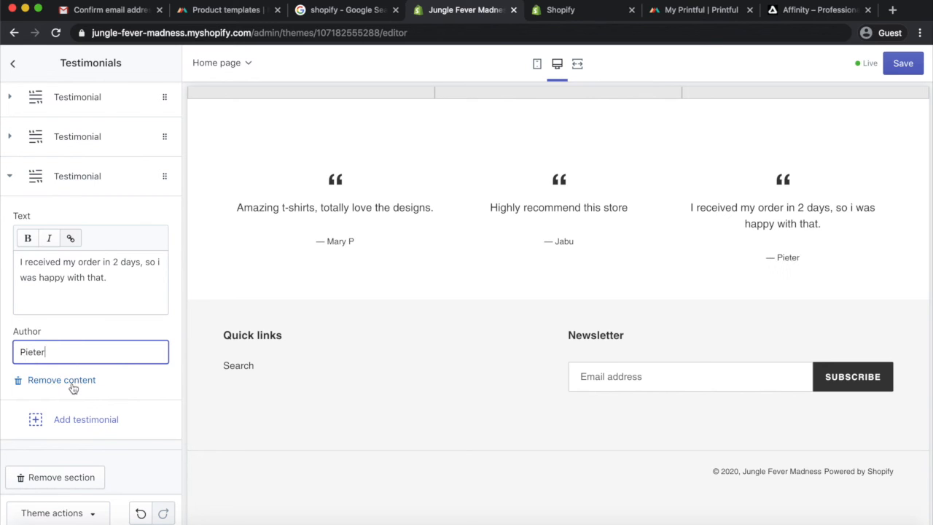
scroll(135, 343, down, 1)
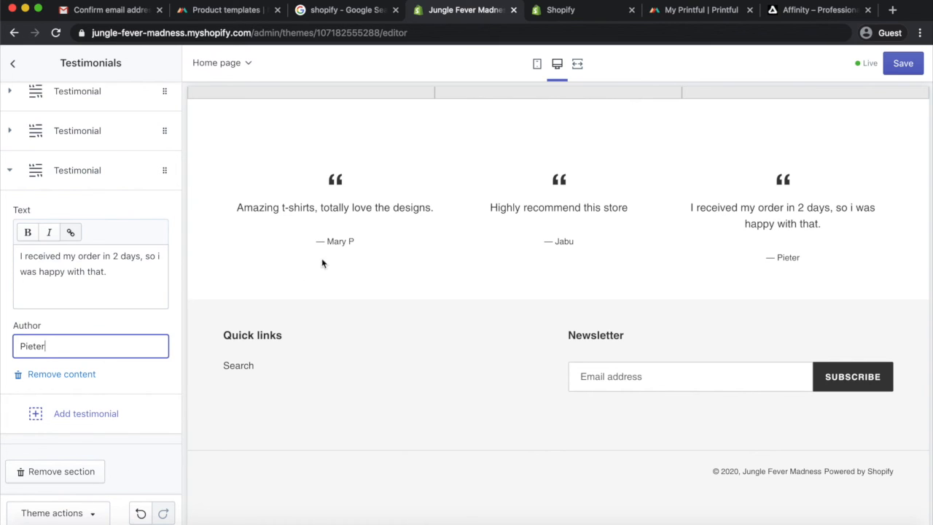
click(903, 64)
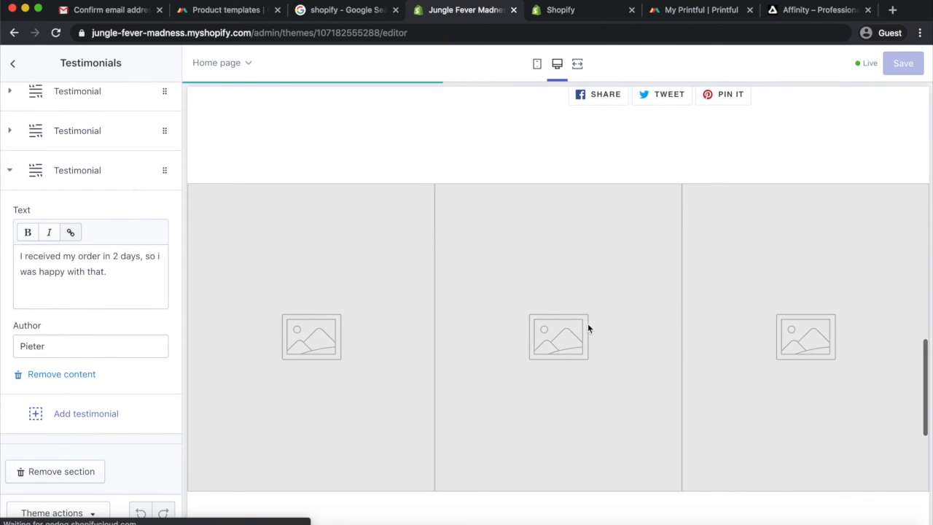
Set the Gallery section's first image to the Women's Fashion free photo of a woman against a yellow background
click(16, 67)
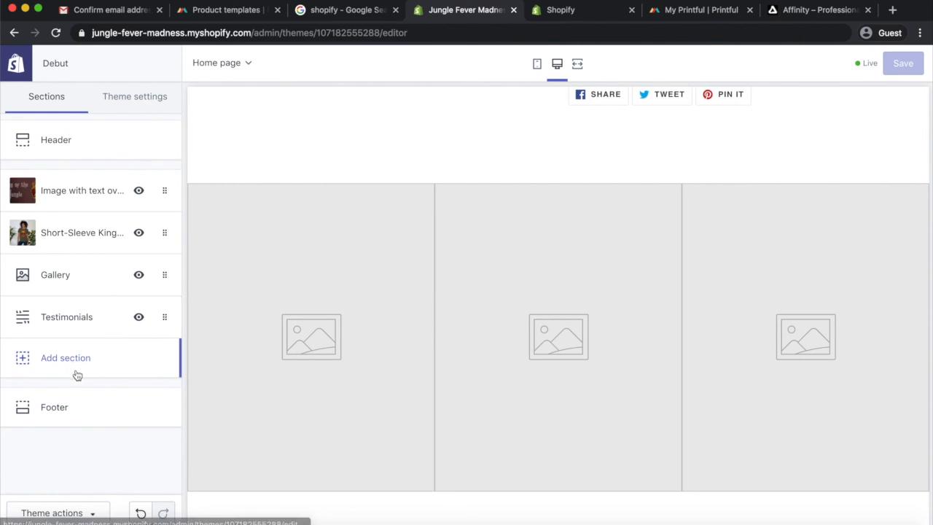
click(75, 278)
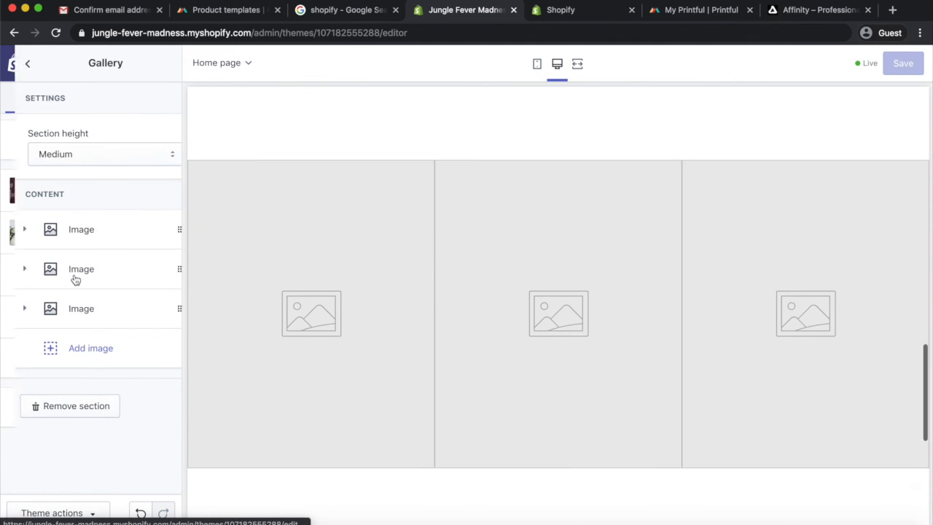
click(82, 231)
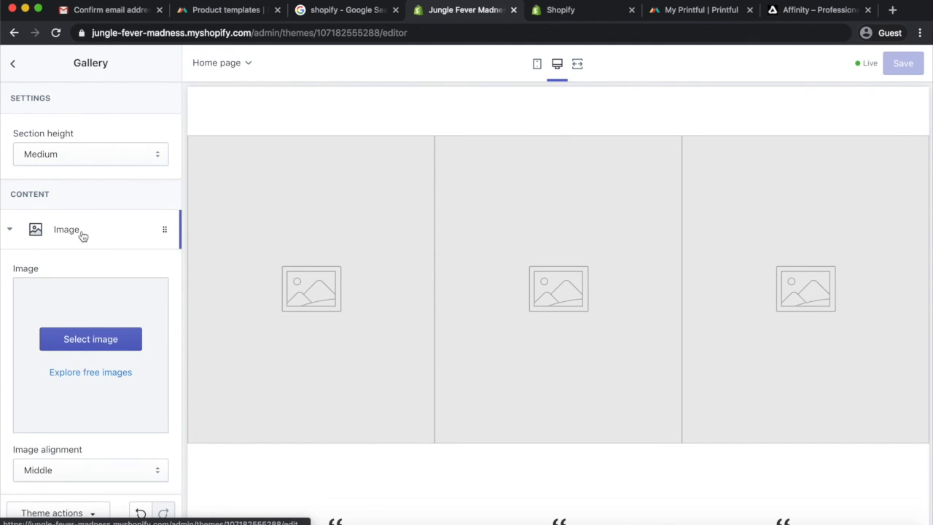
click(94, 341)
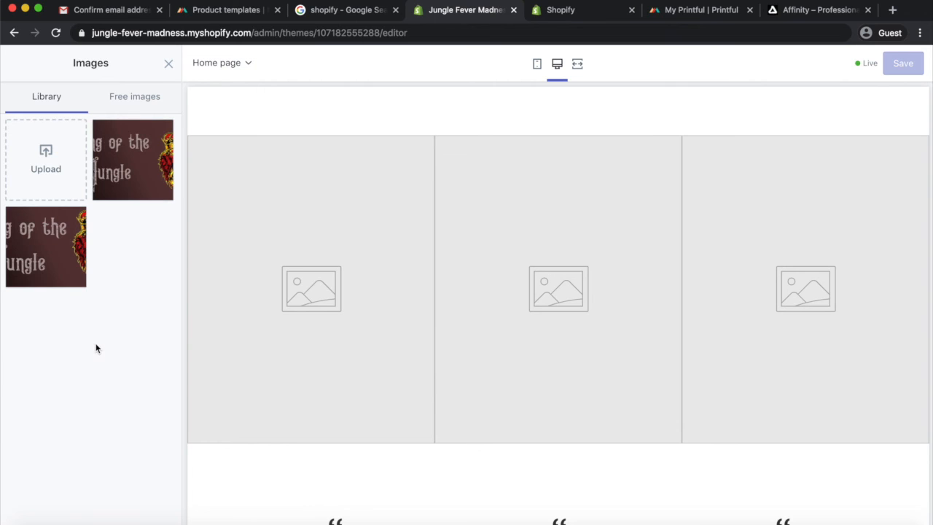
click(133, 97)
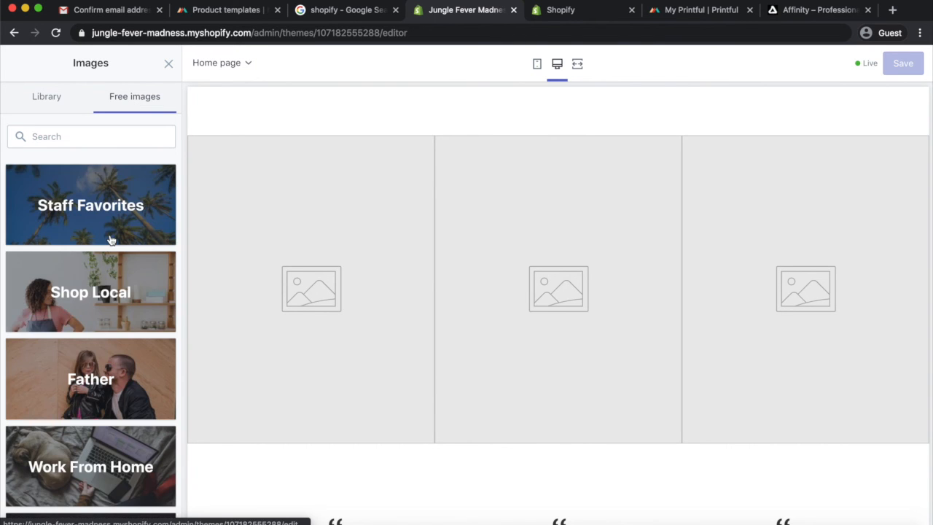
scroll(121, 357, down, 6)
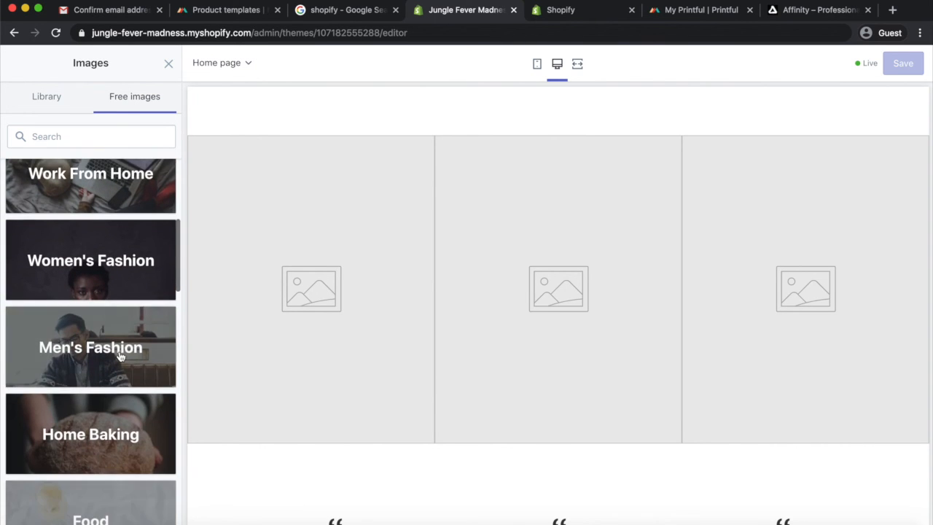
click(121, 354)
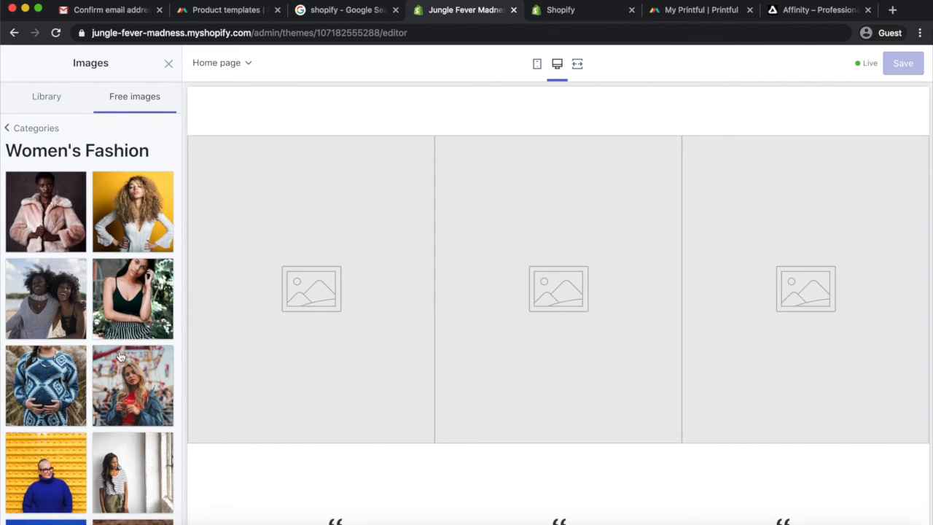
click(140, 218)
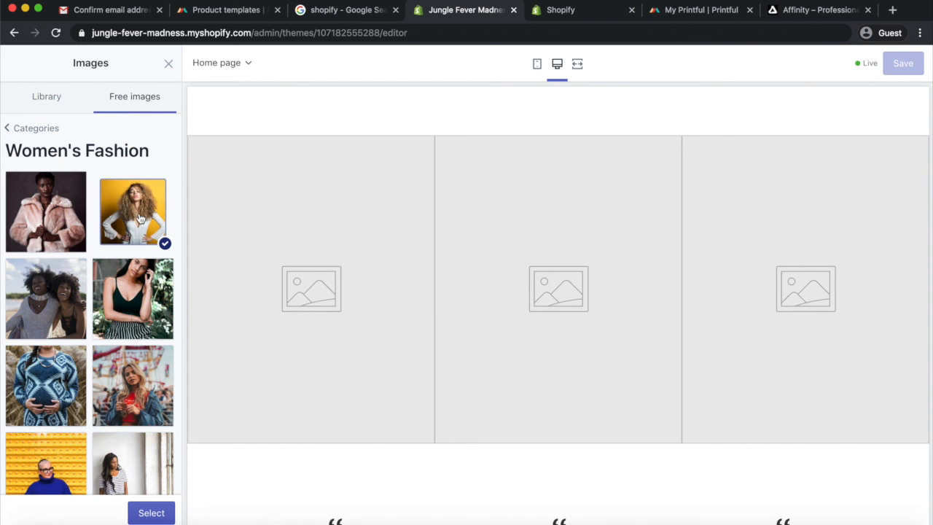
click(149, 513)
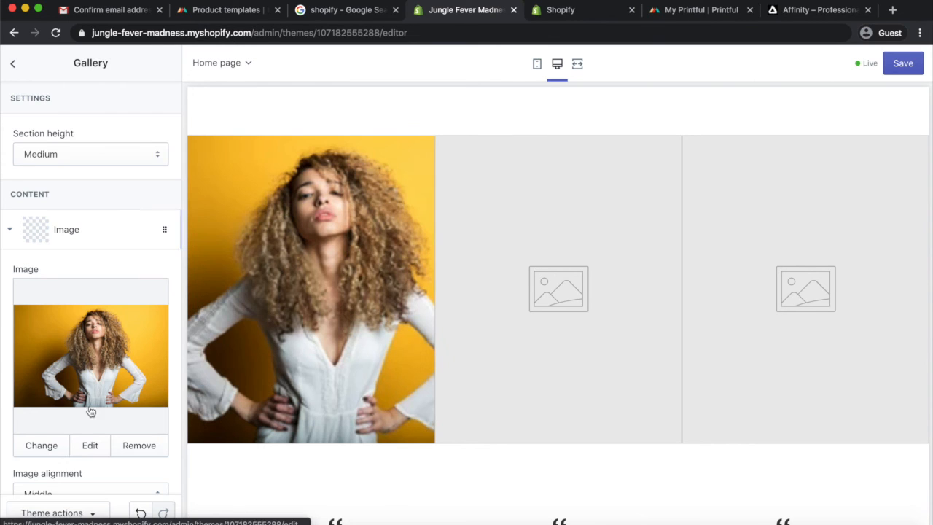
Set the Gallery section's second image to the Women's Fashion free photo of a woman in a grey coat and beanie
scroll(89, 425, down, 5)
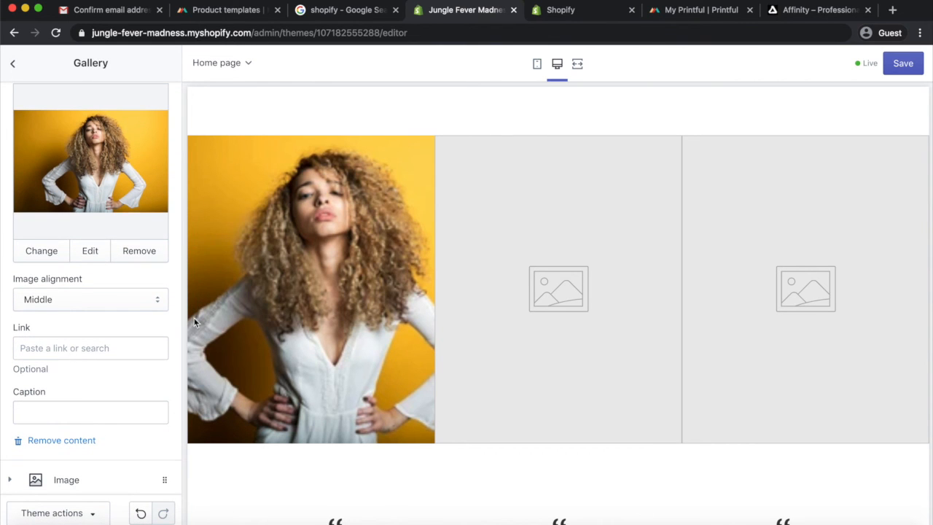
scroll(66, 444, down, 3)
click(80, 364)
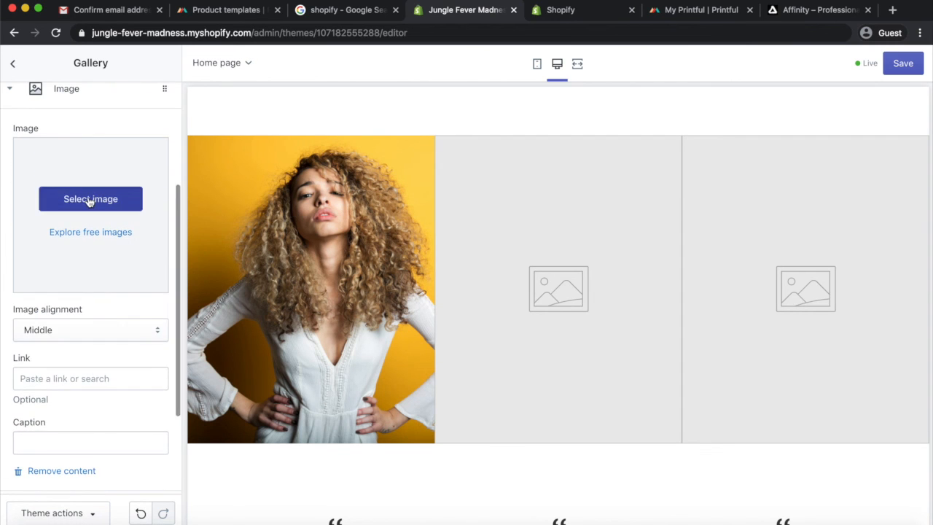
click(88, 198)
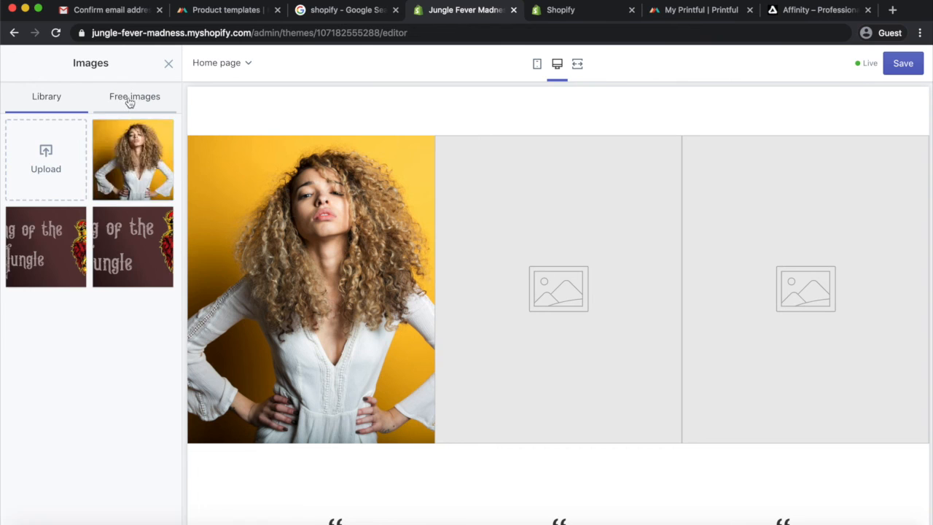
click(128, 97)
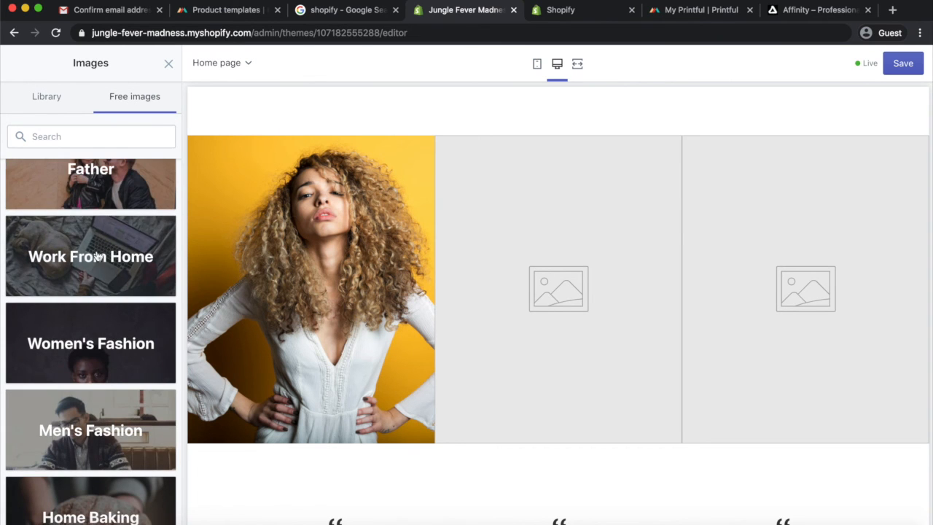
scroll(98, 298, down, 2)
click(98, 302)
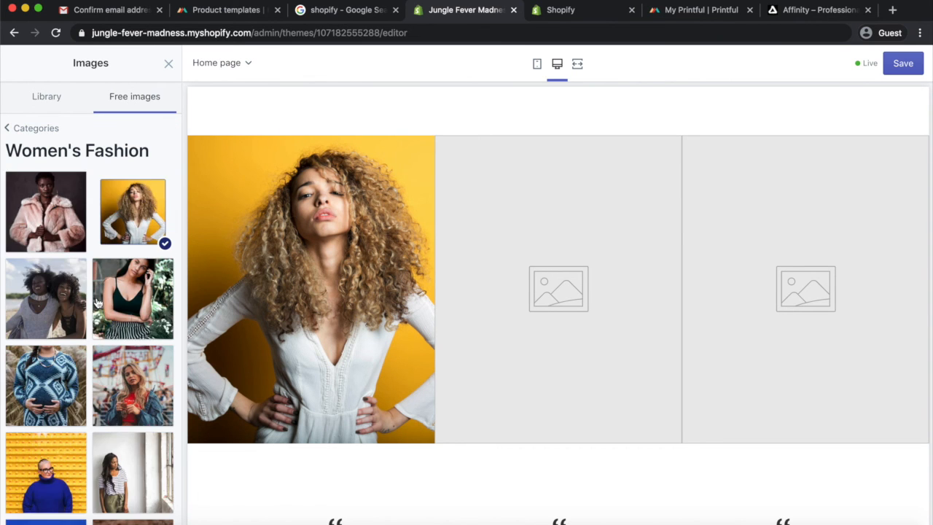
scroll(115, 352, down, 8)
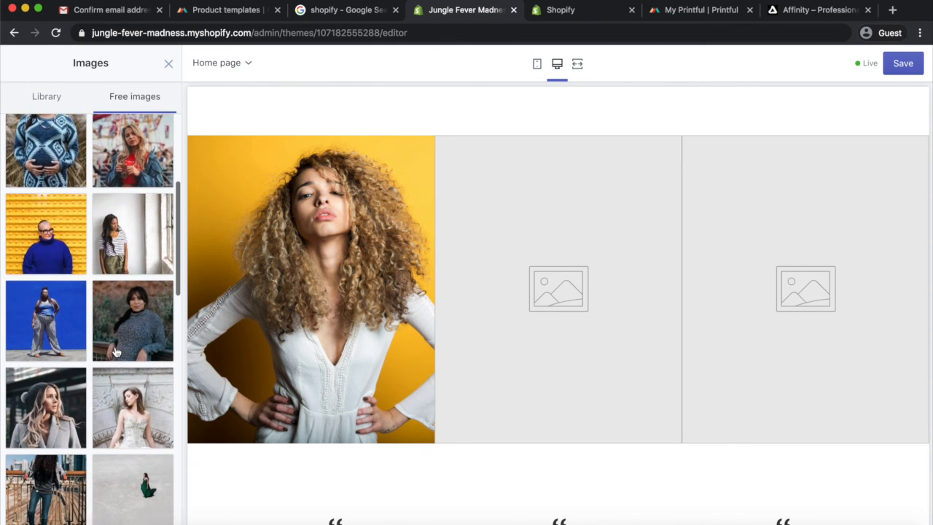
click(58, 355)
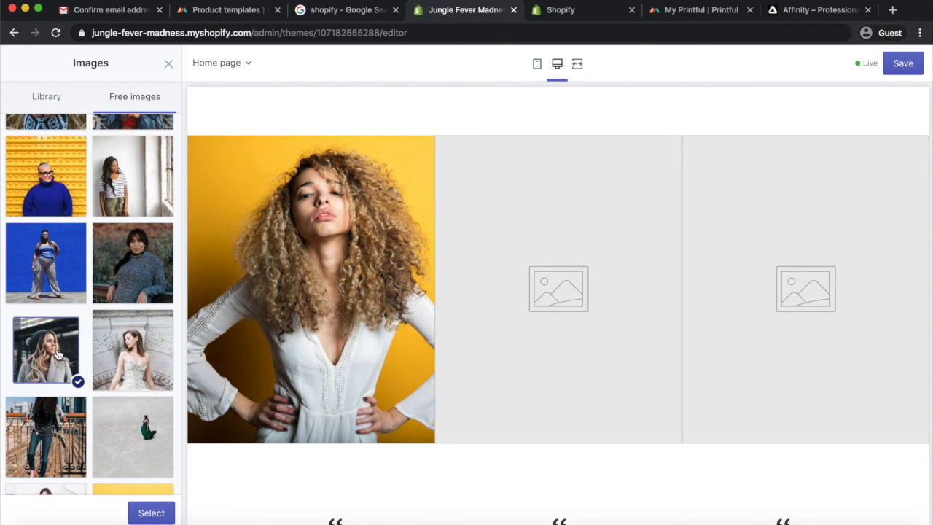
click(151, 513)
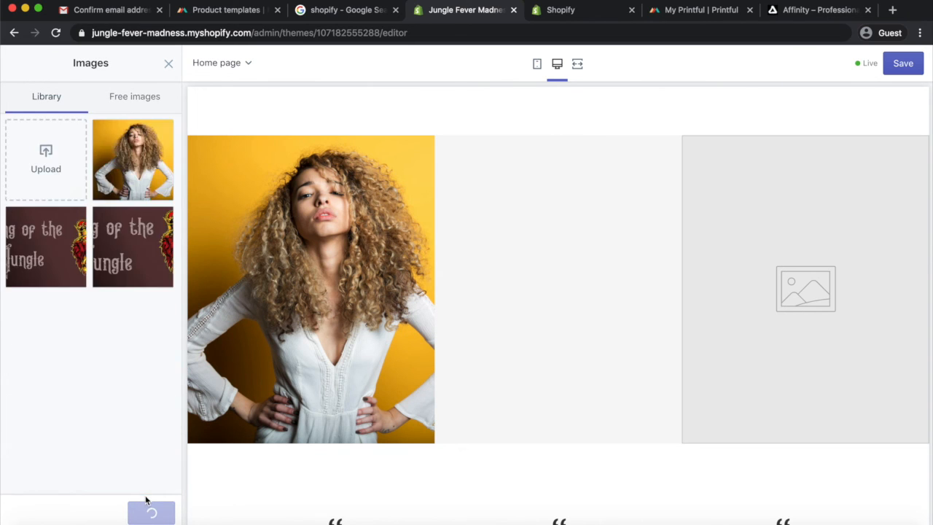
Set the Gallery's third image to the Women's Fashion free photo of a woman in a red striped outfit and save the theme
scroll(135, 370, down, 3)
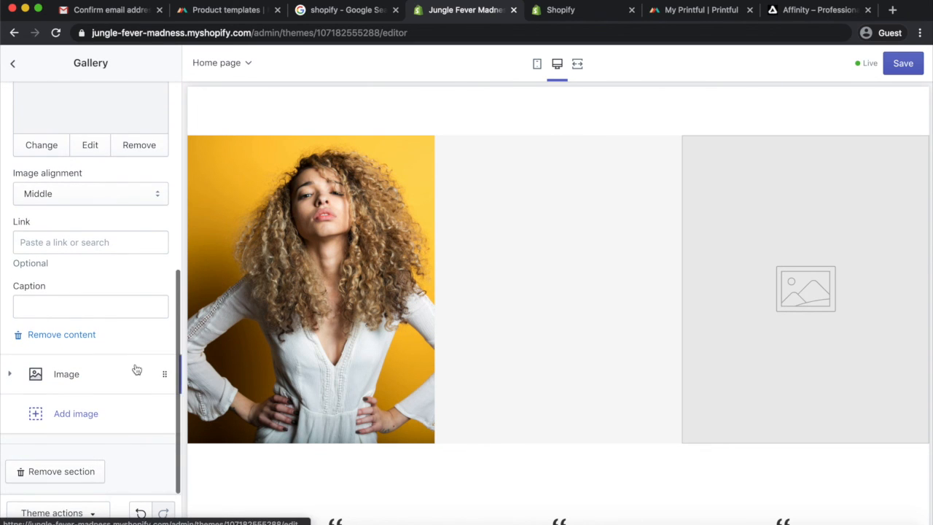
click(100, 386)
scroll(99, 387, up, 2)
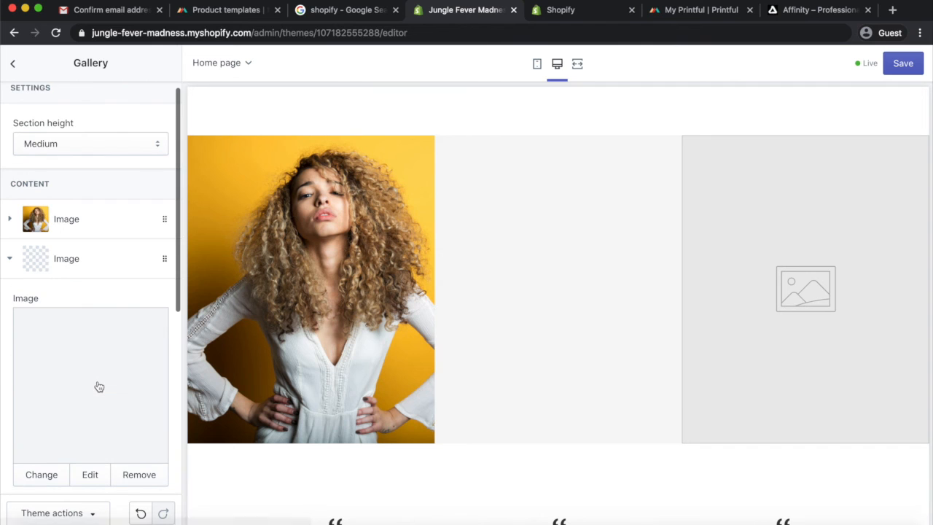
scroll(99, 386, down, 5)
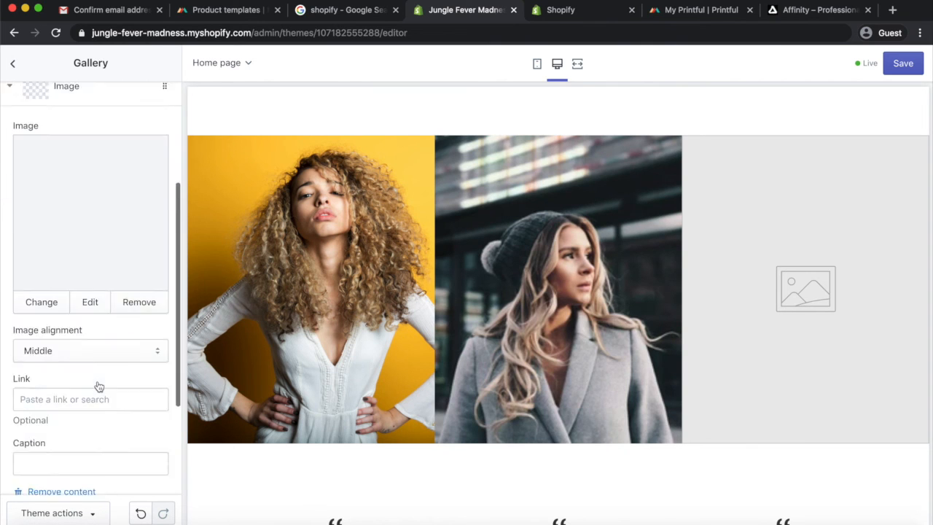
click(97, 384)
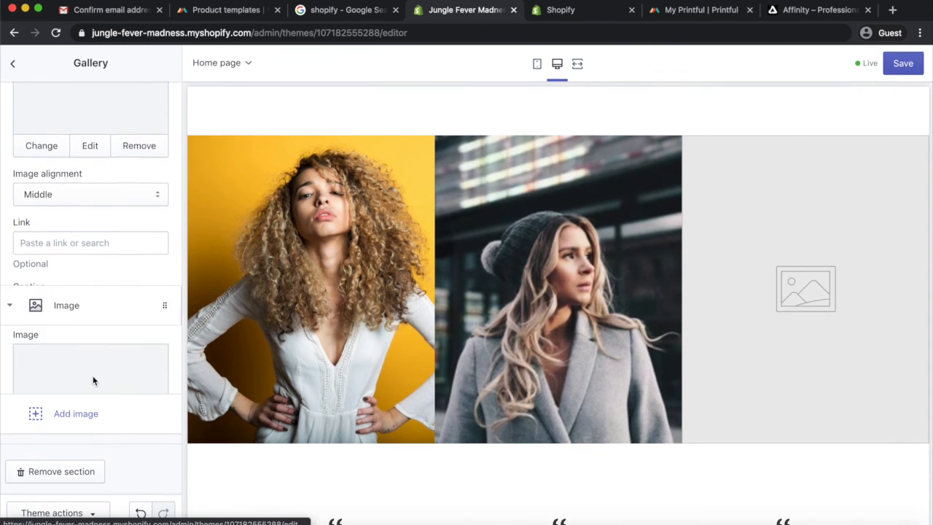
click(91, 118)
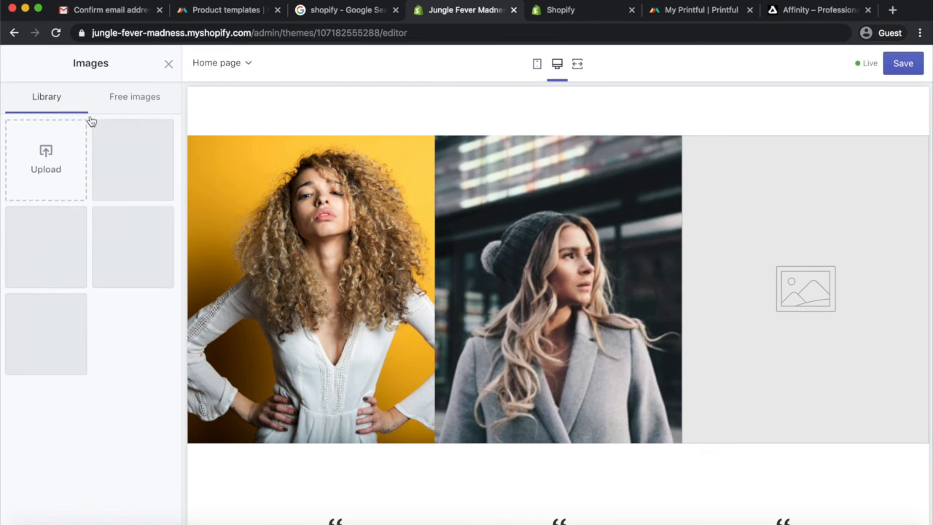
click(125, 101)
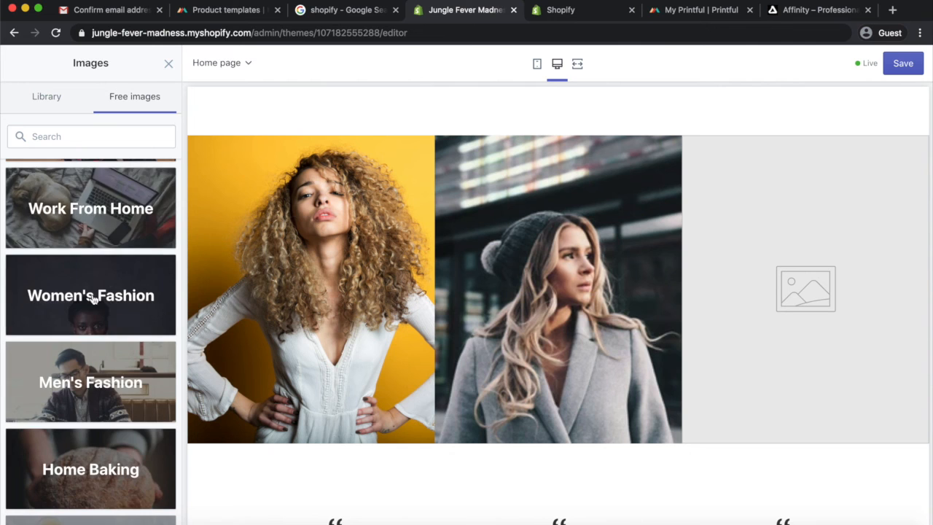
click(94, 297)
scroll(118, 343, down, 3)
scroll(119, 343, down, 10)
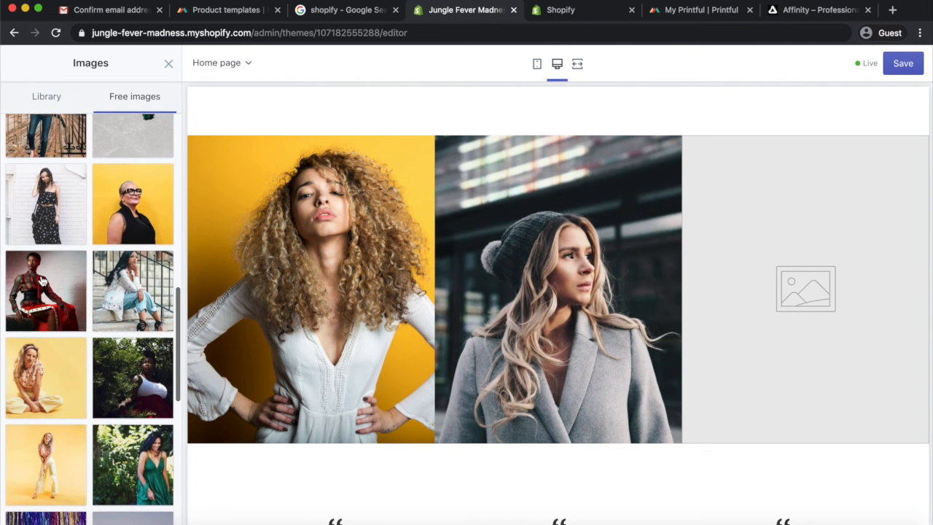
click(43, 282)
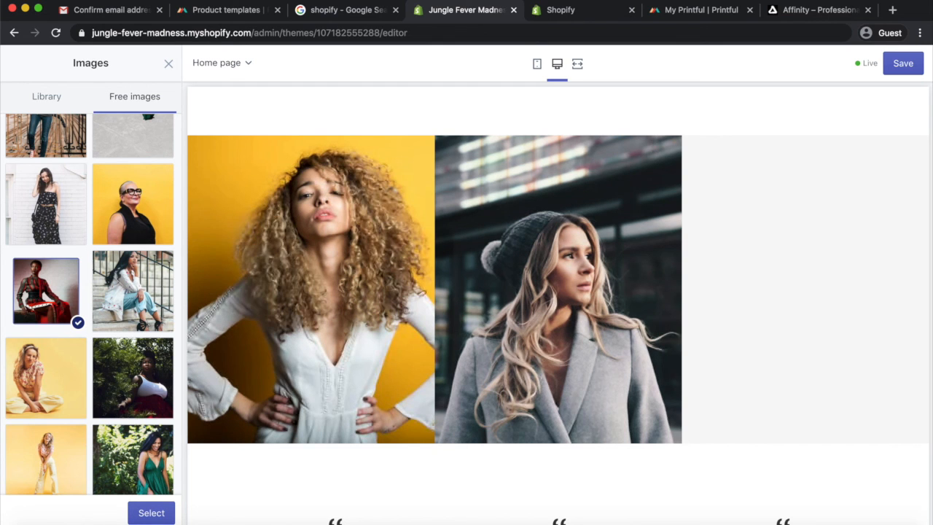
click(152, 513)
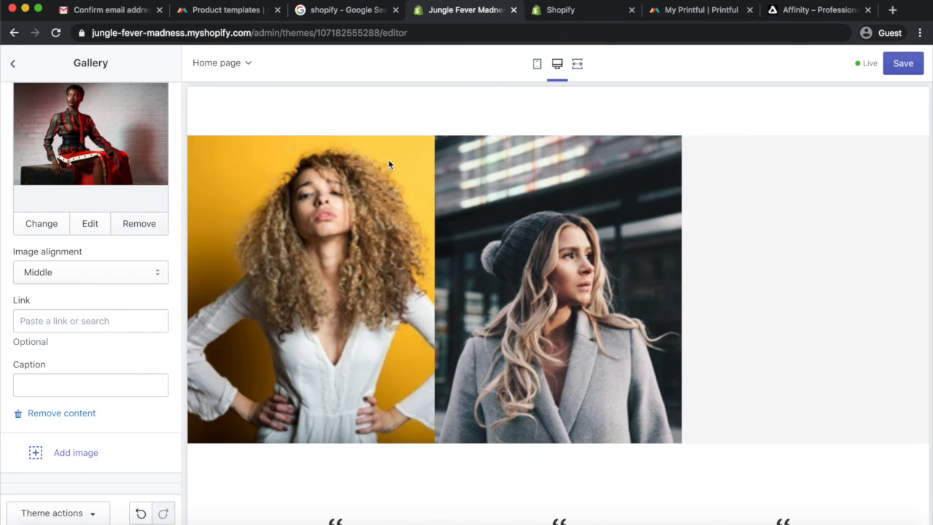
click(903, 63)
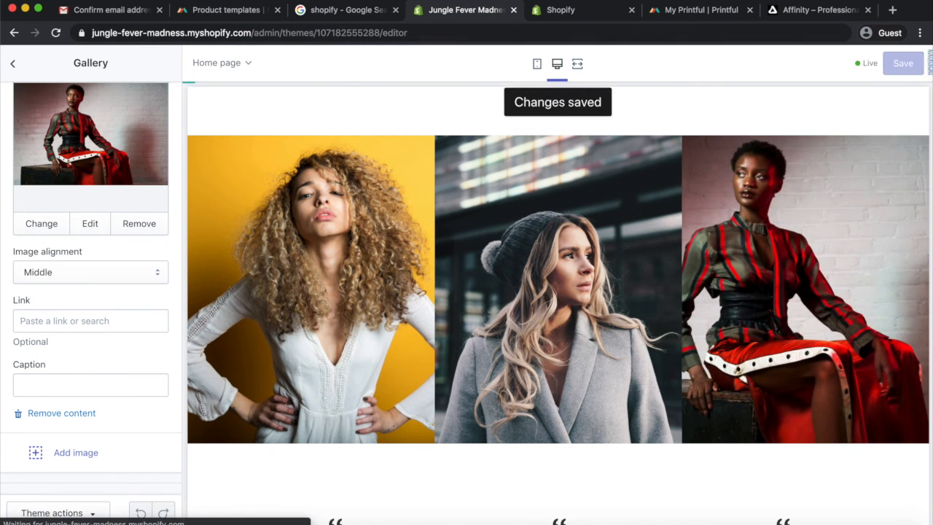
Return to the section list and review the whole home page preview from header to footer
click(11, 67)
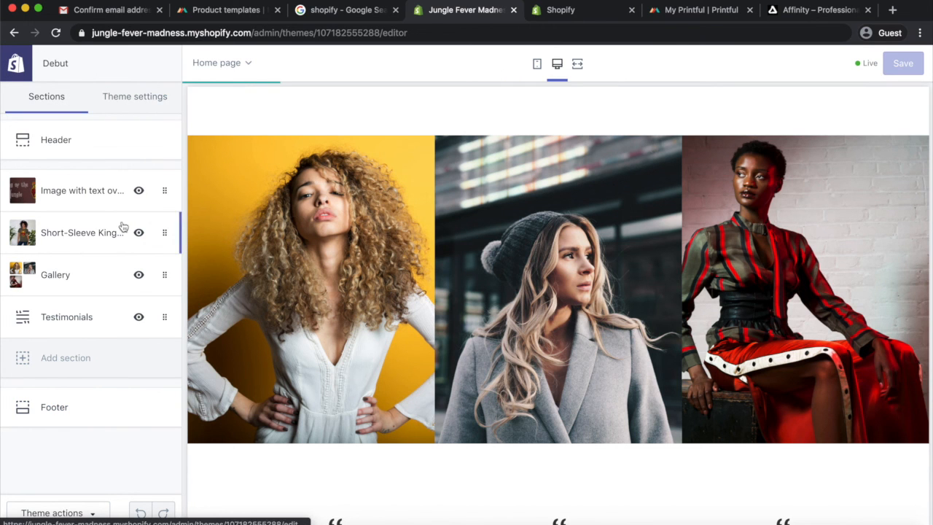
scroll(402, 248, up, 10)
scroll(402, 252, up, 5)
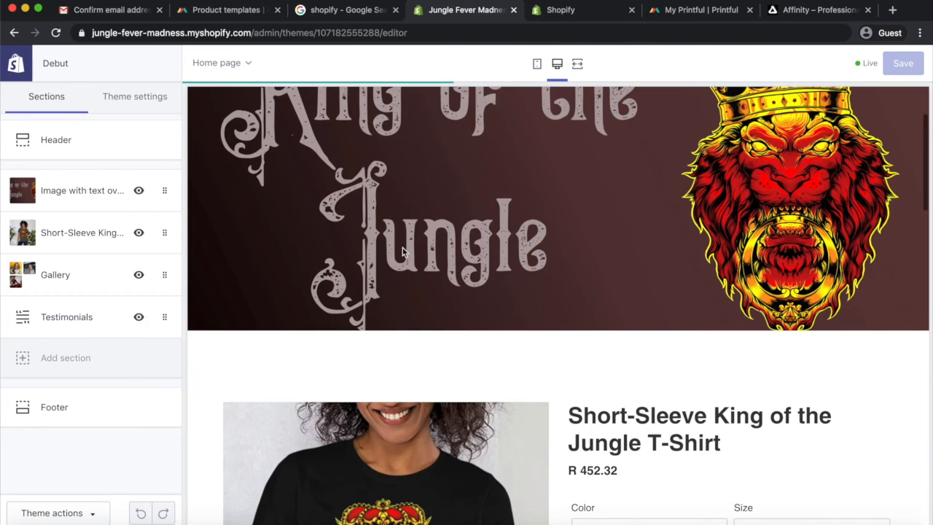
scroll(403, 252, down, 3)
scroll(403, 253, up, 3)
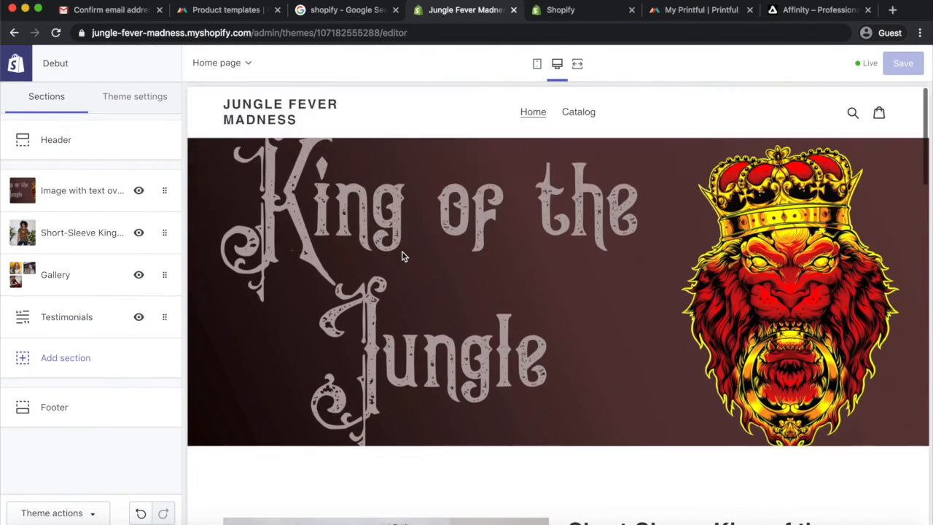
scroll(402, 252, down, 5)
scroll(692, 335, down, 10)
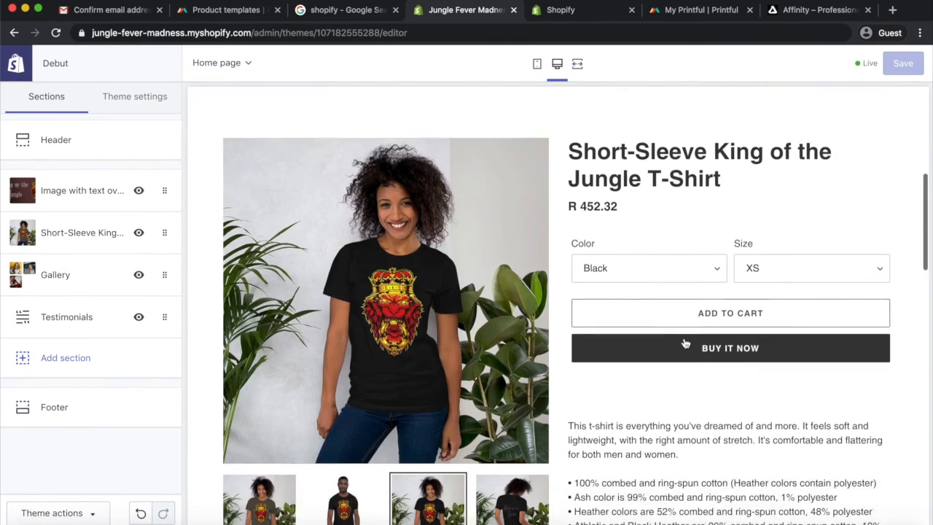
scroll(684, 338, down, 6)
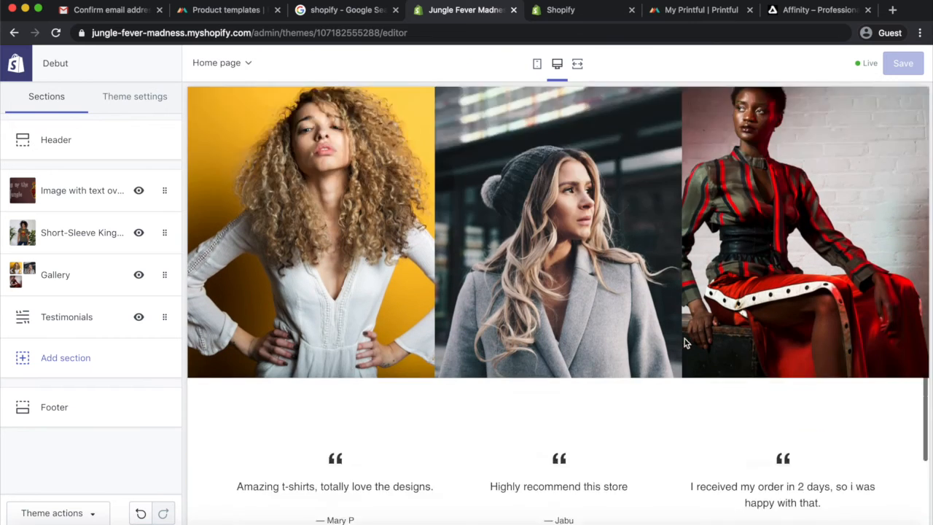
scroll(678, 338, up, 5)
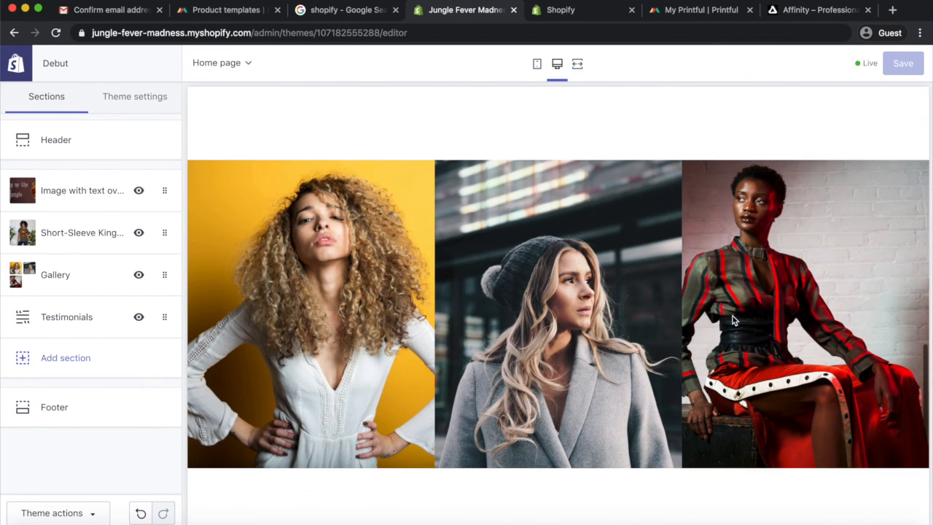
scroll(733, 319, down, 4)
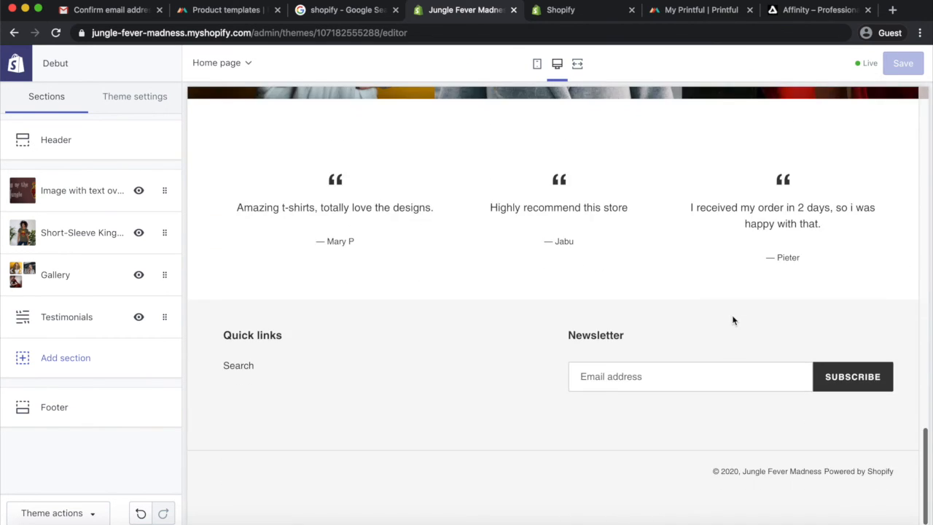
scroll(734, 319, up, 15)
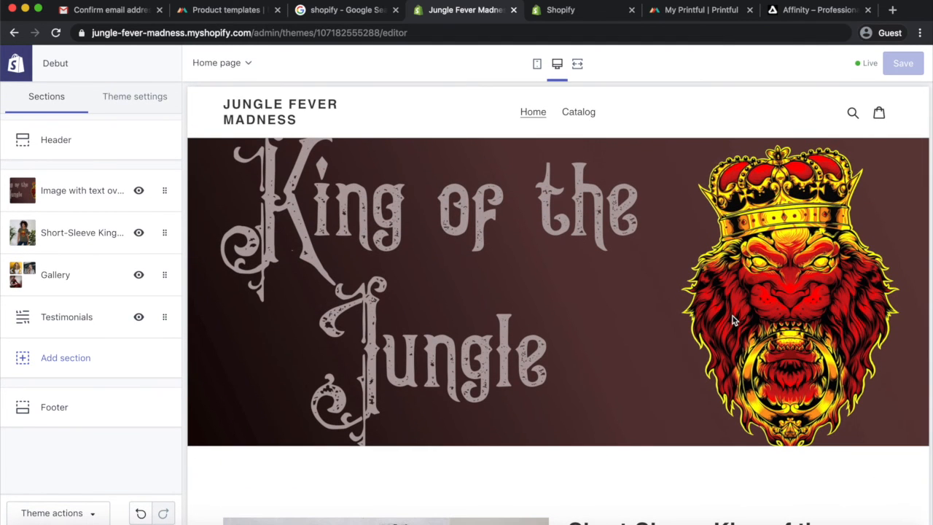
Leave the theme editor and review the store's product list, the Printful product templates and the installed apps
click(236, 106)
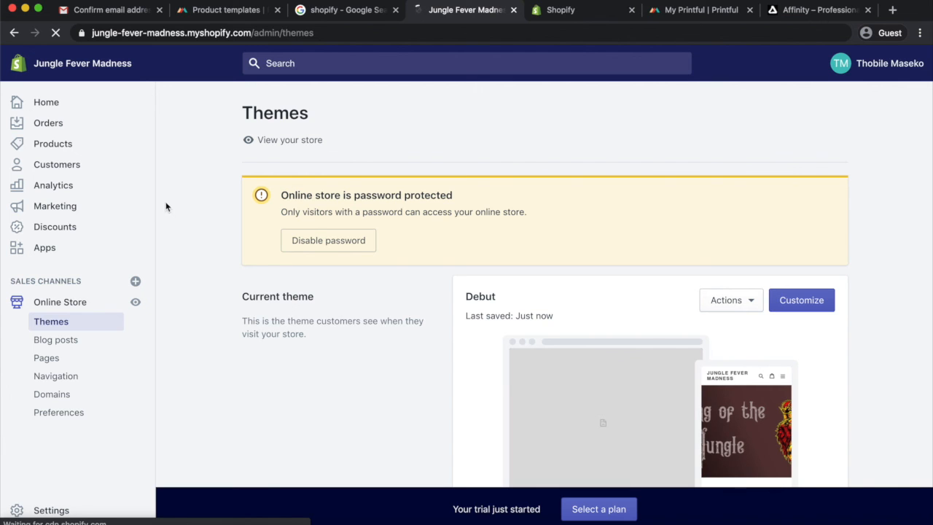
click(51, 145)
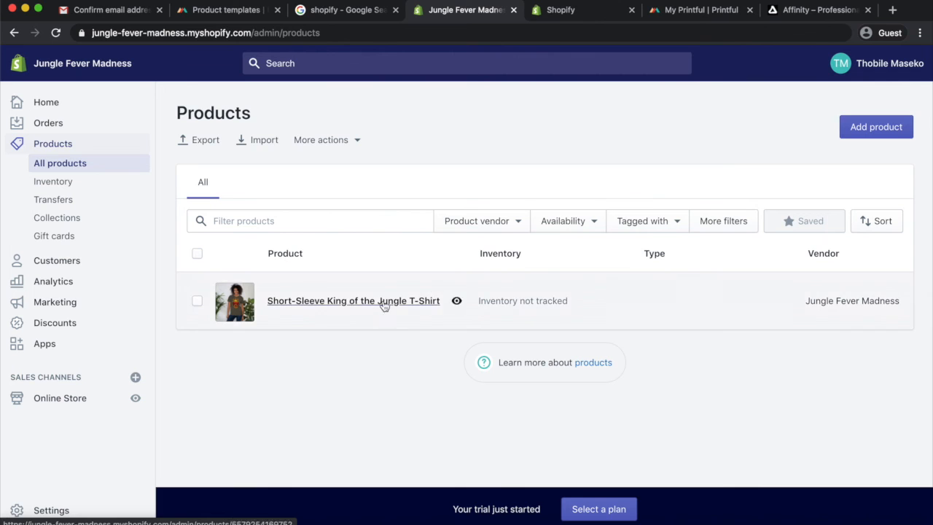
key(ctrl+Tab)
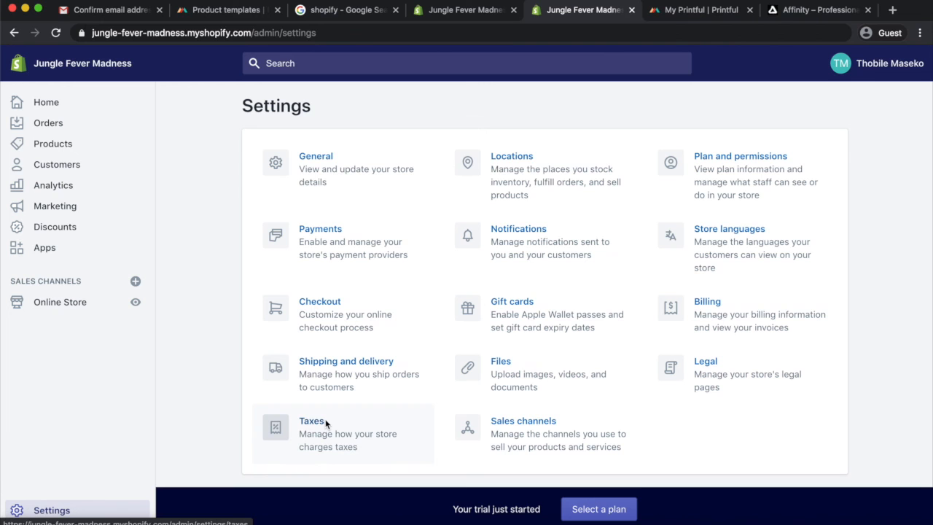
click(216, 13)
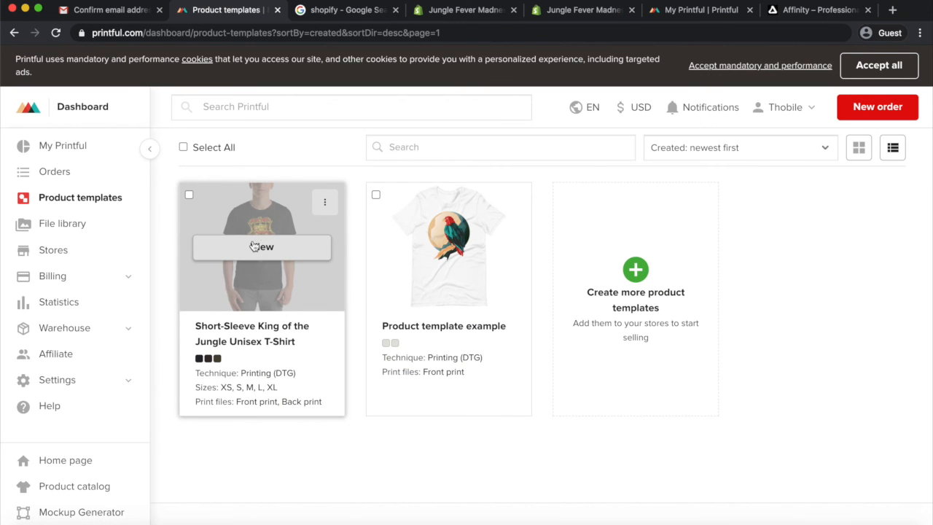
click(579, 11)
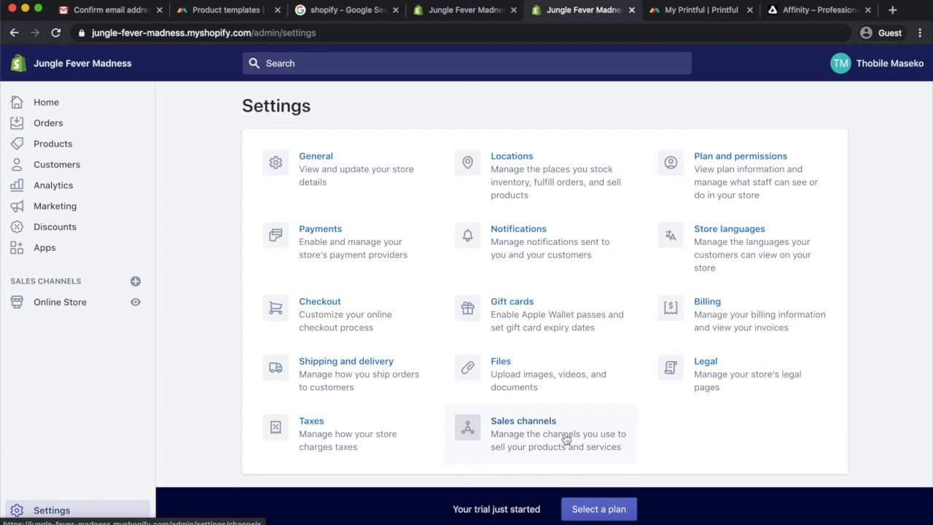
click(50, 248)
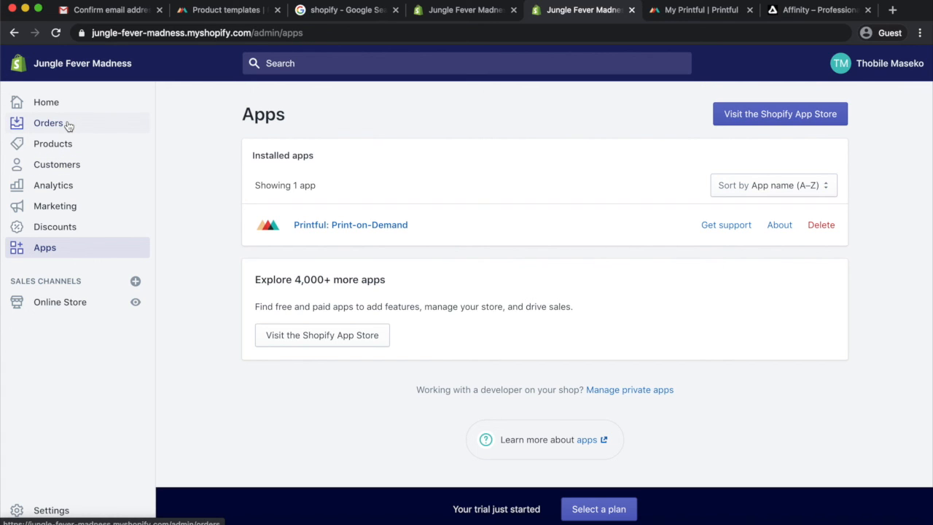
click(71, 304)
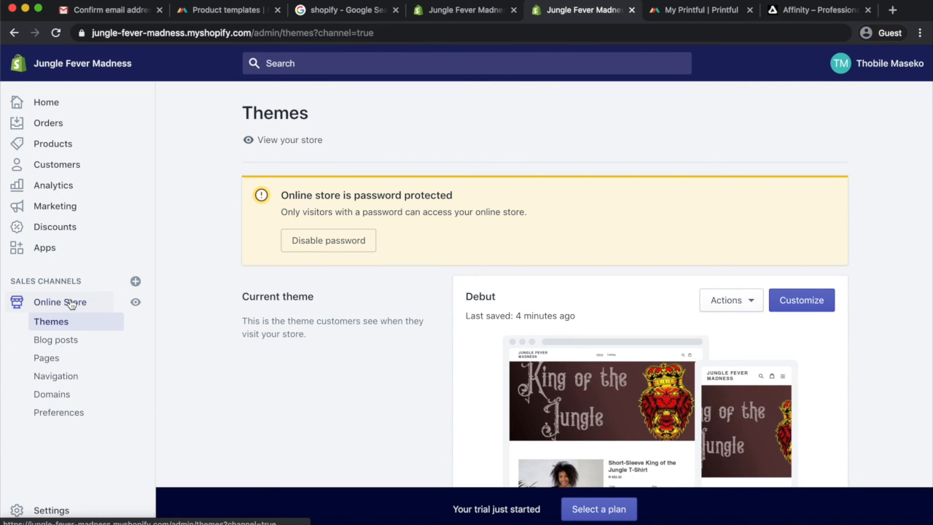
Open the live online store in a new browser tab and view its home page
click(137, 302)
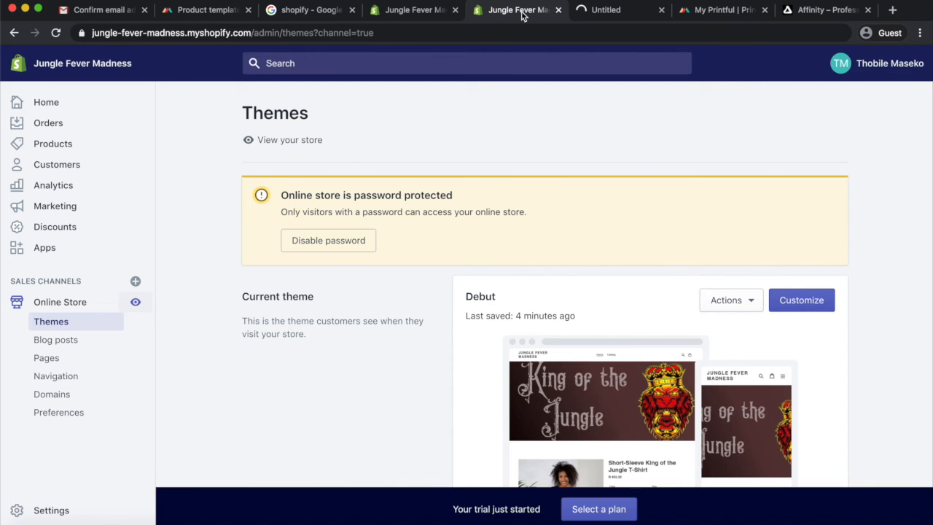
click(520, 14)
click(603, 13)
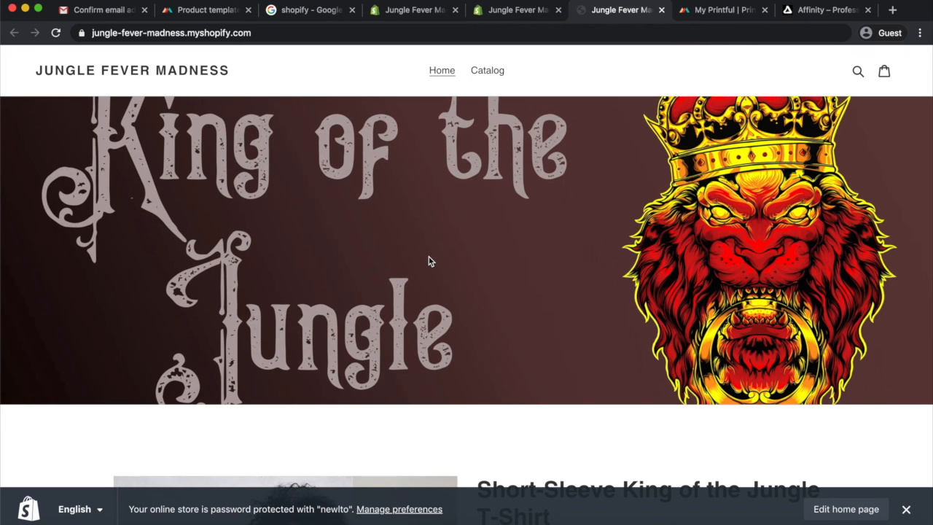
scroll(429, 257, down, 5)
scroll(428, 256, up, 4)
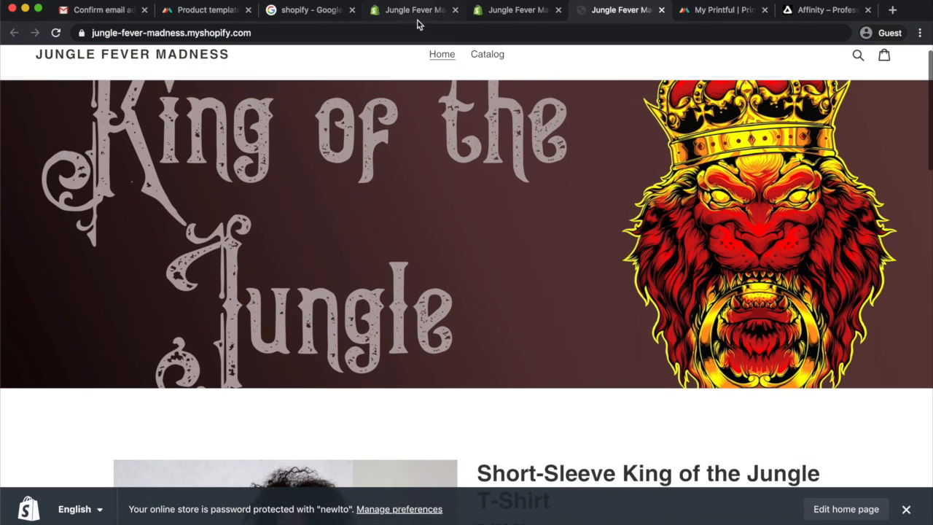
click(512, 10)
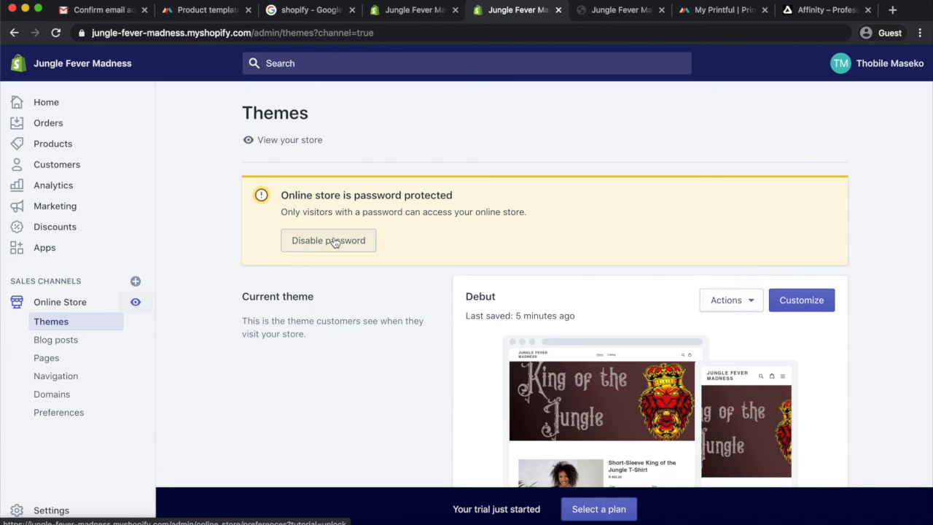
click(612, 9)
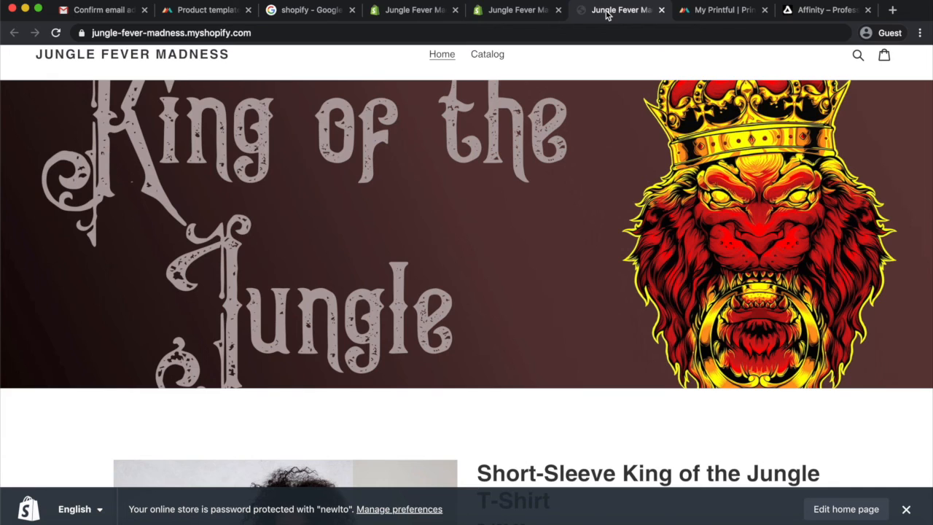
Review the storefront home page from the King of the Jungle banner down to the footer
scroll(489, 245, down, 2)
scroll(489, 246, down, 10)
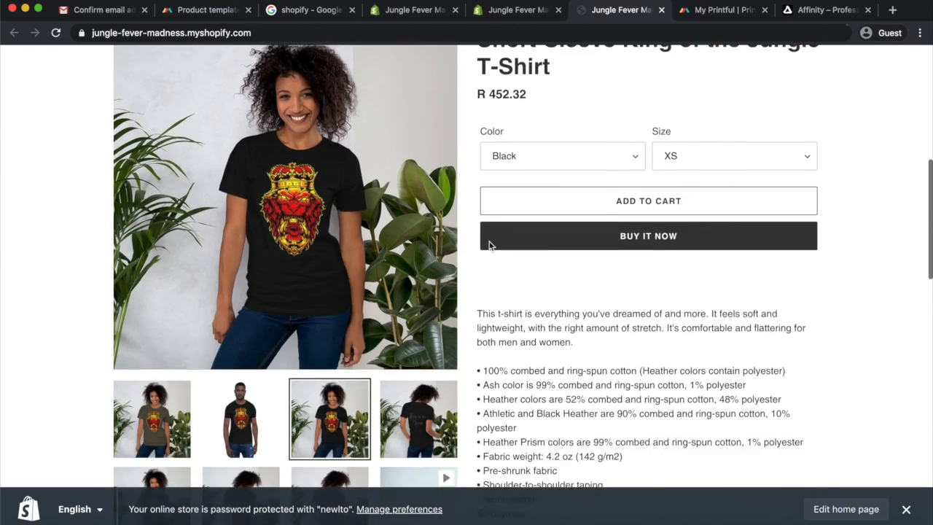
scroll(489, 246, down, 8)
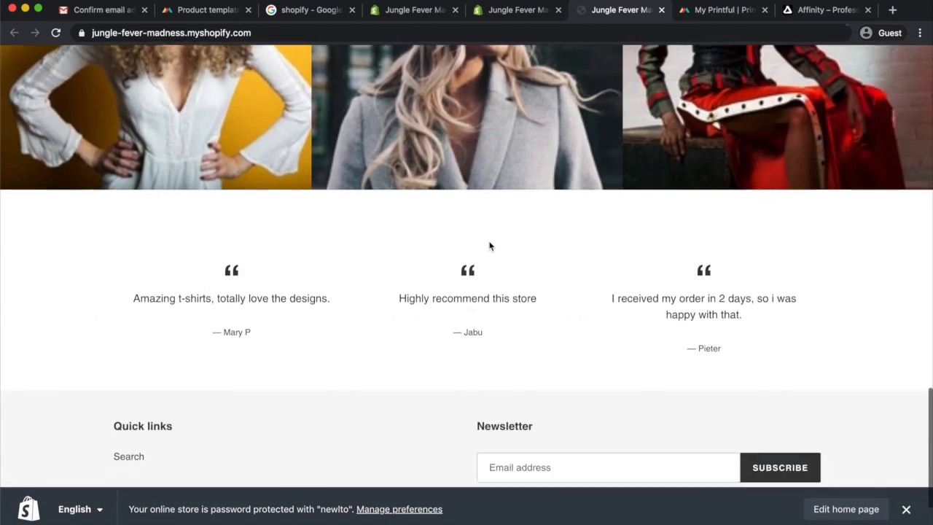
scroll(489, 244, up, 4)
scroll(489, 246, up, 6)
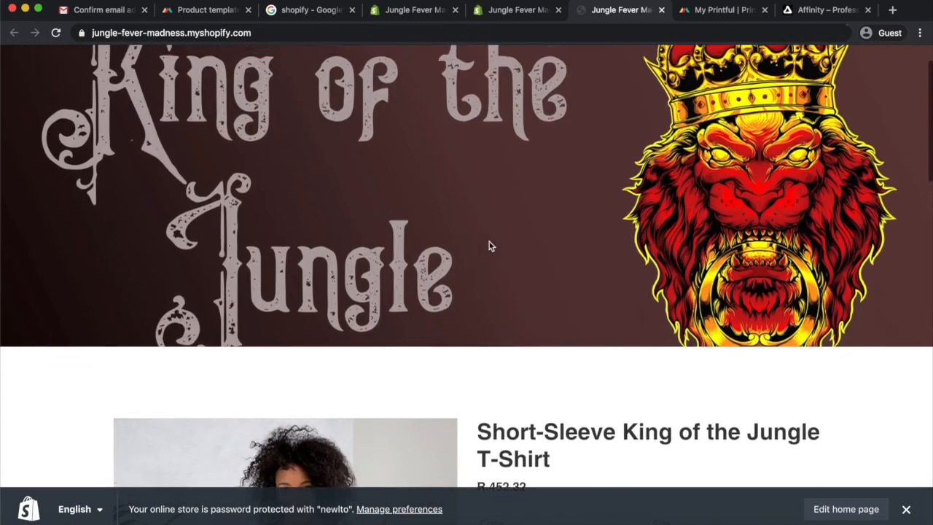
scroll(489, 242, down, 3)
scroll(489, 242, up, 2)
scroll(489, 241, up, 4)
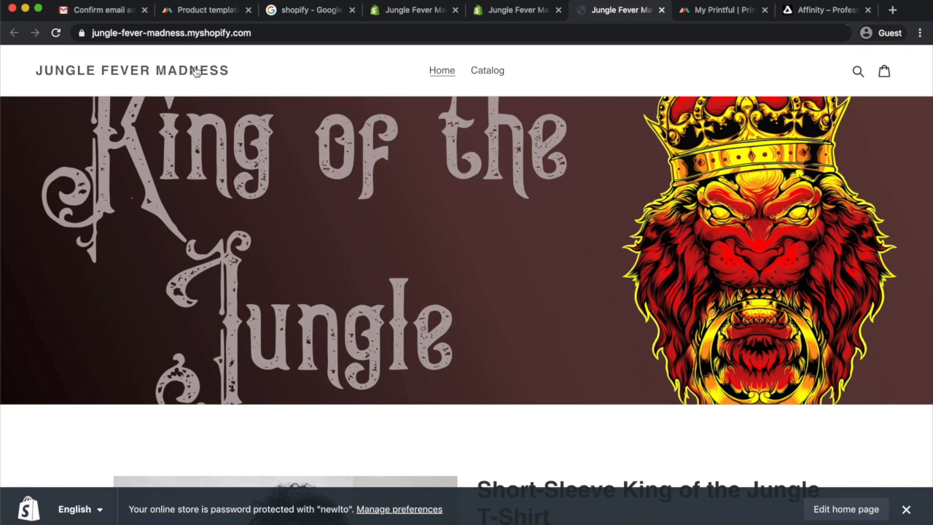
scroll(283, 264, down, 1)
scroll(283, 264, up, 1)
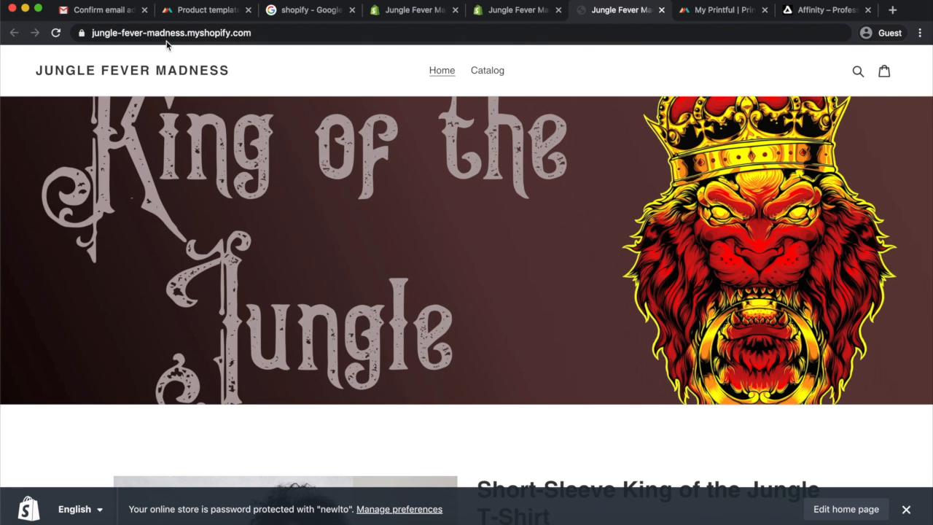
scroll(274, 280, down, 10)
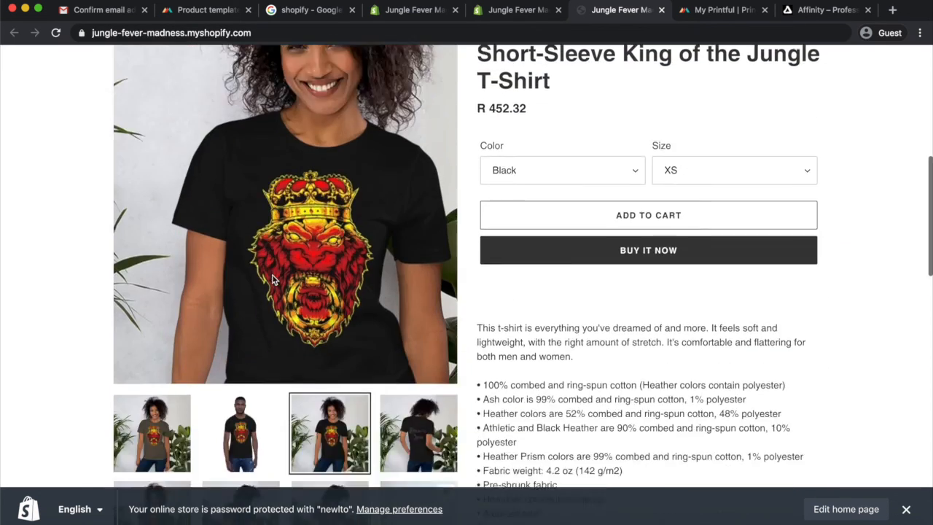
scroll(273, 280, down, 15)
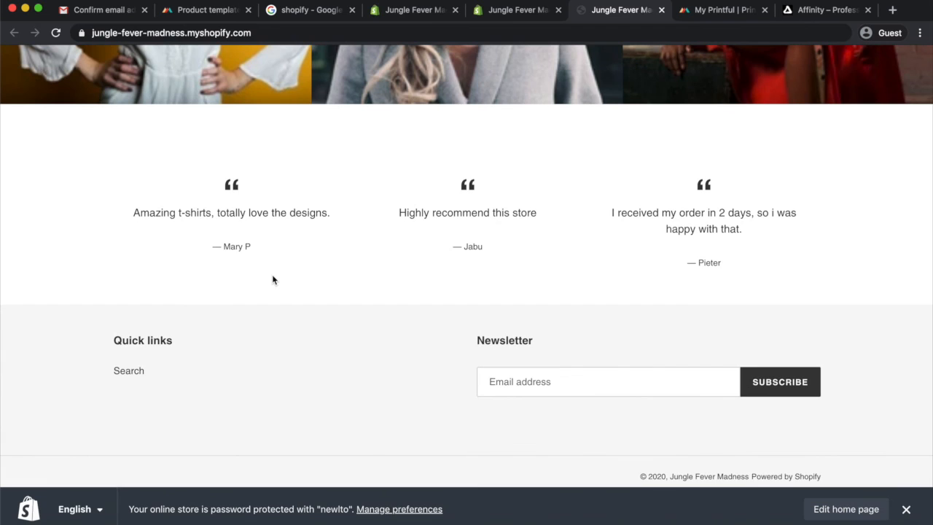